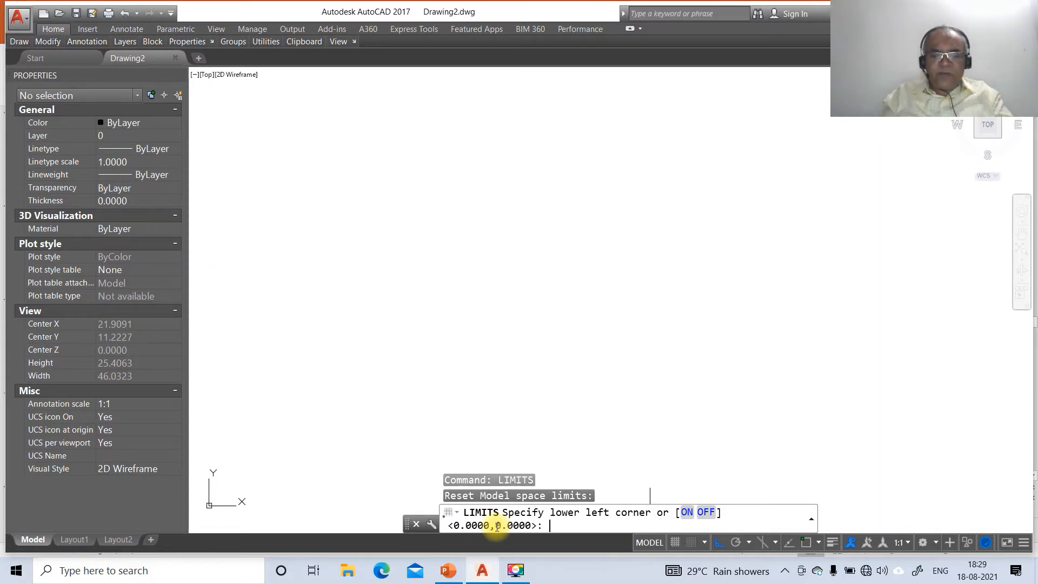
# Set the model space limits from the default 0,0 lower-left corner to 297,210 and zoom to all
pyautogui.press('Return')
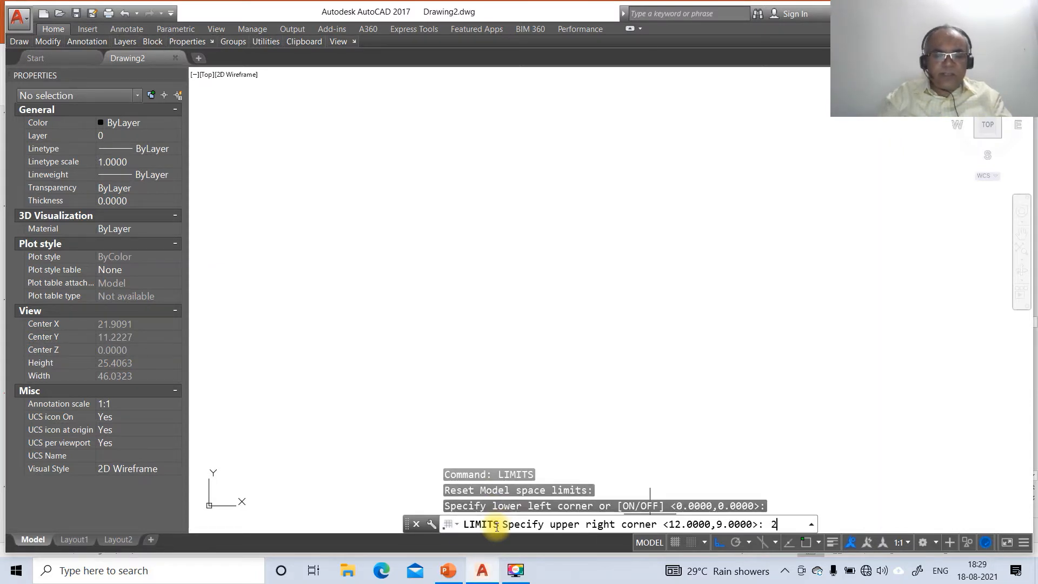
pyautogui.write('297,210')
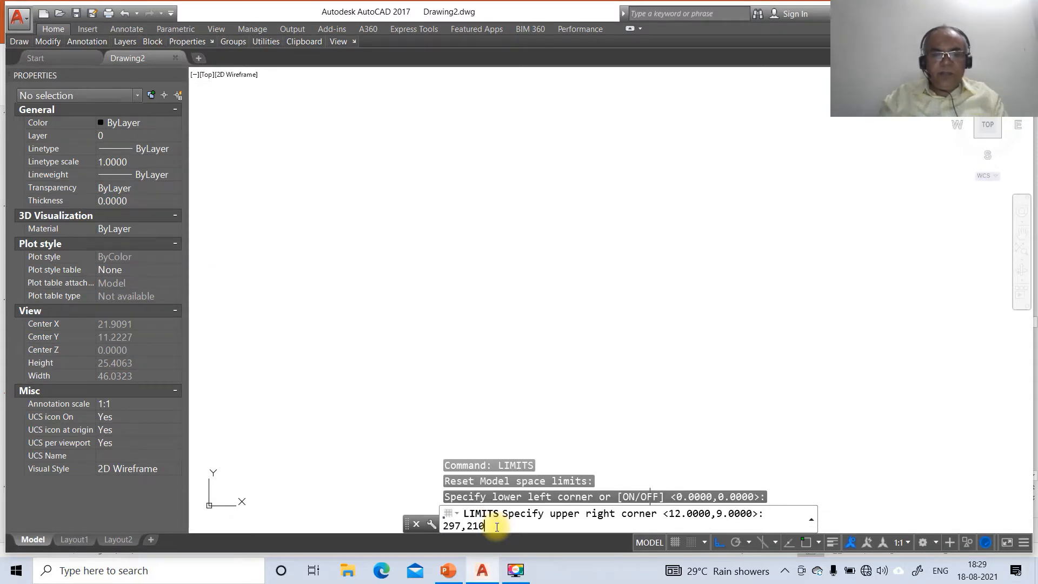
pyautogui.press('Return')
pyautogui.write('Z')
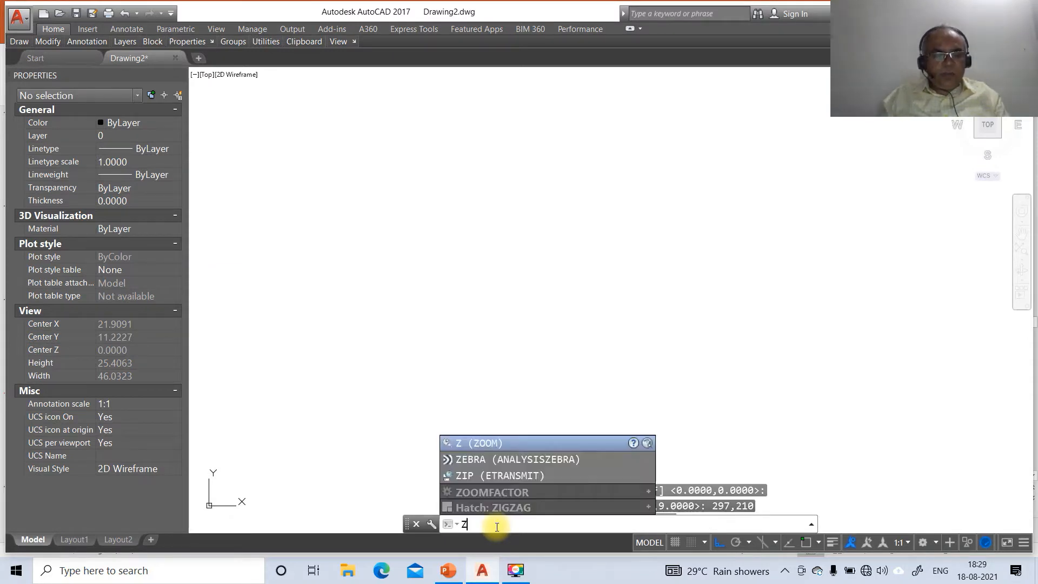
pyautogui.press('Return')
pyautogui.write('A')
pyautogui.press('Return')
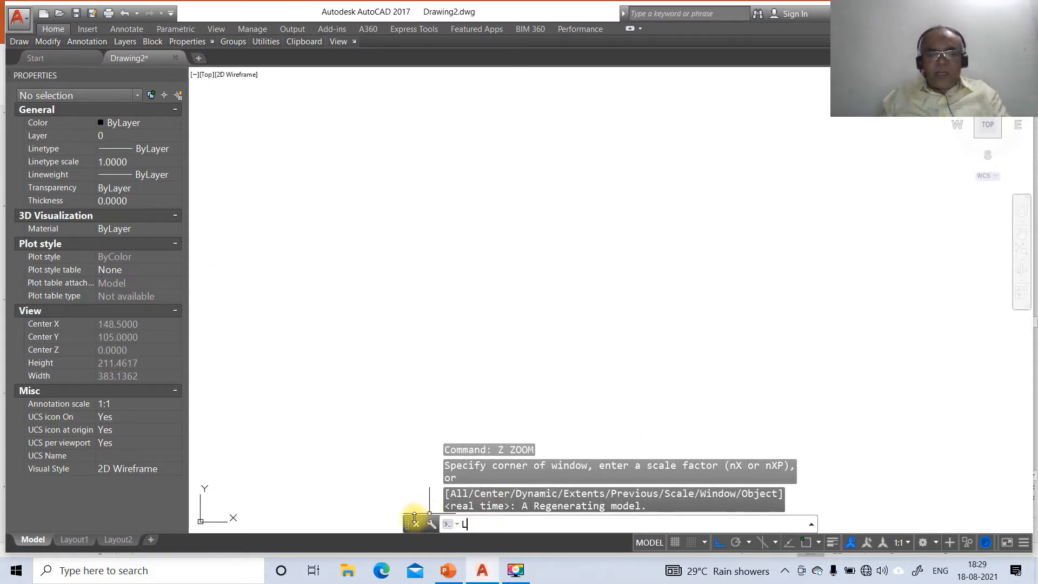
# Draw the sheet border's bottom edge as a line 297 units long at 0°, starting near the drawing area's lower-left corner
pyautogui.write('L')
pyautogui.press('Return')
pyautogui.click(199, 444)
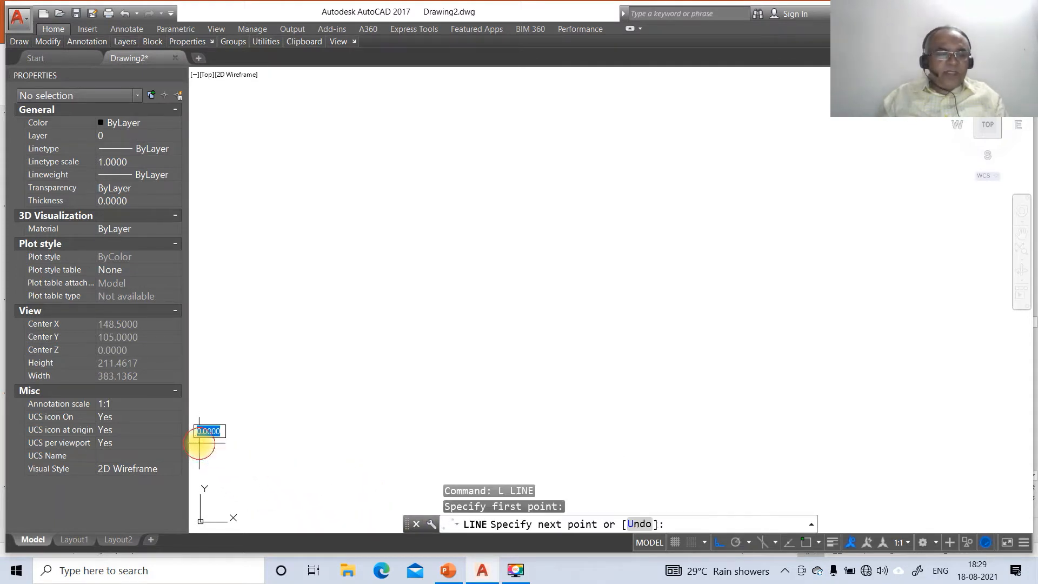
pyautogui.write('297')
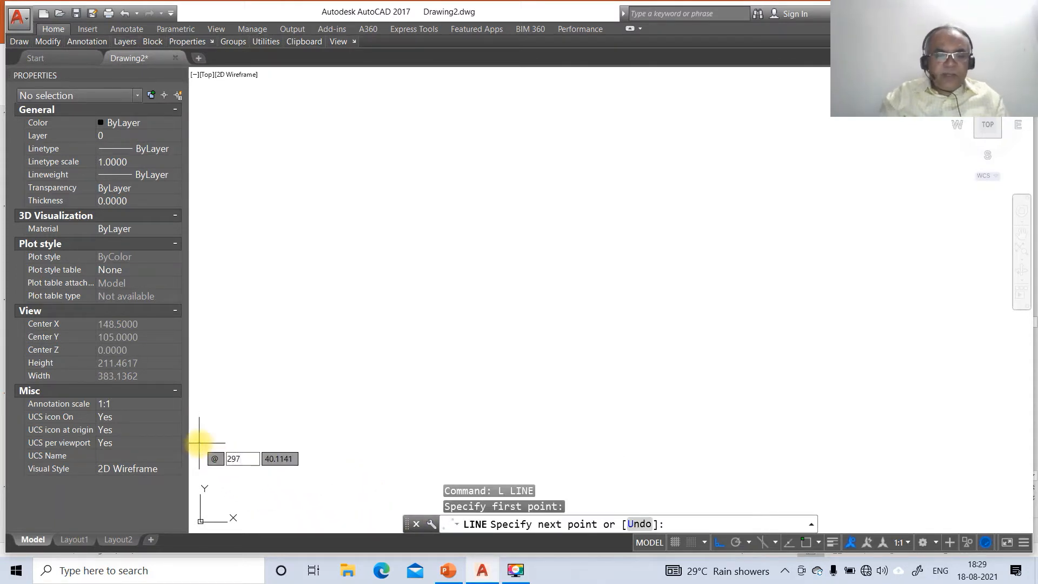
pyautogui.press('Tab')
pyautogui.write('0')
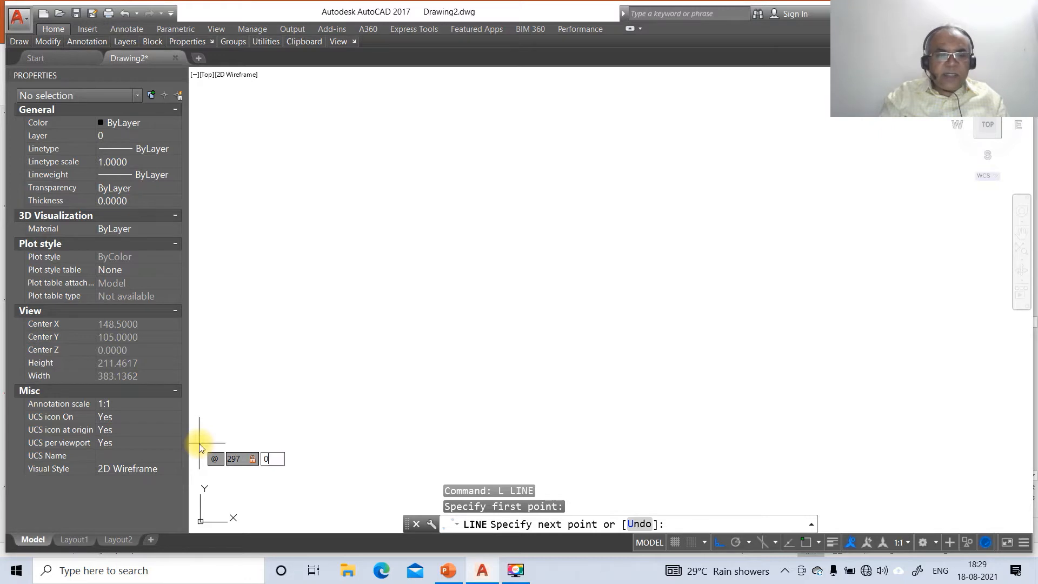
pyautogui.press('Return')
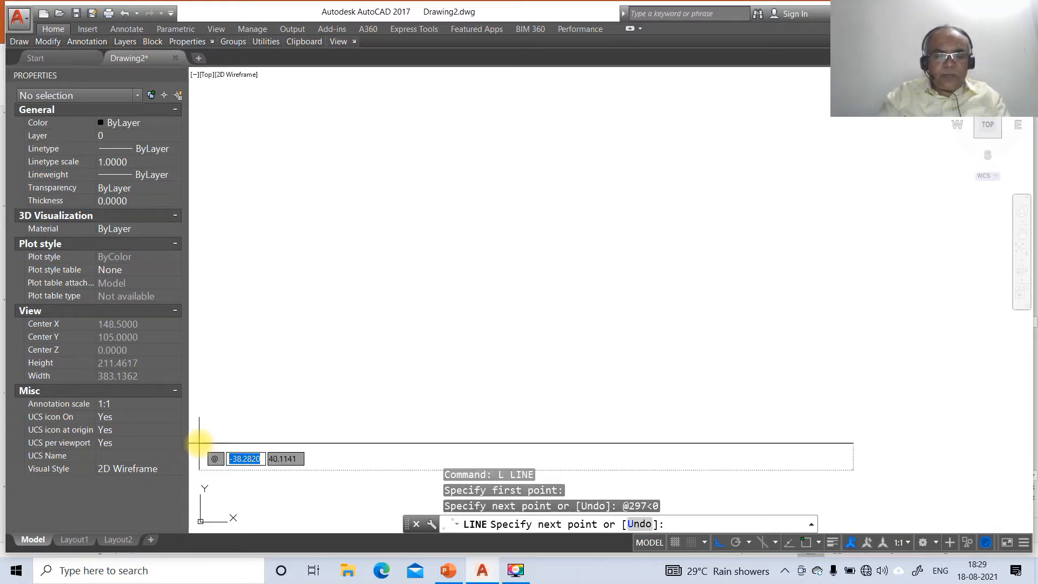
# Continue the border with segments of 210 at 90° and 297 at 180°, and close it into a rectangle
pyautogui.write('210<90')
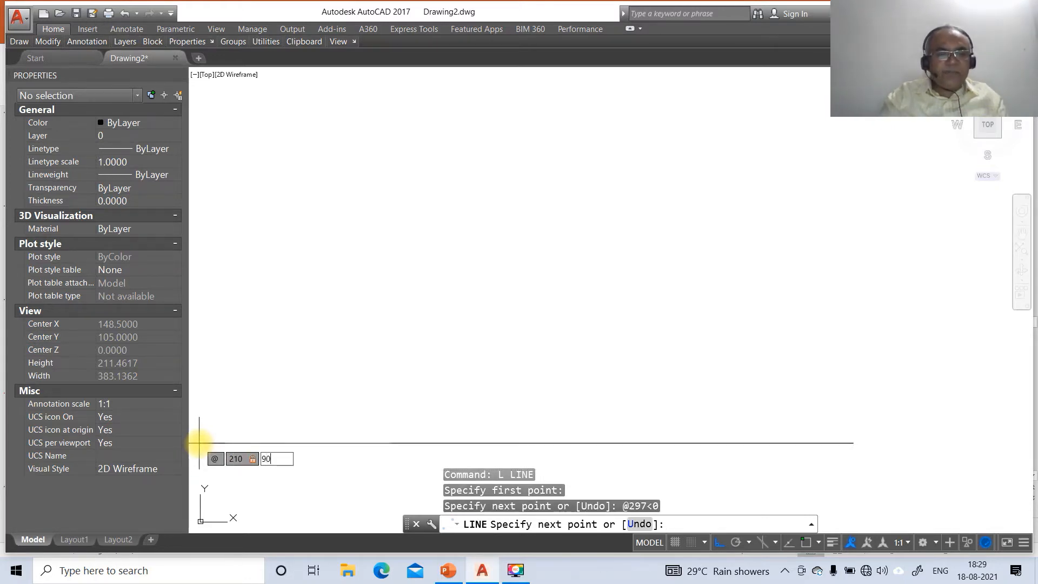
pyautogui.press('Return')
pyautogui.write('@2')
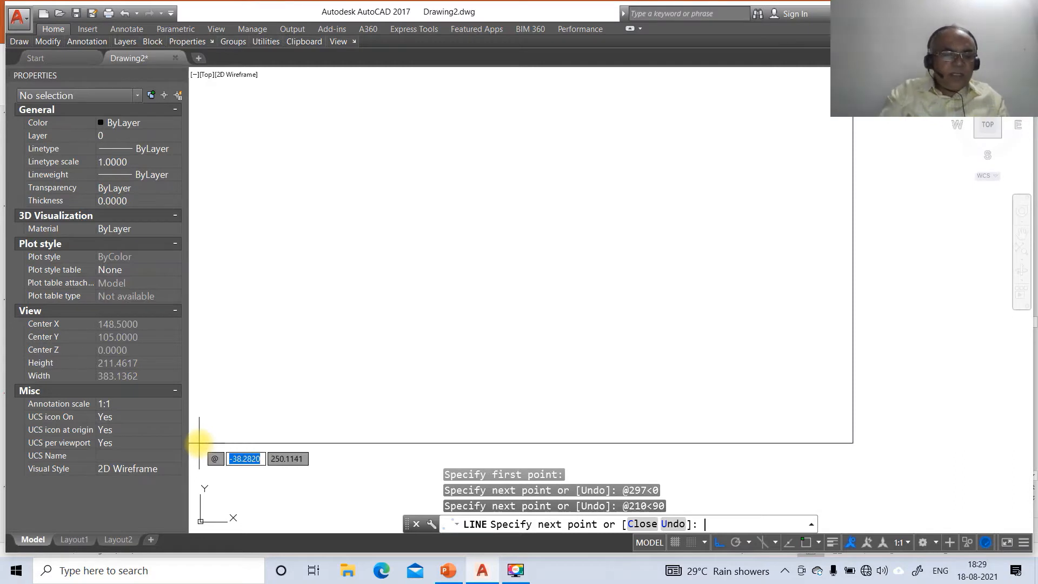
pyautogui.write('97')
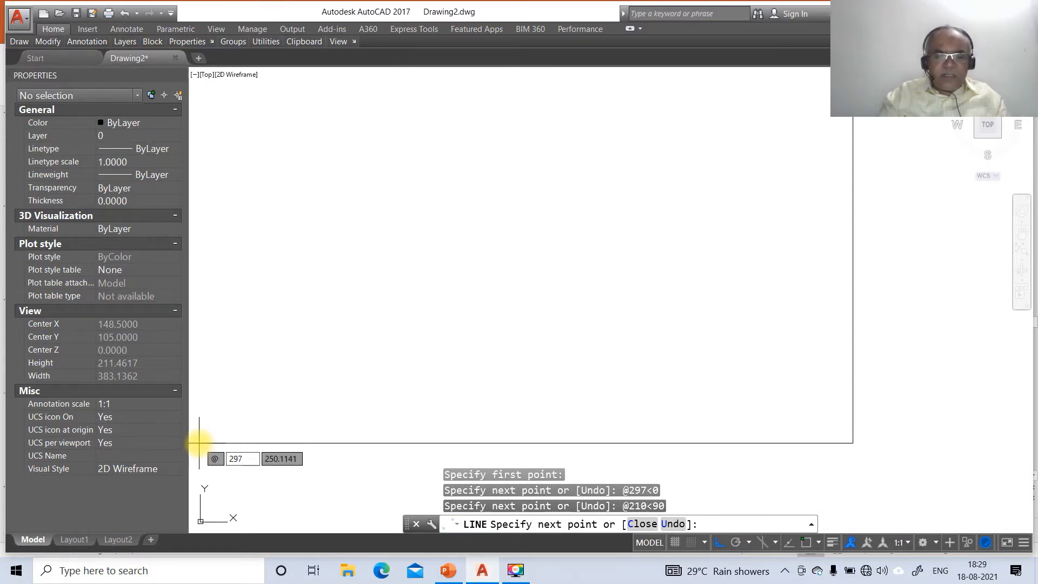
pyautogui.write('<180')
pyautogui.press('Return')
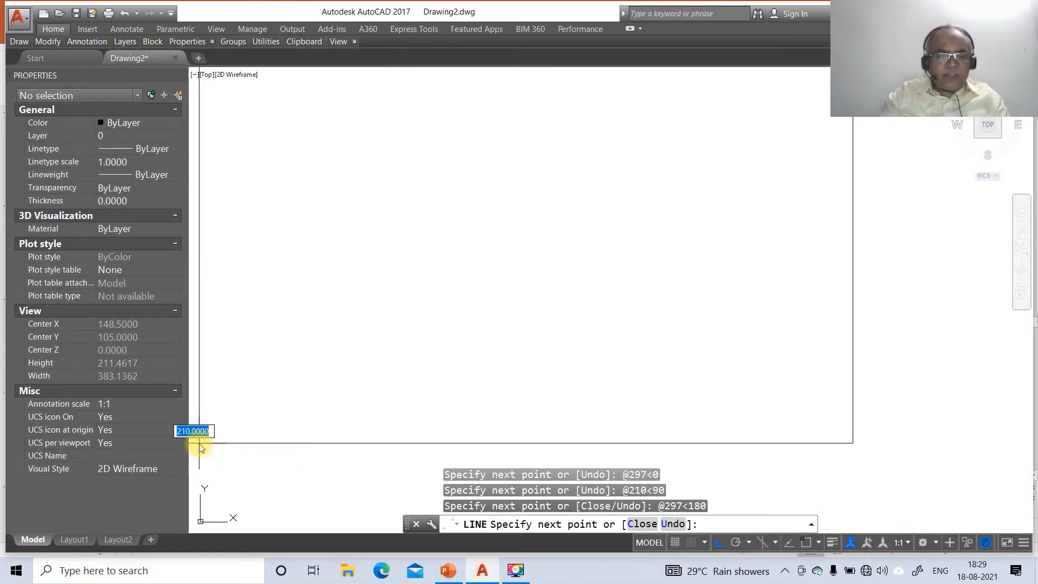
pyautogui.write('c')
pyautogui.press('Return')
# Zoom to the drawing's extents and scale the view by .6X to leave space around the border
pyautogui.write('z')
pyautogui.press('Return')
pyautogui.write('e')
pyautogui.press('Return')
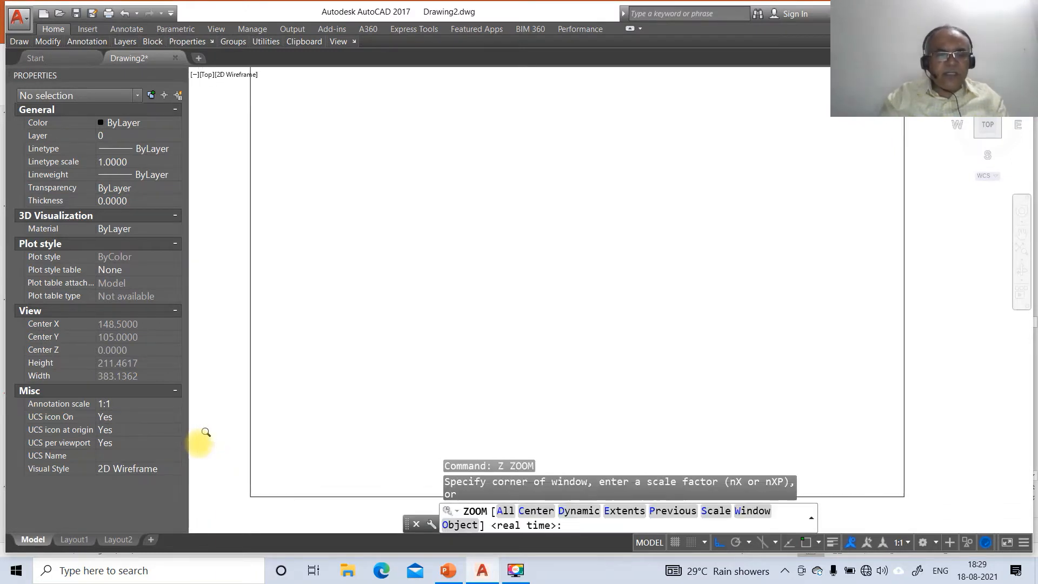
pyautogui.write('.6')
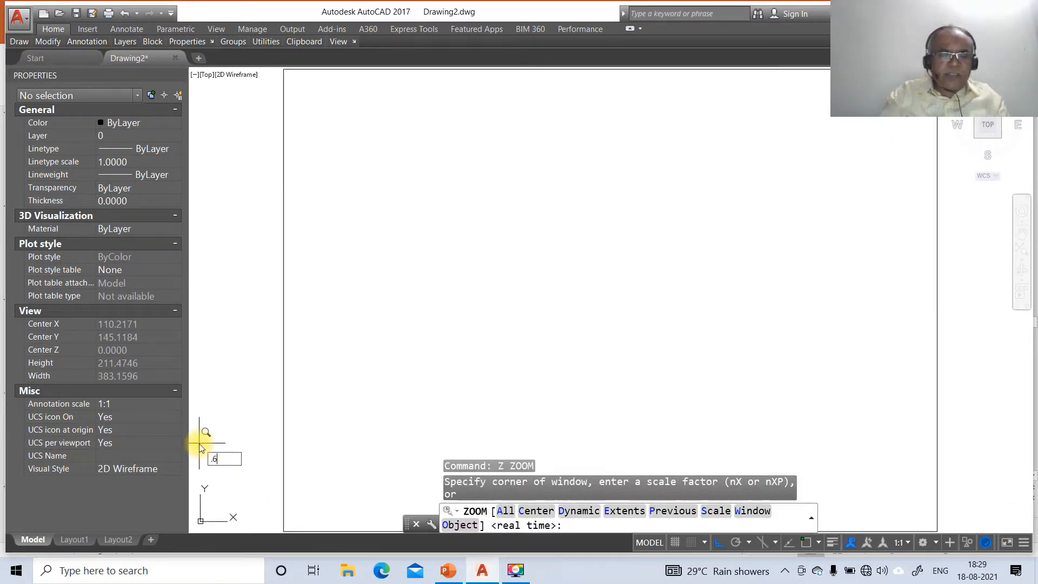
pyautogui.write('X')
pyautogui.press('Return')
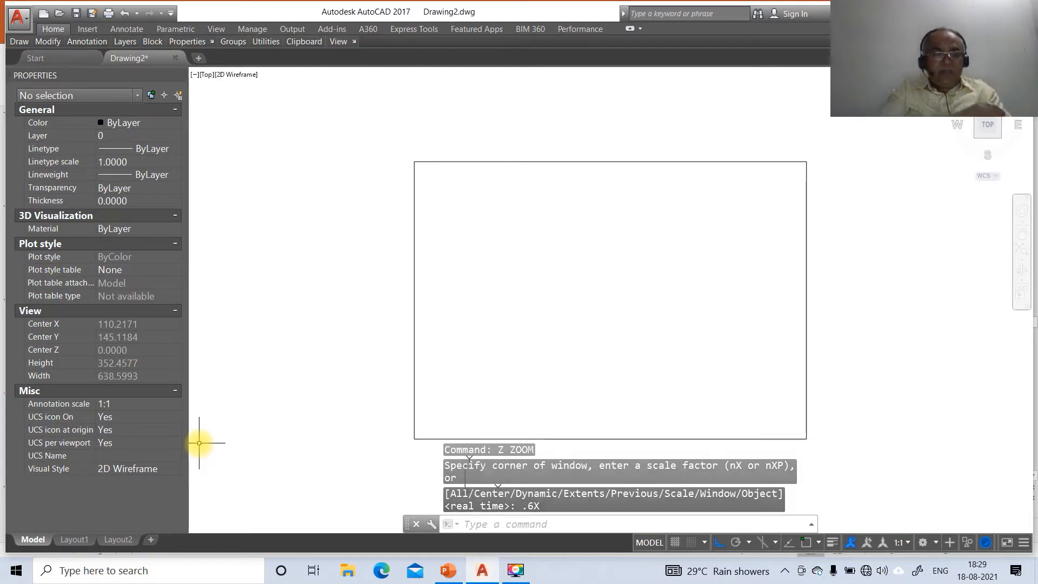
# Create four new layers named XY, FV, TV and LOCUS
pyautogui.write('la')
pyautogui.press('Return')
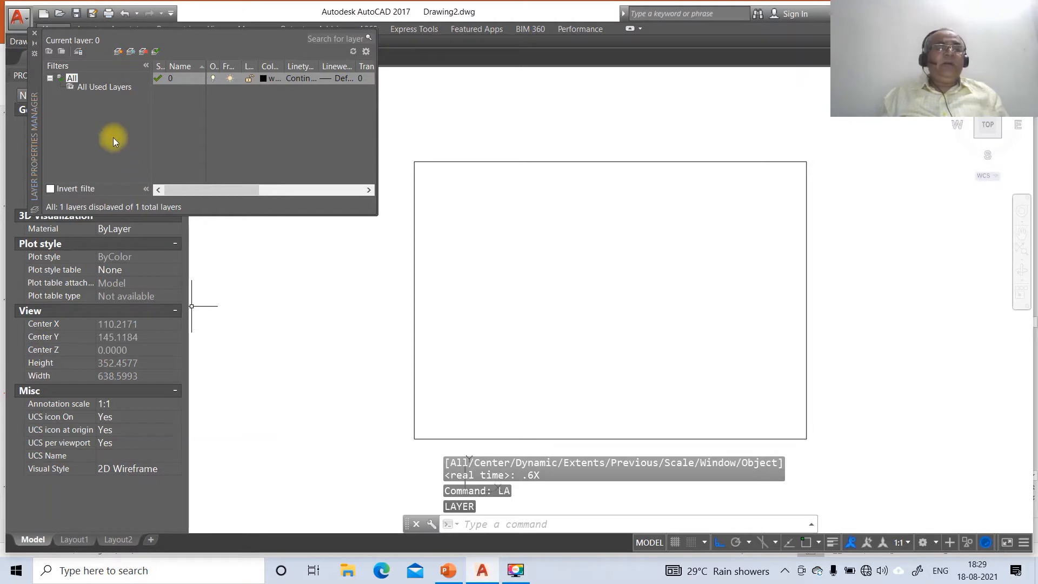
pyautogui.click(117, 52)
pyautogui.write('X')
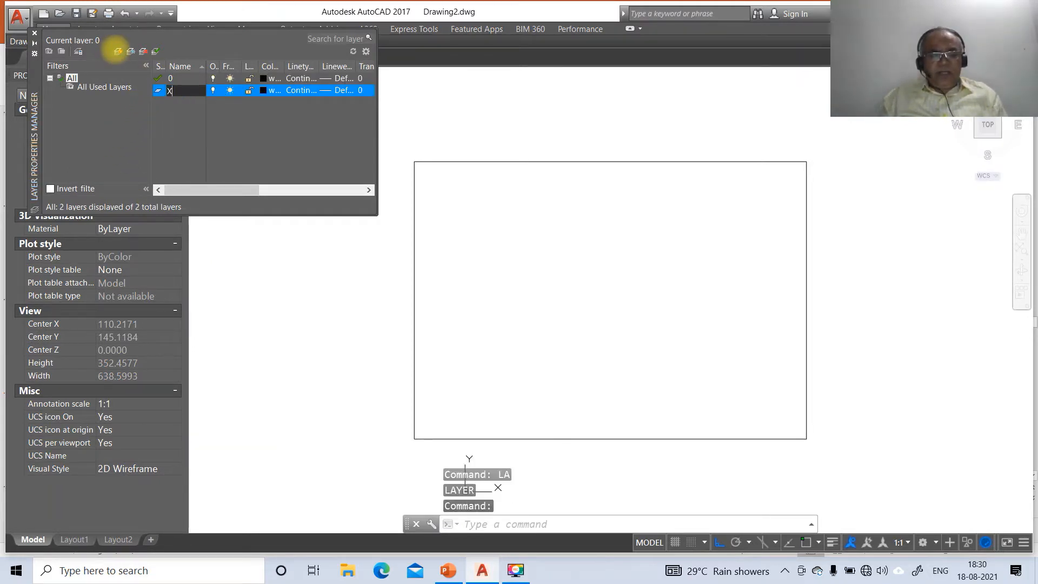
pyautogui.write('Y')
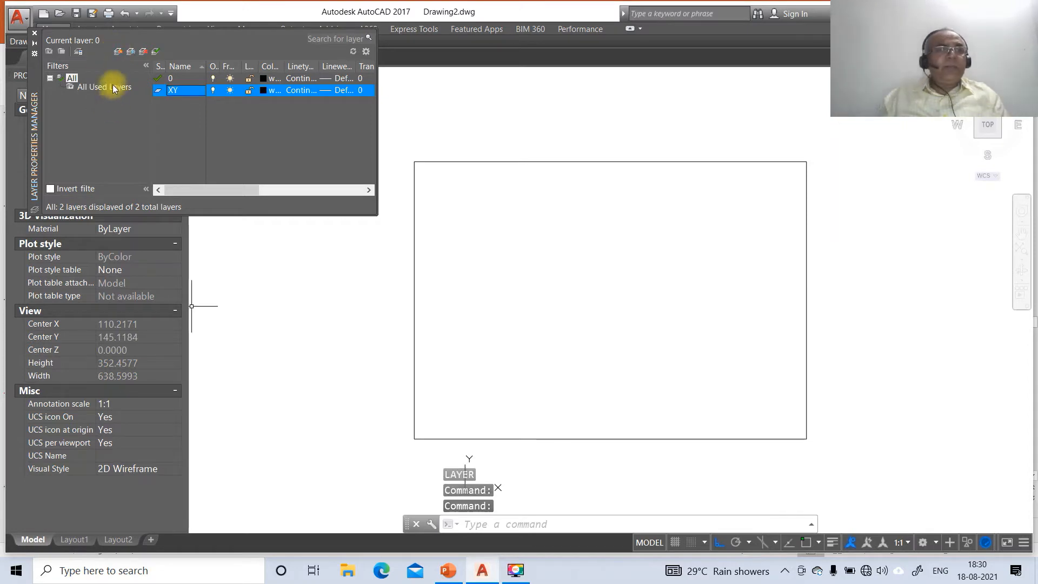
pyautogui.click(117, 51)
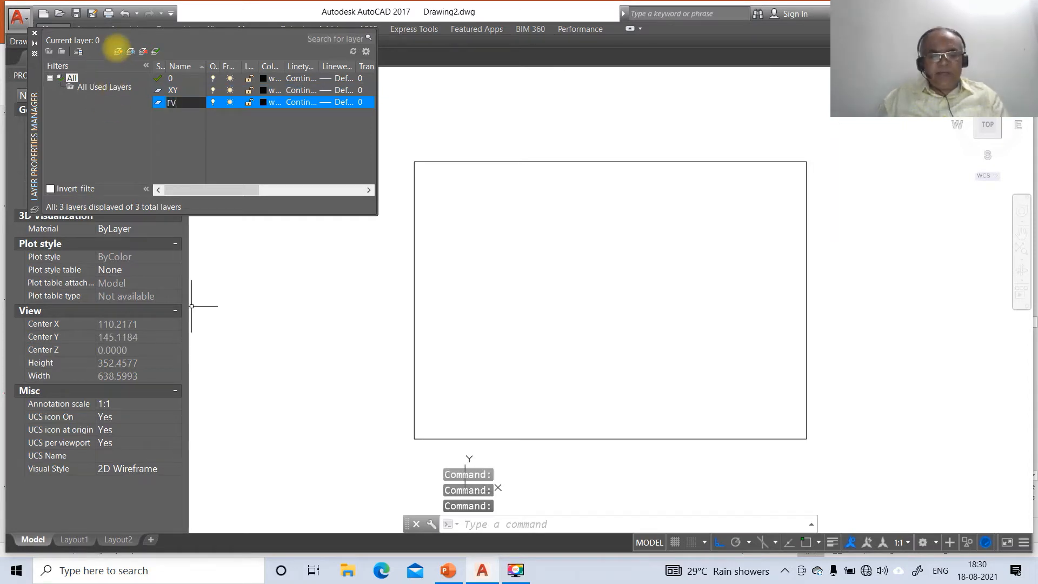
pyautogui.click(117, 52)
pyautogui.write('TV')
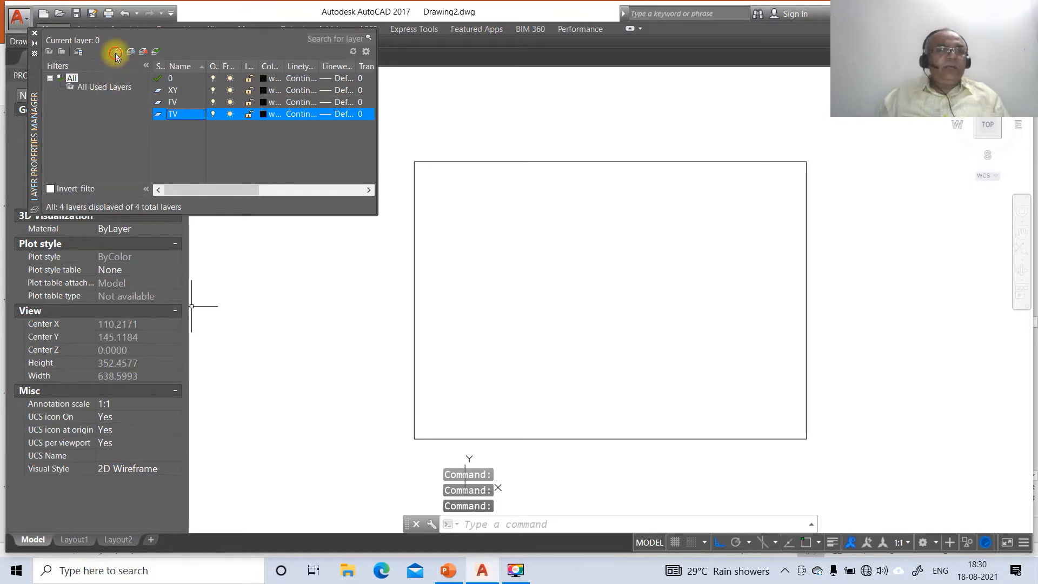
pyautogui.click(116, 54)
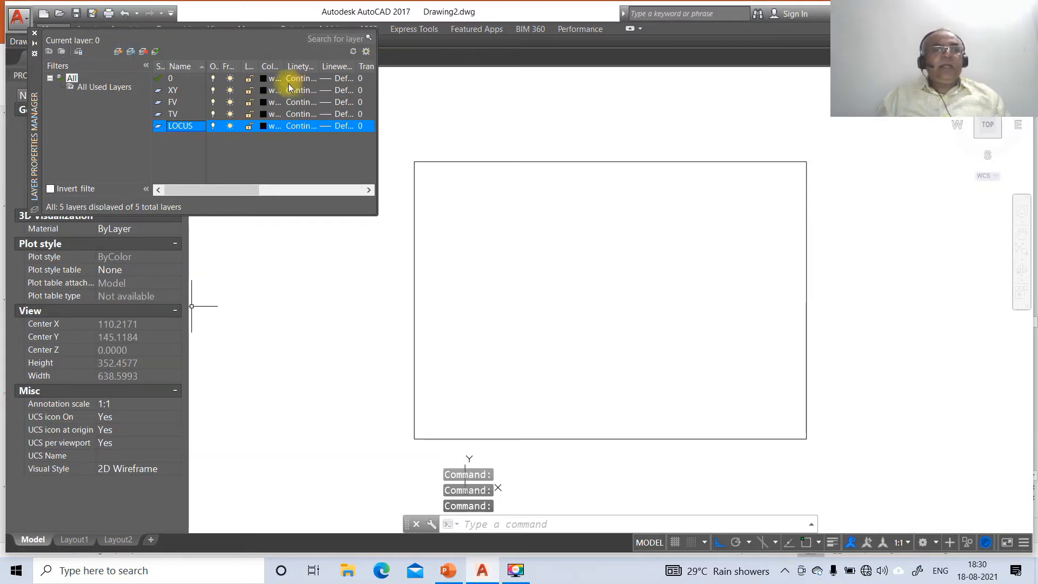
# Set the lineweight of layer 0 to 0.05 mm and of layer XY to 0.13 mm
pyautogui.click(327, 79)
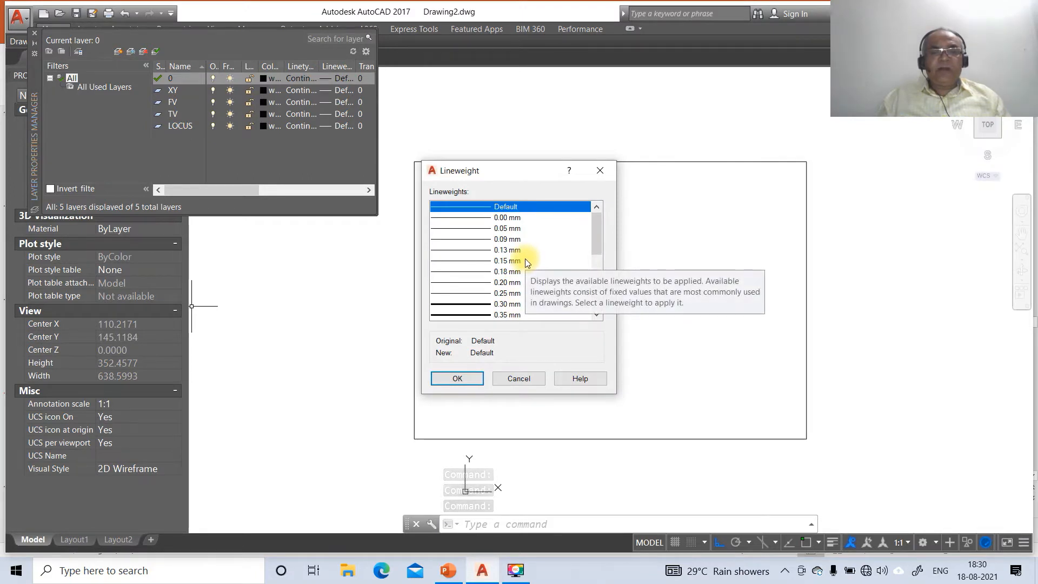
pyautogui.click(512, 229)
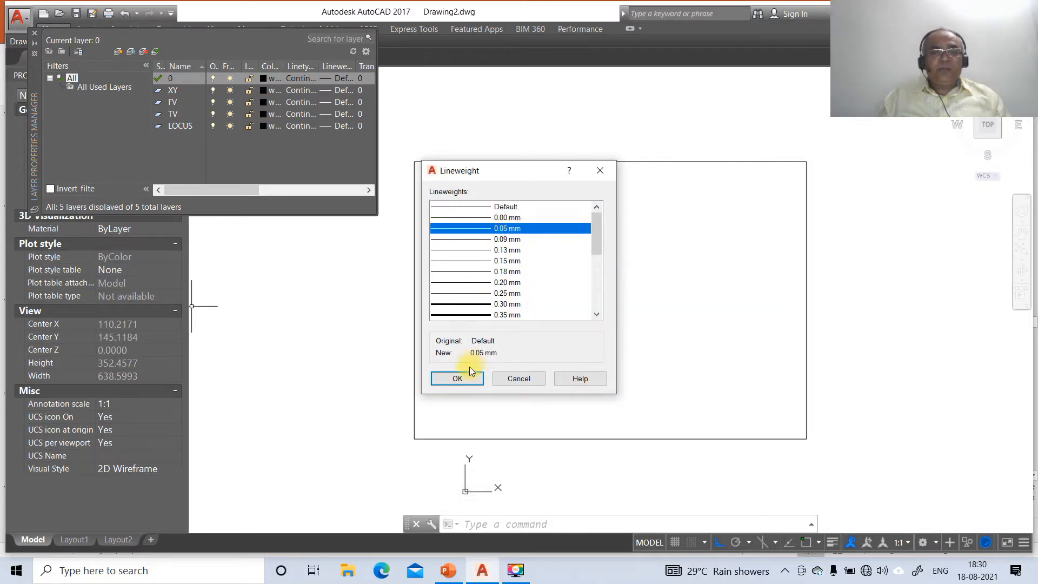
pyautogui.click(458, 379)
pyautogui.click(335, 89)
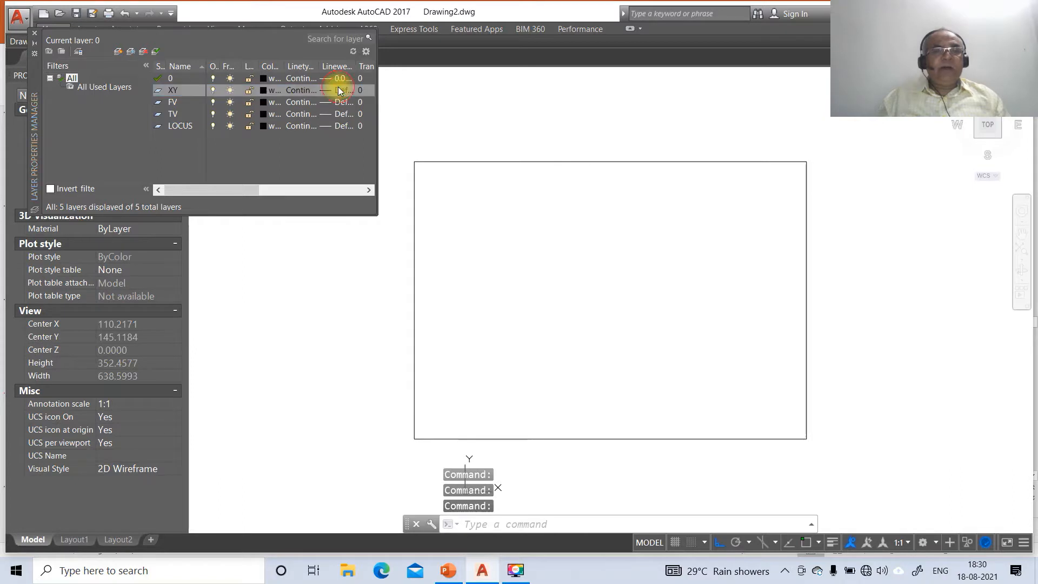
pyautogui.click(502, 251)
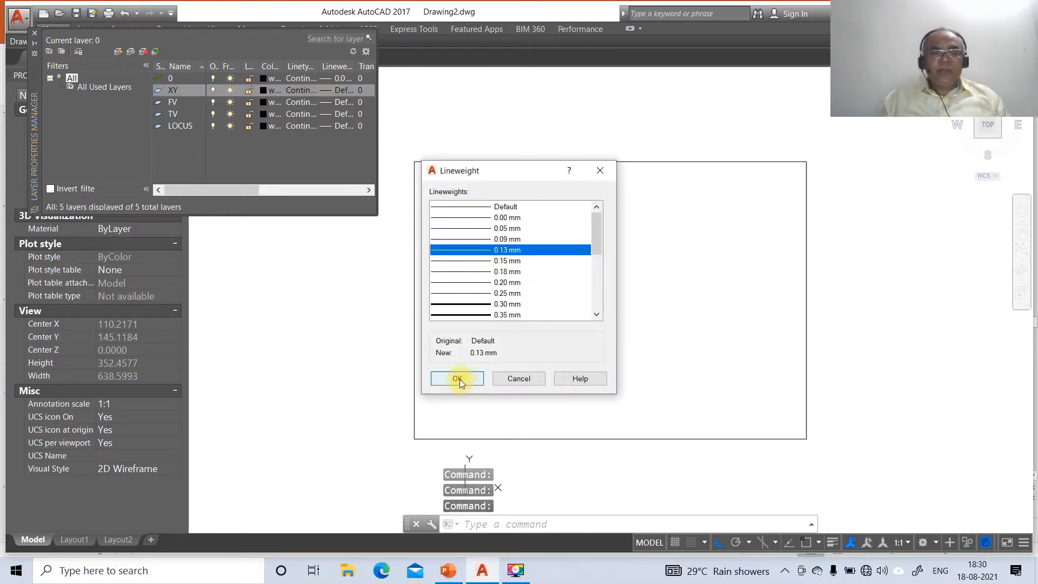
pyautogui.click(459, 378)
# Set the lineweight of layers FV and TV to 0.50 mm each
pyautogui.click(340, 103)
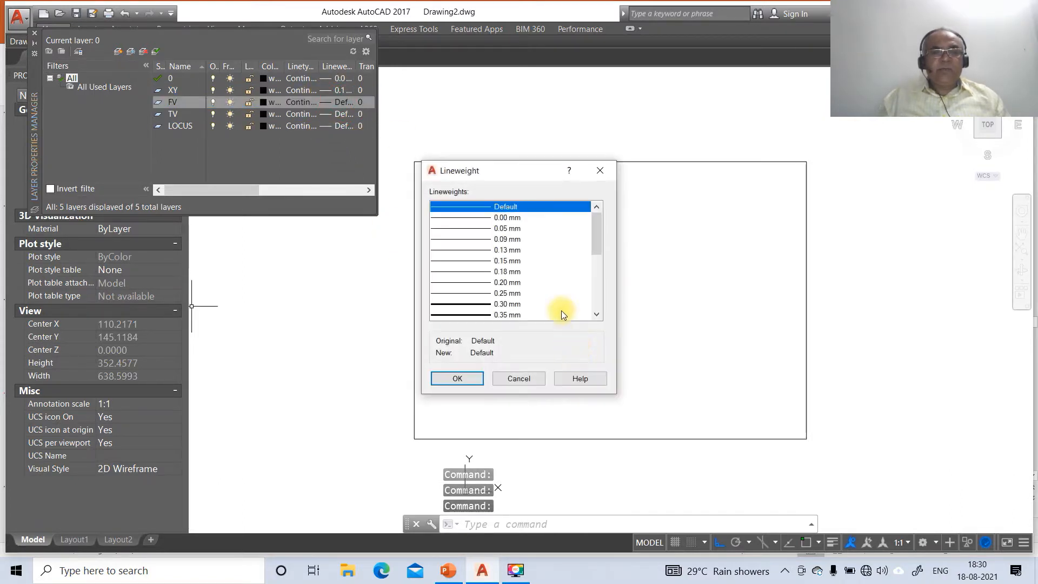
pyautogui.scroll(-4, 561, 310)
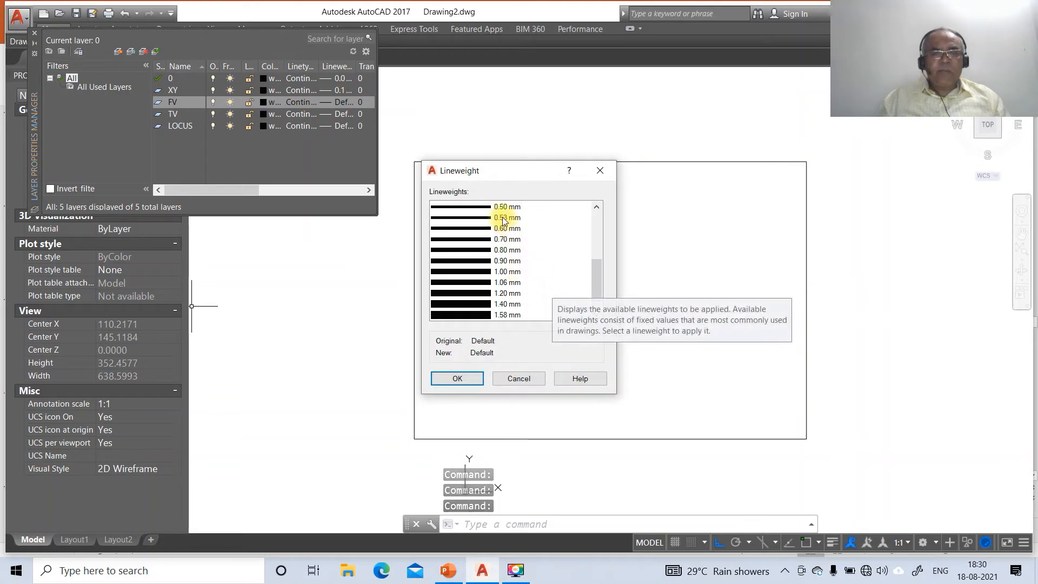
pyautogui.click(500, 206)
pyautogui.click(457, 378)
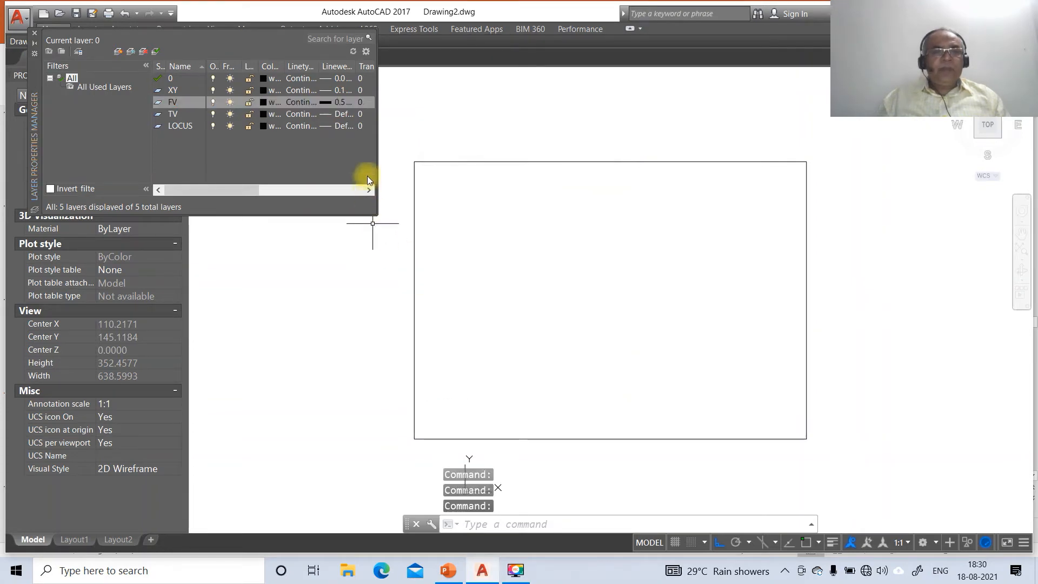
pyautogui.click(340, 114)
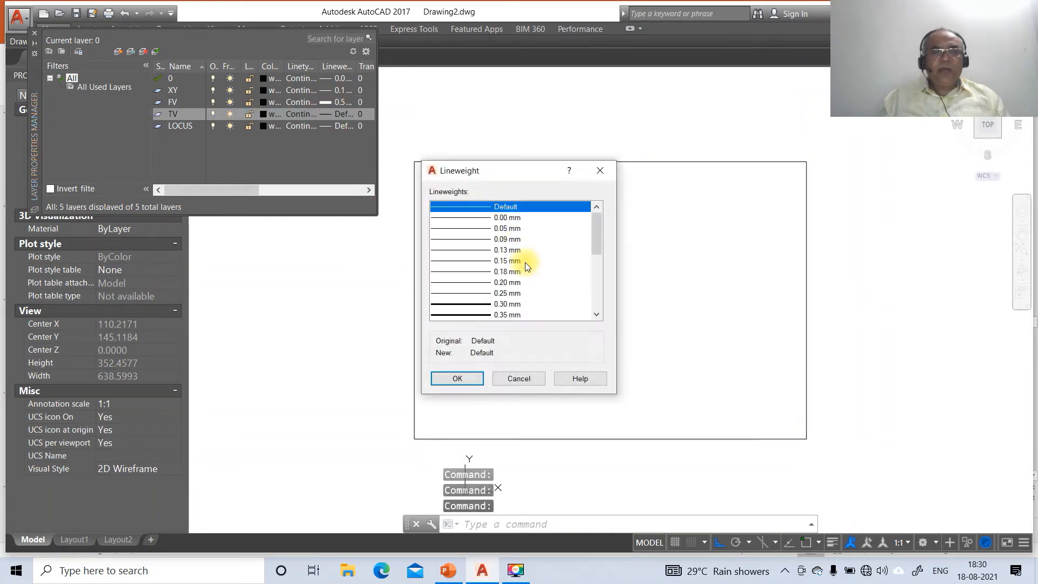
pyautogui.scroll(-4, 524, 262)
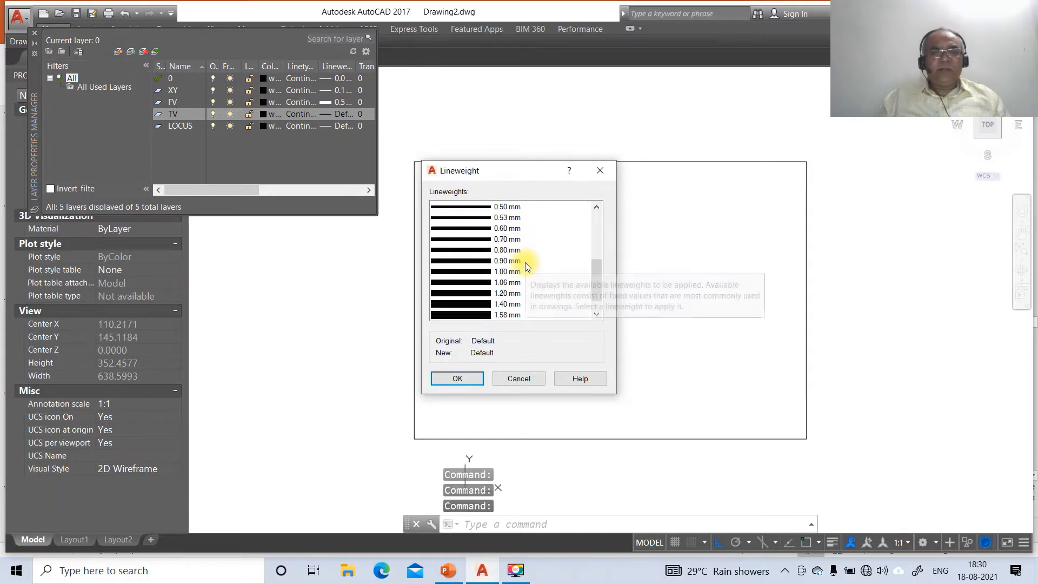
pyautogui.click(495, 207)
pyautogui.click(458, 379)
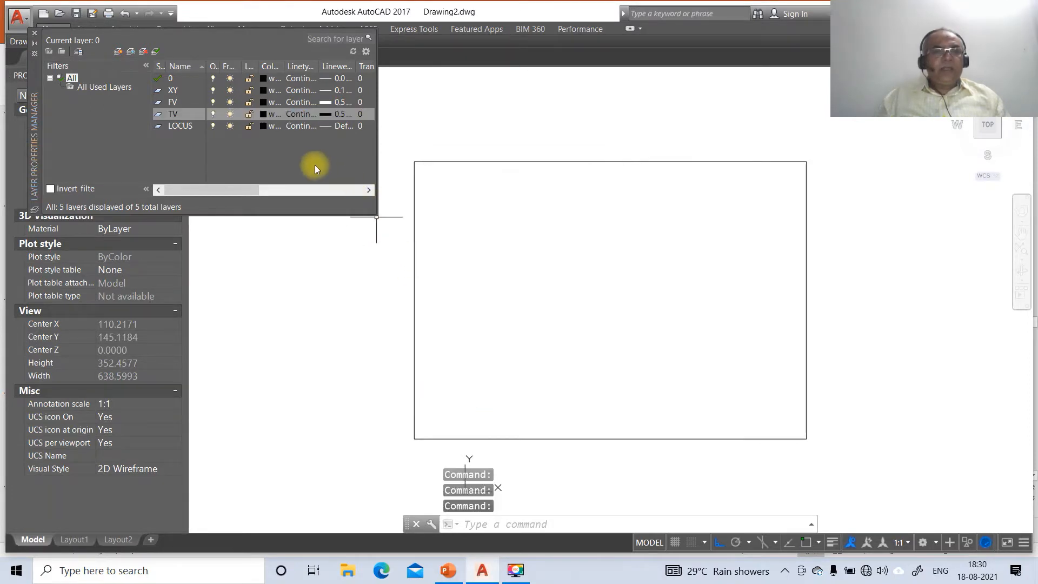
# Set the LOCUS layer's lineweight to 0.05 mm
pyautogui.click(339, 127)
pyautogui.click(339, 127)
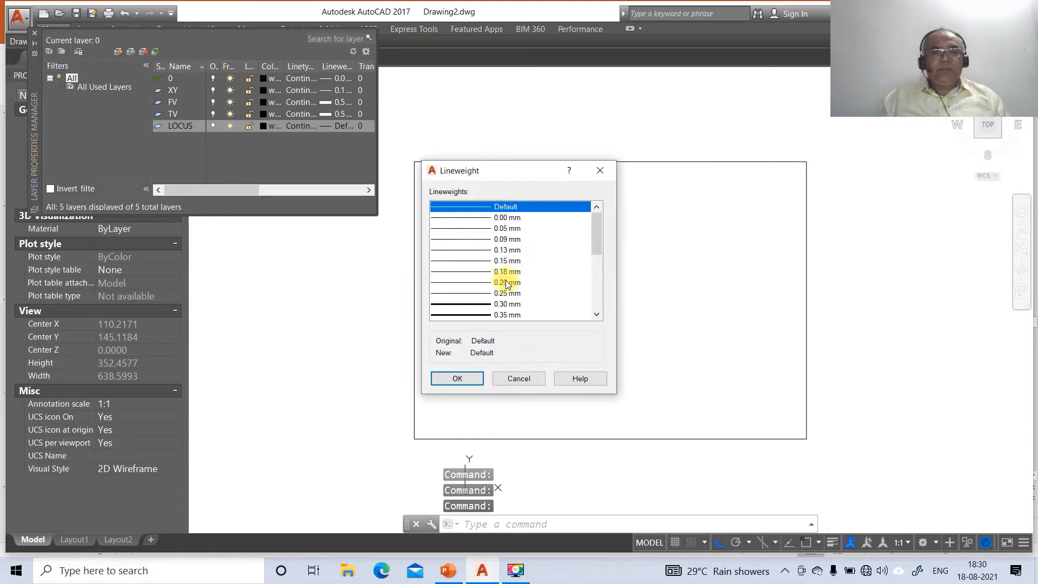
pyautogui.click(507, 228)
pyautogui.click(457, 378)
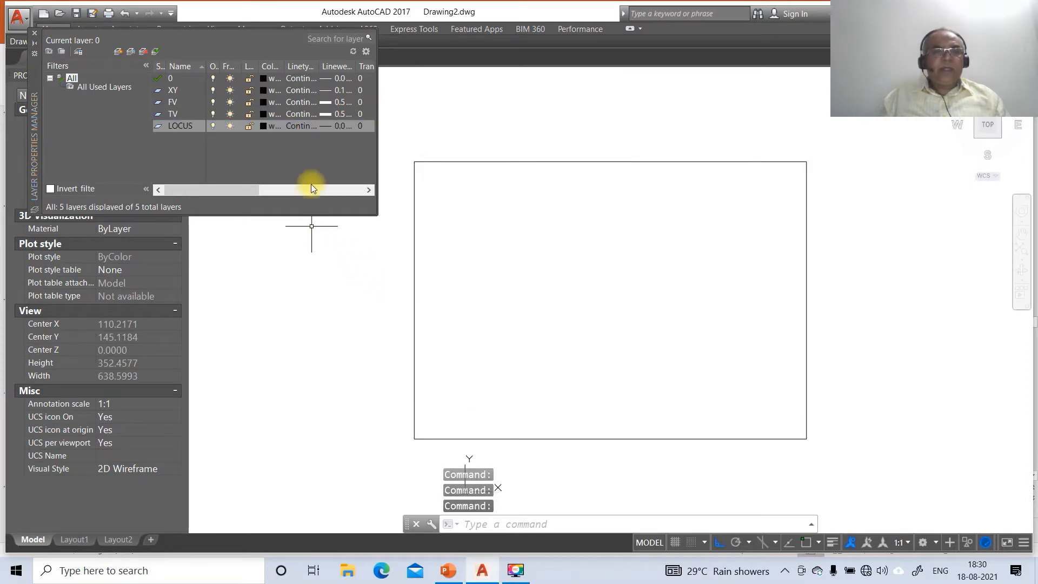
# Load the DASHDOT linetype and assign it to the LOCUS layer
pyautogui.click(303, 127)
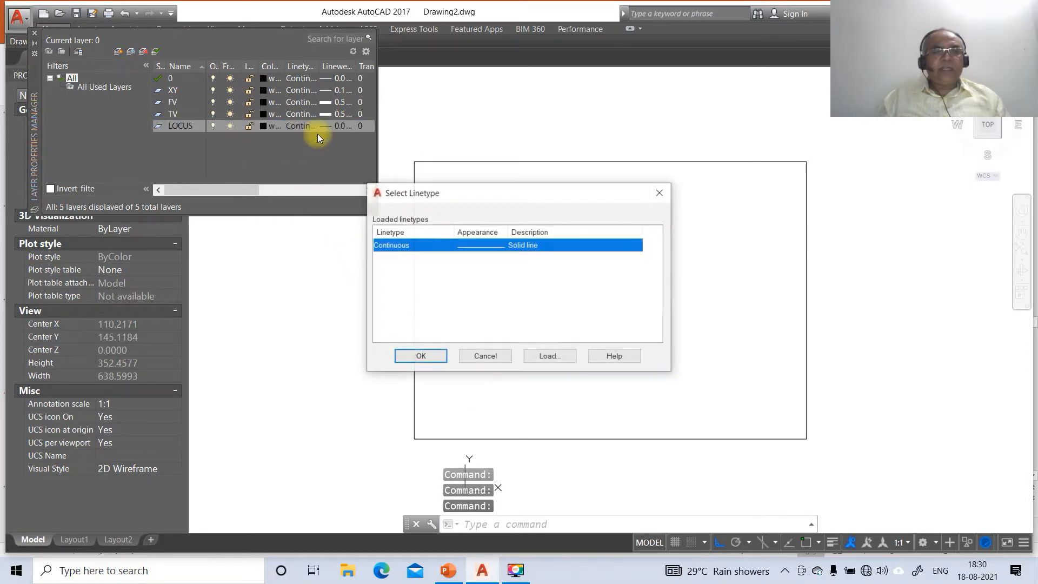
pyautogui.click(545, 356)
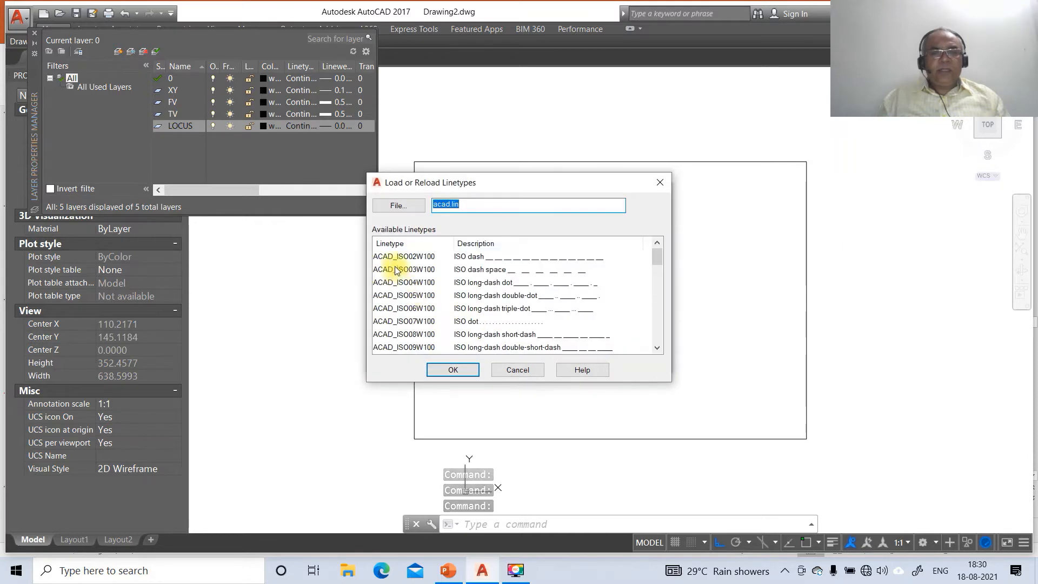
pyautogui.click(395, 258)
pyautogui.press('d')
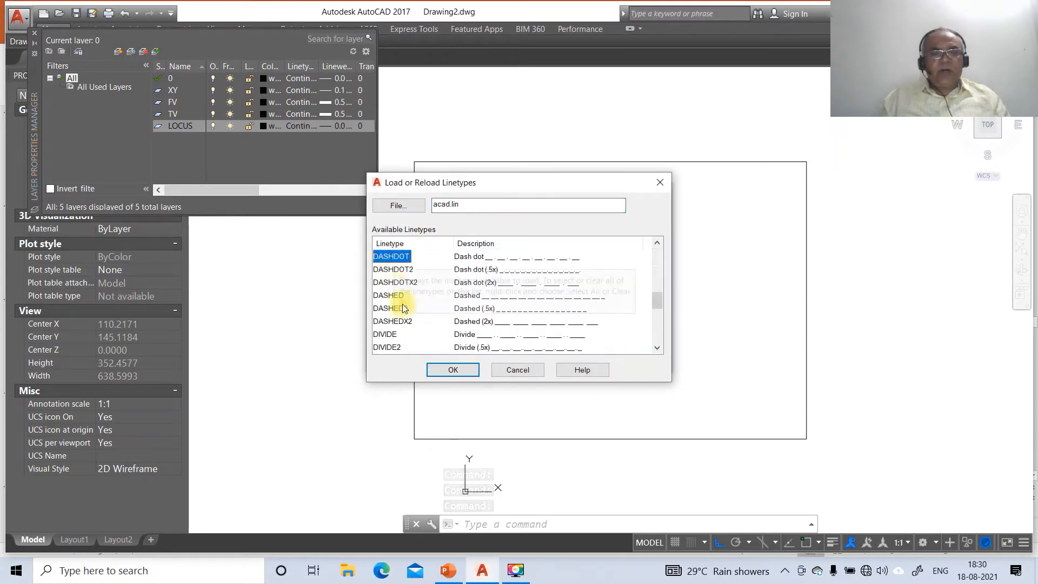
pyautogui.click(443, 370)
pyautogui.click(403, 259)
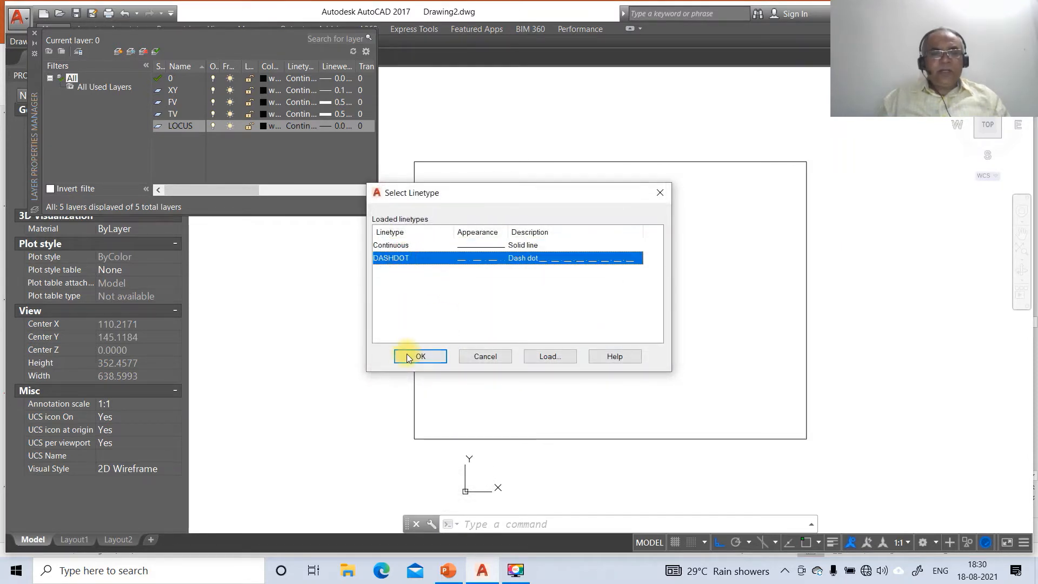
pyautogui.click(416, 357)
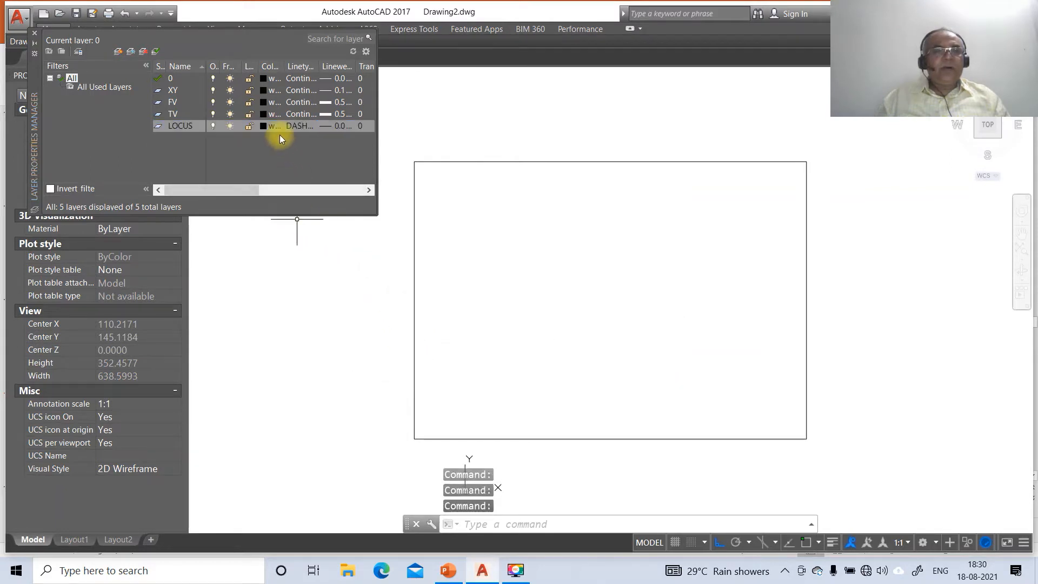
# Set the TV layer's color to magenta and the FV layer's color to blue, and close the layer manager
pyautogui.click(264, 115)
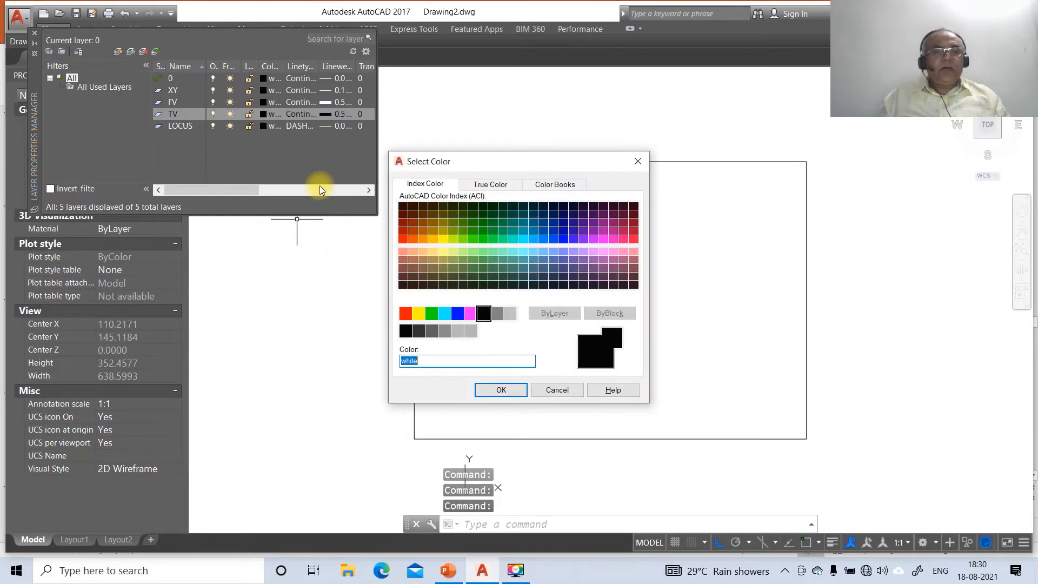
pyautogui.click(471, 314)
pyautogui.click(501, 390)
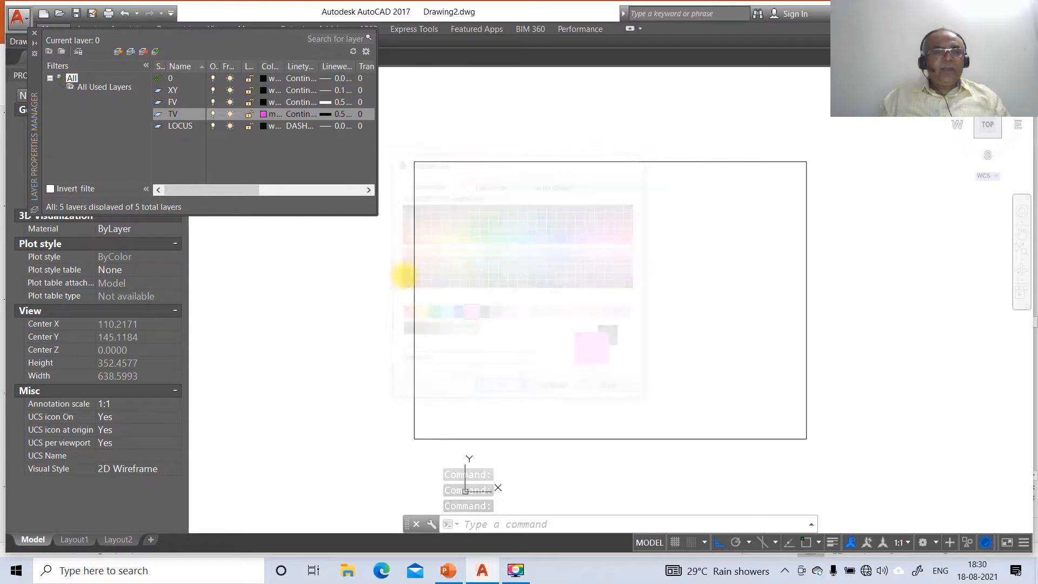
pyautogui.click(264, 102)
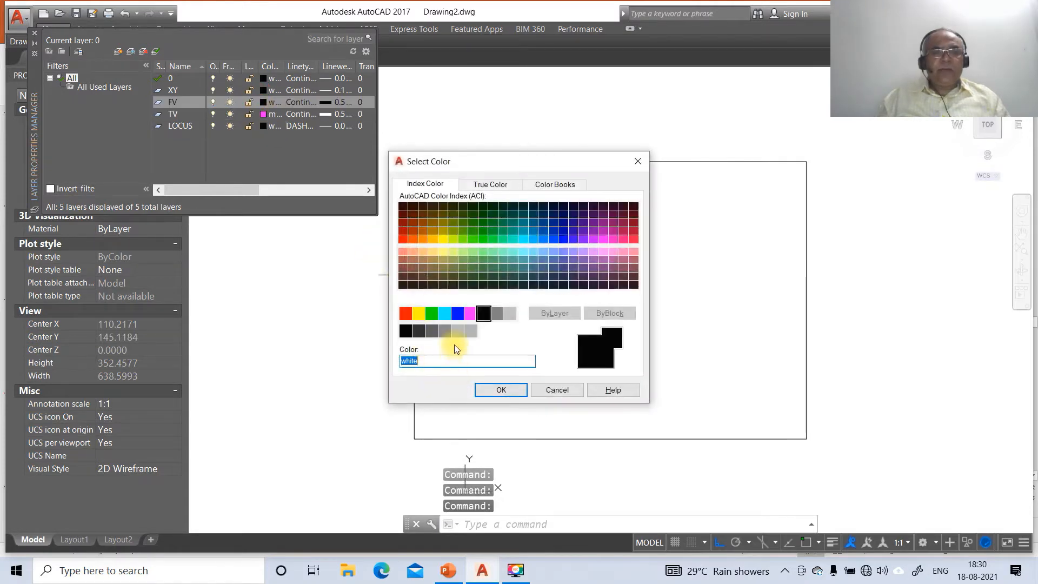
pyautogui.click(458, 314)
pyautogui.click(501, 390)
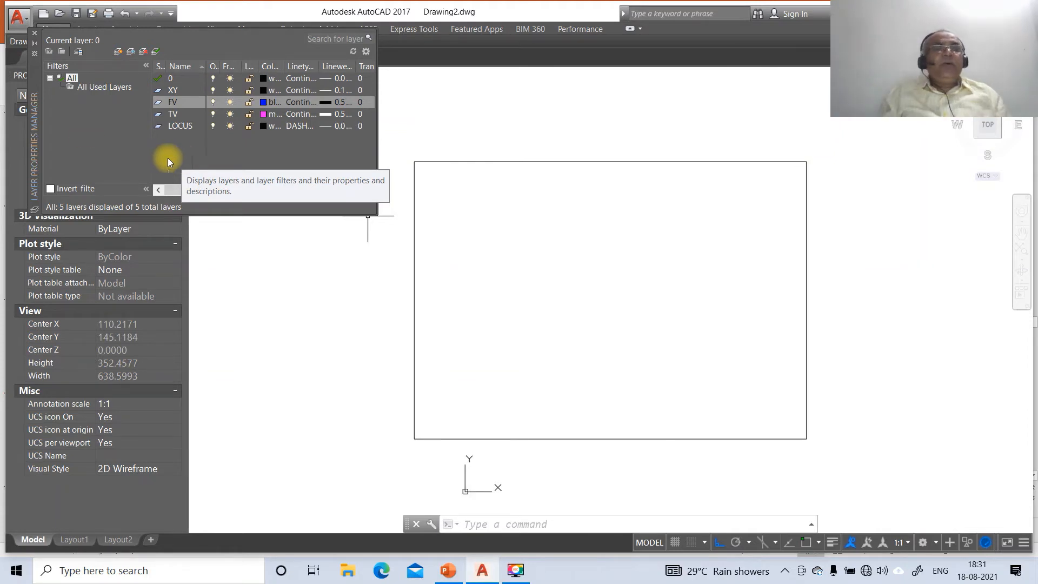
pyautogui.click(34, 33)
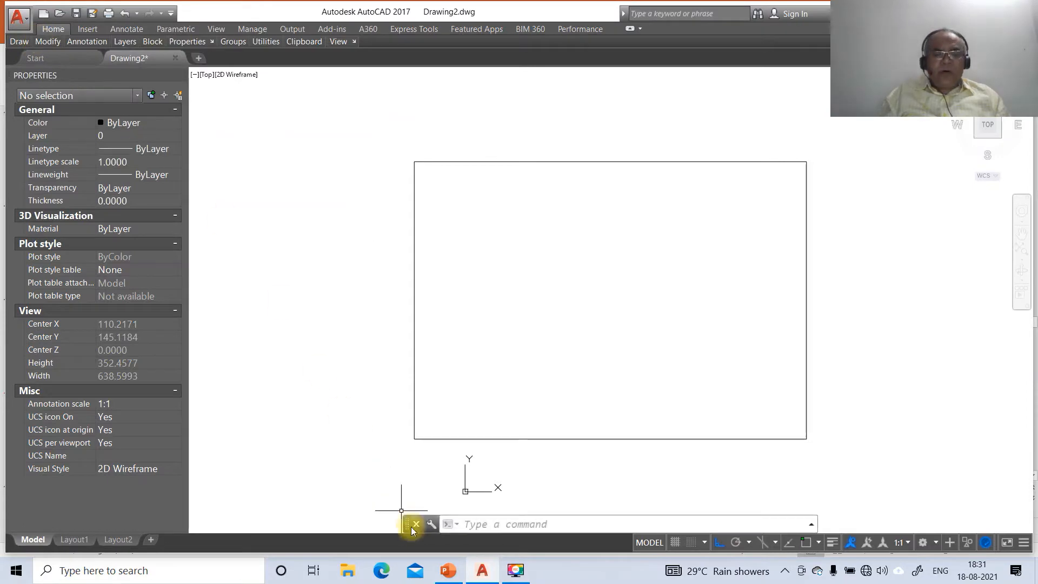
# Check the PowerPoint solution slide and draw a three-sided polygon by a vertical edge of length 25, with its apex facing left
pyautogui.click(448, 570)
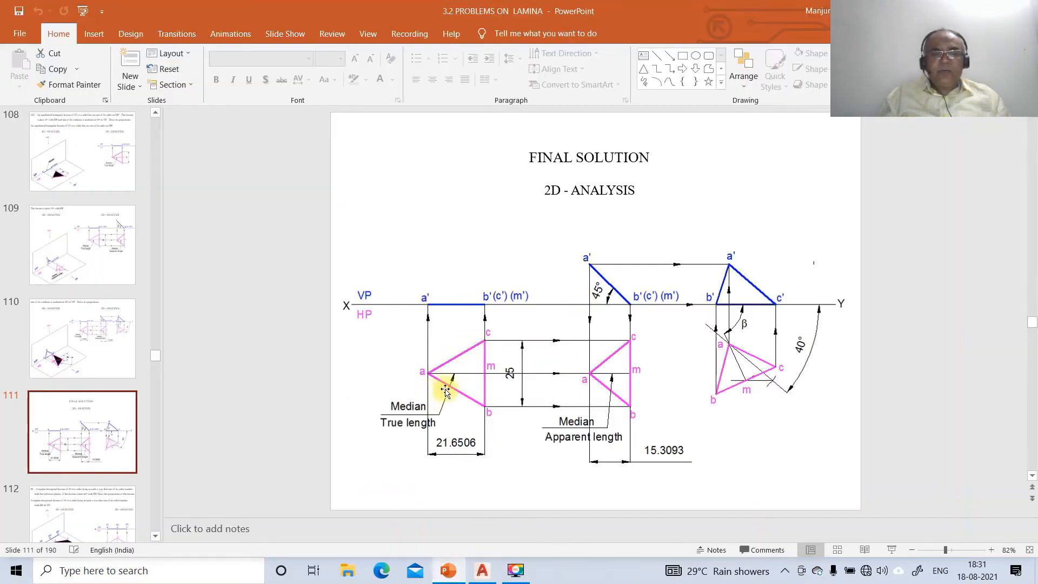
pyautogui.click(481, 571)
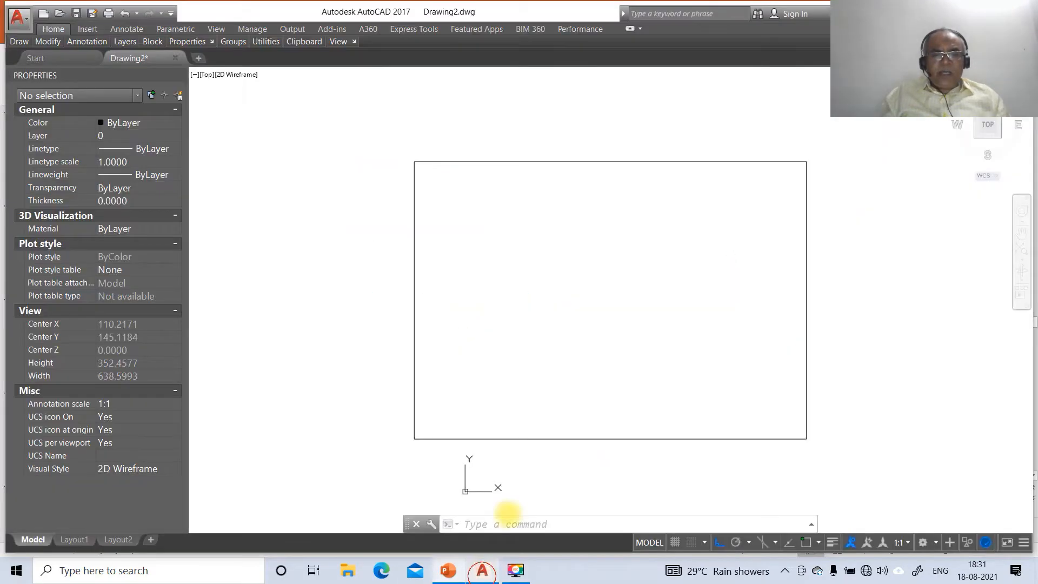
pyautogui.write('PO')
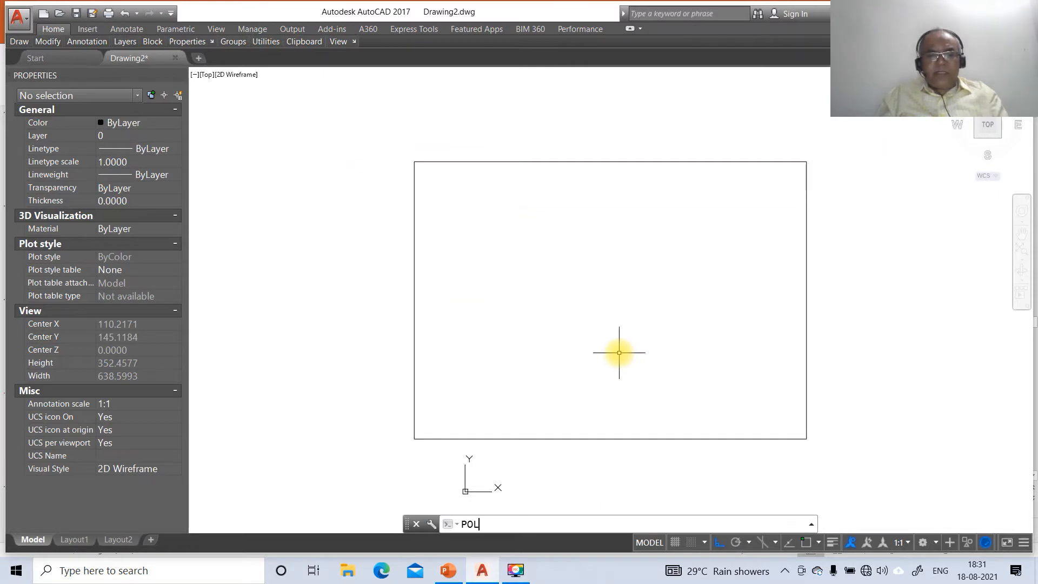
pyautogui.write('L')
pyautogui.press('Return')
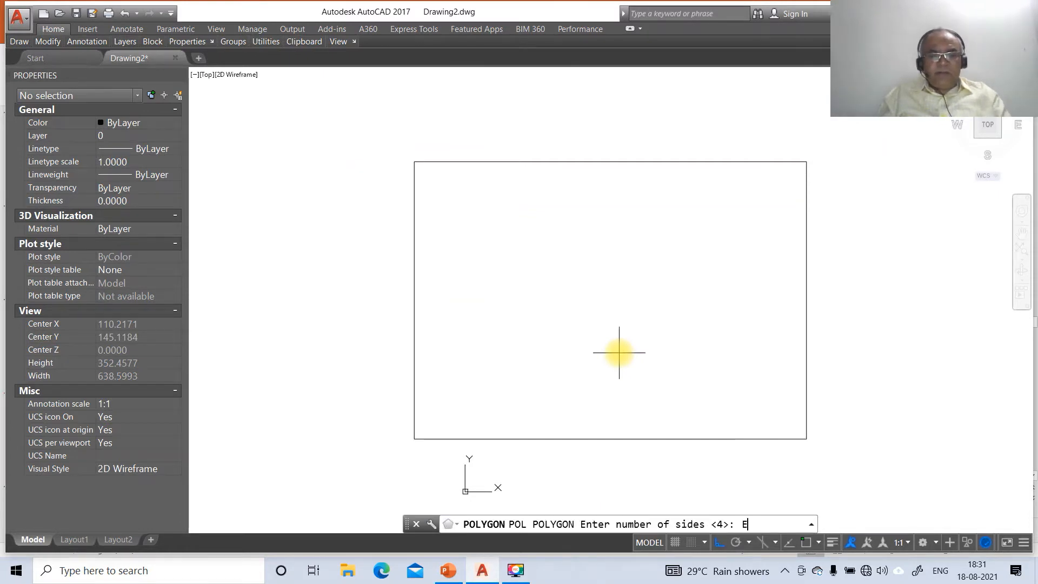
pyautogui.write('E')
pyautogui.press('Return')
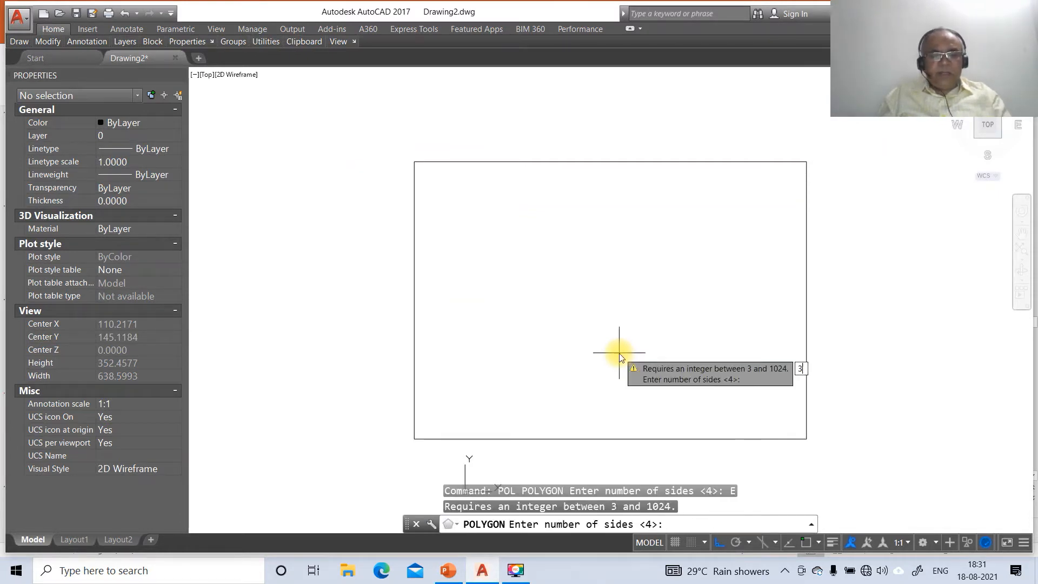
pyautogui.press('Return')
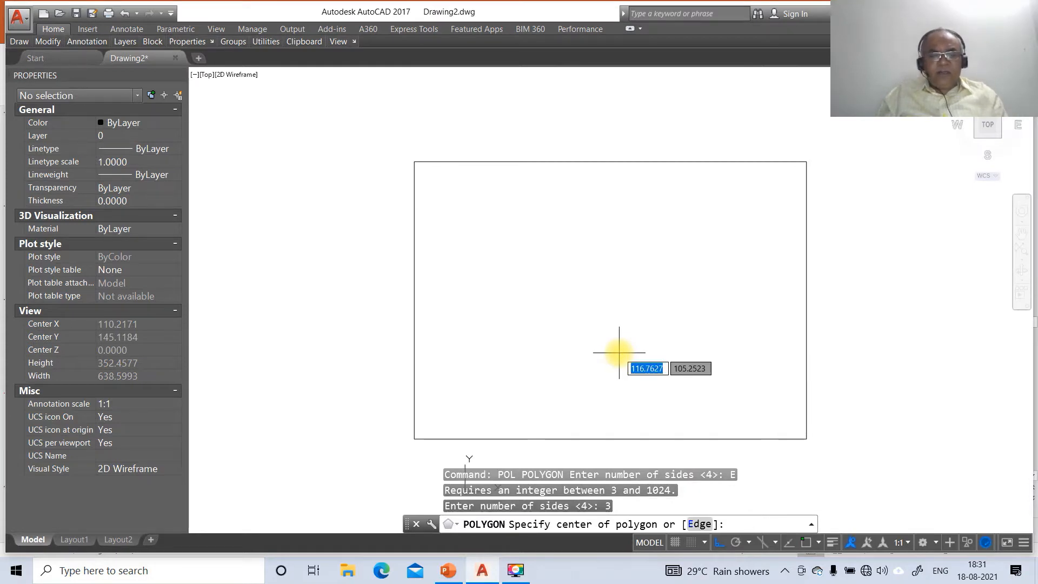
pyautogui.write('E')
pyautogui.press('Return')
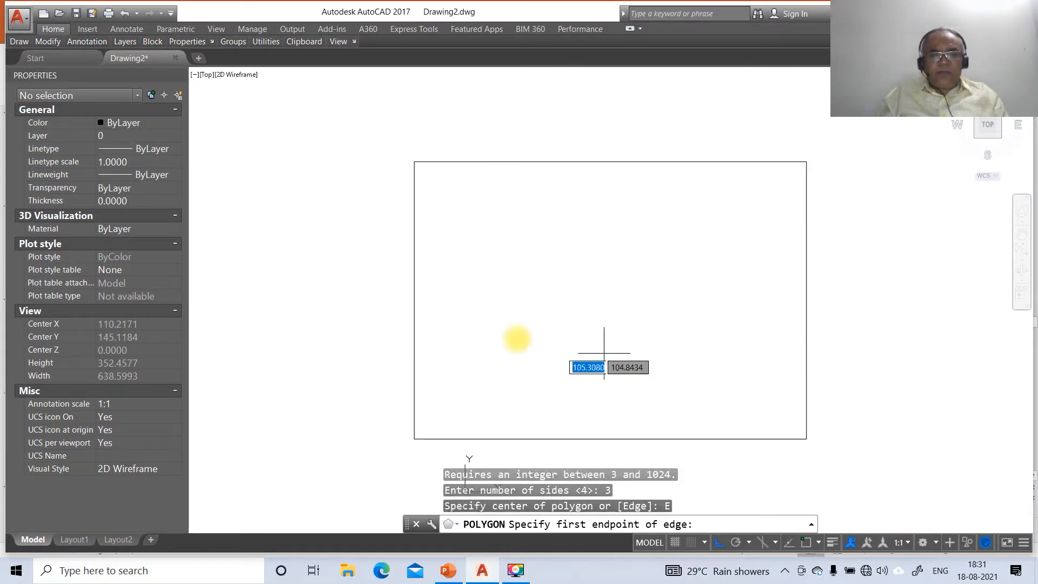
pyautogui.click(520, 362)
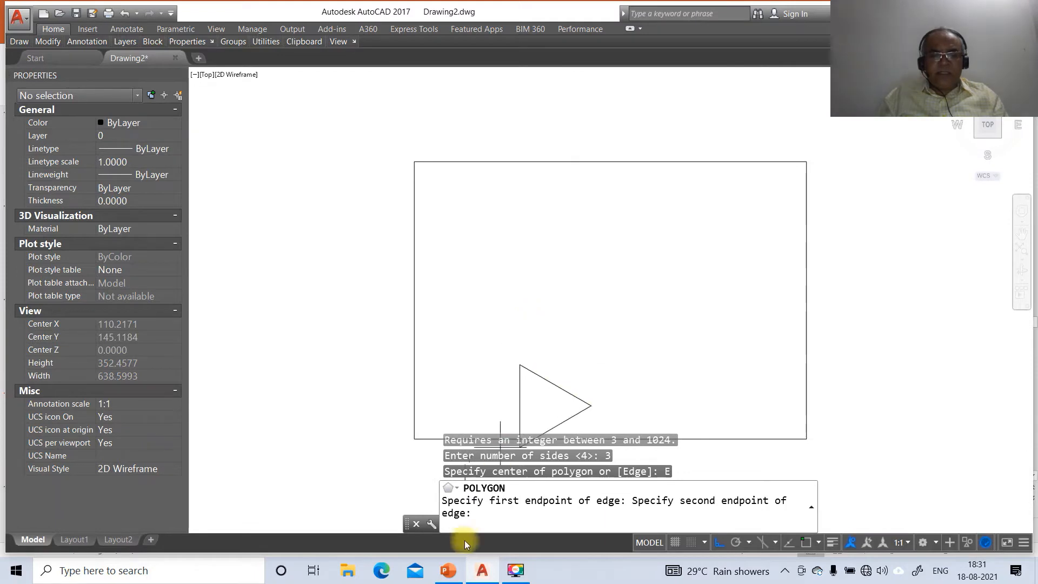
pyautogui.click(448, 570)
pyautogui.click(474, 569)
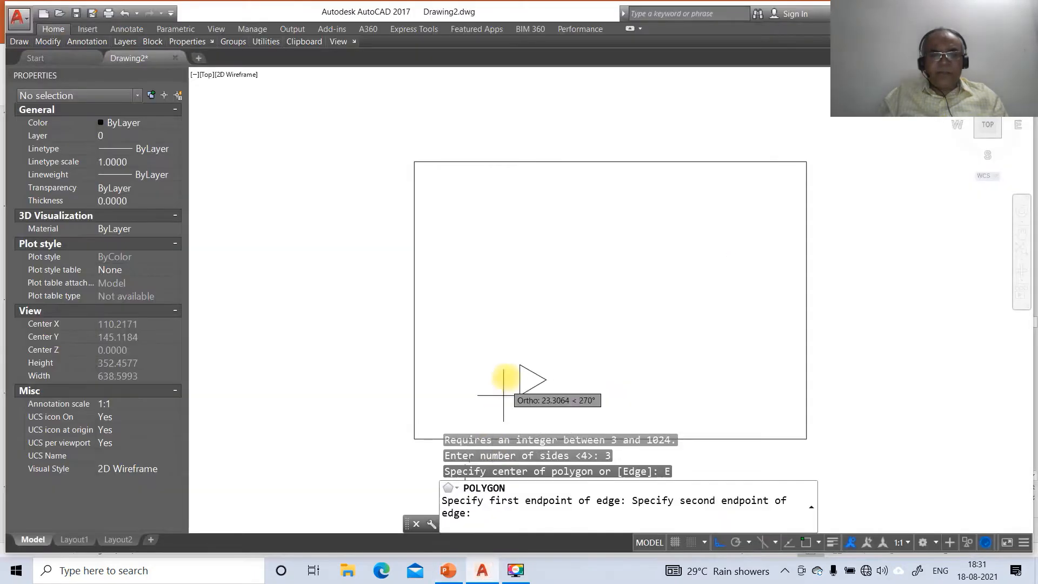
pyautogui.write('25')
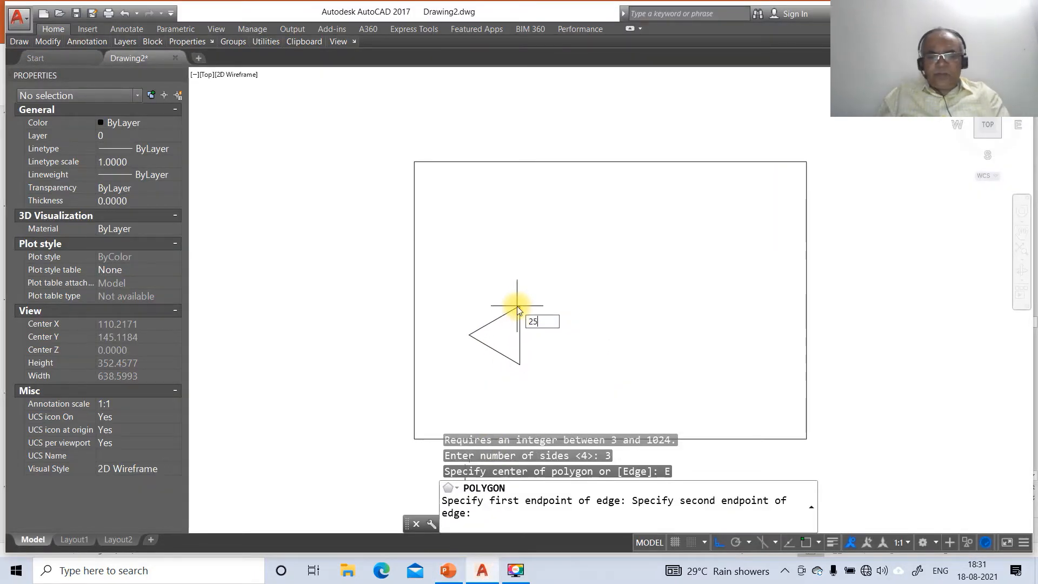
pyautogui.press('Return')
# Move the triangle straight up to about mid-height of the sheet
pyautogui.write('m')
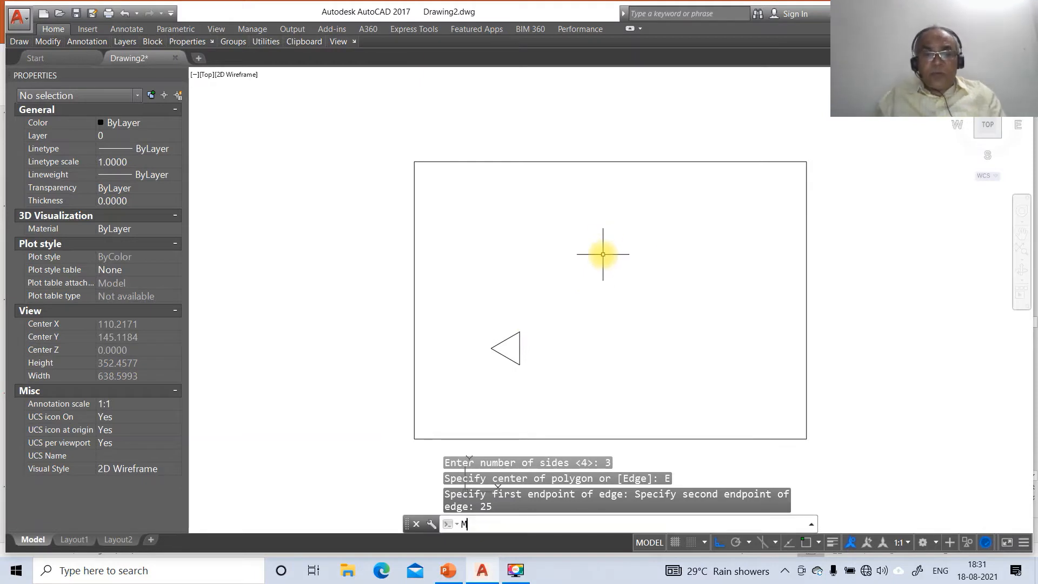
pyautogui.press('Return')
pyautogui.click(525, 363)
pyautogui.press('Return')
pyautogui.click(540, 367)
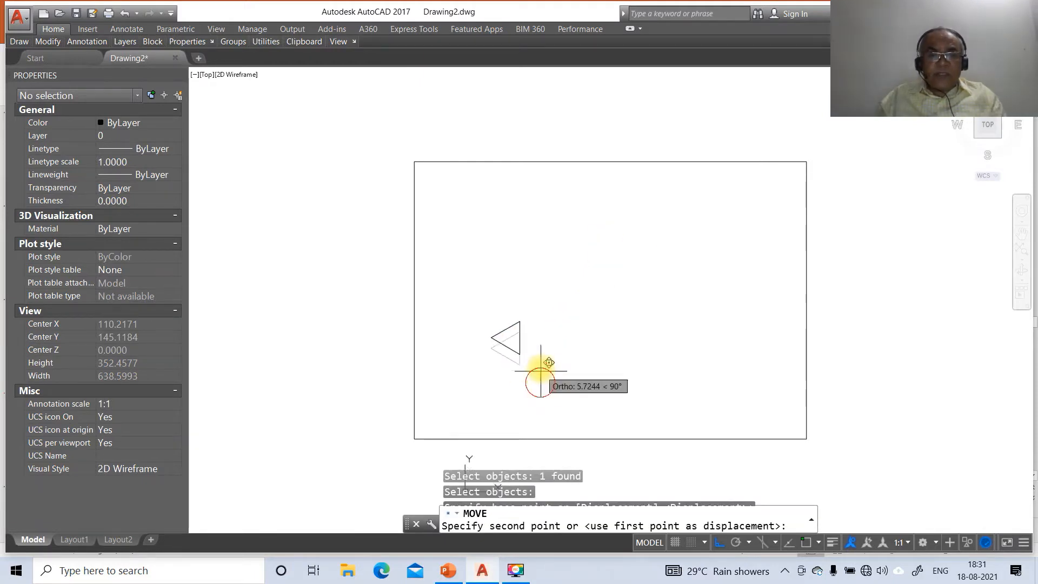
pyautogui.click(541, 329)
# Draw a horizontal line about 80 long above the triangle, extending past it on both sides
pyautogui.write('l')
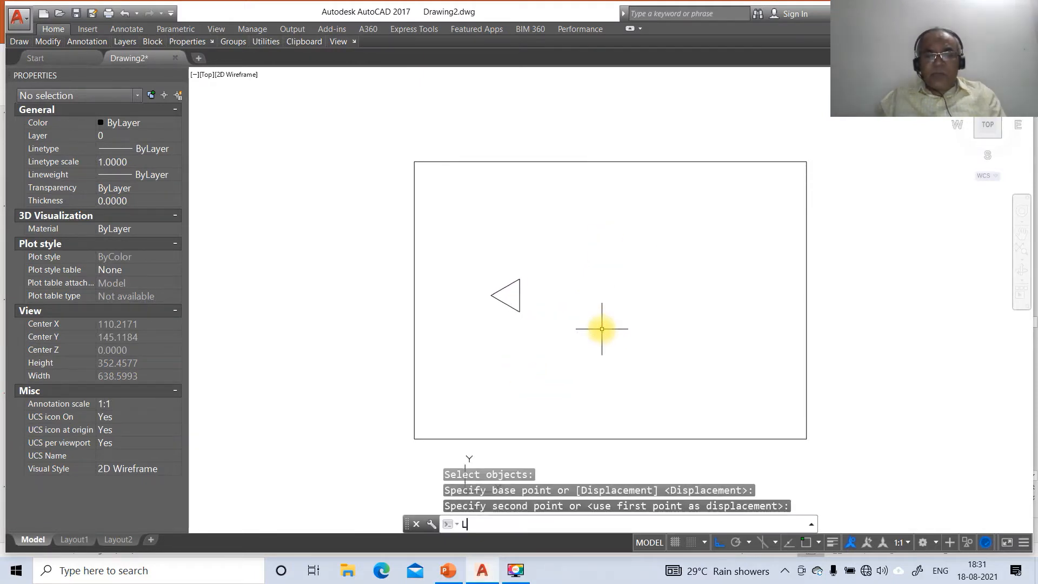
pyautogui.press('Return')
pyautogui.click(454, 254)
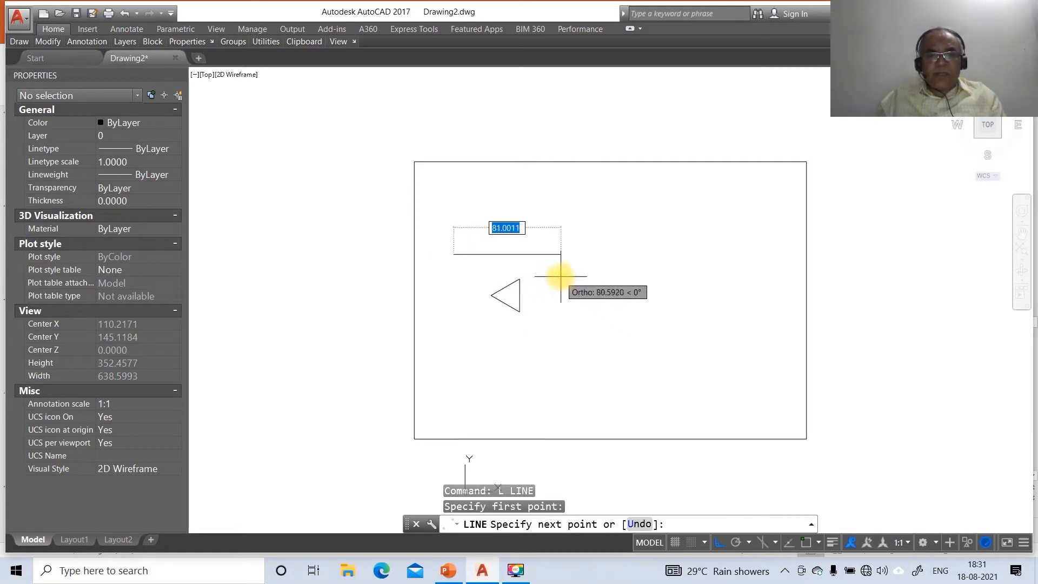
pyautogui.click(559, 275)
pyautogui.press('Return')
# Draw a vertical projector from the triangle's left apex perpendicular to the horizontal line above
pyautogui.write('z')
pyautogui.press('Return')
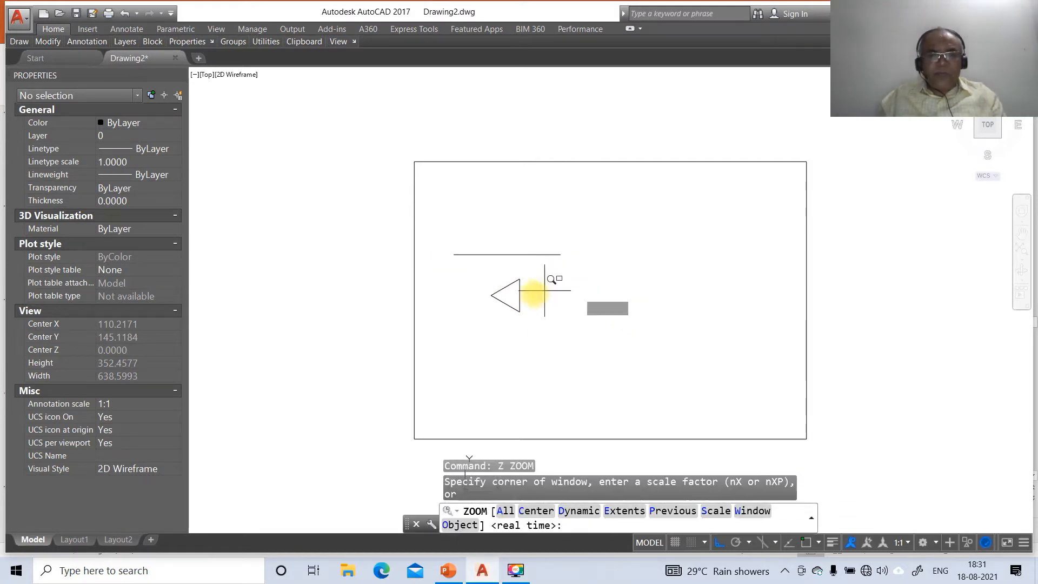
pyautogui.write('w')
pyautogui.press('Return')
pyautogui.click(429, 182)
pyautogui.click(713, 377)
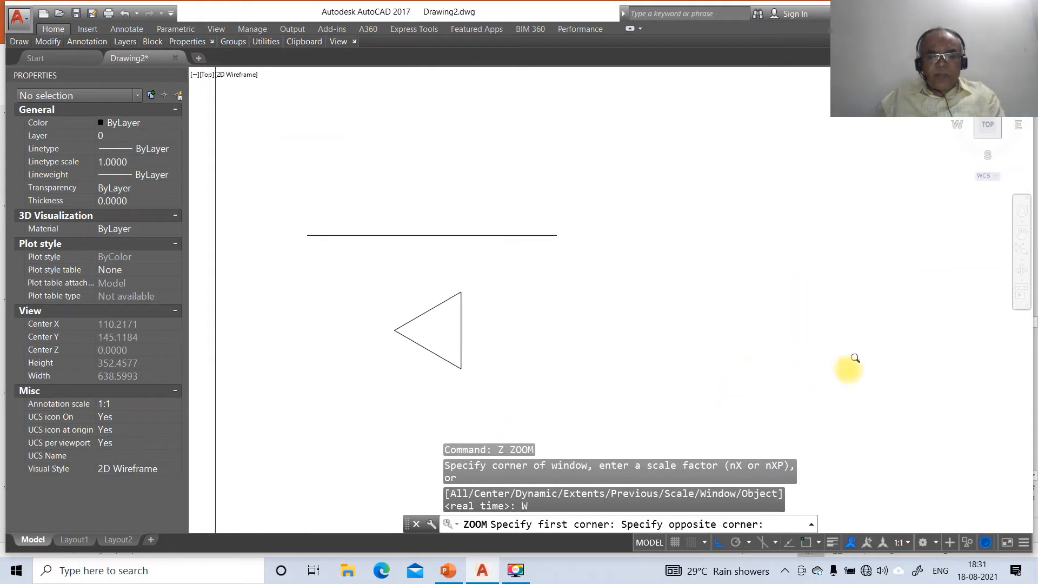
pyautogui.write('l')
pyautogui.press('Return')
pyautogui.write('INT')
pyautogui.press('Return')
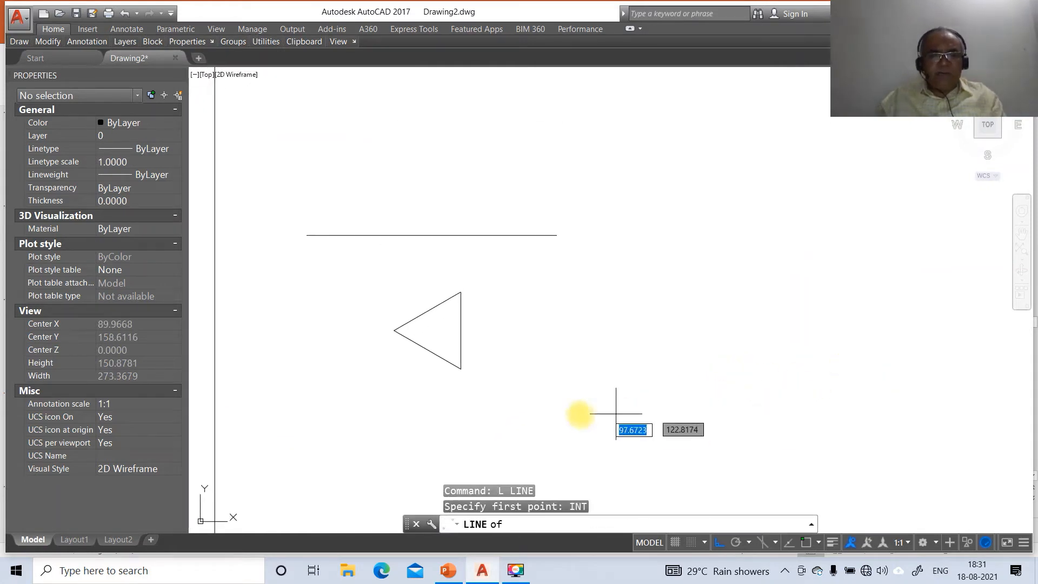
pyautogui.click(396, 330)
pyautogui.write('P')
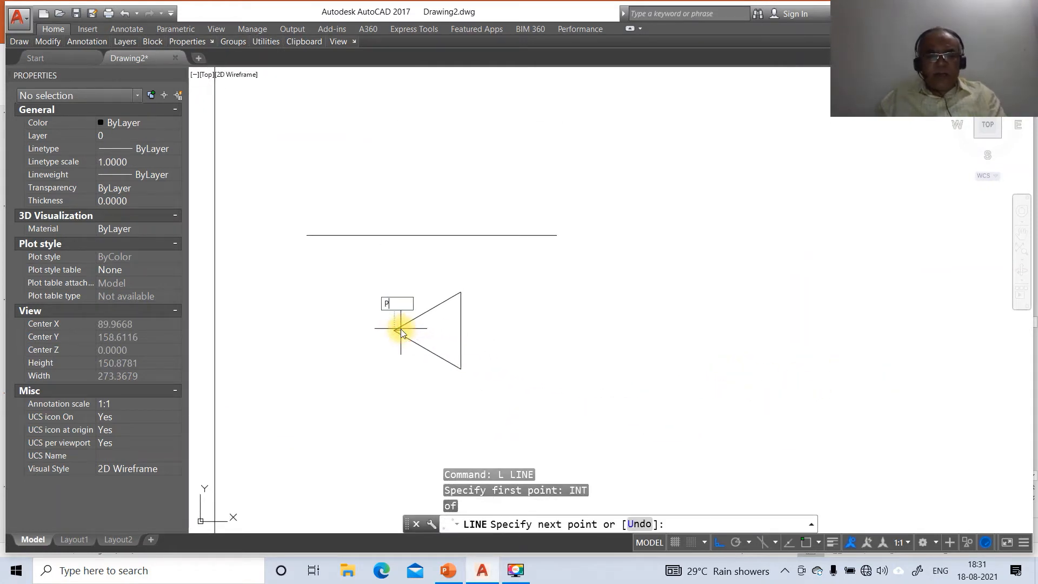
pyautogui.write('ER')
pyautogui.press('Return')
pyautogui.click(421, 234)
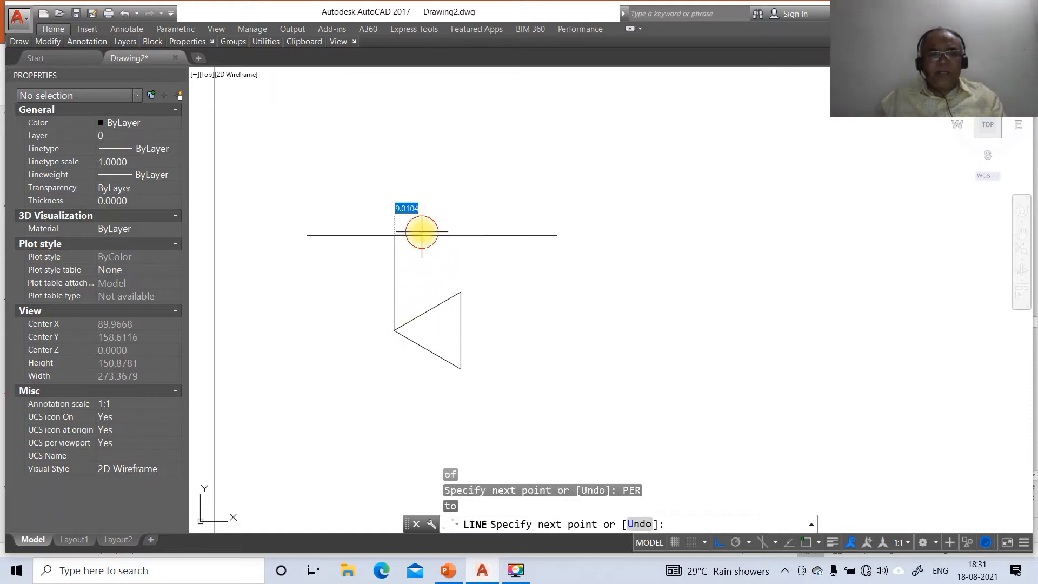
pyautogui.press('Return')
# Draw a second projector from the triangle's upper right corner perpendicular to the horizontal line
pyautogui.press('Return')
pyautogui.write('INT')
pyautogui.press('Return')
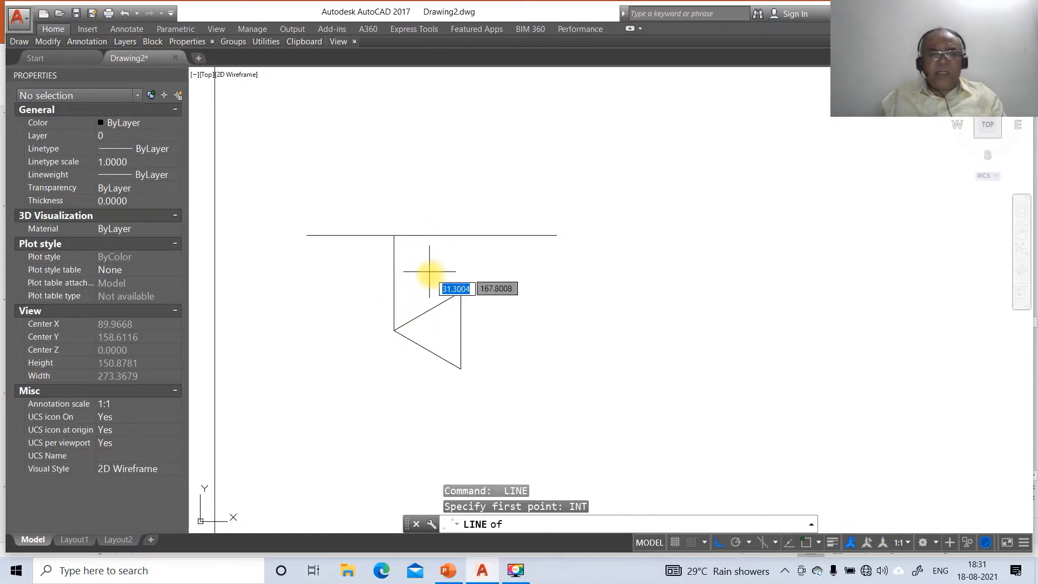
pyautogui.click(460, 291)
pyautogui.write('PER')
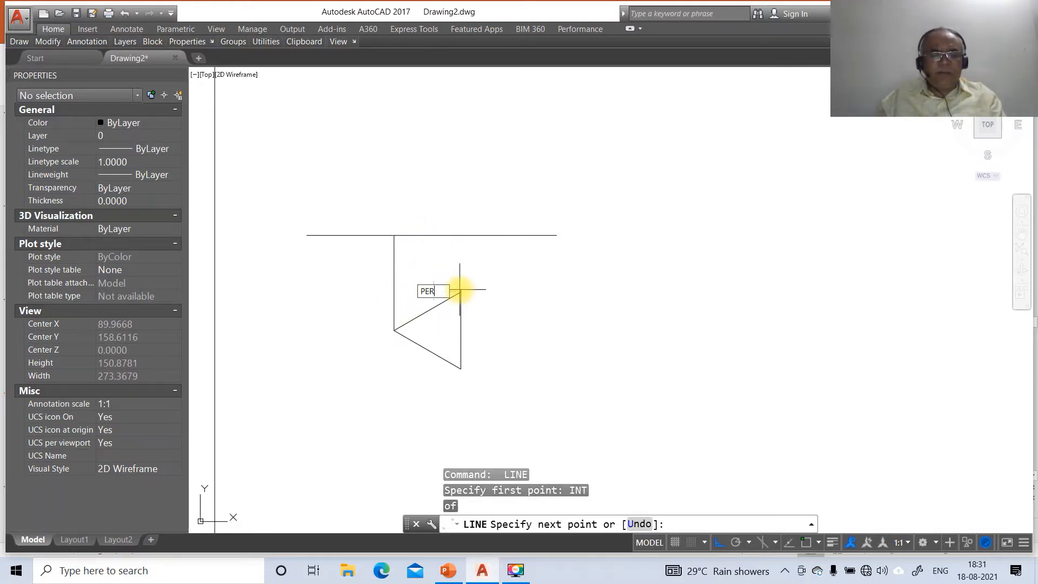
pyautogui.press('Return')
pyautogui.click(461, 236)
pyautogui.press('Return')
# Fillet the horizontal line with both projectors to trim off its overhanging ends at sharp corners
pyautogui.write('F')
pyautogui.press('Return')
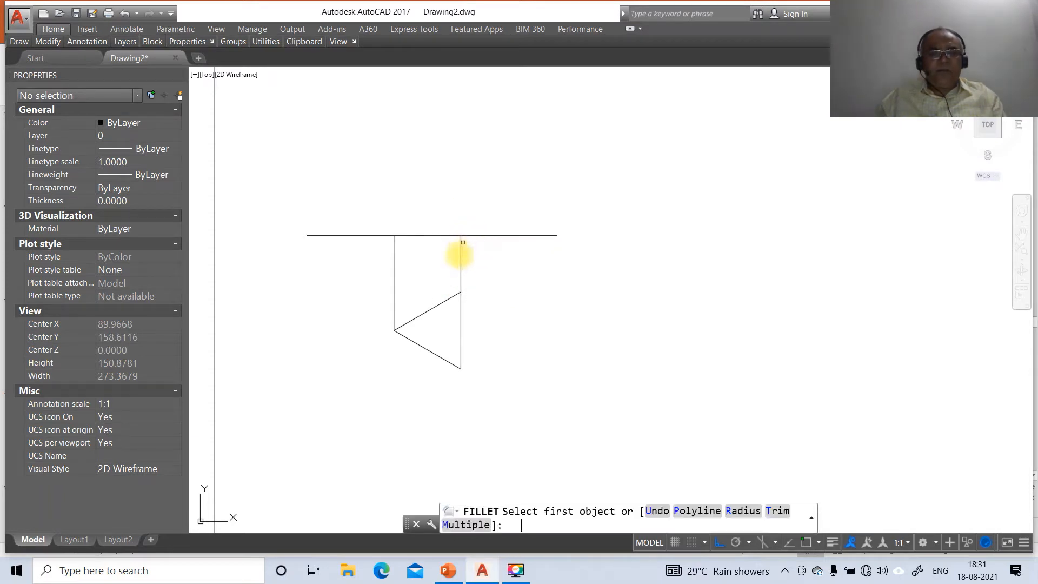
pyautogui.click(394, 254)
pyautogui.click(427, 236)
pyautogui.press('Return')
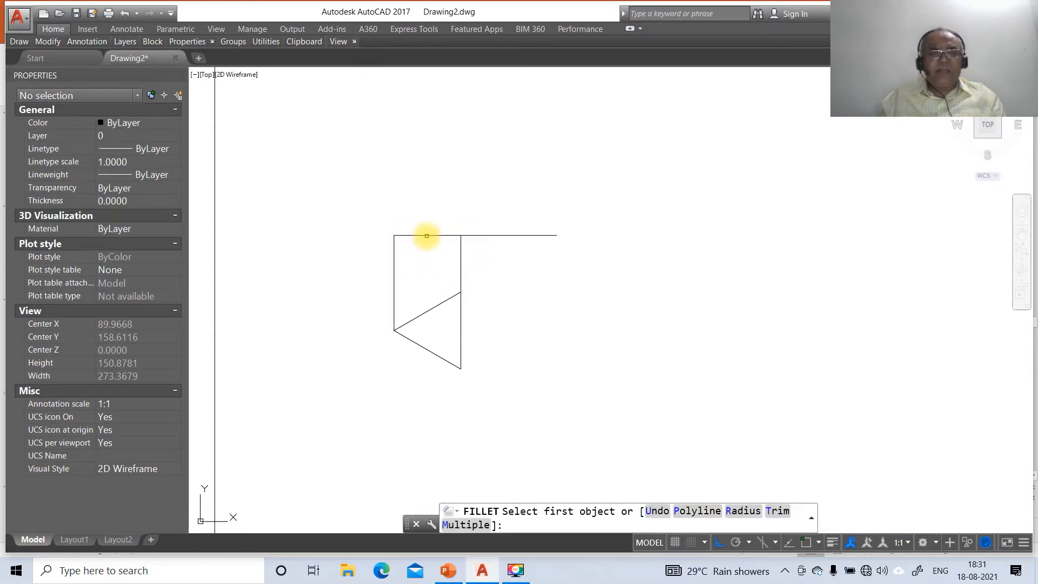
pyautogui.click(426, 236)
pyautogui.click(460, 260)
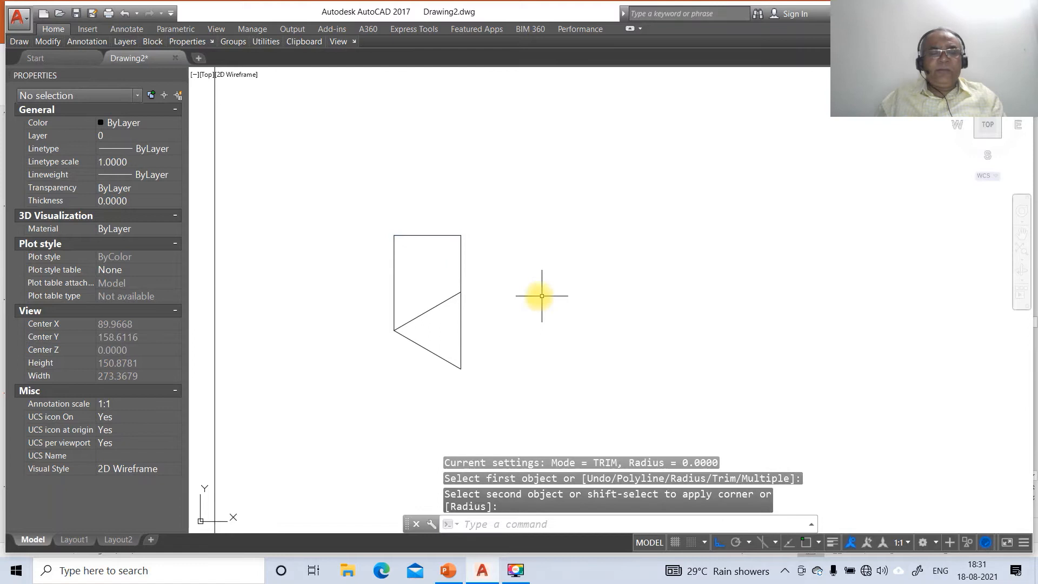
# Assign the horizontal line above the triangle to the TV layer
pyautogui.click(435, 238)
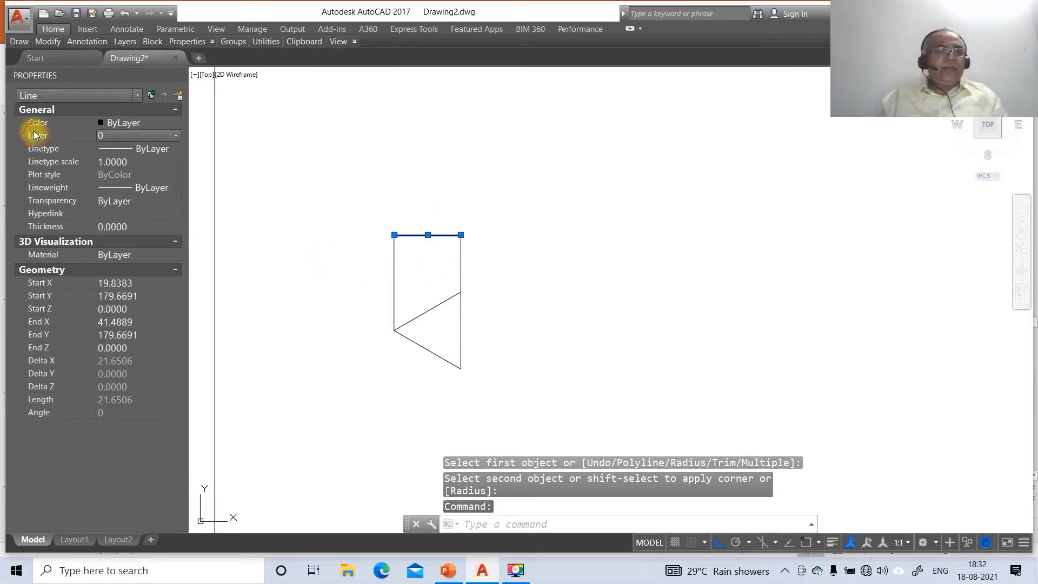
pyautogui.click(173, 137)
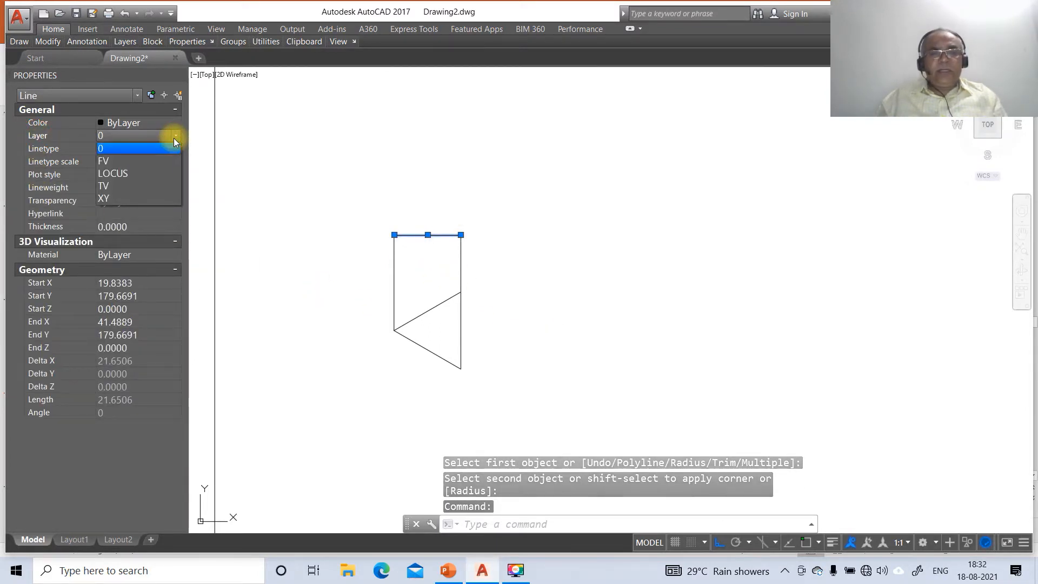
pyautogui.click(111, 186)
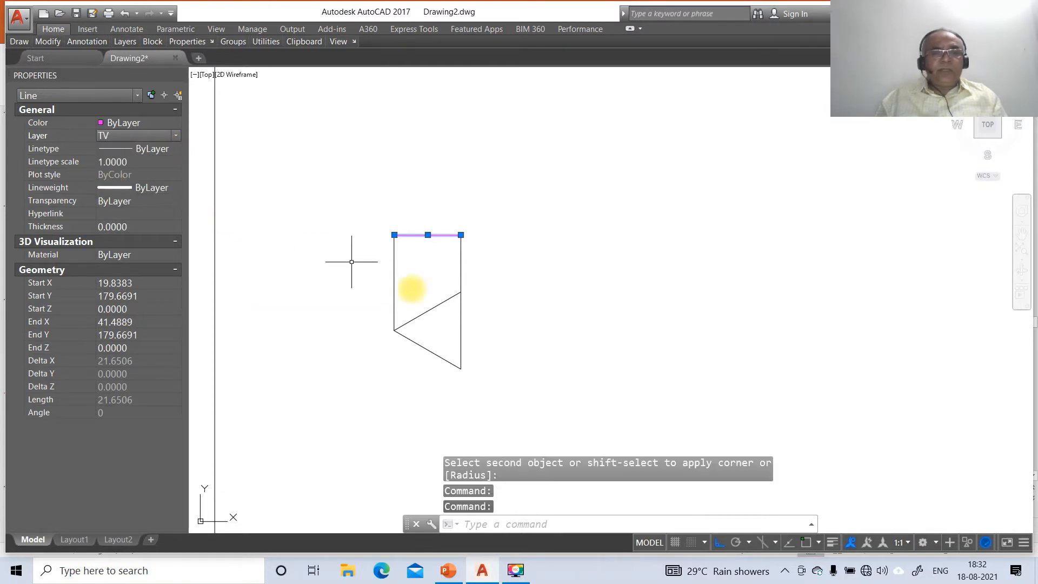
pyautogui.click(418, 315)
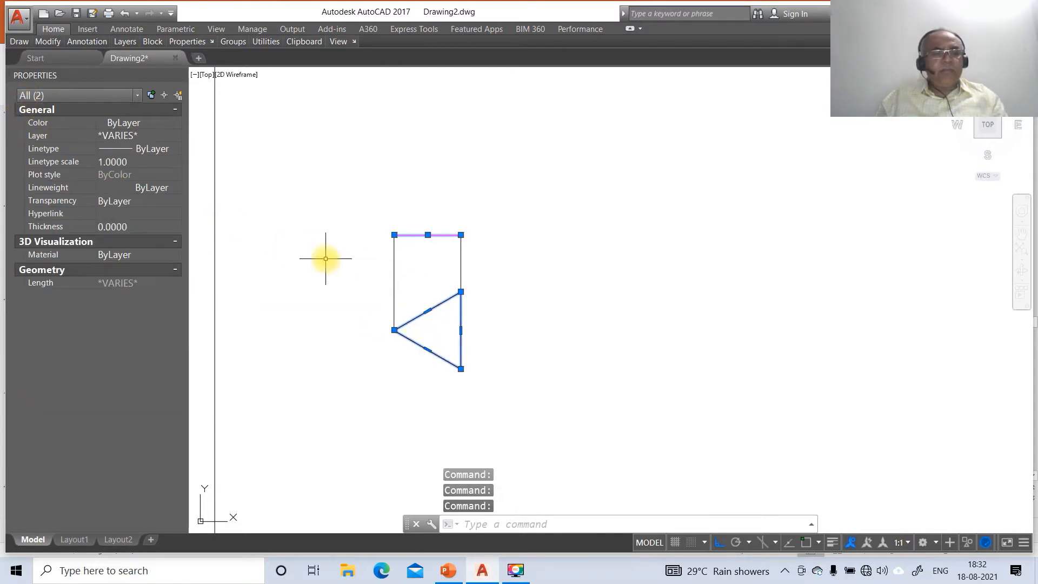
pyautogui.press('Escape')
pyautogui.press('Escape')
# Assign the triangle to the TV layer and turn on lineweight display
pyautogui.click(428, 309)
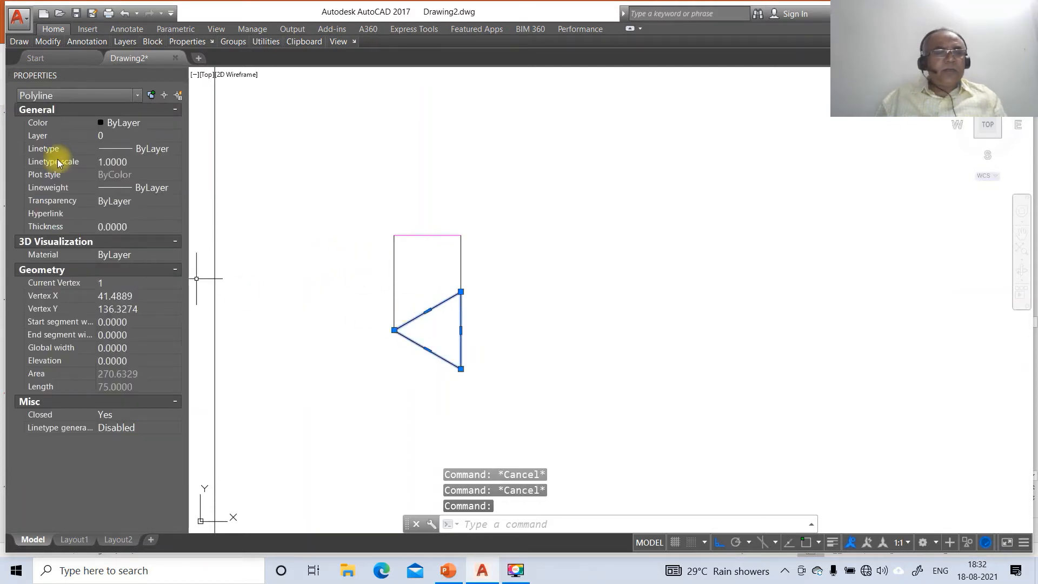
pyautogui.click(55, 136)
pyautogui.click(174, 136)
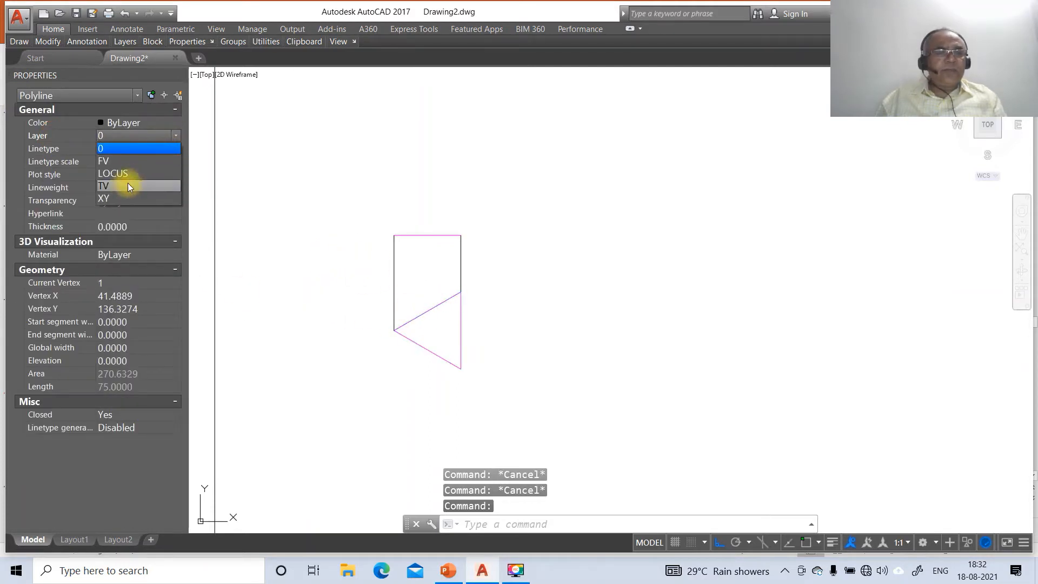
pyautogui.click(125, 187)
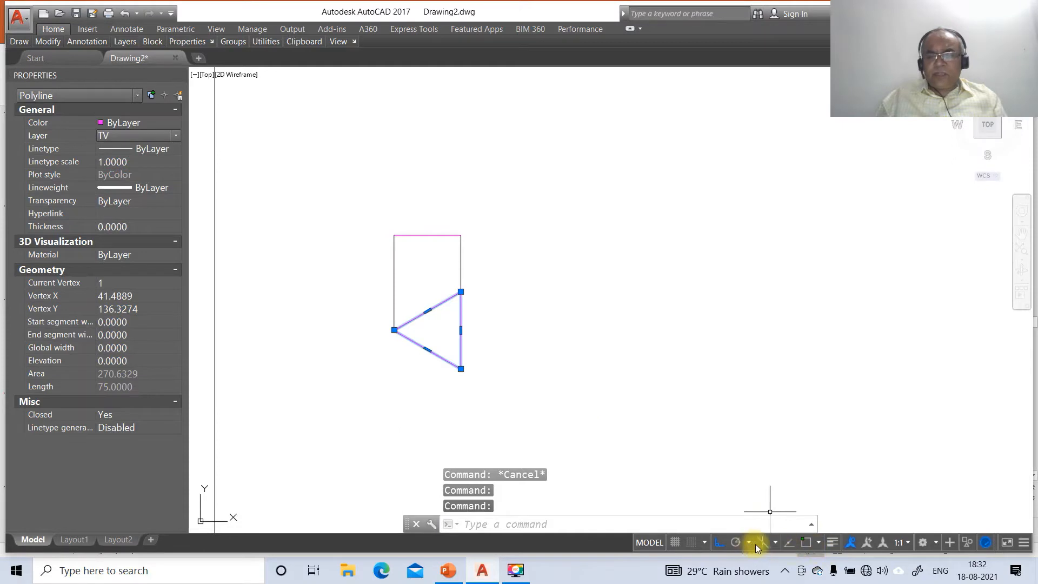
pyautogui.click(832, 542)
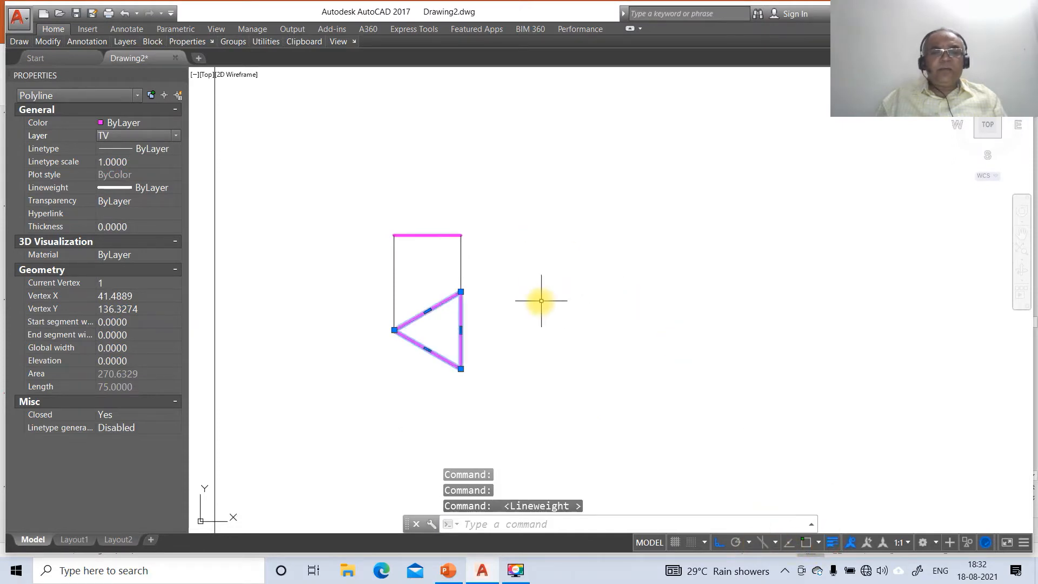
pyautogui.press('Escape')
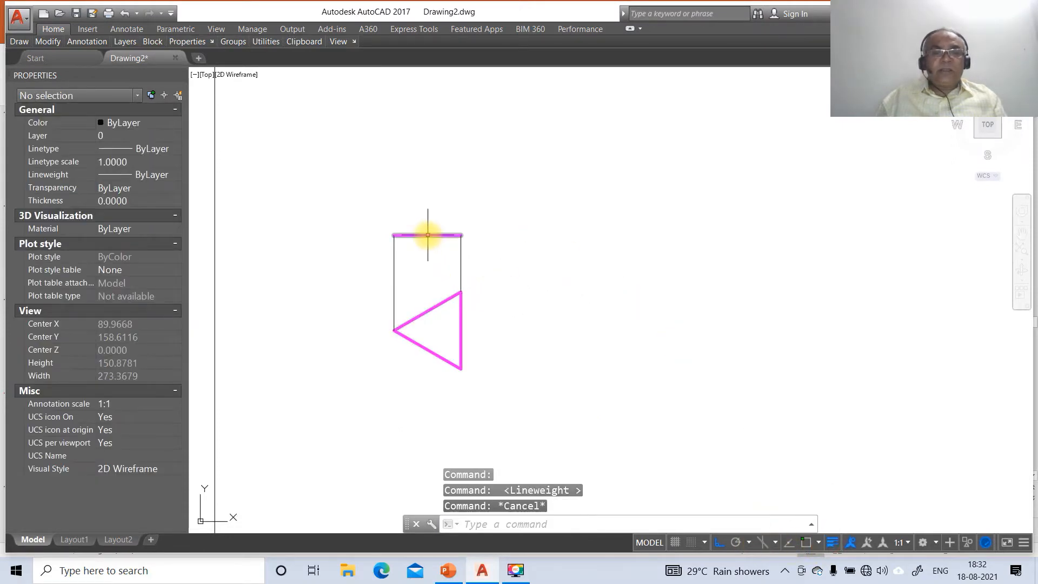
# Assign the horizontal line above the triangle to the FV layer
pyautogui.click(427, 234)
pyautogui.click(174, 137)
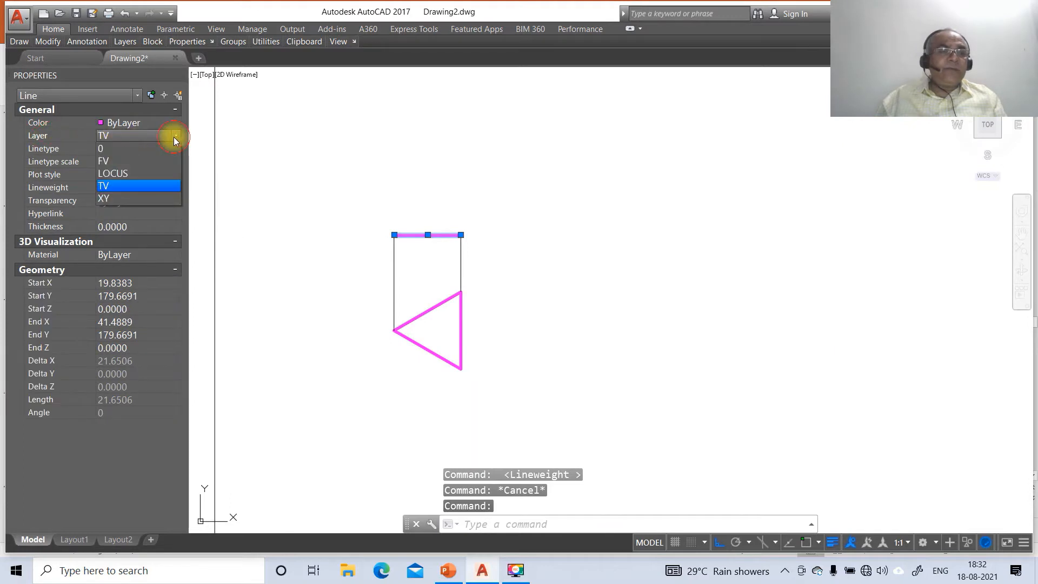
pyautogui.click(128, 163)
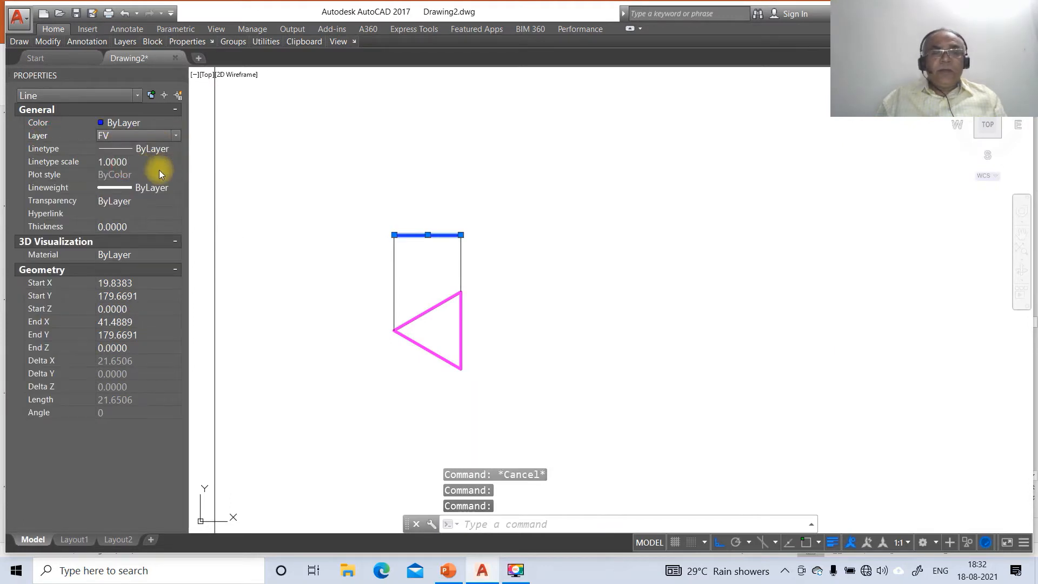
pyautogui.press('Escape')
pyautogui.press('Escape')
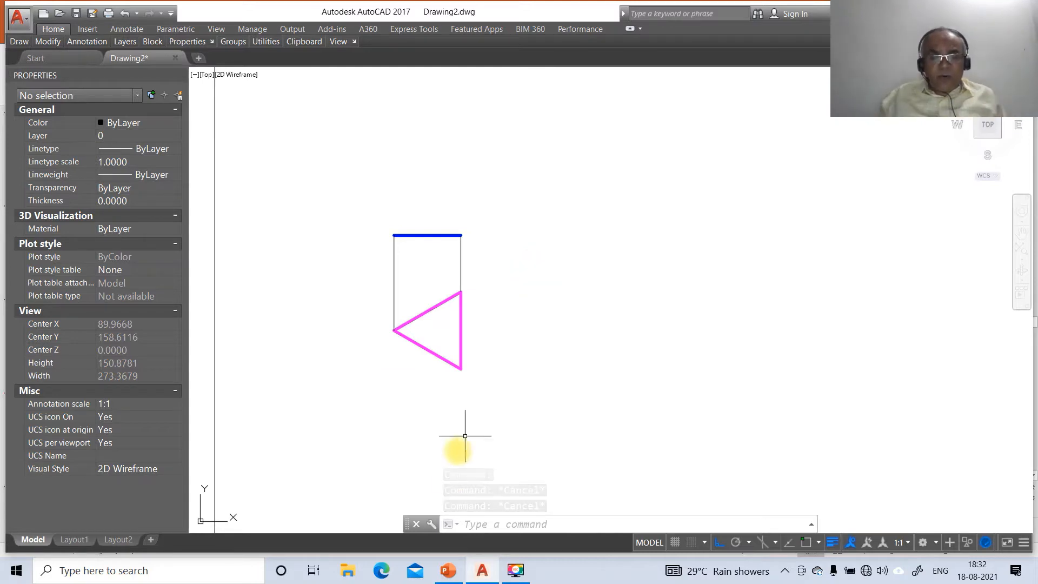
# Switch to PowerPoint to examine the final solution slide's second-stage views, and return to AutoCAD
pyautogui.click(448, 570)
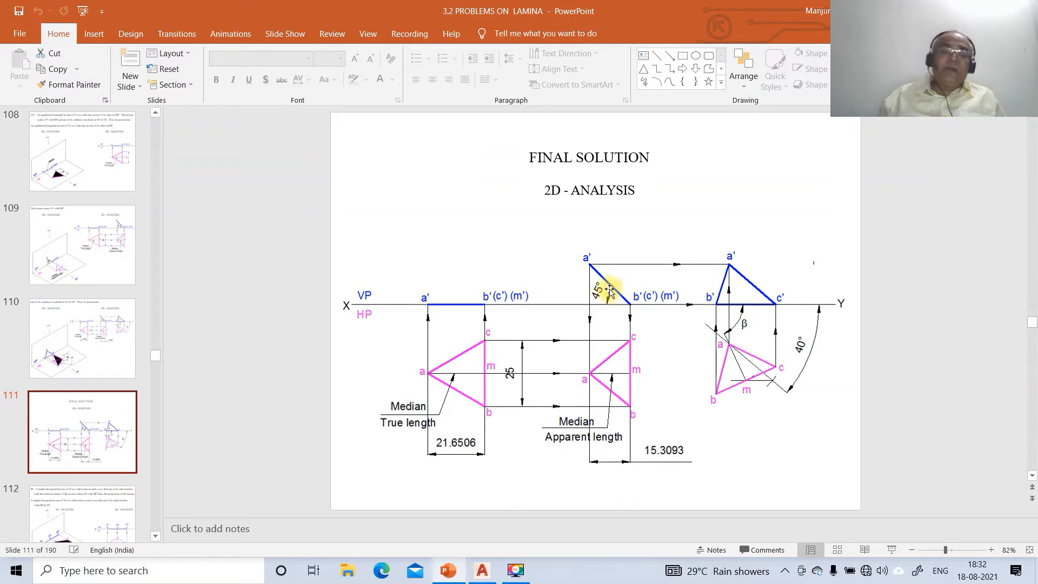
pyautogui.click(479, 574)
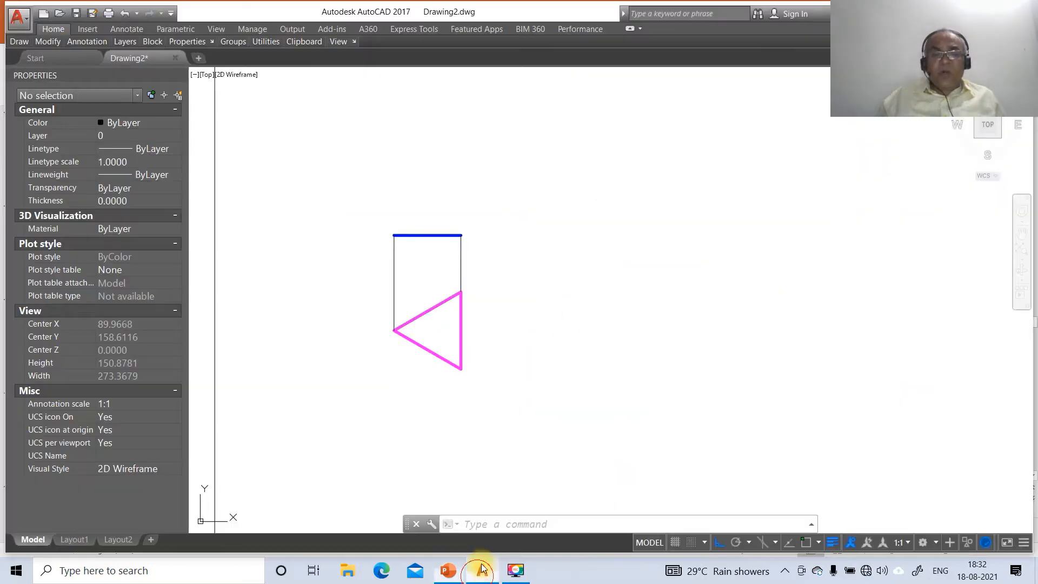
pyautogui.write('circle')
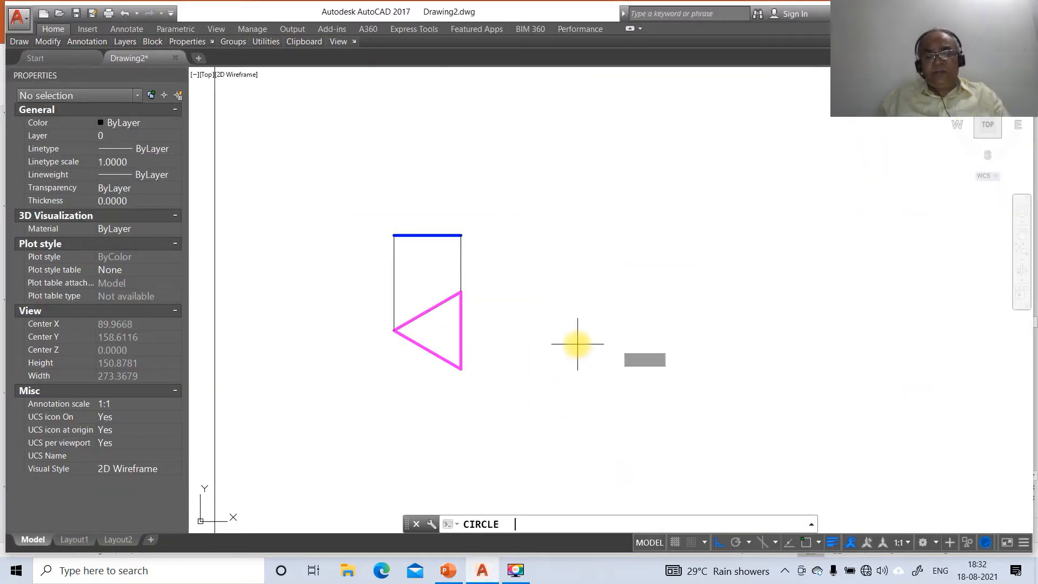
pyautogui.press('Return')
pyautogui.press('Escape')
pyautogui.press('Escape')
pyautogui.press('Escape')
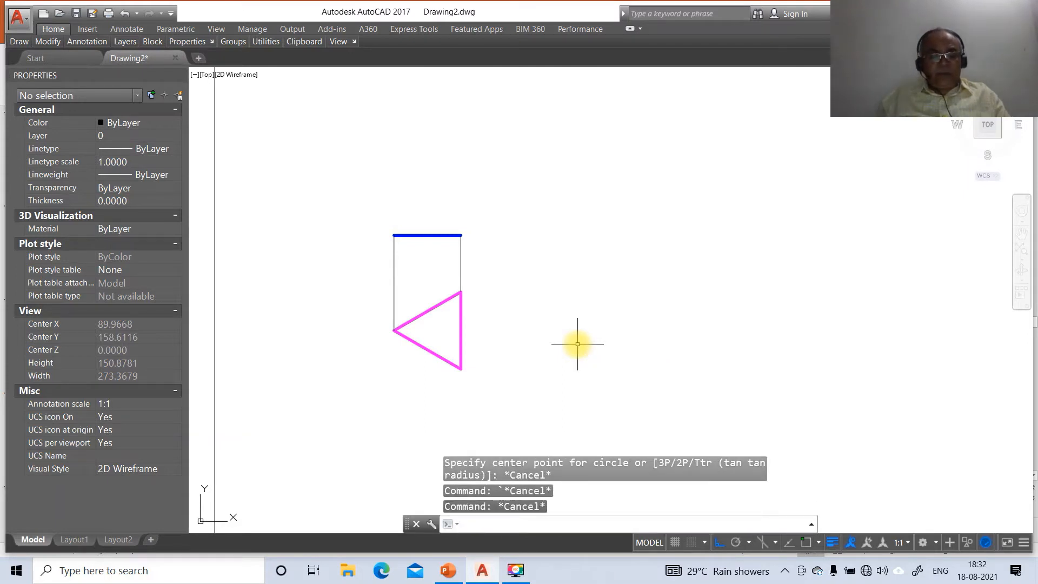
# Copy the blue front-view line horizontally to the right, clear of the first view
pyautogui.write('co')
pyautogui.press('Return')
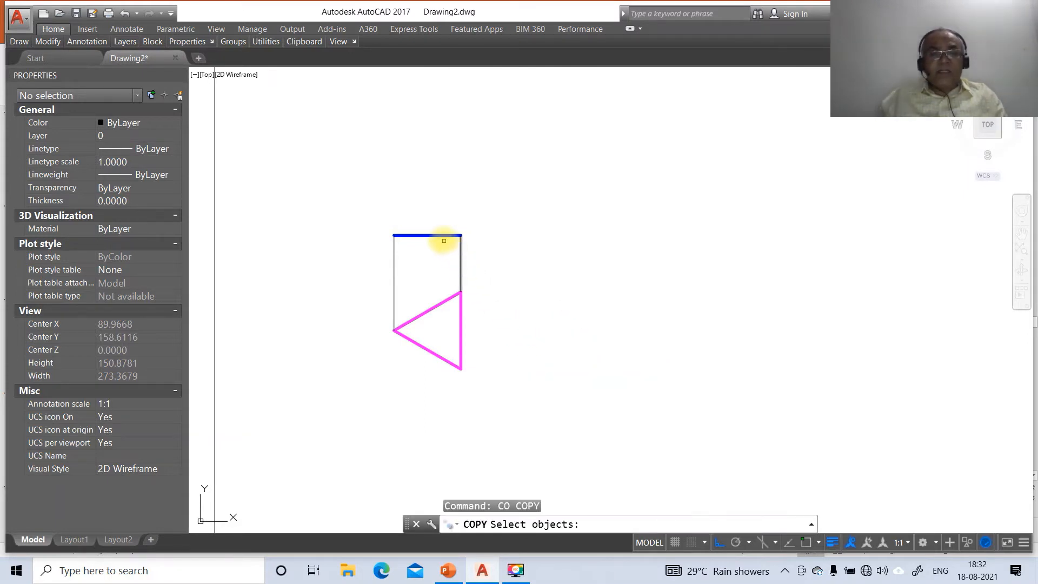
pyautogui.click(441, 236)
pyautogui.press('Return')
pyautogui.click(444, 270)
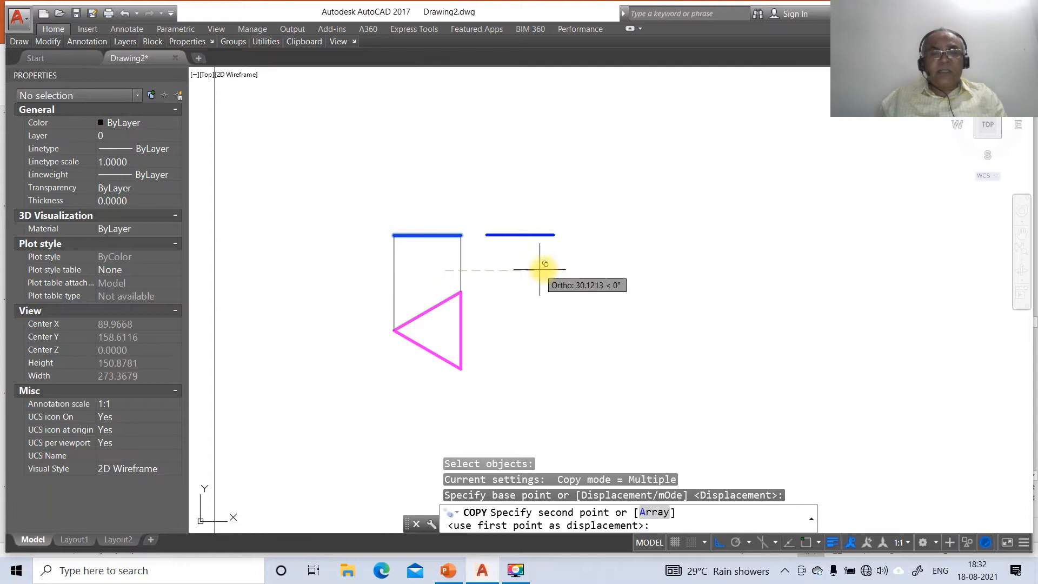
pyautogui.click(586, 269)
pyautogui.press('Return')
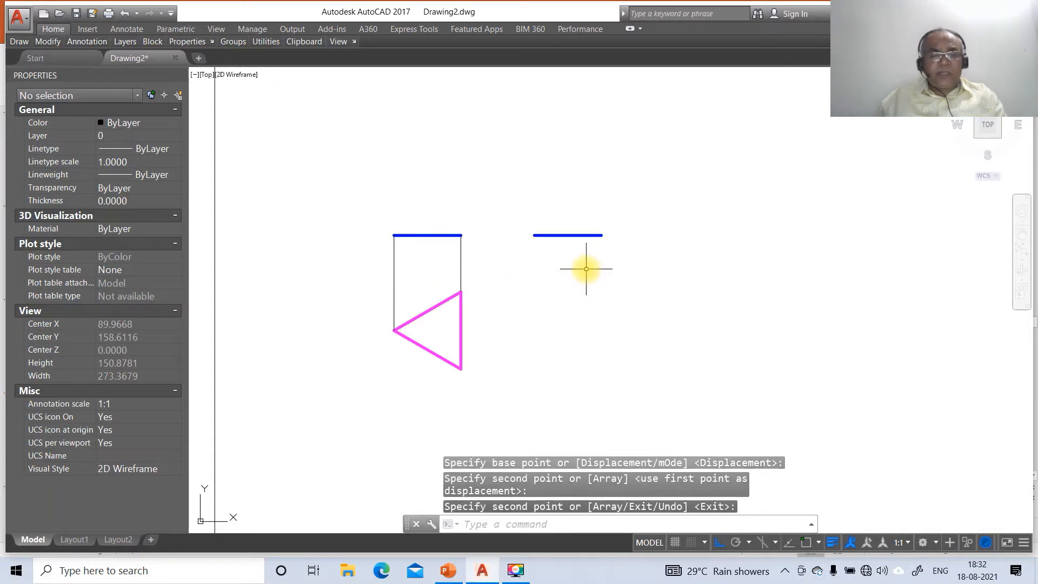
pyautogui.press('Escape')
pyautogui.write('R')
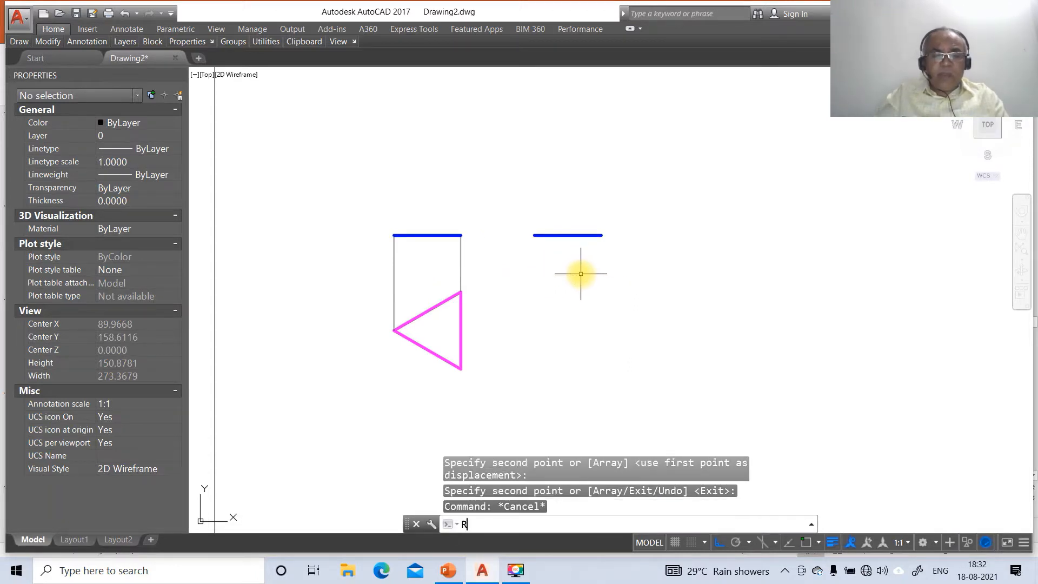
pyautogui.write('O')
pyautogui.press('Return')
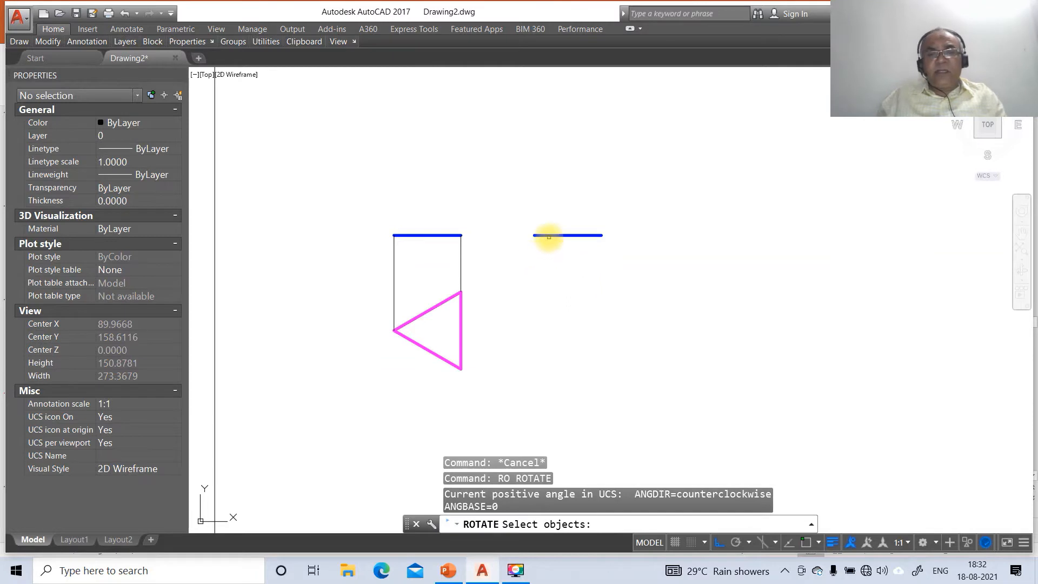
pyautogui.click(549, 236)
pyautogui.press('Return')
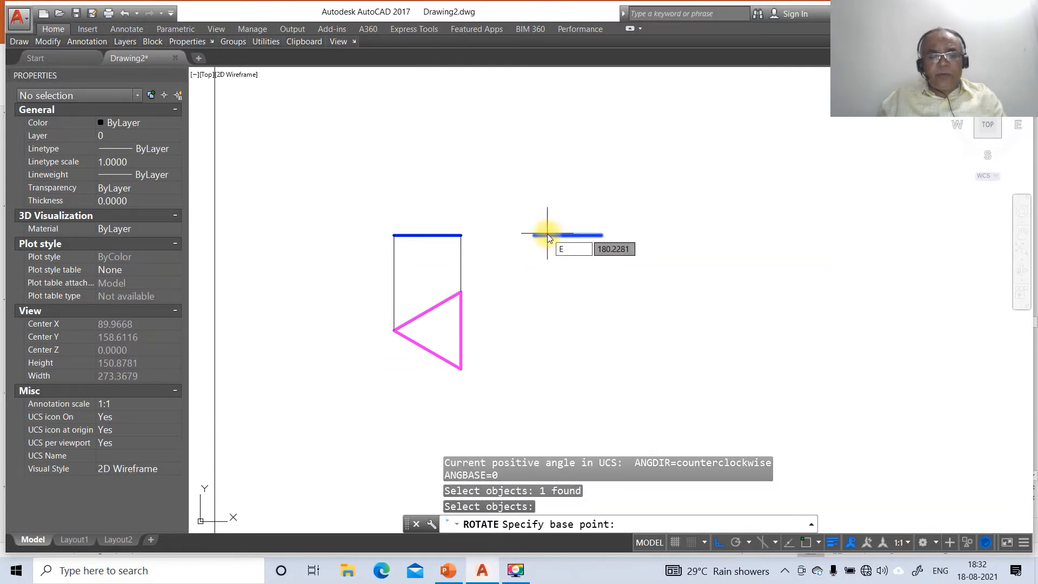
pyautogui.click(547, 232)
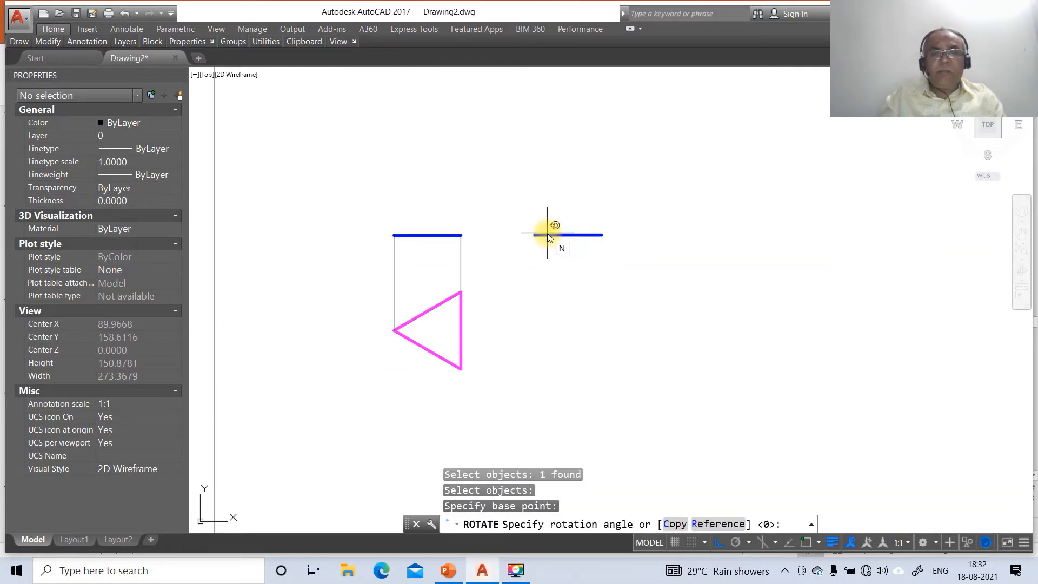
pyautogui.press('Escape')
# Rotate the copied front-view line by -45 degrees about its right endpoint
pyautogui.press('Return')
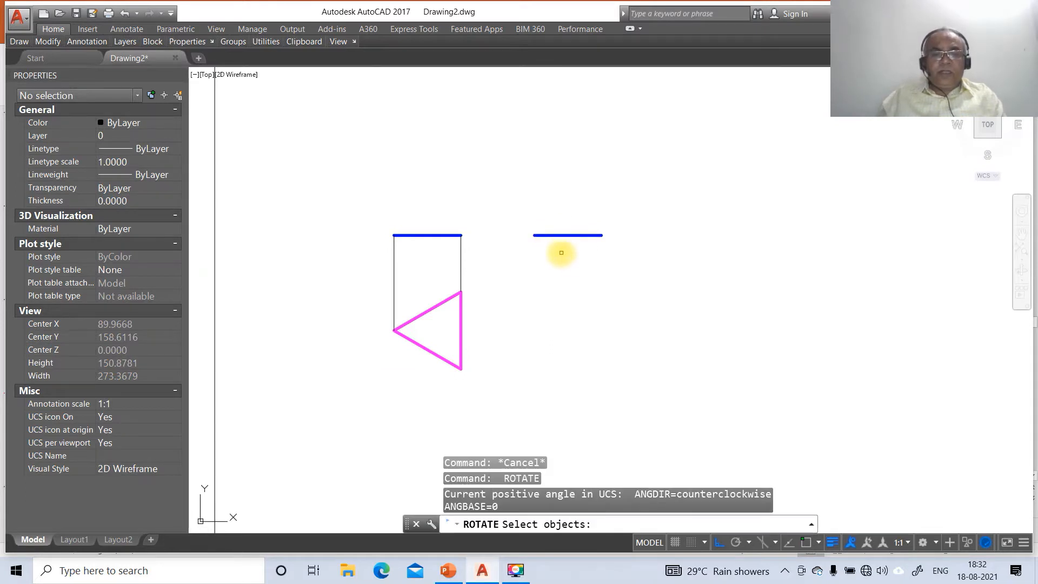
pyautogui.click(564, 235)
pyautogui.press('Return')
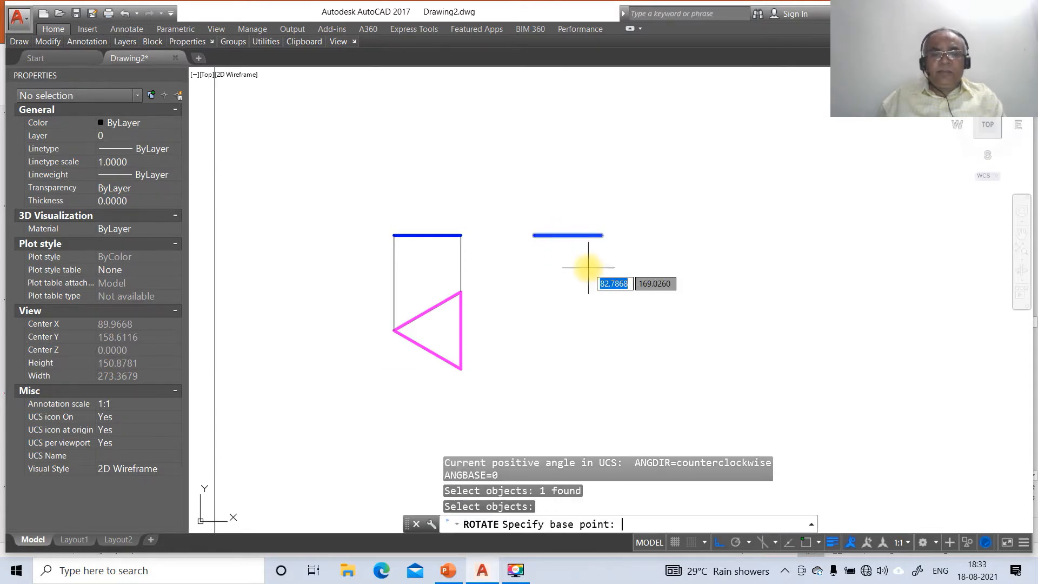
pyautogui.write('END')
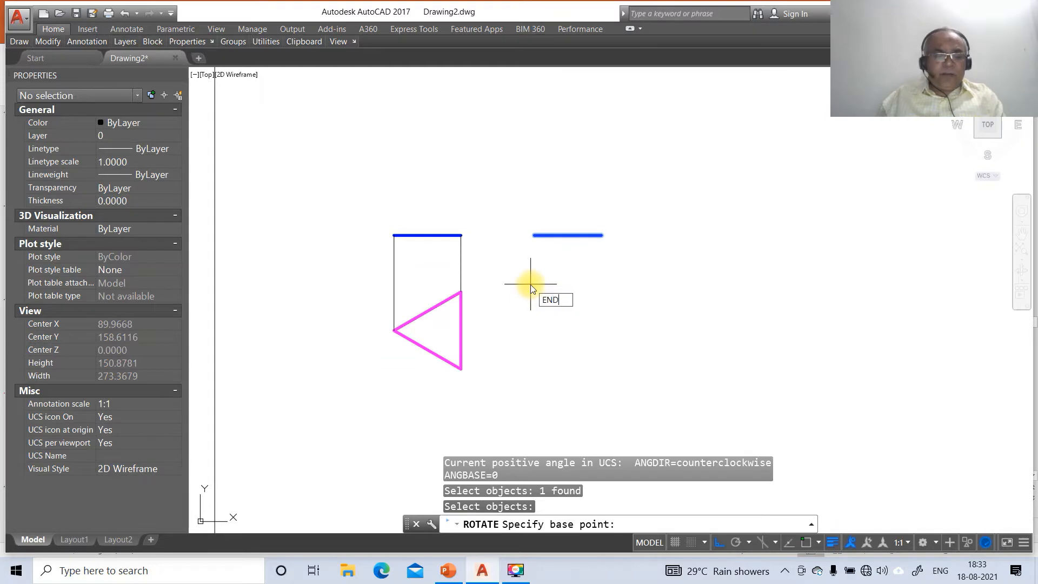
pyautogui.press('Return')
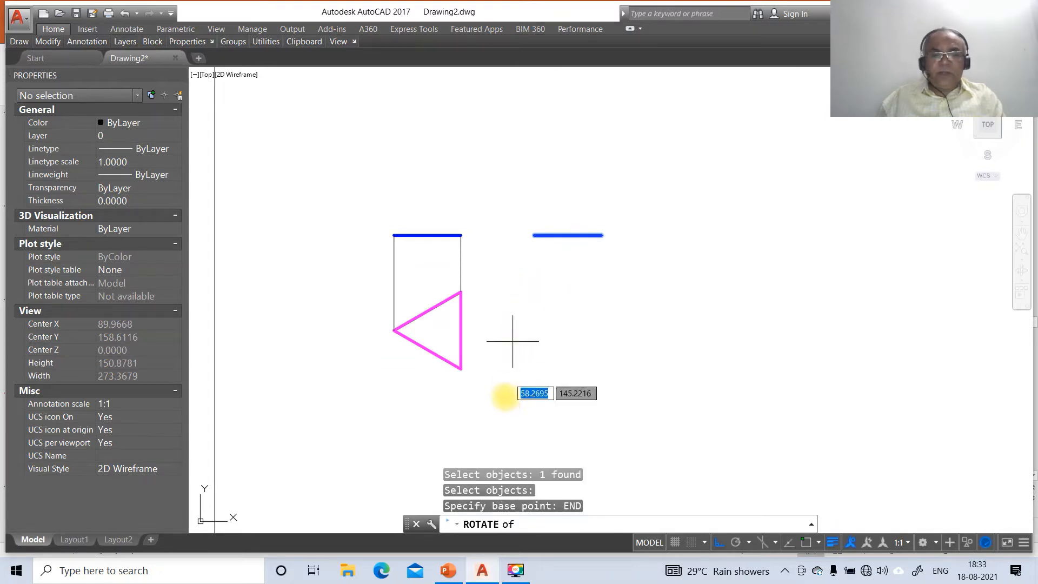
pyautogui.click(448, 570)
pyautogui.click(497, 572)
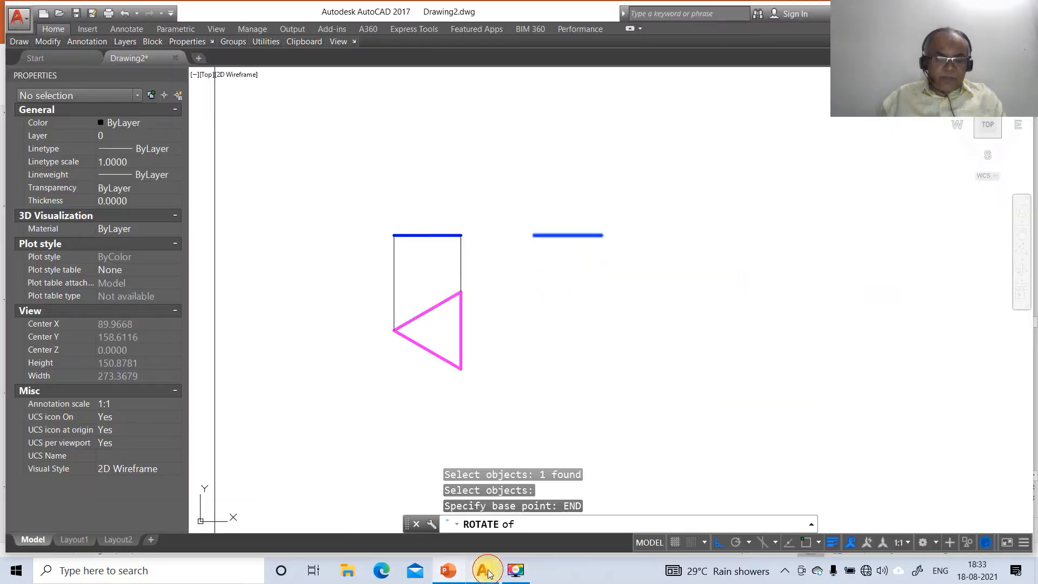
pyautogui.click(601, 235)
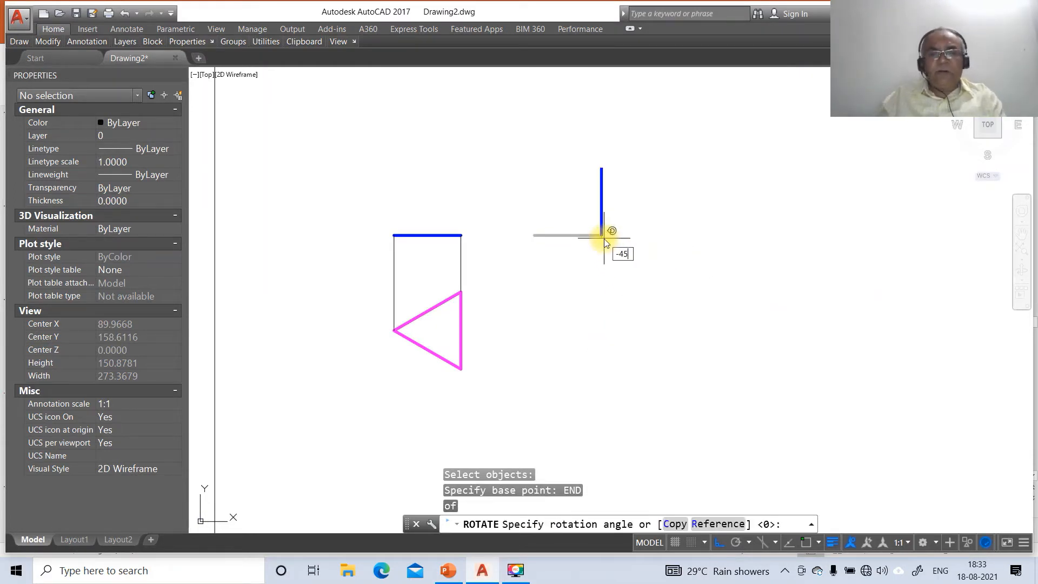
pyautogui.press('Return')
# Draw a vertical projector about 51 long downward from the lower endpoint of the inclined front-view line
pyautogui.write('L')
pyautogui.press('Return')
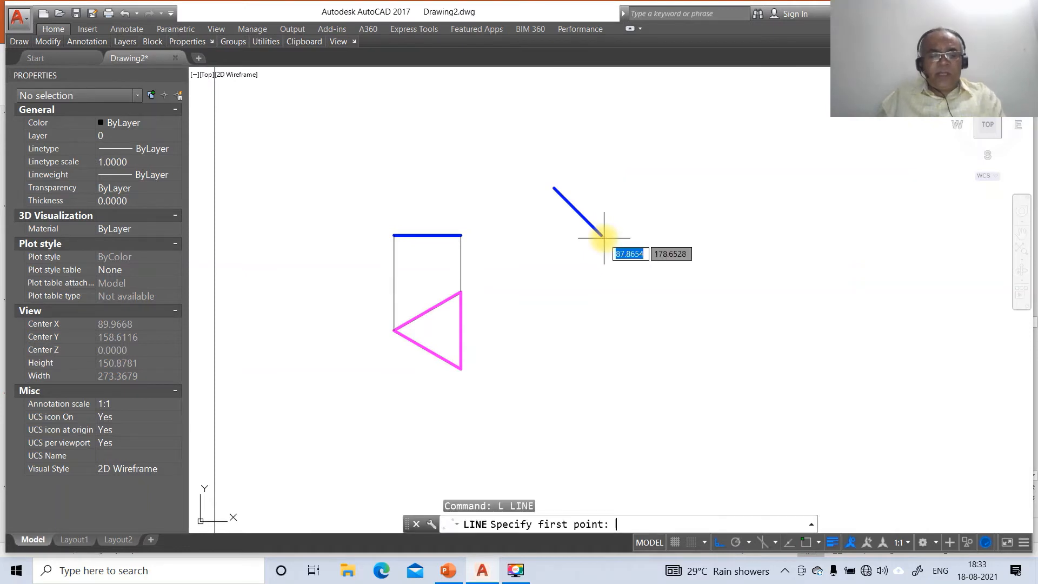
pyautogui.write('END')
pyautogui.press('Return')
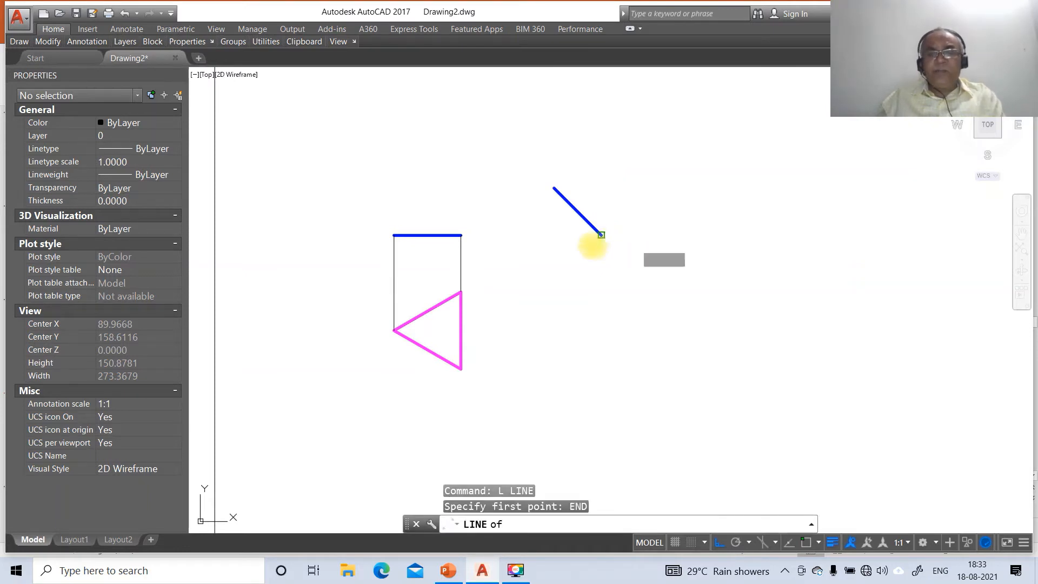
pyautogui.click(603, 236)
pyautogui.click(628, 393)
pyautogui.press('Return')
# Draw a horizontal projector from the triangle's upper right corner perpendicular to the new vertical projector
pyautogui.press('Return')
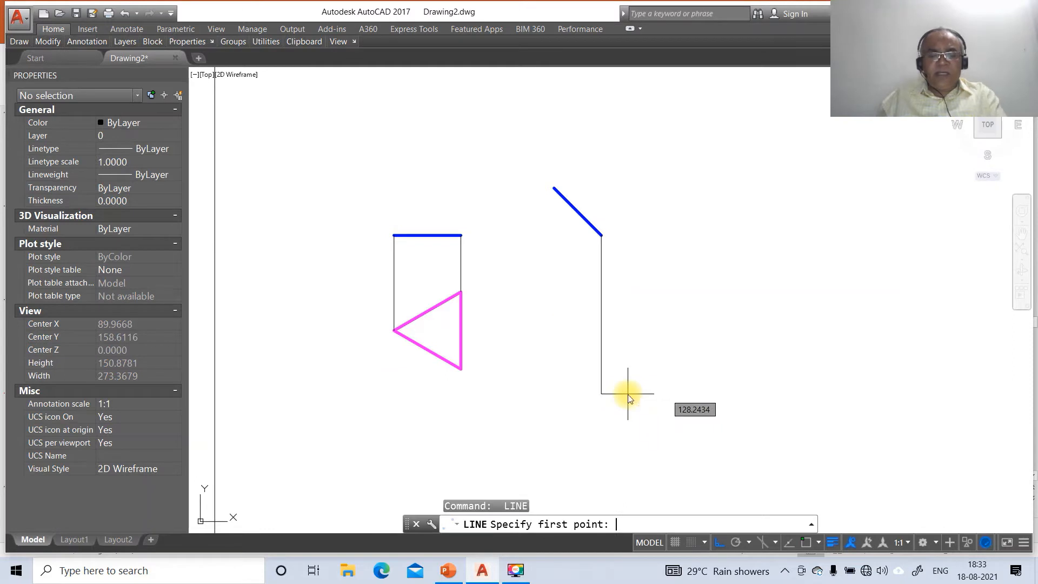
pyautogui.write('INT')
pyautogui.press('Return')
pyautogui.click(457, 290)
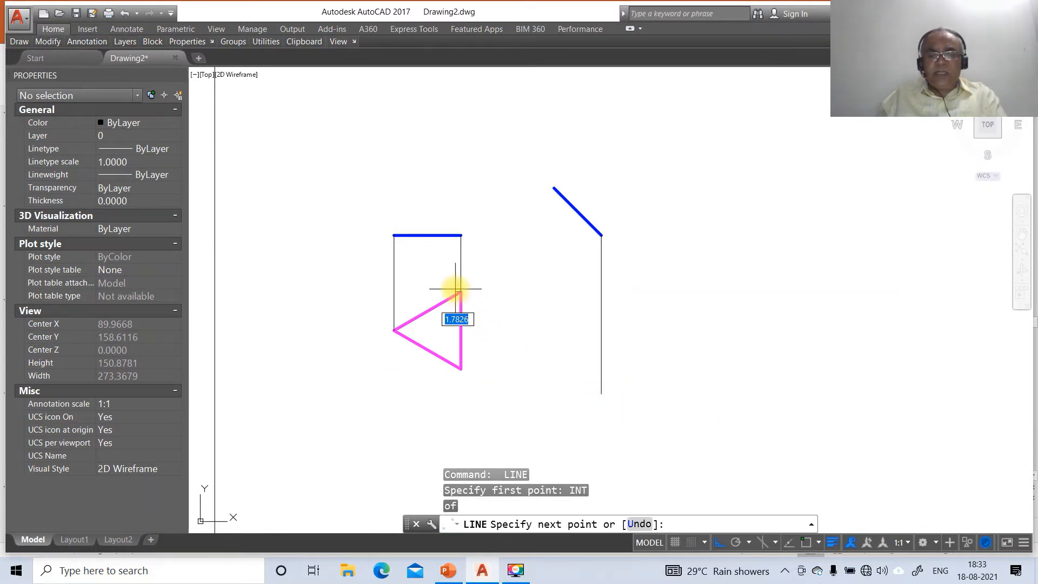
pyautogui.press('Return')
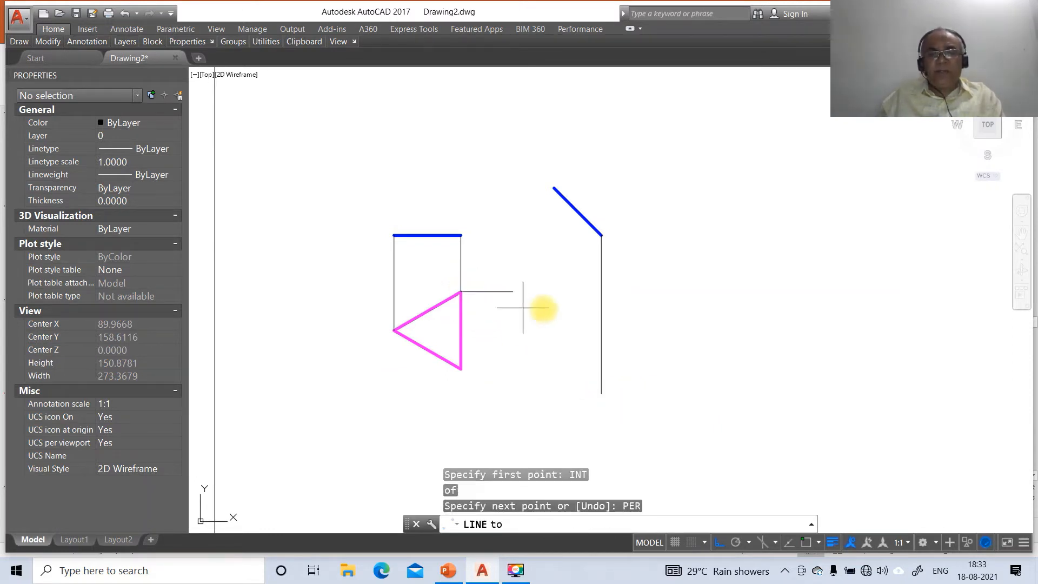
pyautogui.click(599, 298)
pyautogui.press('Return')
# Draw a horizontal projector from the triangle's lower right corner perpendicular to the vertical projector under the inclined front view
pyautogui.press('Return')
pyautogui.write('INT')
pyautogui.press('Return')
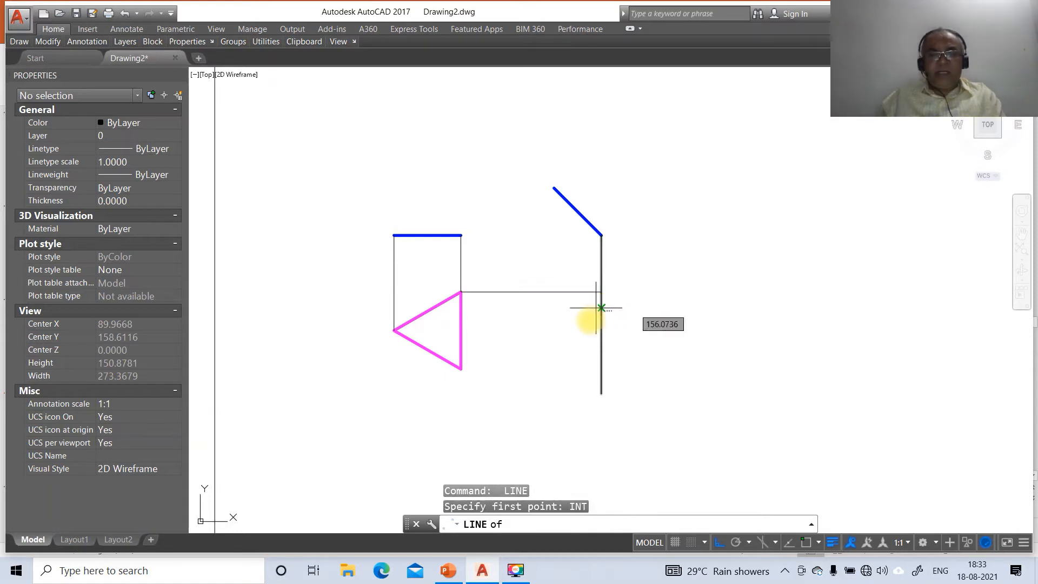
pyautogui.click(463, 367)
pyautogui.write('PER')
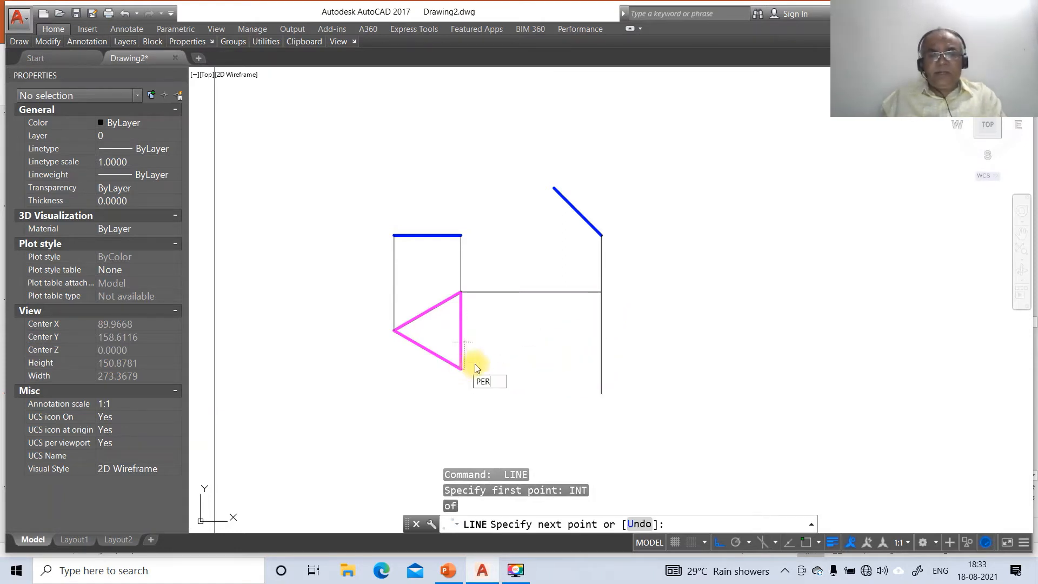
pyautogui.press('Return')
pyautogui.click(602, 356)
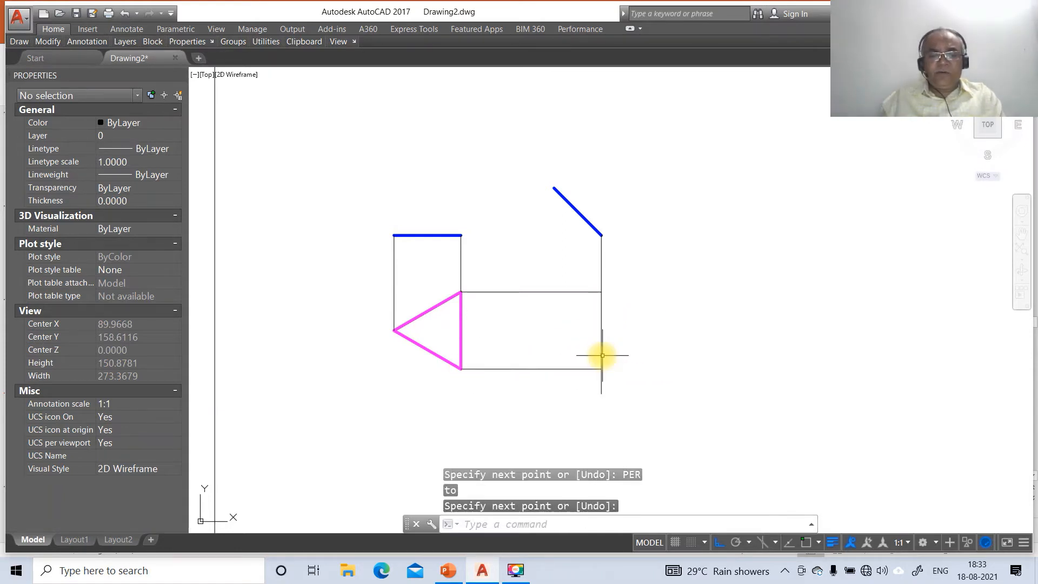
pyautogui.press('Return')
# Fillet the lower horizontal projector and the right vertical projector with zero radius to form a clean corner
pyautogui.write('F')
pyautogui.press('Return')
pyautogui.click(587, 368)
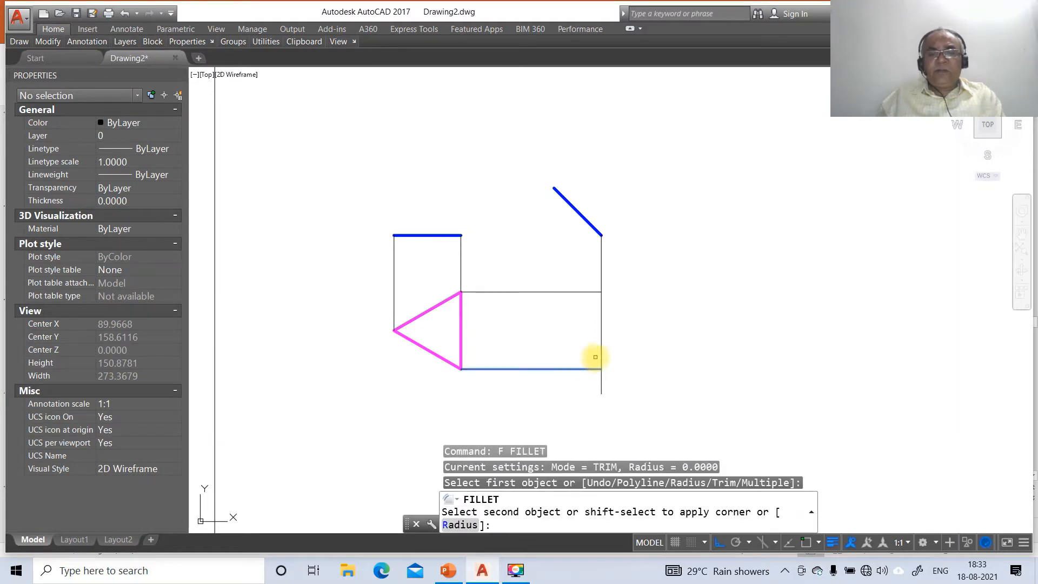
pyautogui.click(600, 353)
# Draw a vertical projector downward from the upper endpoint of the inclined front-view line, ending between the two horizontal projectors
pyautogui.write('L')
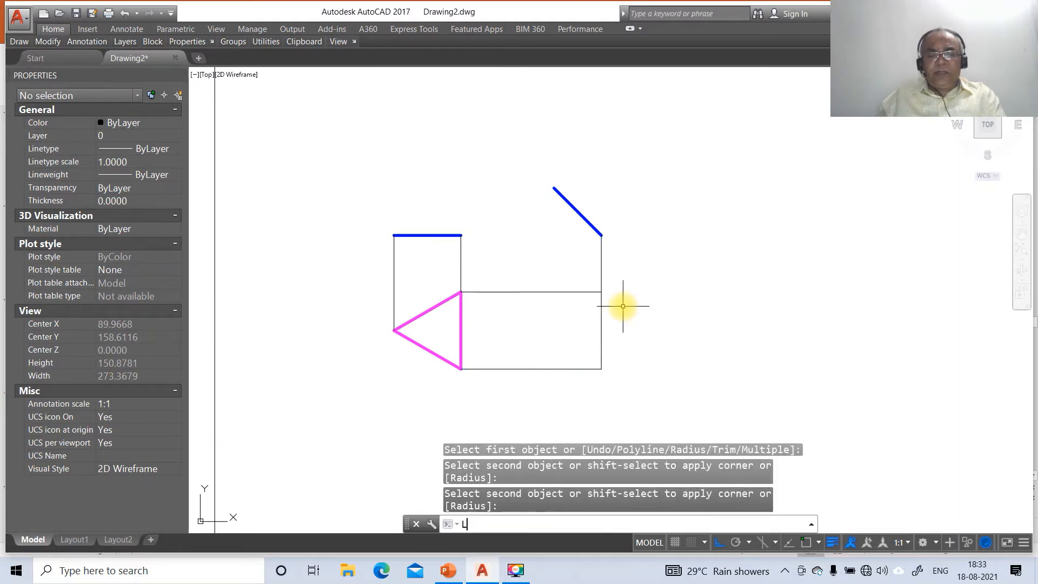
pyautogui.press('Return')
pyautogui.write('END')
pyautogui.press('Return')
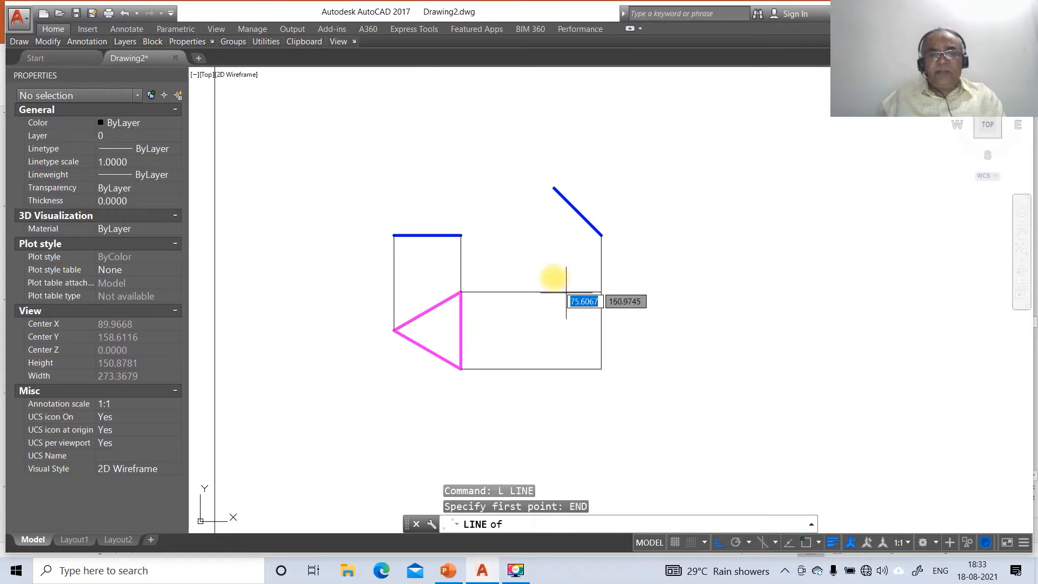
pyautogui.click(554, 187)
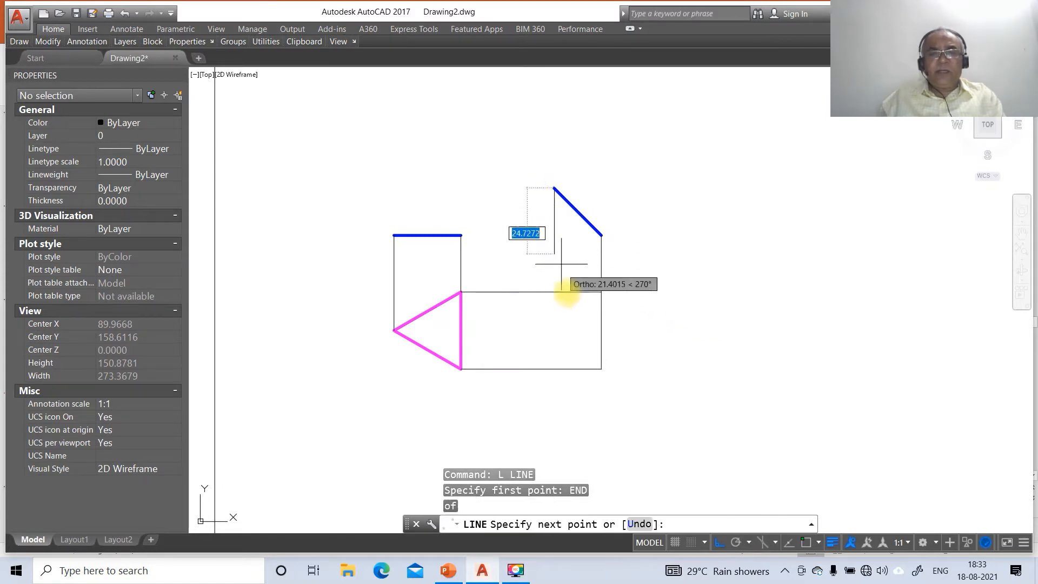
pyautogui.click(570, 348)
pyautogui.press('Return')
# Draw a horizontal projector from the triangle's left corner perpendicular to the rightmost vertical projector
pyautogui.press('Return')
pyautogui.write('INT')
pyautogui.press('Return')
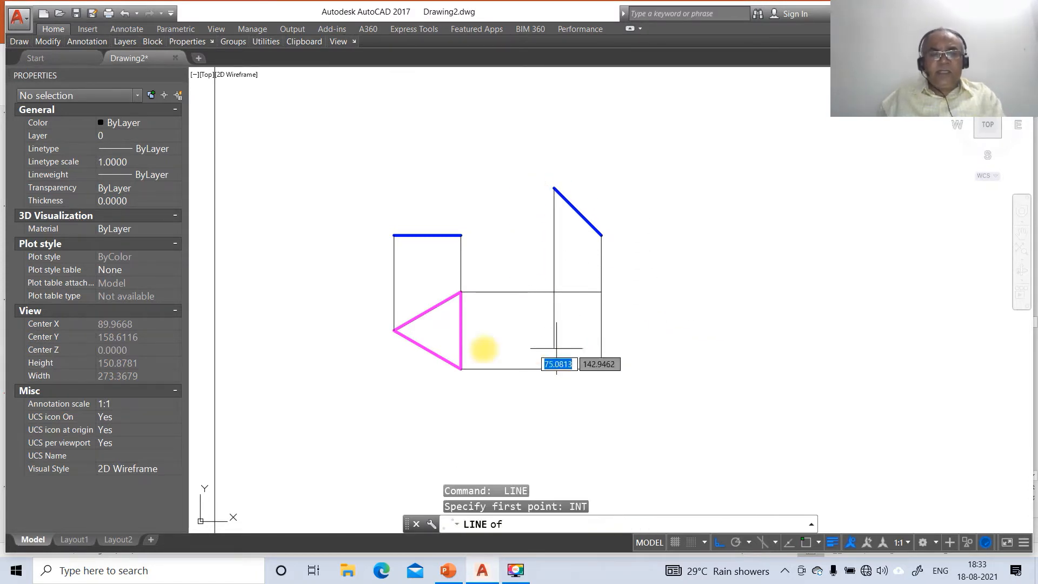
pyautogui.click(398, 331)
pyautogui.write('PE')
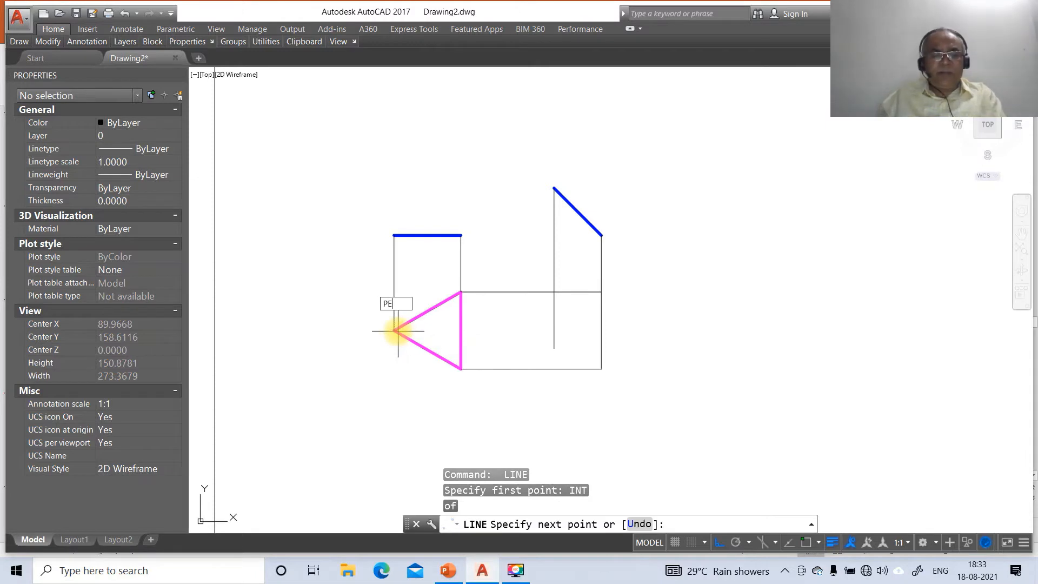
pyautogui.write('R')
pyautogui.press('Return')
pyautogui.click(599, 330)
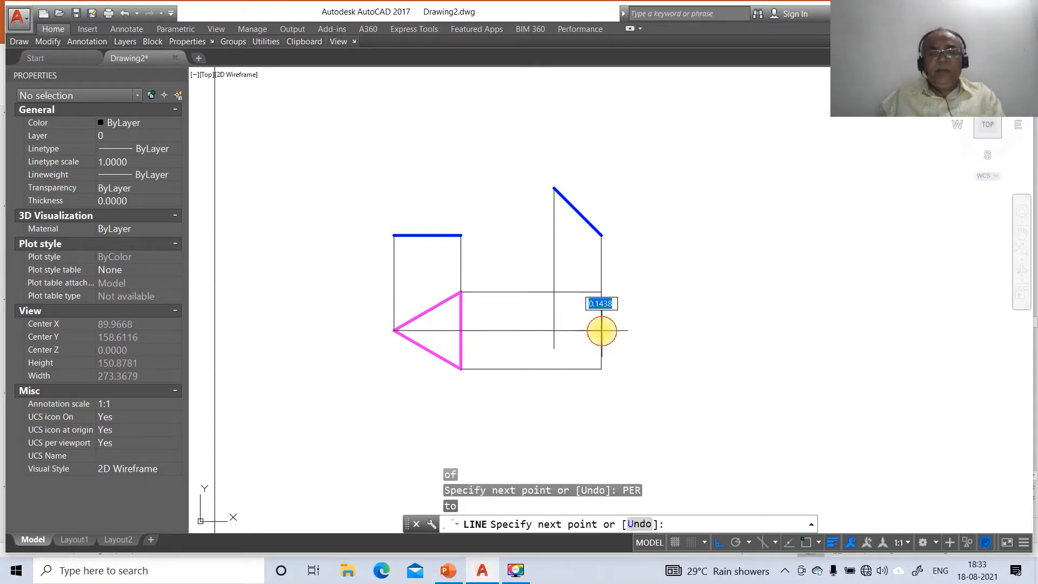
pyautogui.press('Return')
# Trim the vertical projector from the inclined line's upper endpoint where it extends below the middle horizontal projector
pyautogui.write('TR')
pyautogui.press('Return')
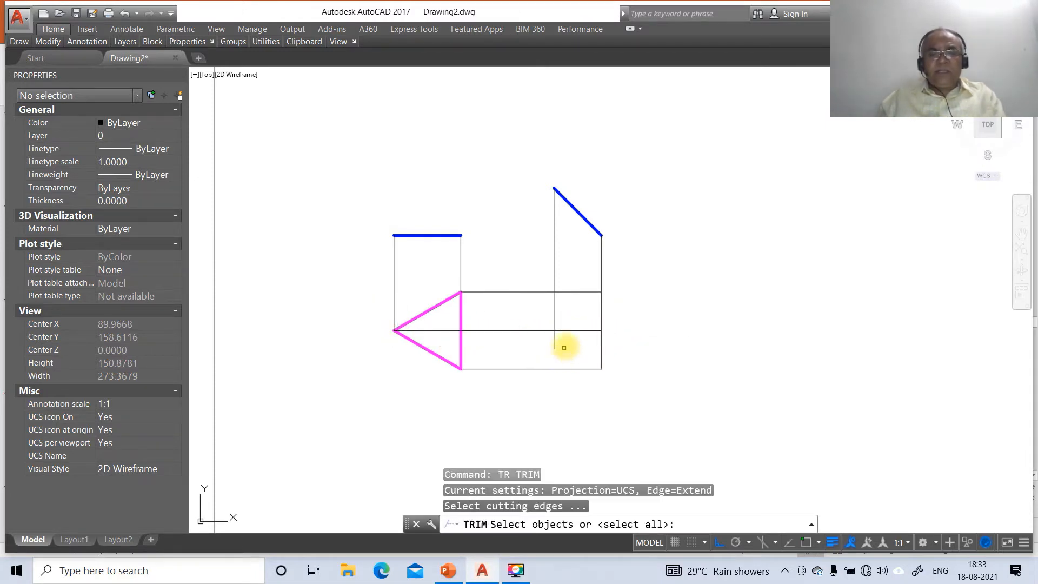
pyautogui.click(565, 331)
pyautogui.press('Return')
pyautogui.click(554, 338)
pyautogui.write('V')
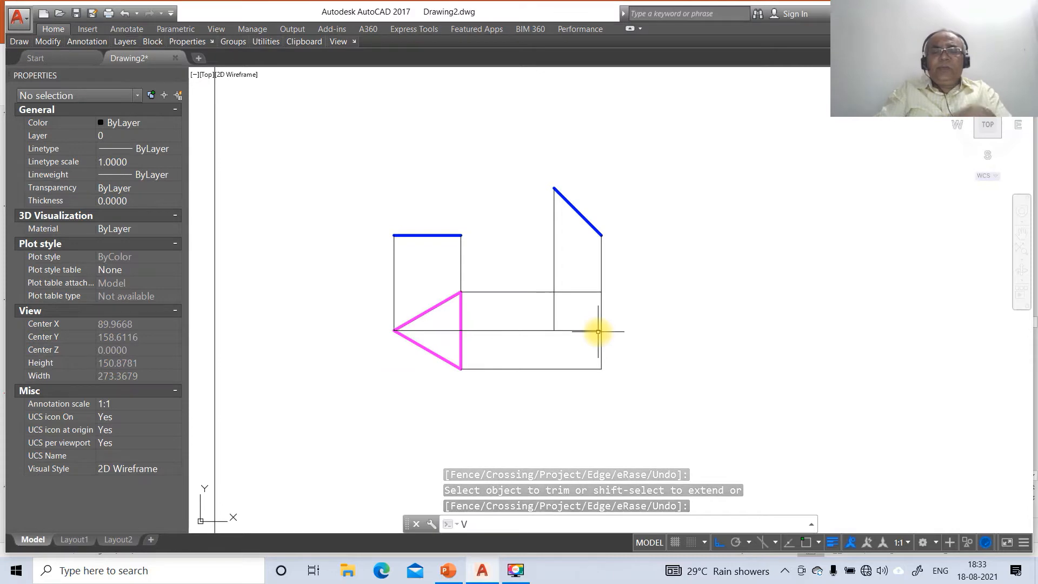
pyautogui.write('LIDE')
pyautogui.press('Return')
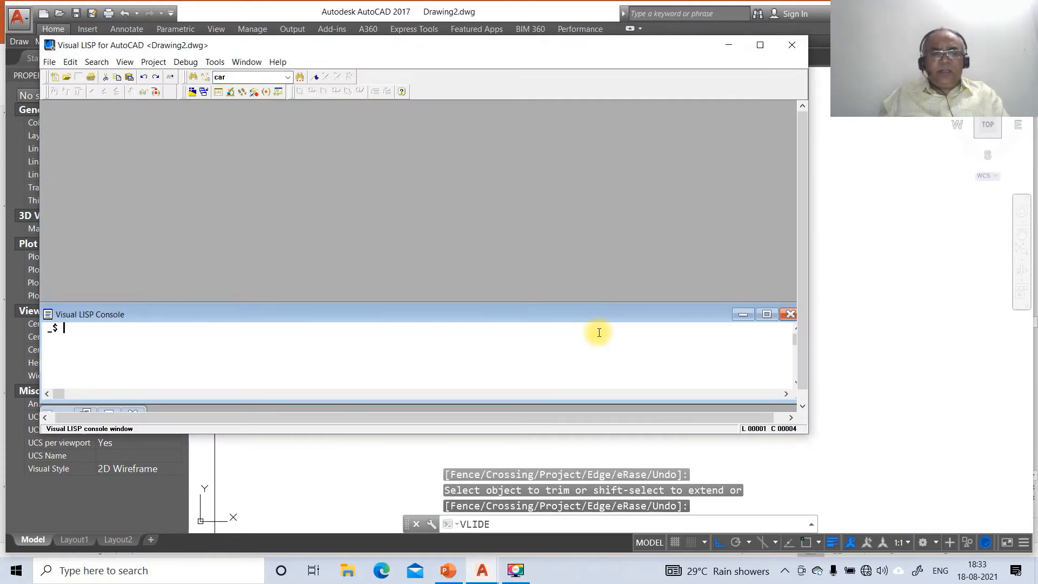
pyautogui.click(787, 45)
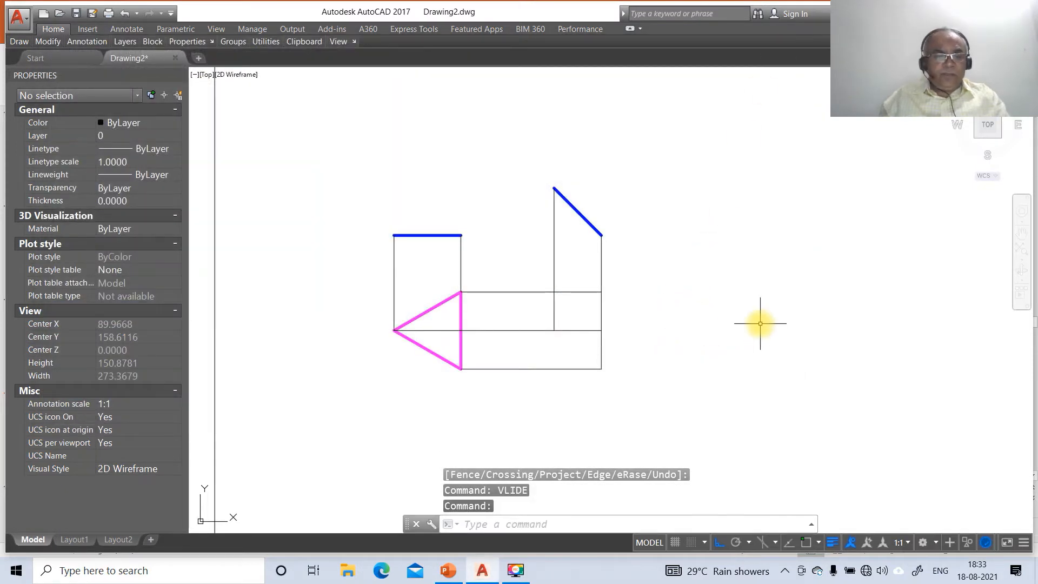
pyautogui.press('Escape')
pyautogui.press('Escape')
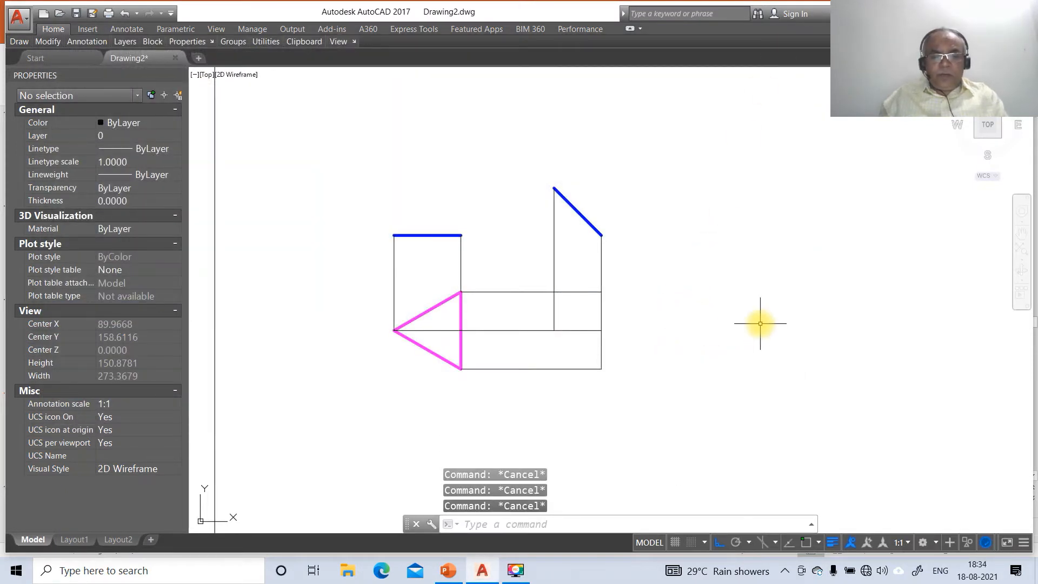
# Draw the second top view's two sloping edges through the intersections of the upper, middle and lower horizontal projectors with their vertical projectors
pyautogui.write('l')
pyautogui.press('Return')
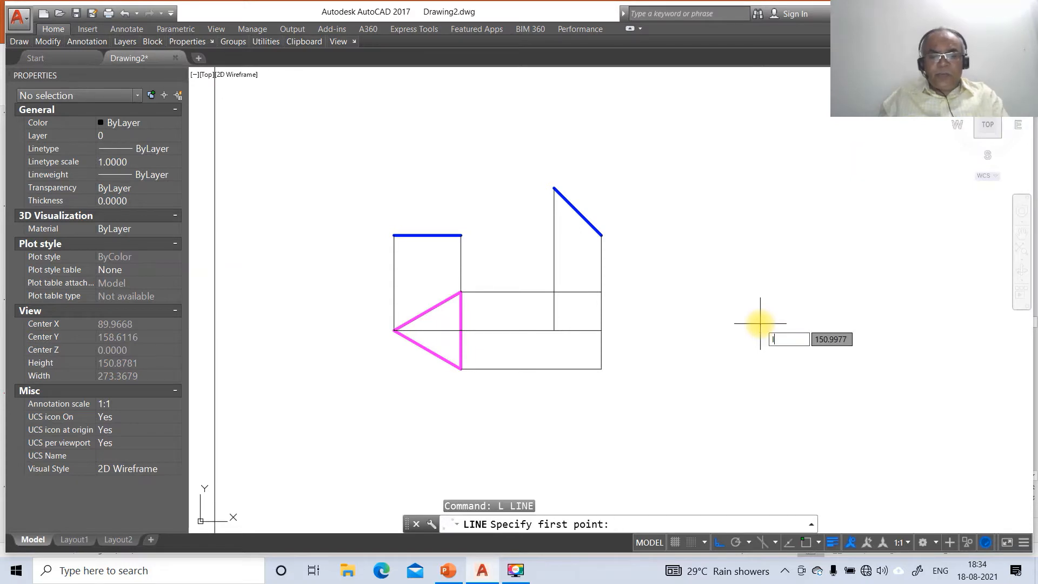
pyautogui.write('INT')
pyautogui.press('Return')
pyautogui.click(596, 291)
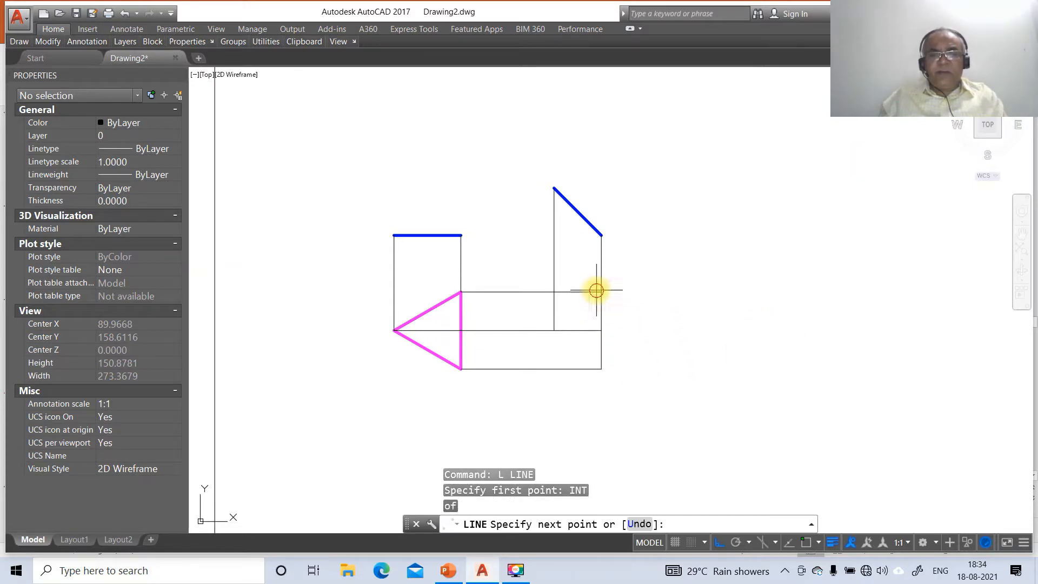
pyautogui.write('INT')
pyautogui.press('Return')
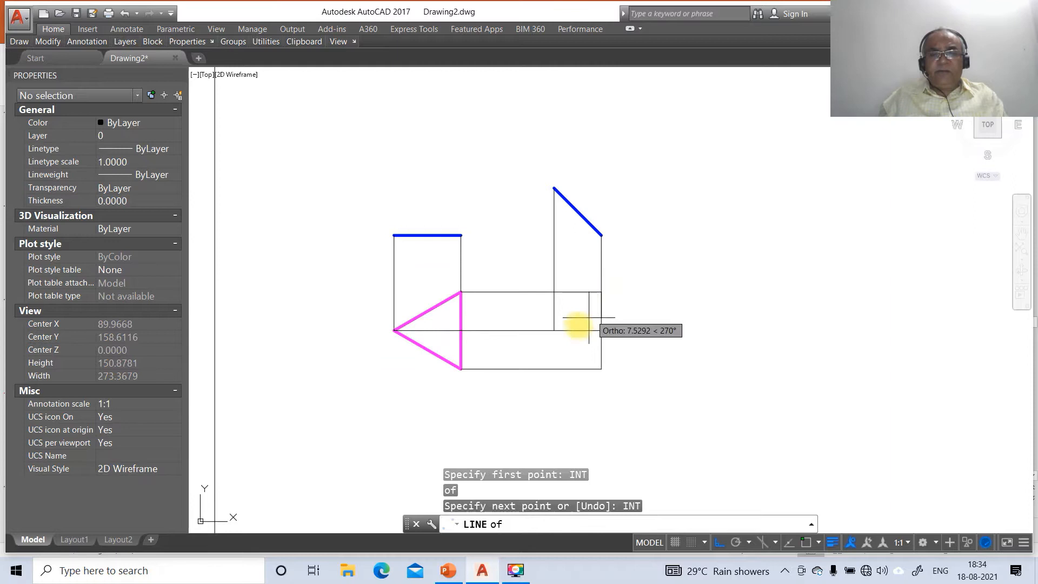
pyautogui.click(555, 330)
pyautogui.write('IN')
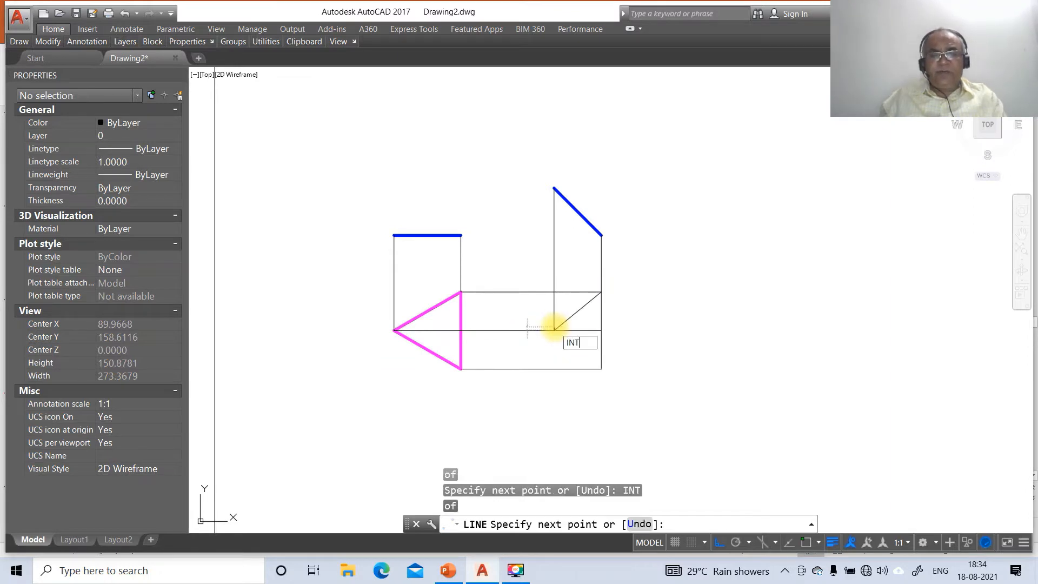
pyautogui.write('T')
pyautogui.press('Return')
pyautogui.click(599, 370)
# Break the rightmost vertical projector at its intersection with the upper horizontal projector, using the same point for both break points
pyautogui.write('B')
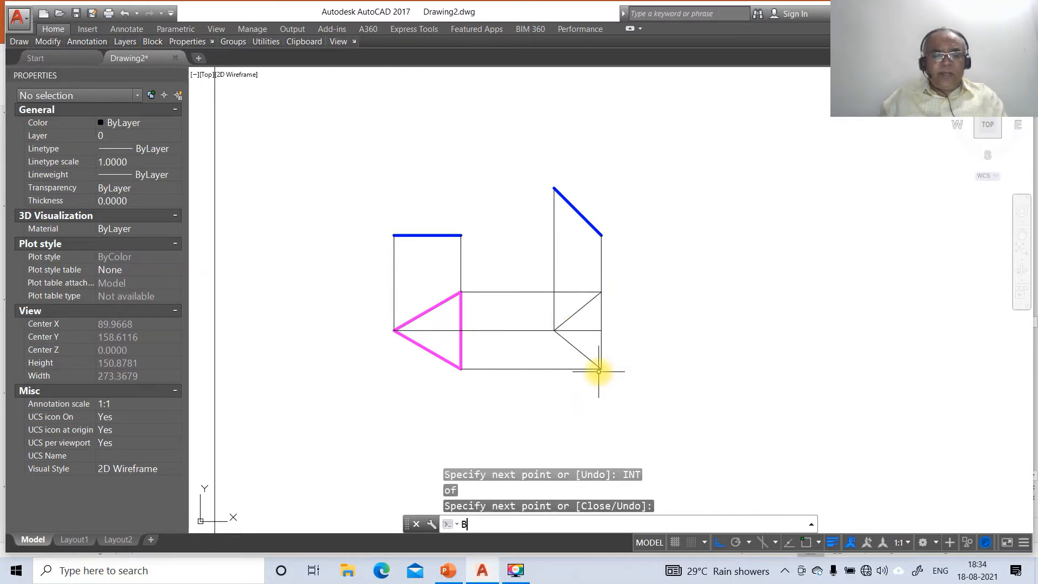
pyautogui.write('R')
pyautogui.press('Return')
pyautogui.click(598, 344)
pyautogui.click(601, 344)
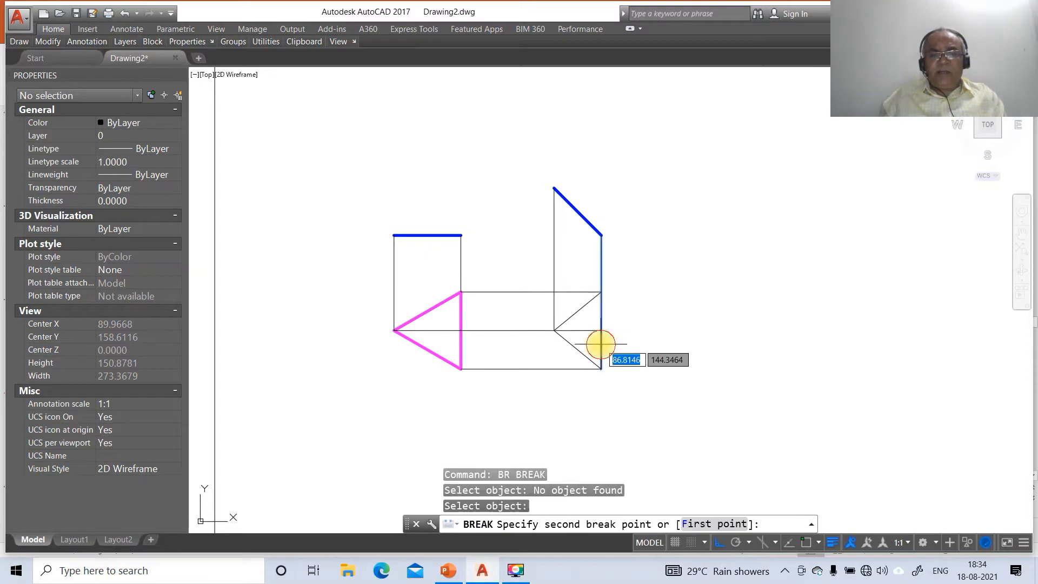
pyautogui.write('F')
pyautogui.press('Return')
pyautogui.write('INT')
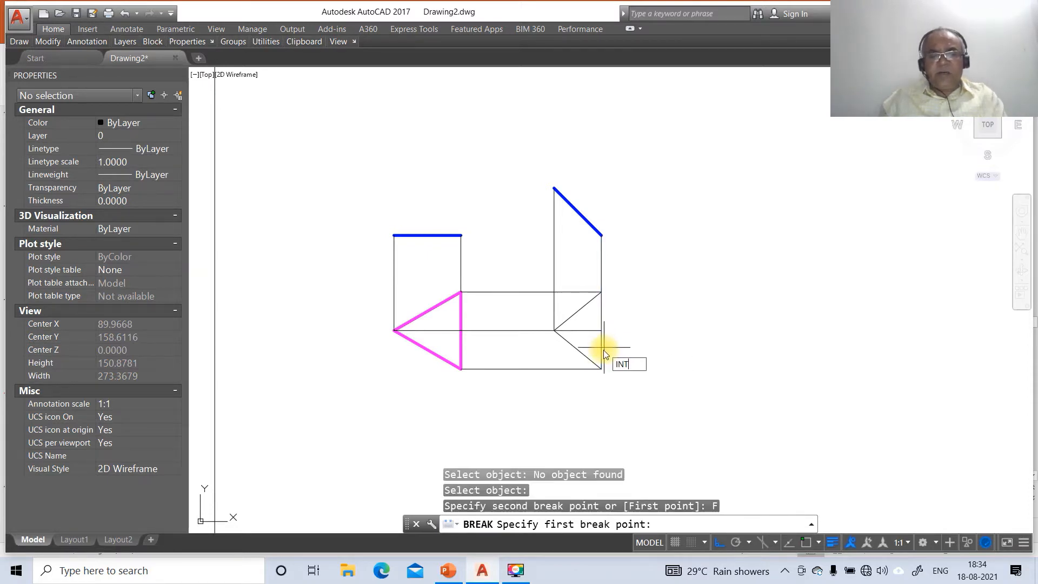
pyautogui.press('Return')
pyautogui.click(603, 293)
pyautogui.press('Return')
pyautogui.press('Return')
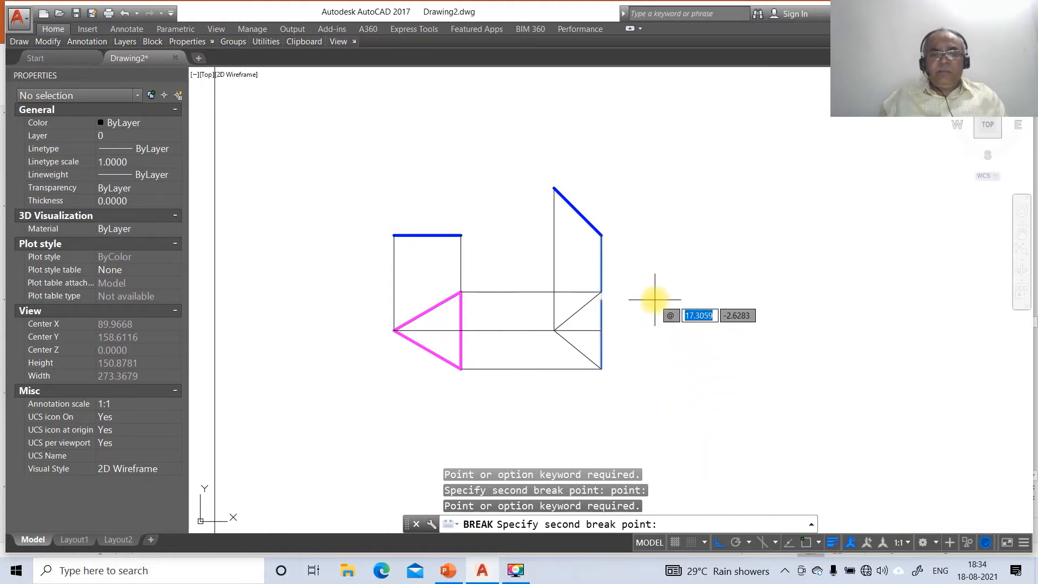
pyautogui.press('Return')
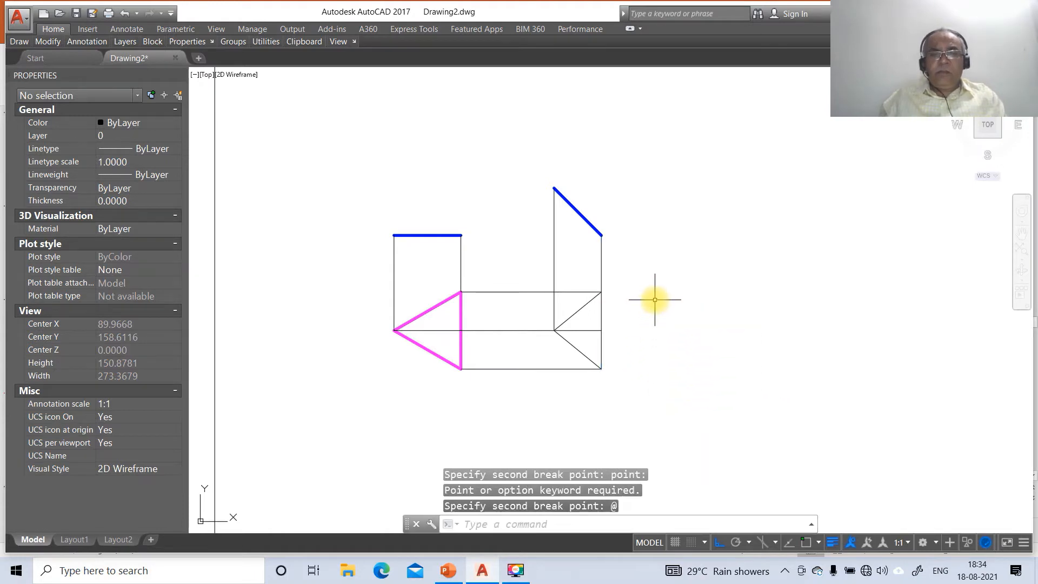
# Assign the three edges of the second top-view triangle to layer TV
pyautogui.click(583, 305)
pyautogui.click(600, 307)
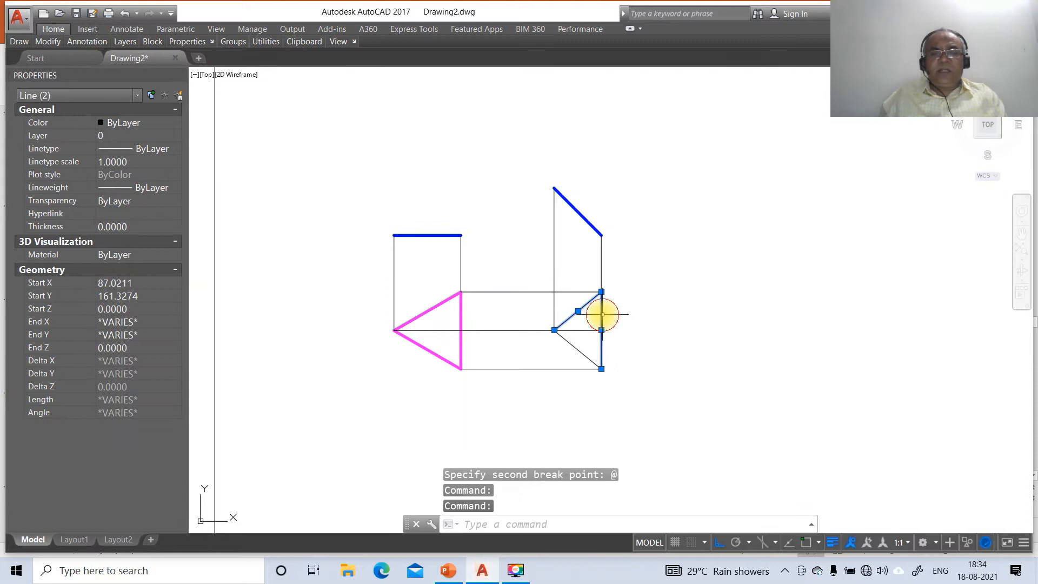
pyautogui.click(578, 350)
pyautogui.click(39, 136)
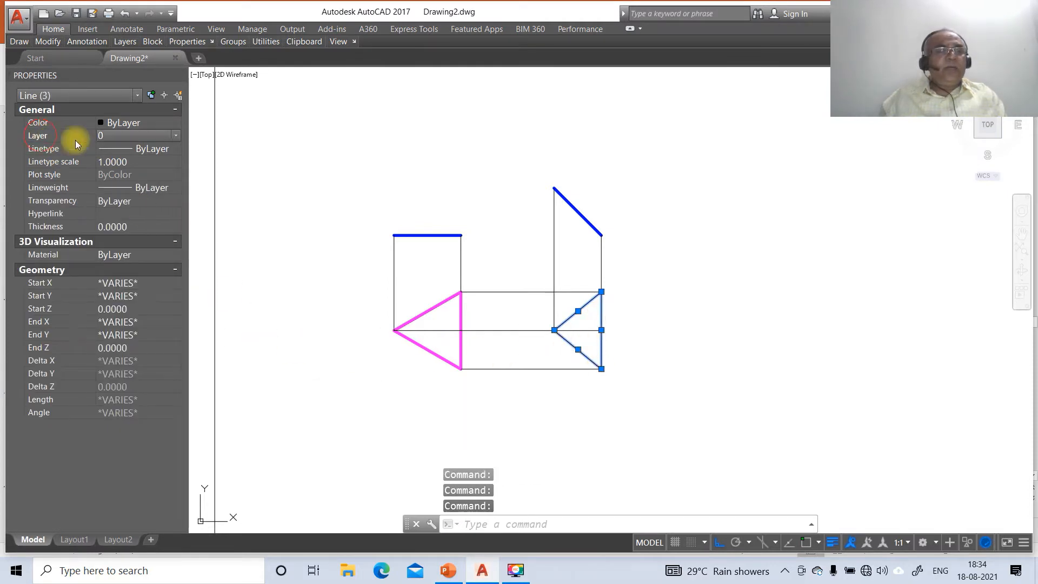
pyautogui.click(169, 137)
pyautogui.click(123, 180)
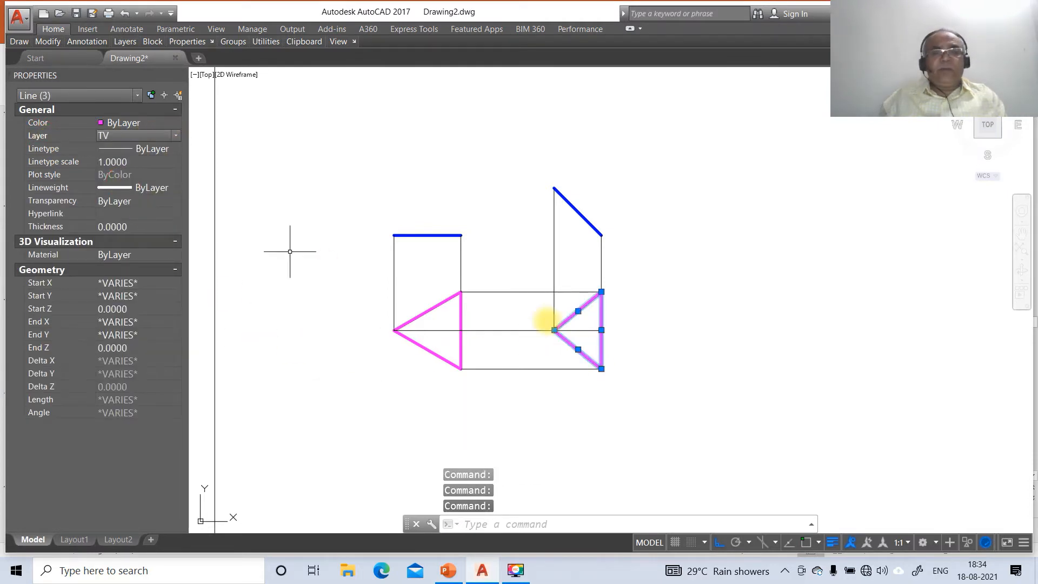
pyautogui.press('Escape')
pyautogui.press('Escape')
pyautogui.press('Escape')
# Break the middle horizontal projector at the second triangle's left vertex, using @ for the second break point
pyautogui.write('B')
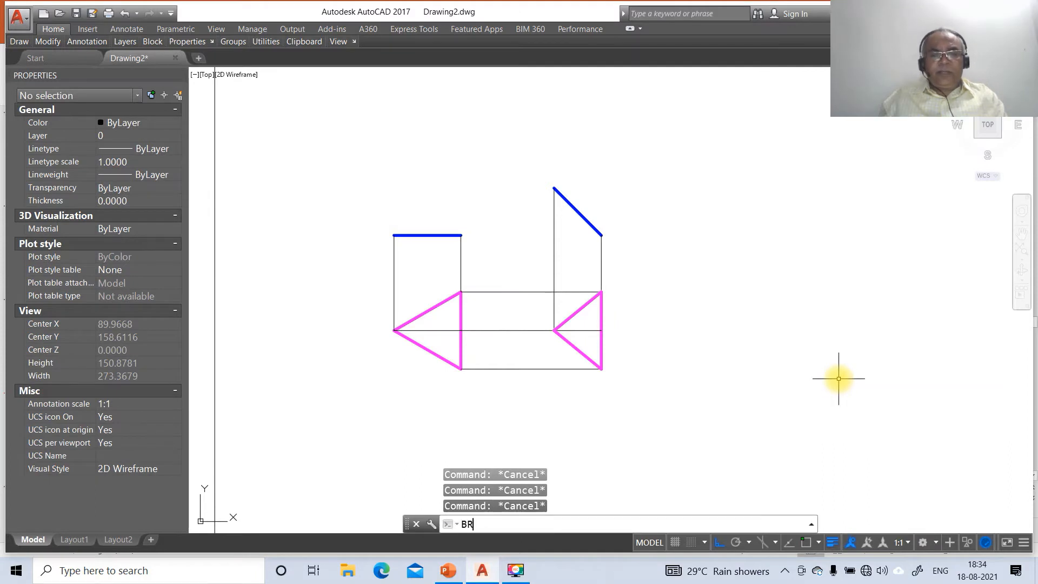
pyautogui.write('R')
pyautogui.press('Return')
pyautogui.click(583, 331)
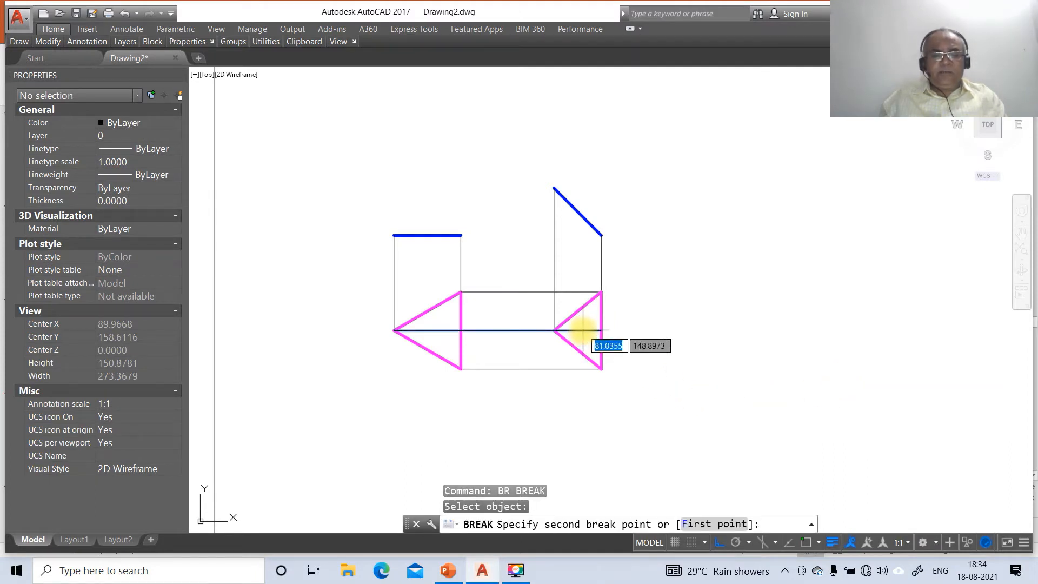
pyautogui.write('F')
pyautogui.press('Return')
pyautogui.write('INT')
pyautogui.press('Return')
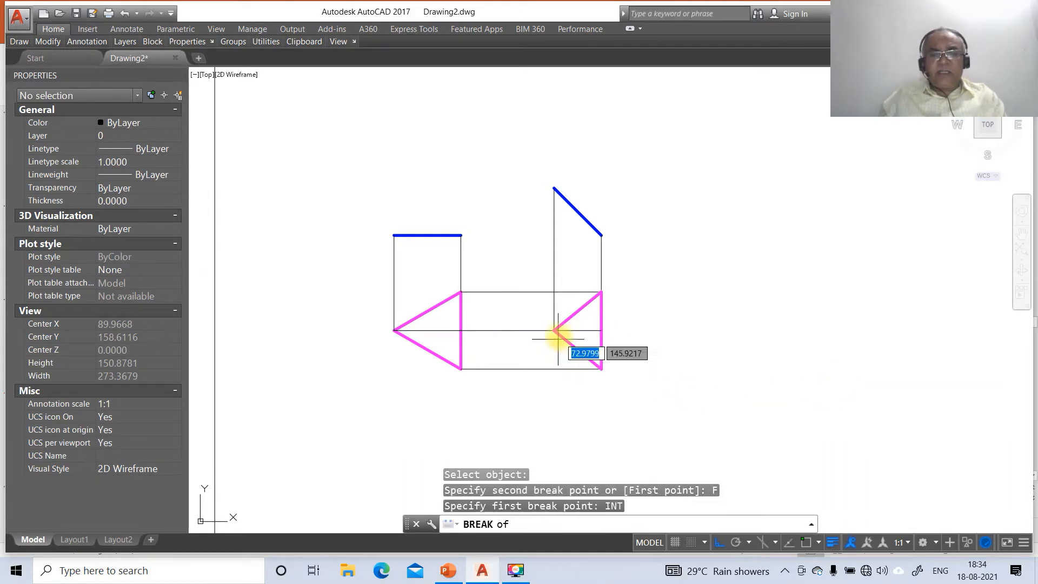
pyautogui.click(560, 331)
pyautogui.write('@')
pyautogui.press('Return')
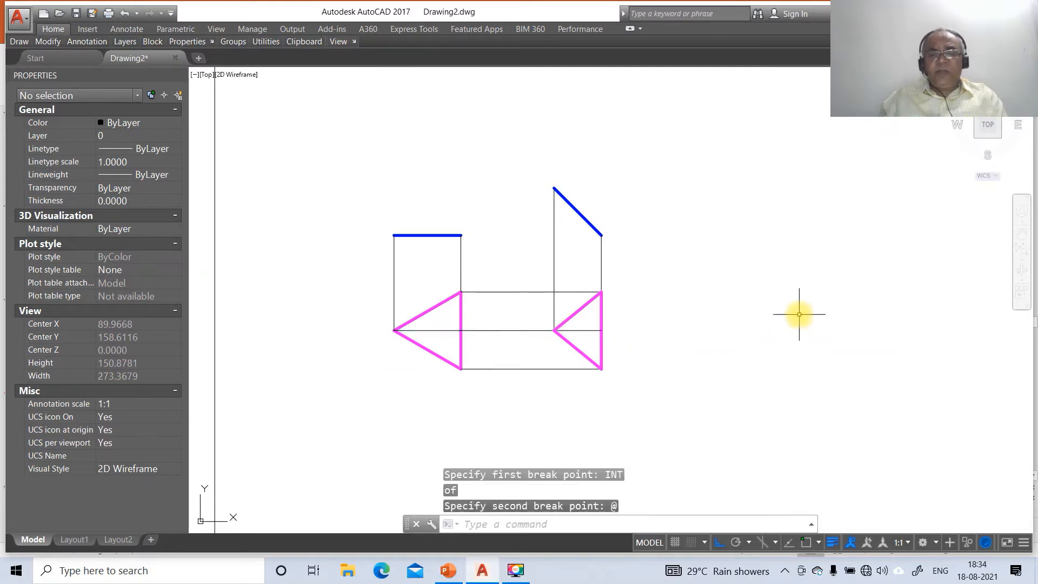
# Draw a horizontal reference line from the right end of the first blue front-view line, extending well past the inclined view
pyautogui.write('L')
pyautogui.press('Return')
pyautogui.write('INT')
pyautogui.press('Return')
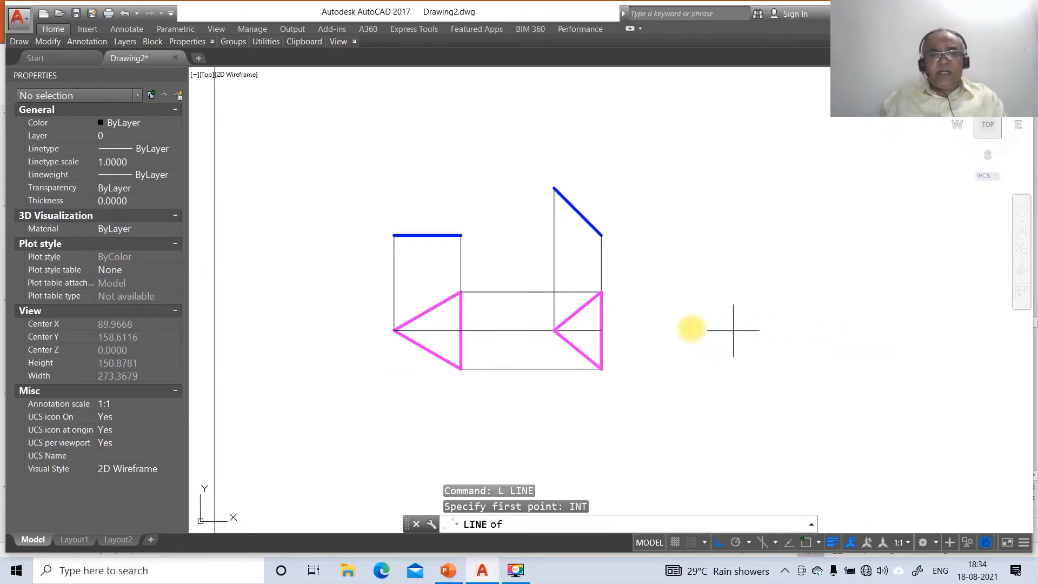
pyautogui.click(463, 236)
pyautogui.click(850, 263)
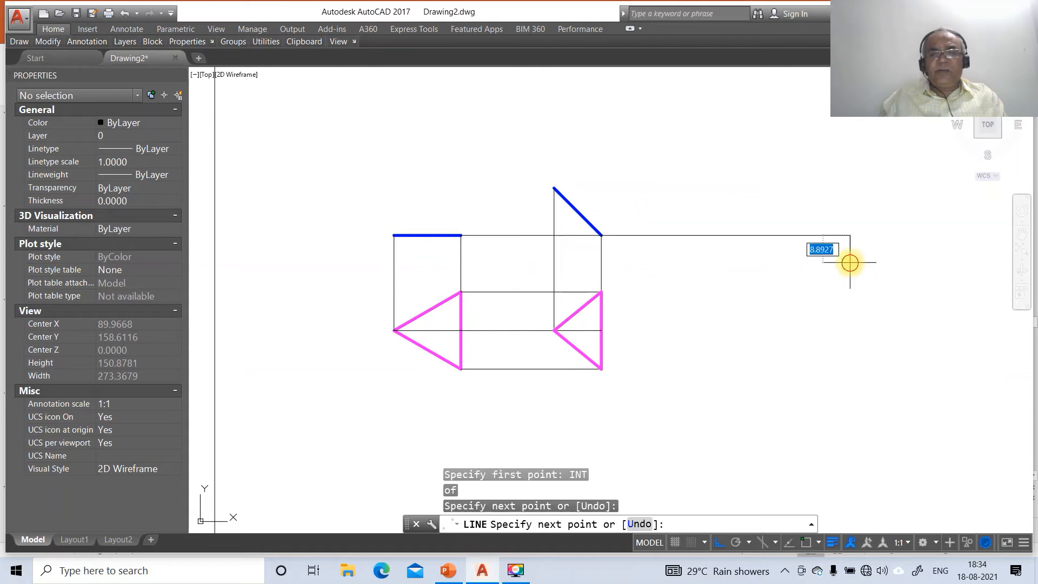
pyautogui.press('Return')
# Draw a horizontal line outward from the left end of the first blue front-view line to extend the reference line leftward
pyautogui.press('Return')
pyautogui.write('INT')
pyautogui.press('Return')
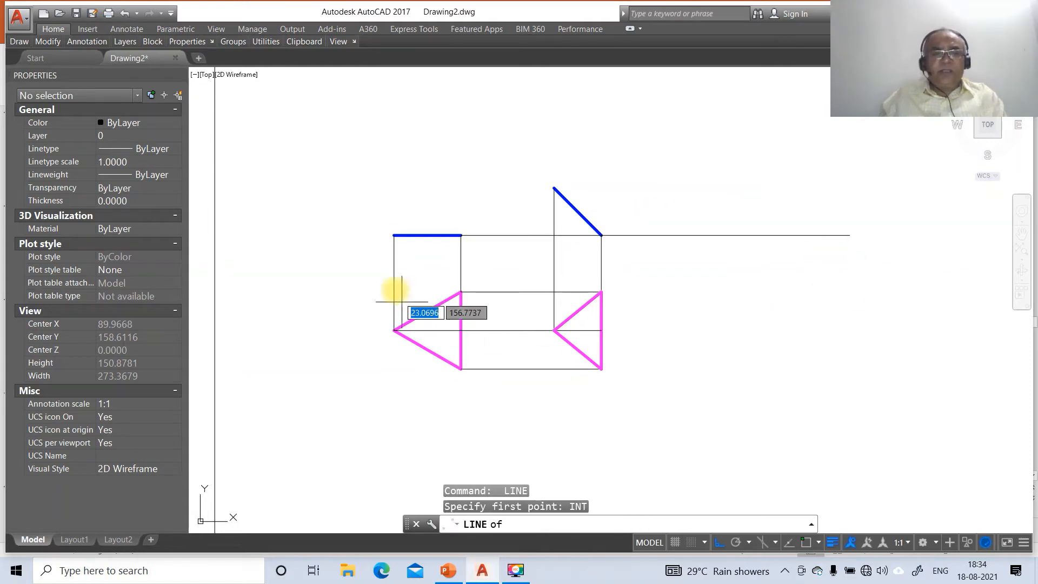
pyautogui.click(394, 235)
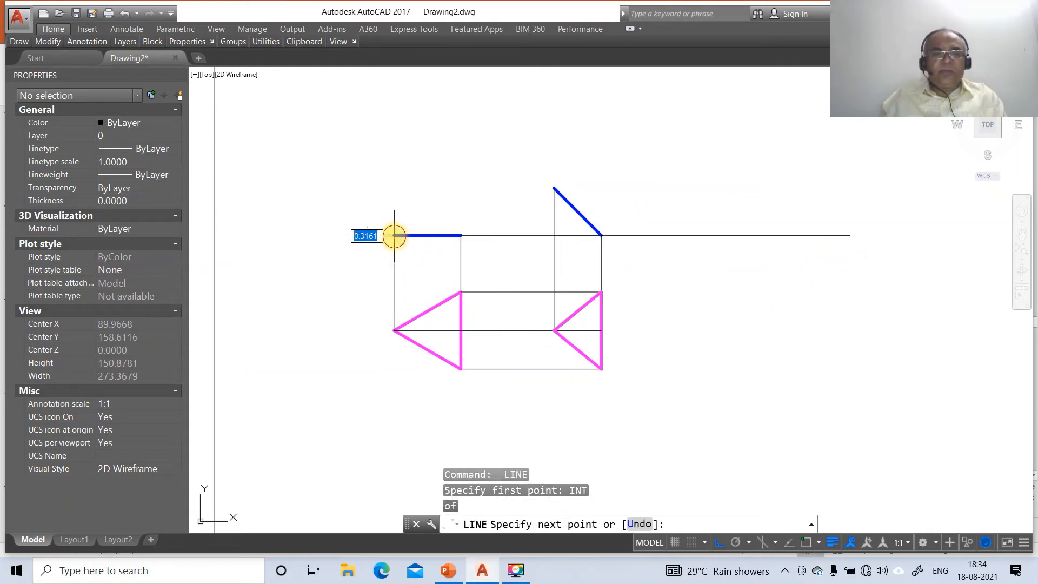
pyautogui.click(327, 235)
pyautogui.press('Return')
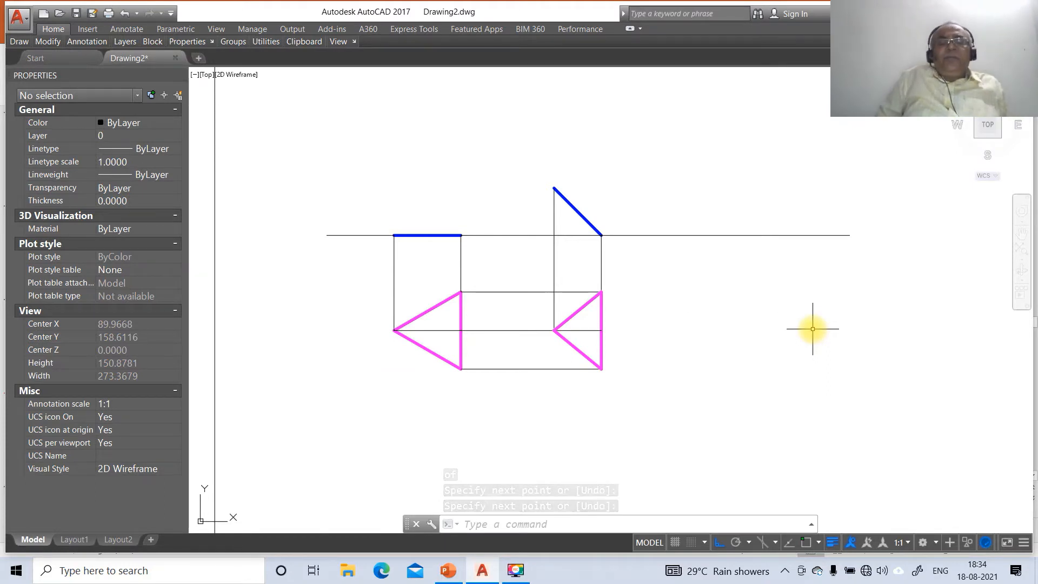
# Modify the Standard dimension style to use a linear precision of 0.00
pyautogui.write('p')
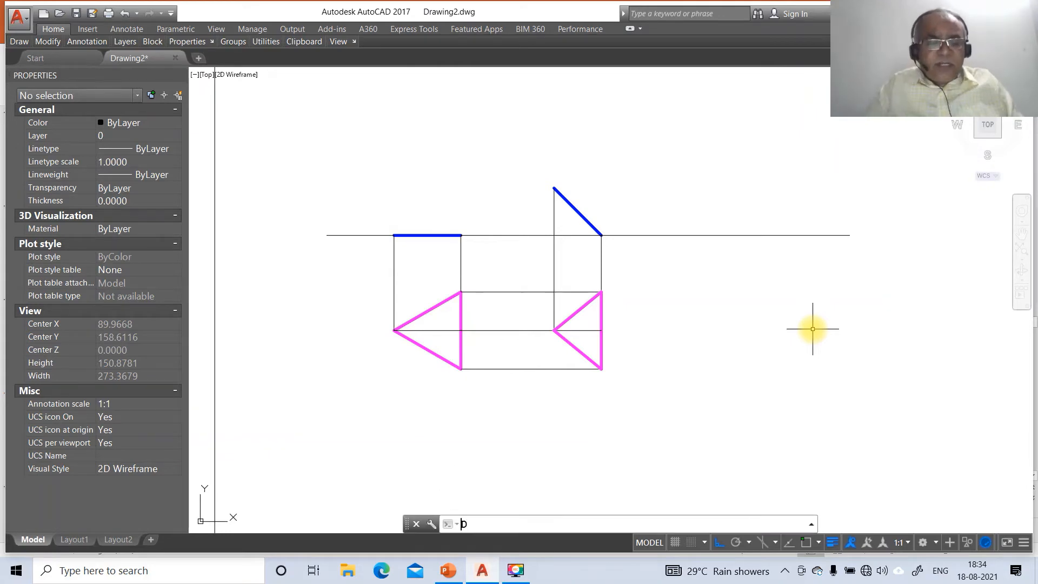
pyautogui.write('ddim')
pyautogui.press('Return')
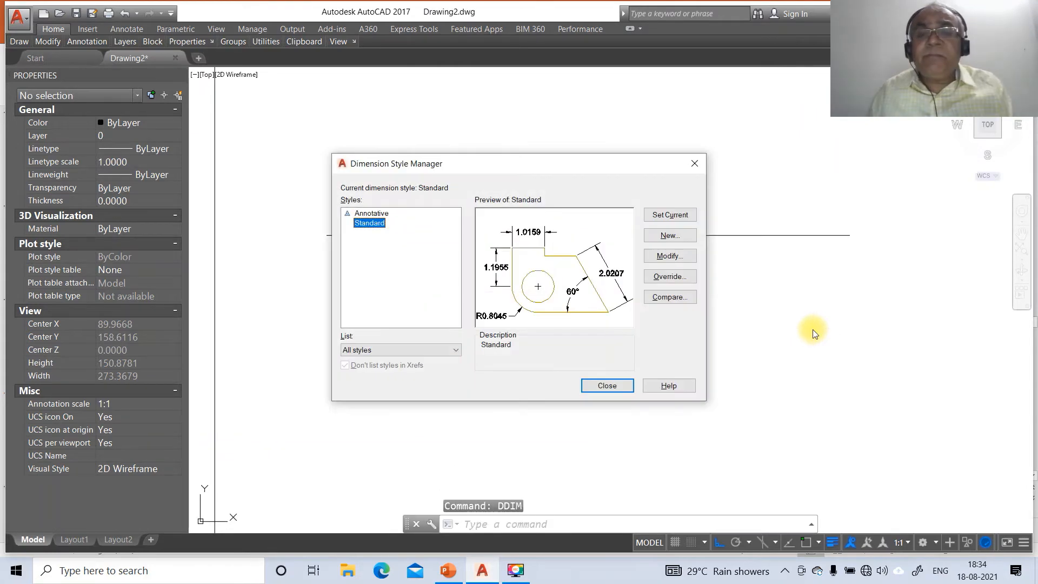
pyautogui.click(669, 258)
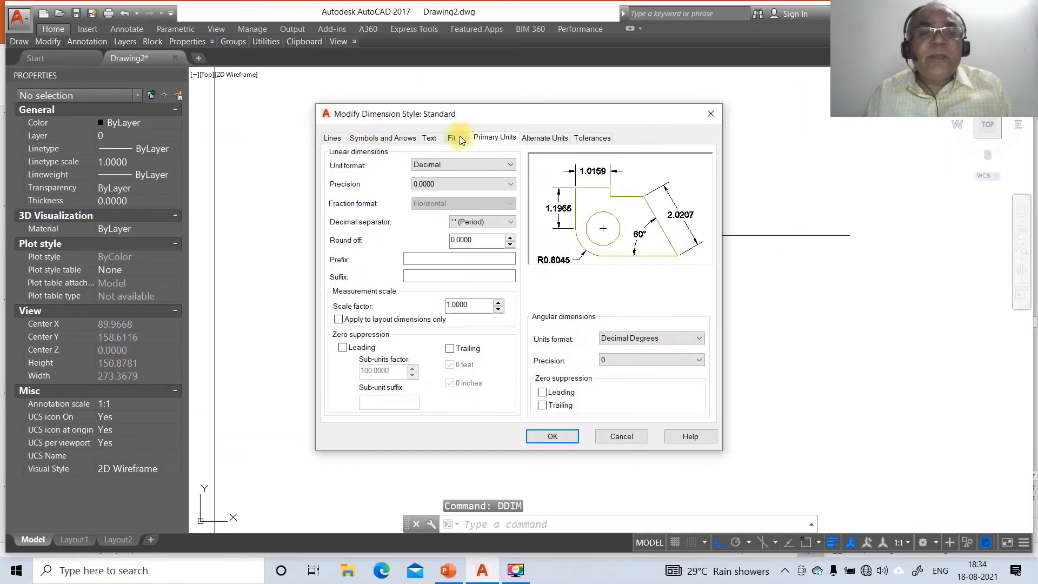
pyautogui.click(450, 184)
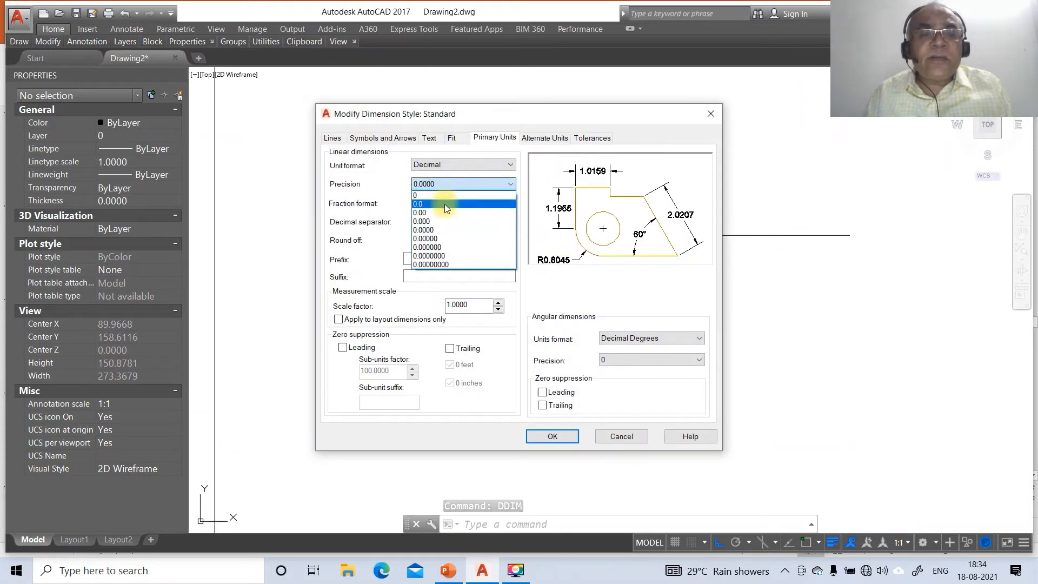
pyautogui.click(444, 204)
# Set the dimension text height to 3, aligned with the dimension line, with vertical placement Above and an offset of 3
pyautogui.click(430, 138)
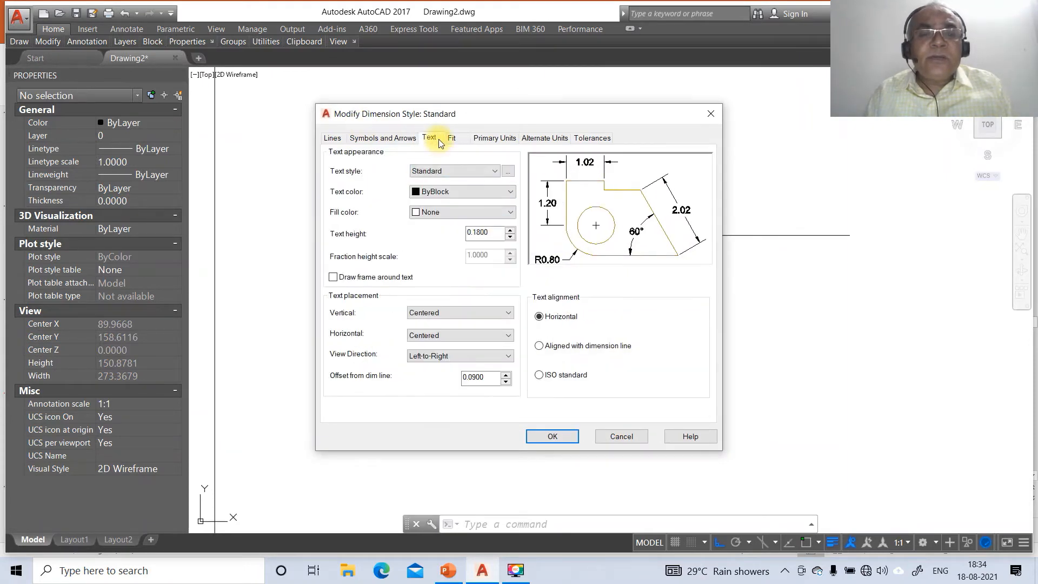
pyautogui.doubleClick(494, 229)
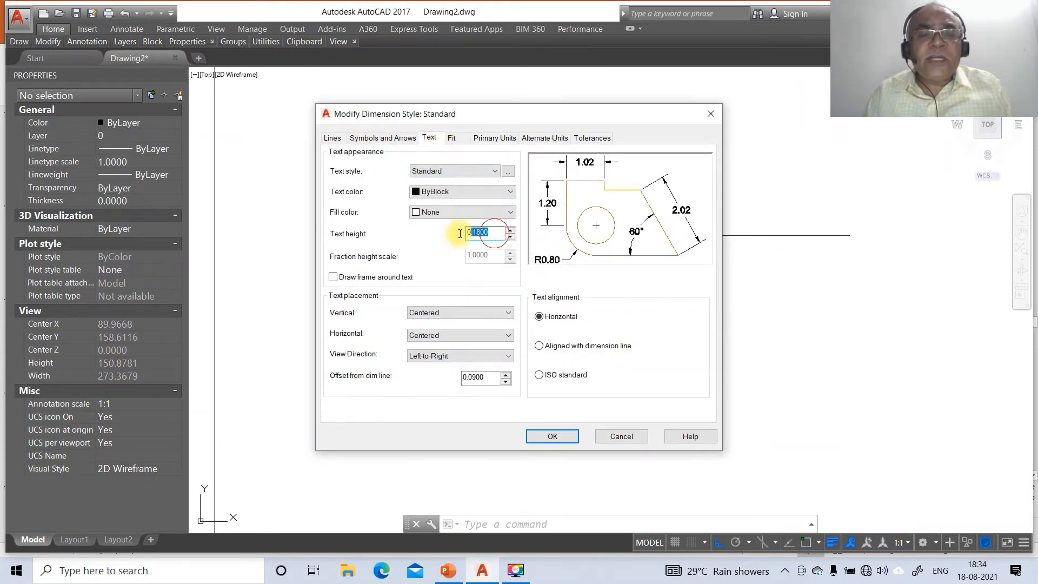
pyautogui.click(541, 345)
pyautogui.click(508, 313)
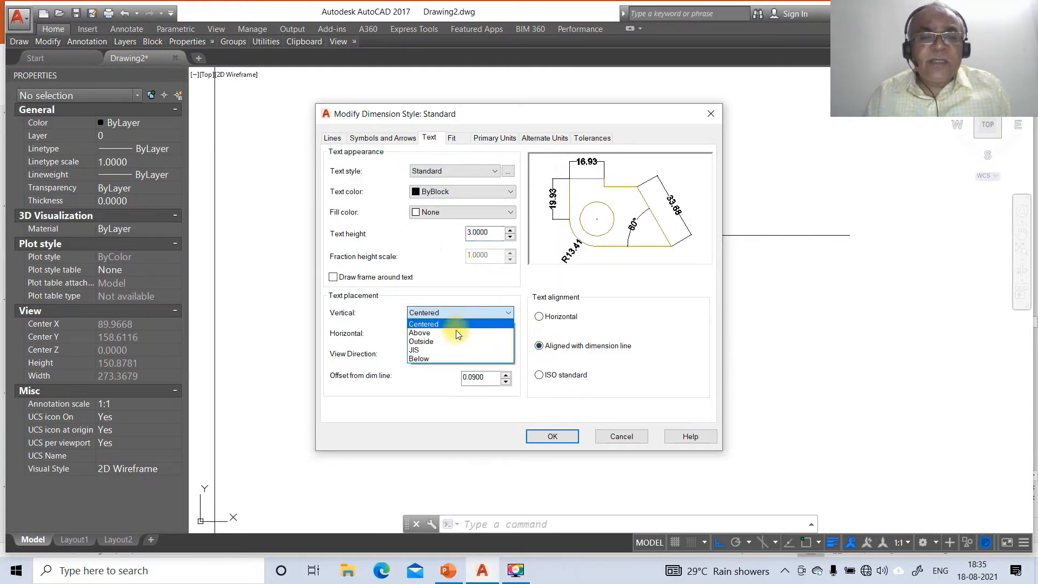
pyautogui.click(461, 331)
pyautogui.doubleClick(466, 377)
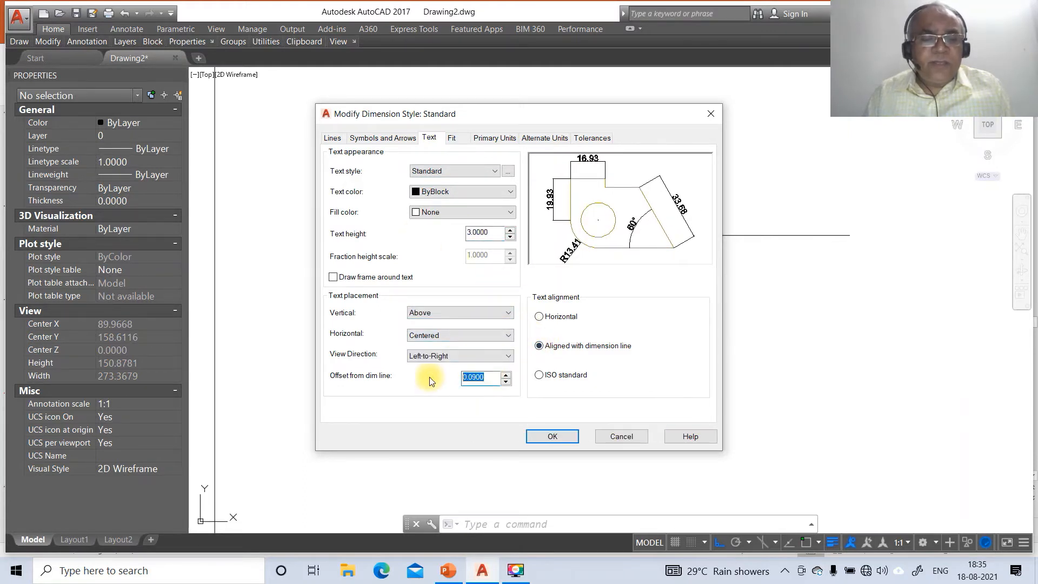
pyautogui.write('3')
# Set the dimension arrow size and the extension-line offset from origin both to 3, and apply the style changes
pyautogui.click(391, 139)
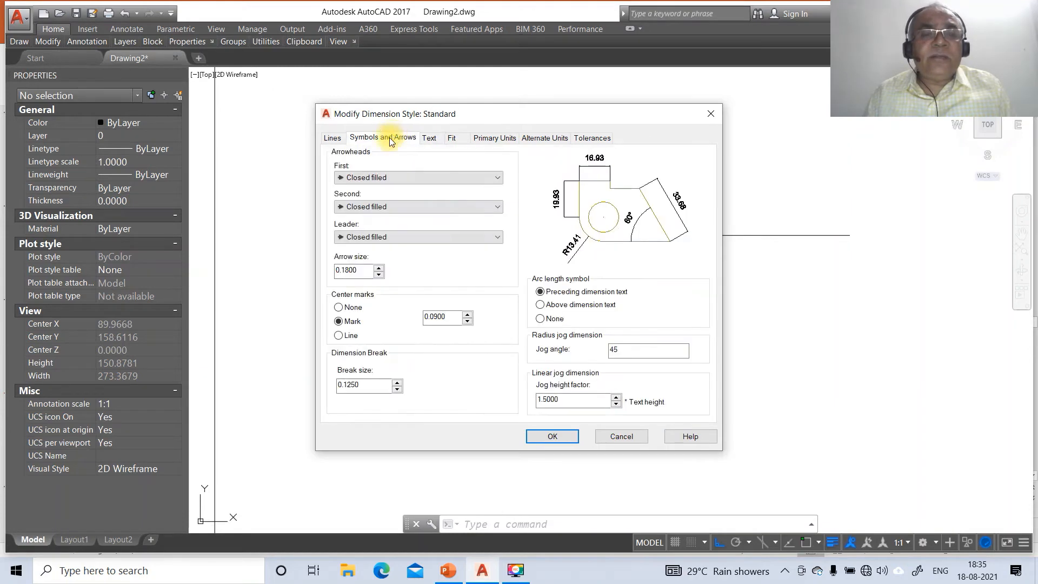
pyautogui.doubleClick(357, 272)
pyautogui.write('3')
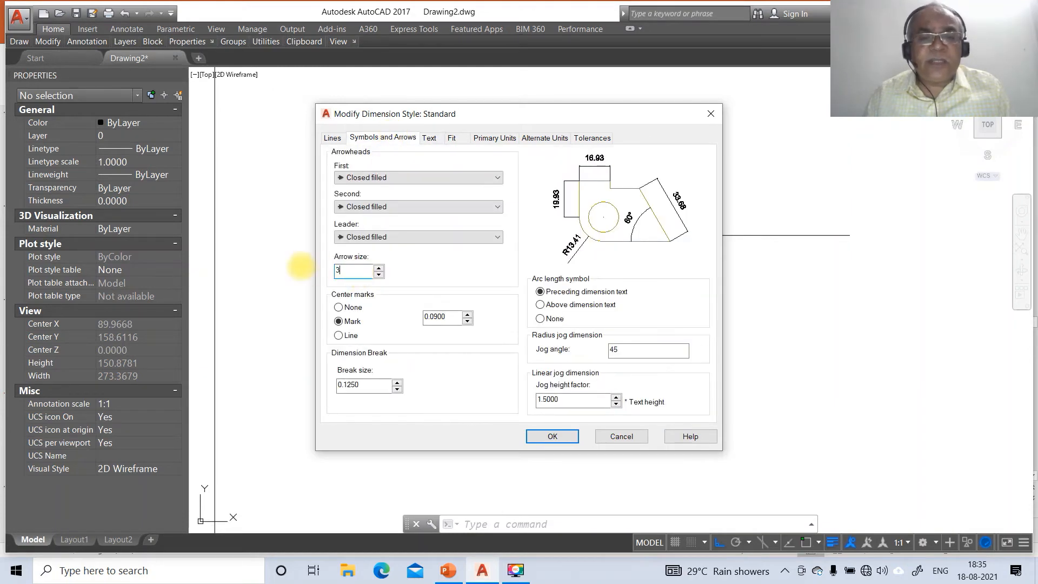
pyautogui.click(333, 139)
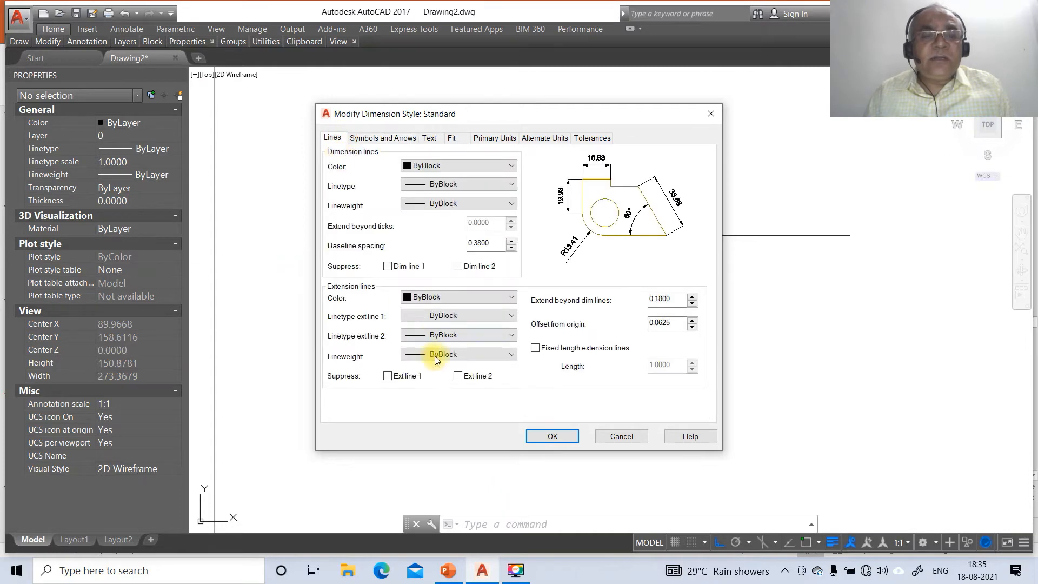
pyautogui.doubleClick(678, 323)
pyautogui.write('0')
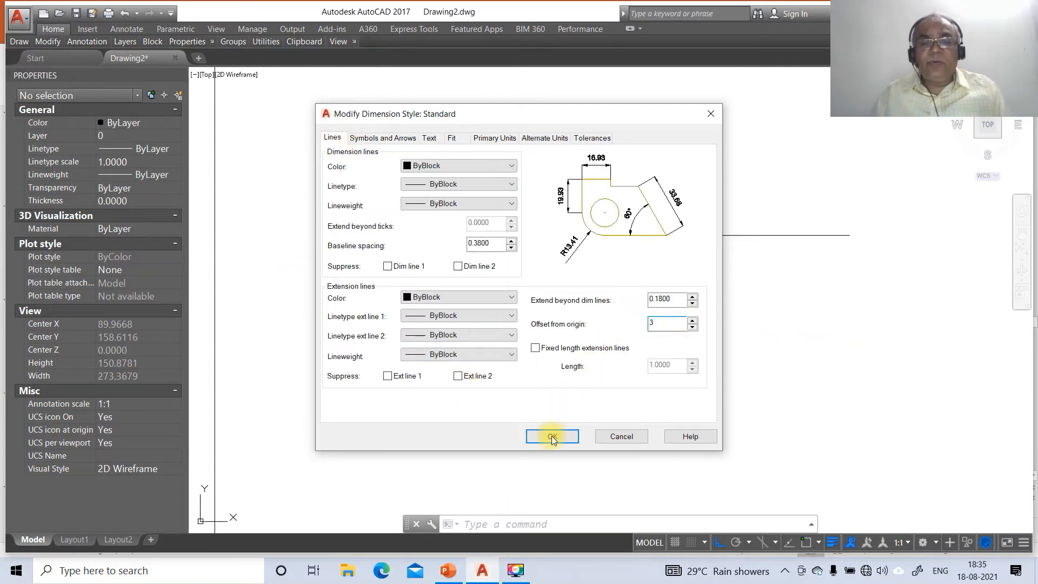
pyautogui.click(552, 436)
pyautogui.click(605, 385)
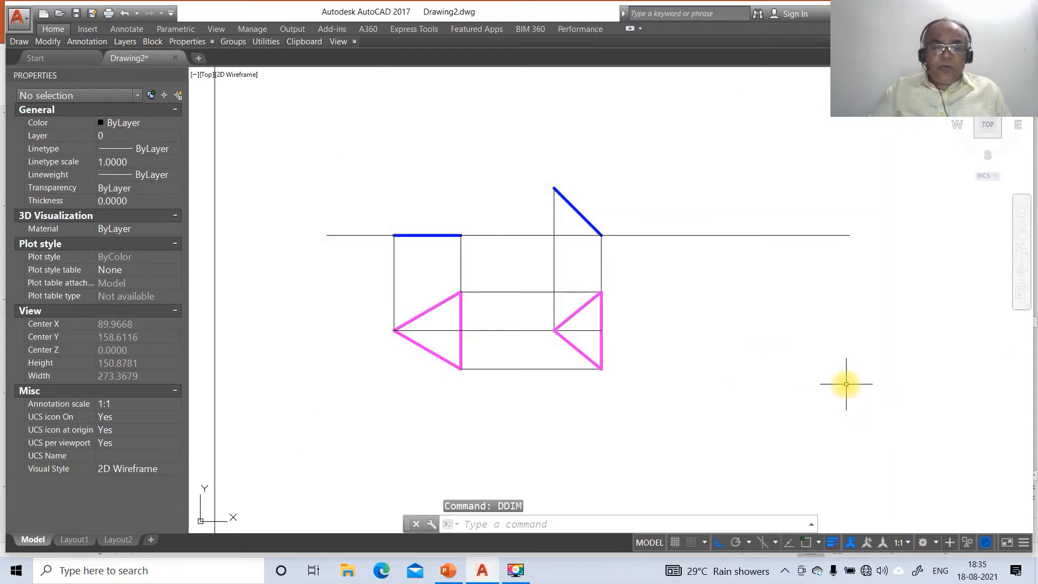
# Dimension the first top-view triangle's horizontal extent from its left vertex to its lower right vertex, placing the dimension below it
pyautogui.write('DIM')
pyautogui.press('Return')
pyautogui.write('INT')
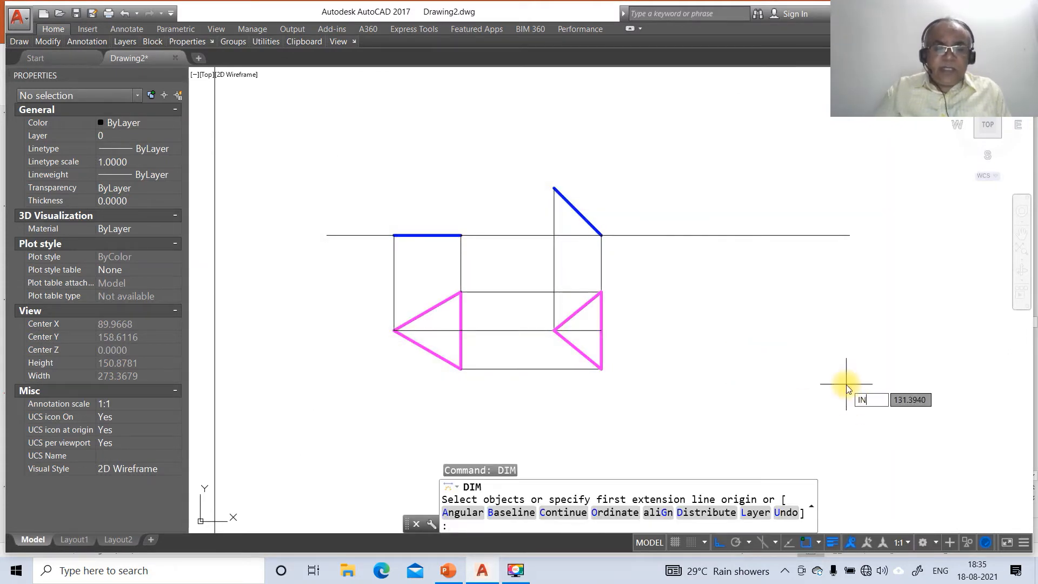
pyautogui.press('Return')
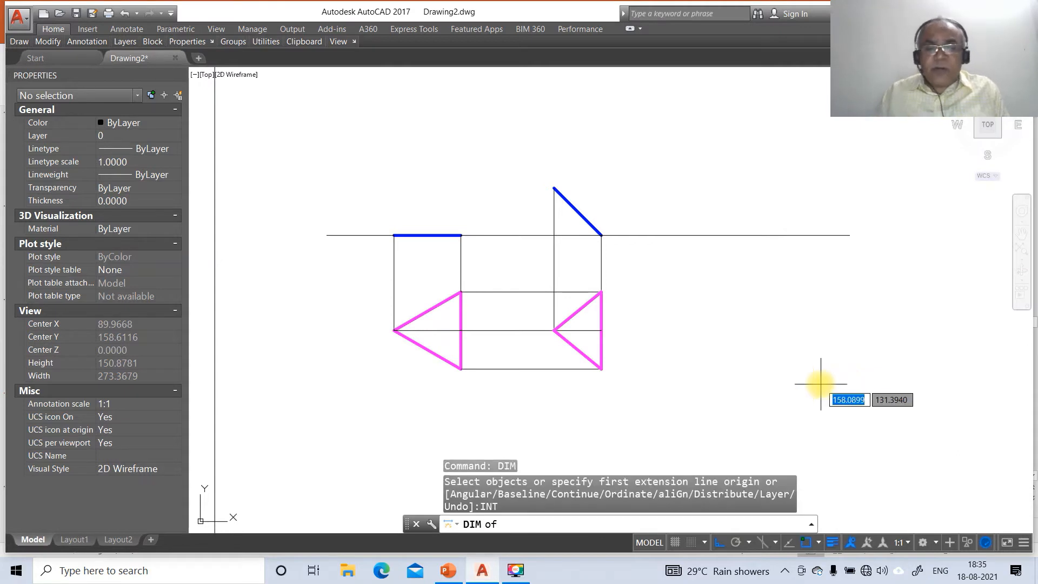
pyautogui.click(395, 330)
pyautogui.write('INT')
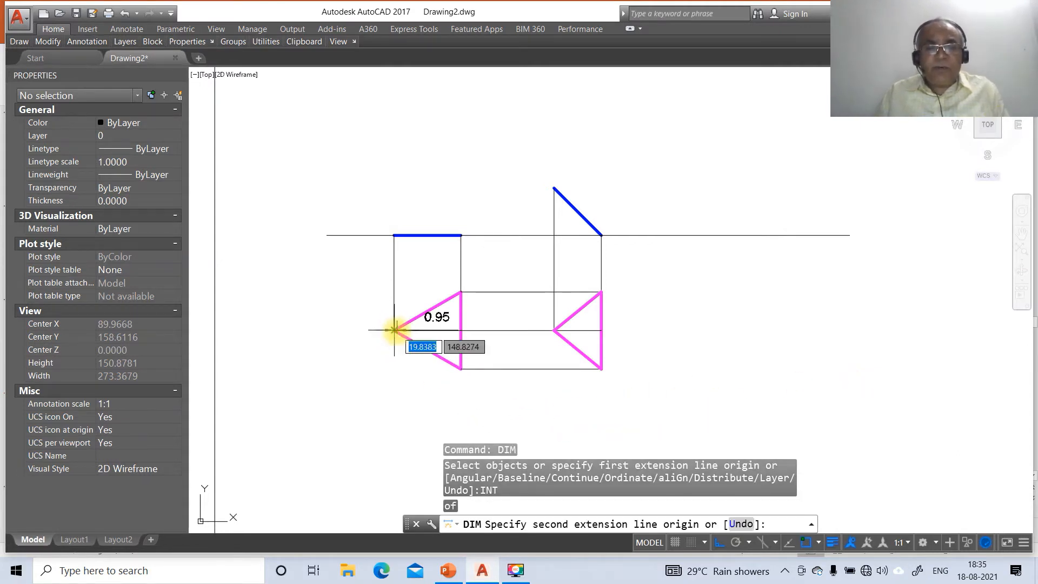
pyautogui.press('Return')
pyautogui.click(456, 370)
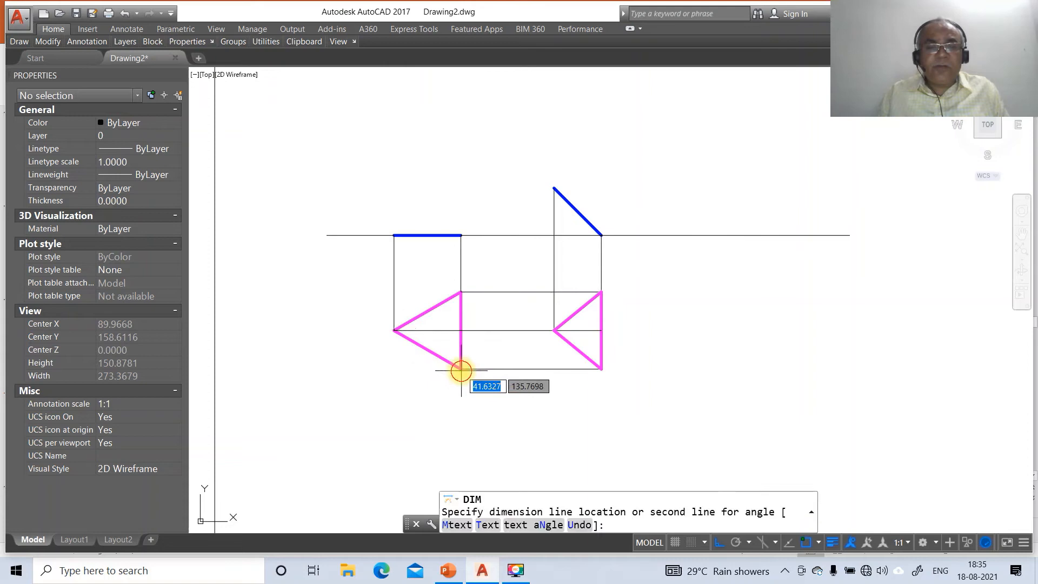
pyautogui.click(447, 395)
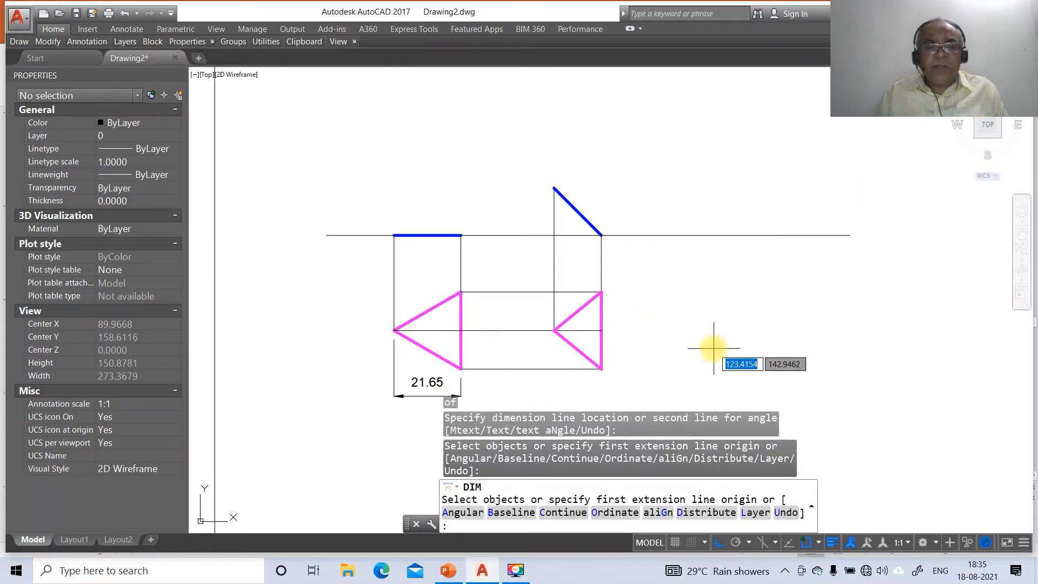
# Dimension the second top-view triangle's horizontal extent from its left vertex to its lower right vertex, level with the first dimension
pyautogui.write('INT')
pyautogui.press('Return')
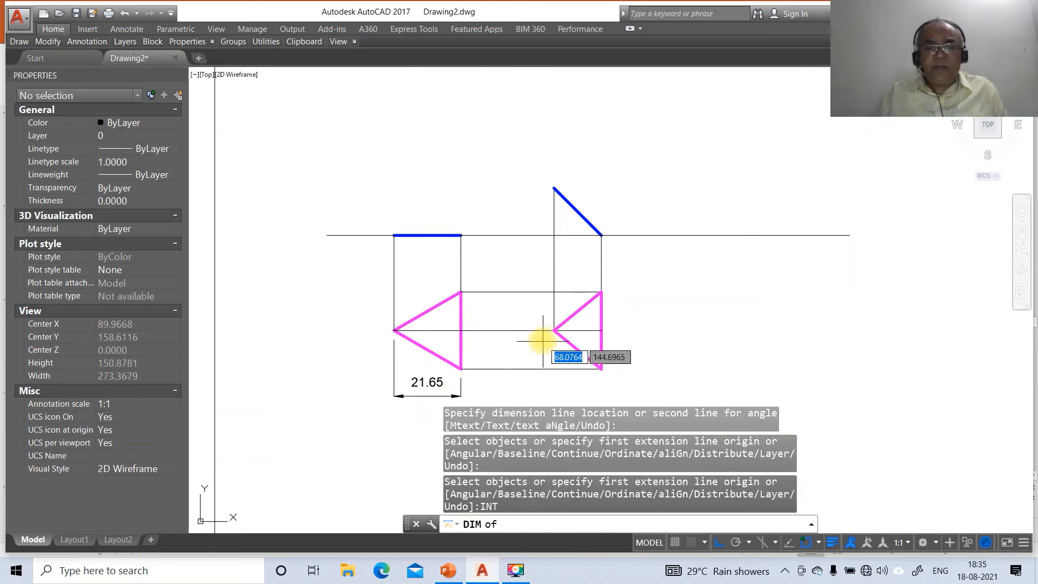
pyautogui.click(556, 329)
pyautogui.write('INT')
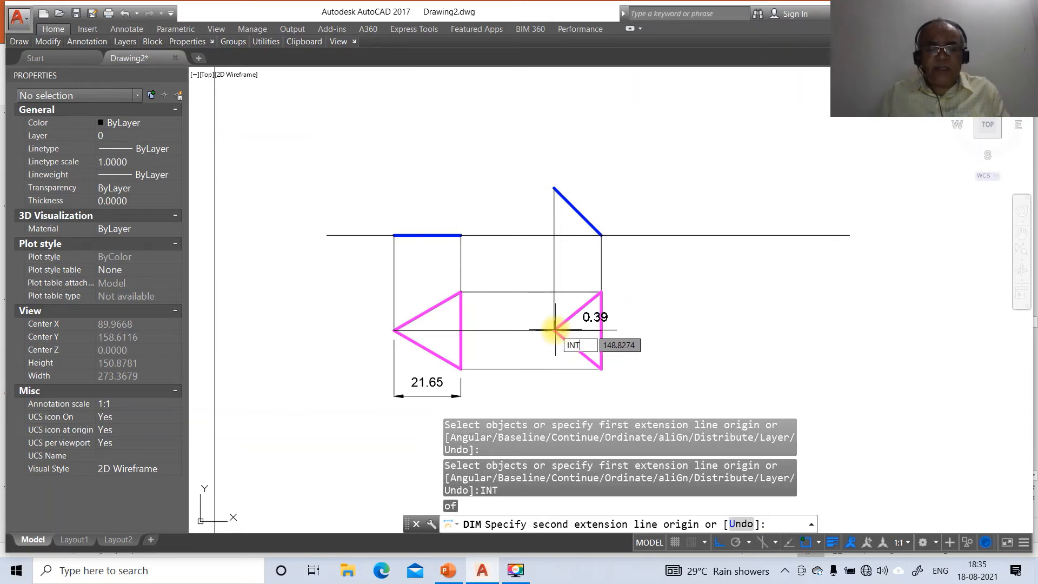
pyautogui.press('Return')
pyautogui.click(603, 370)
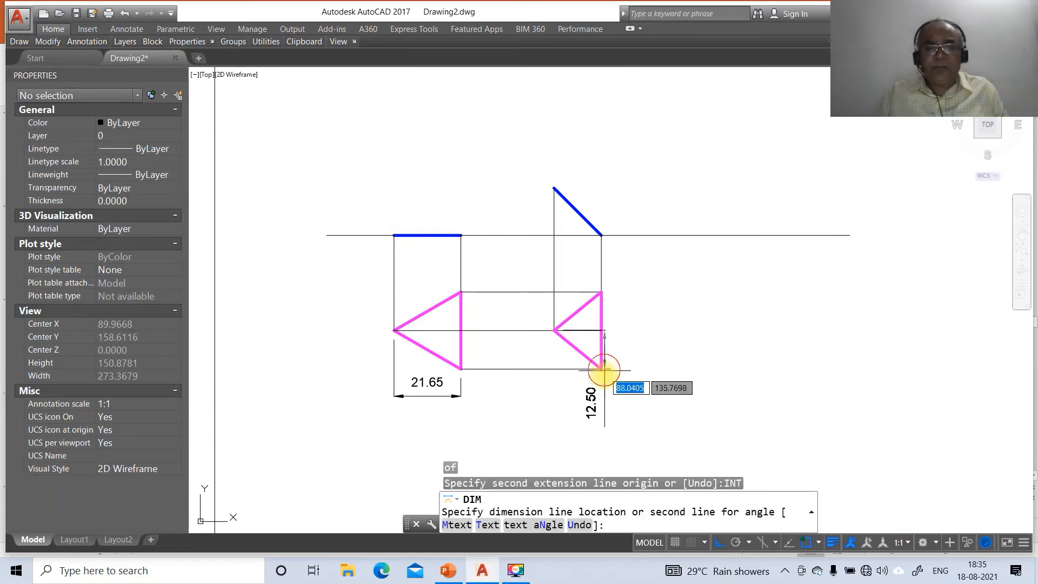
pyautogui.click(604, 395)
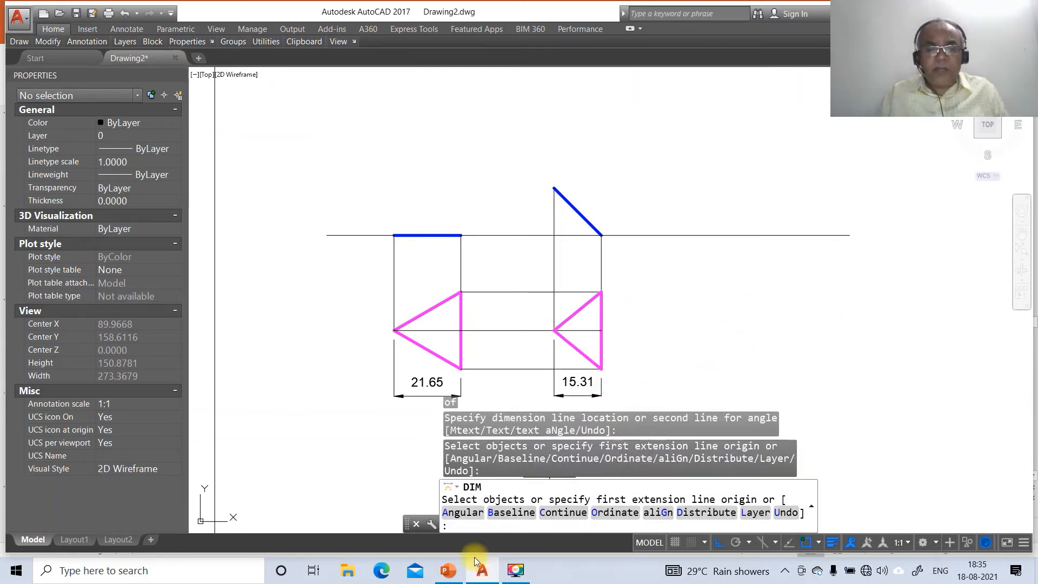
# Compare the drawing's two median dimensions and remaining views with the final 2D solution slide in PowerPoint, and return to AutoCAD
pyautogui.click(448, 571)
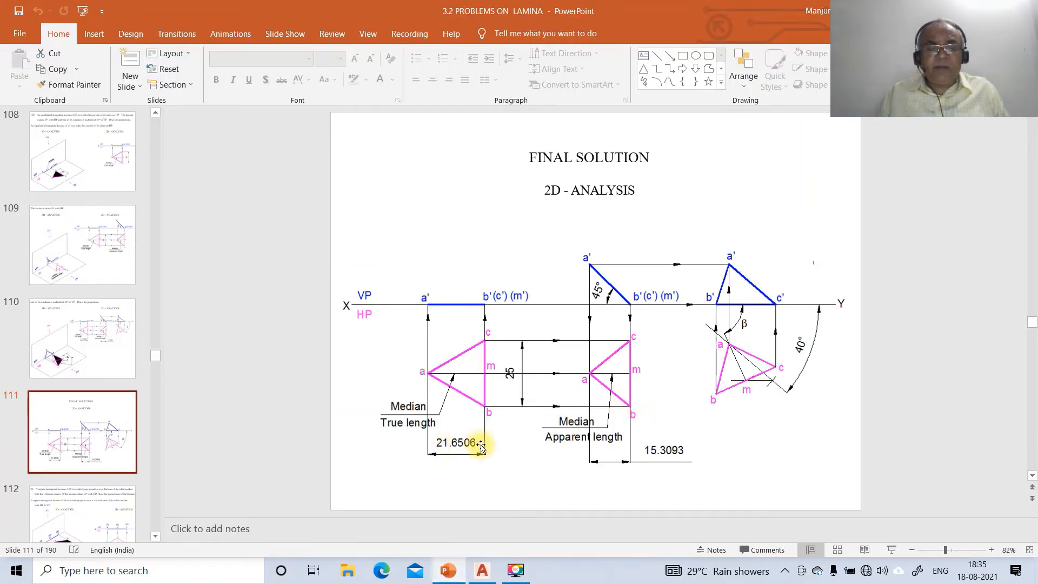
pyautogui.click(482, 572)
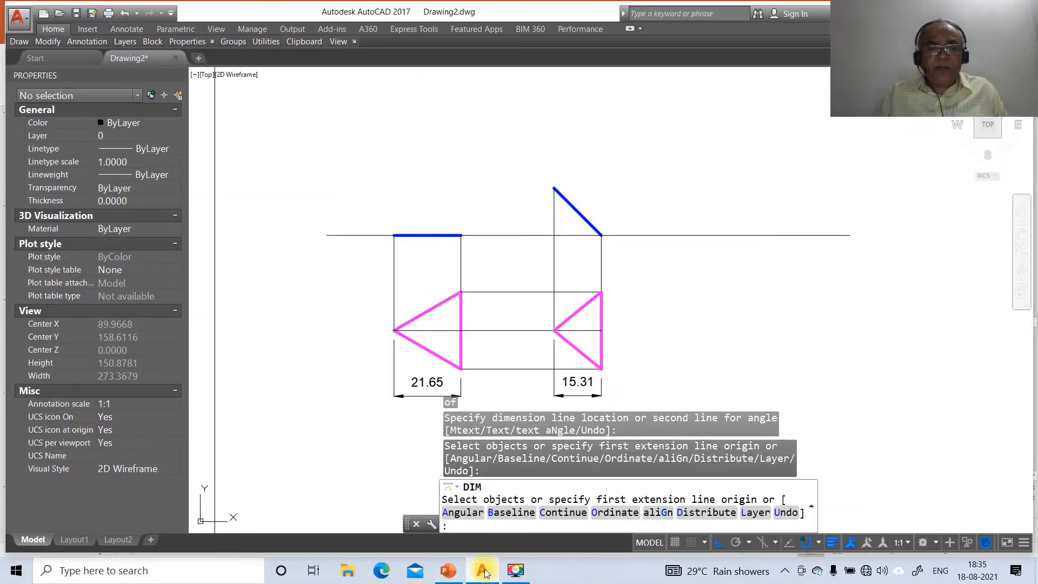
pyautogui.click(451, 570)
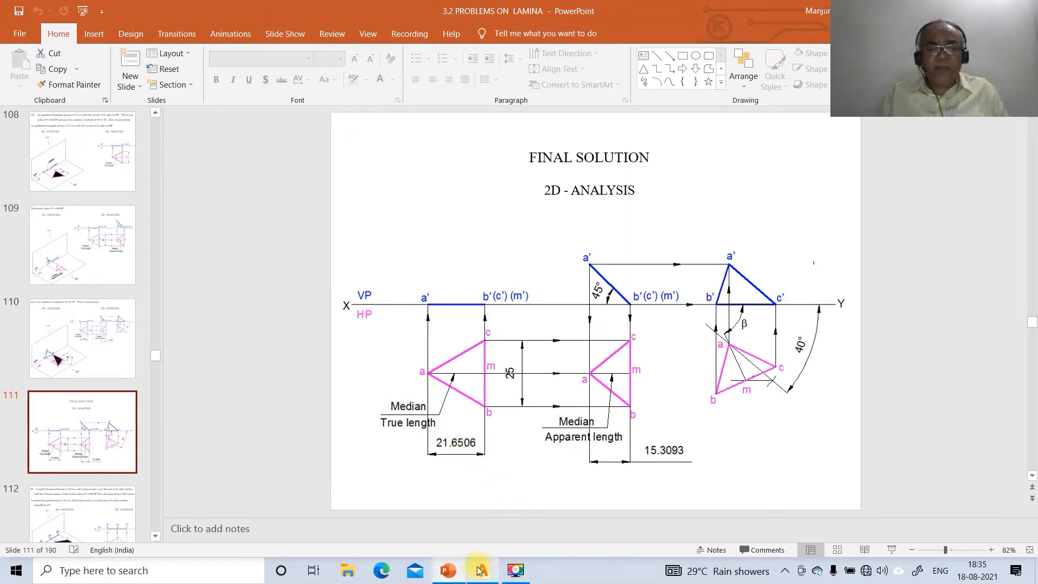
pyautogui.moveTo(482, 571)
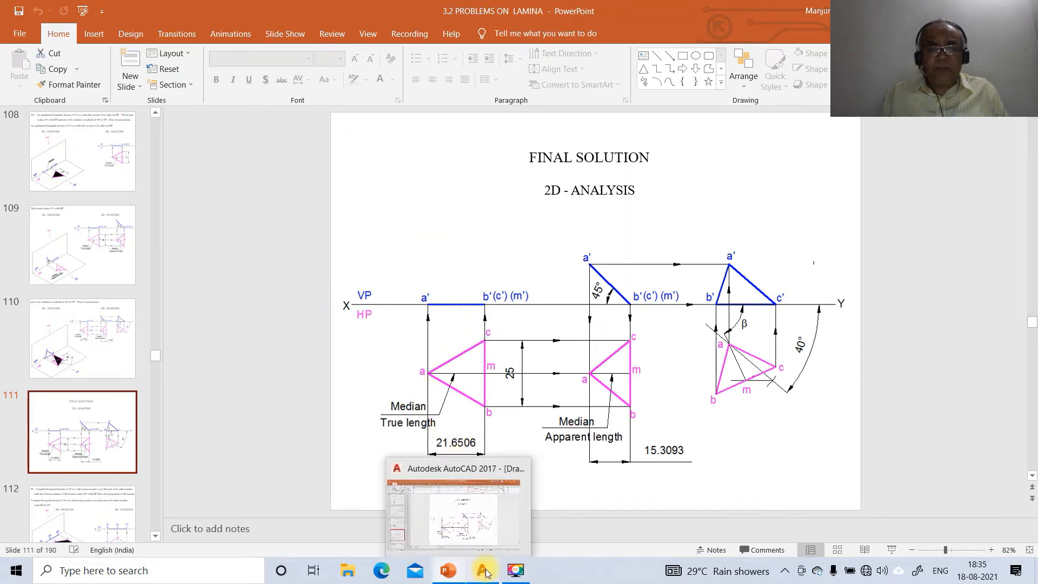
pyautogui.click(484, 571)
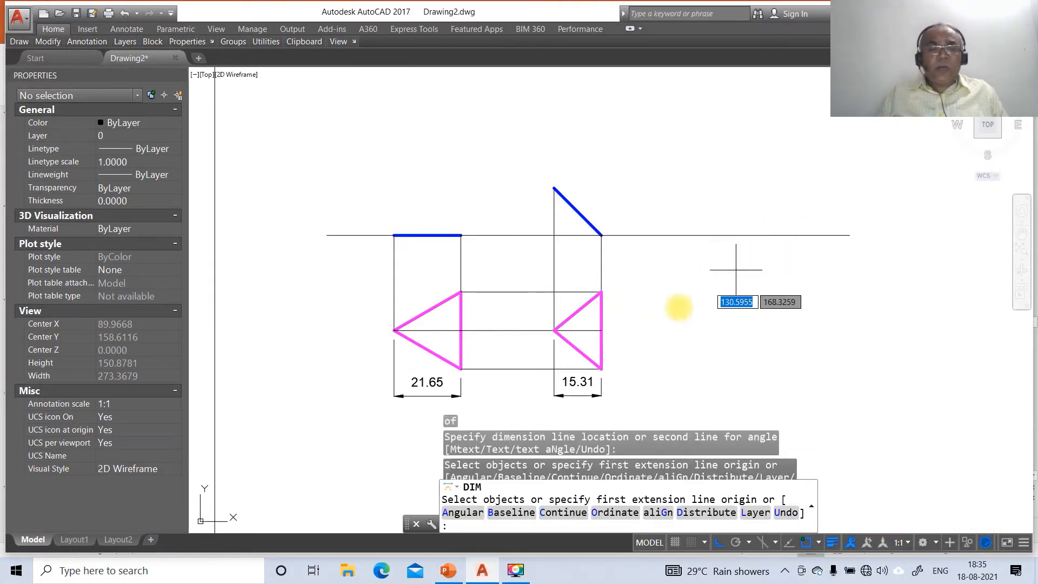
pyautogui.click(448, 570)
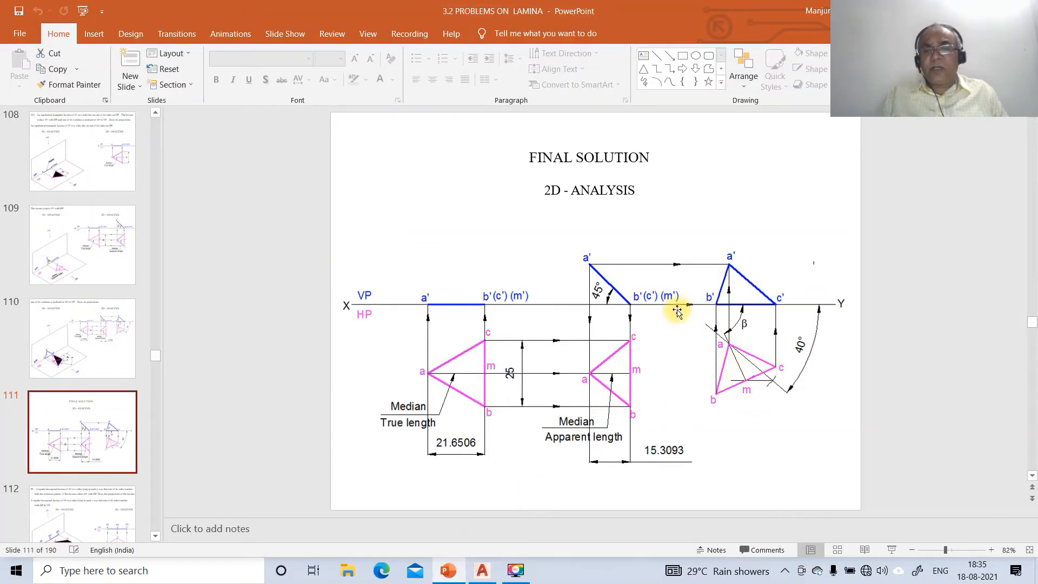
pyautogui.click(481, 570)
pyautogui.write('L')
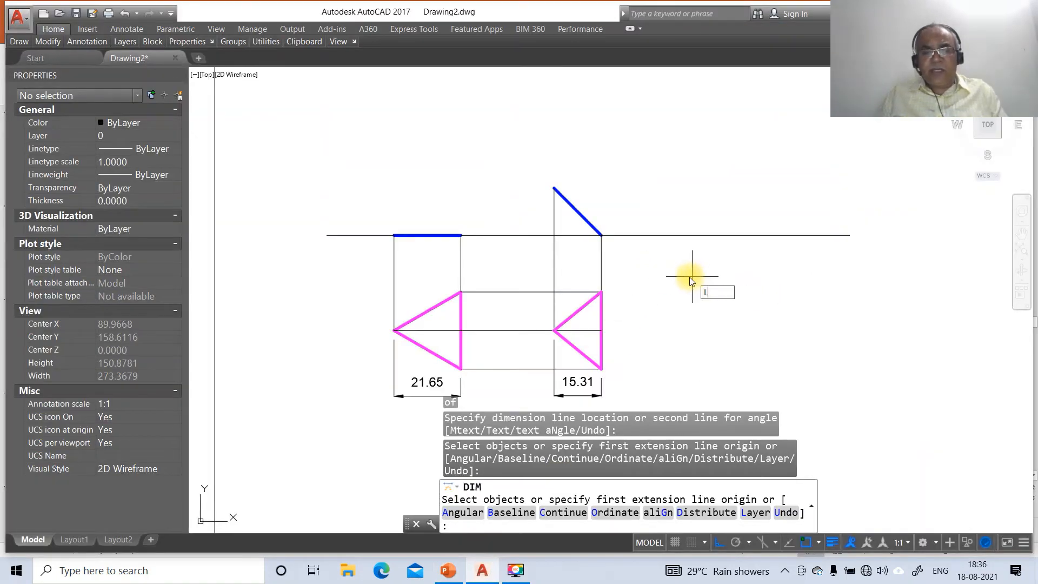
pyautogui.press('Return')
pyautogui.write('NEA to')
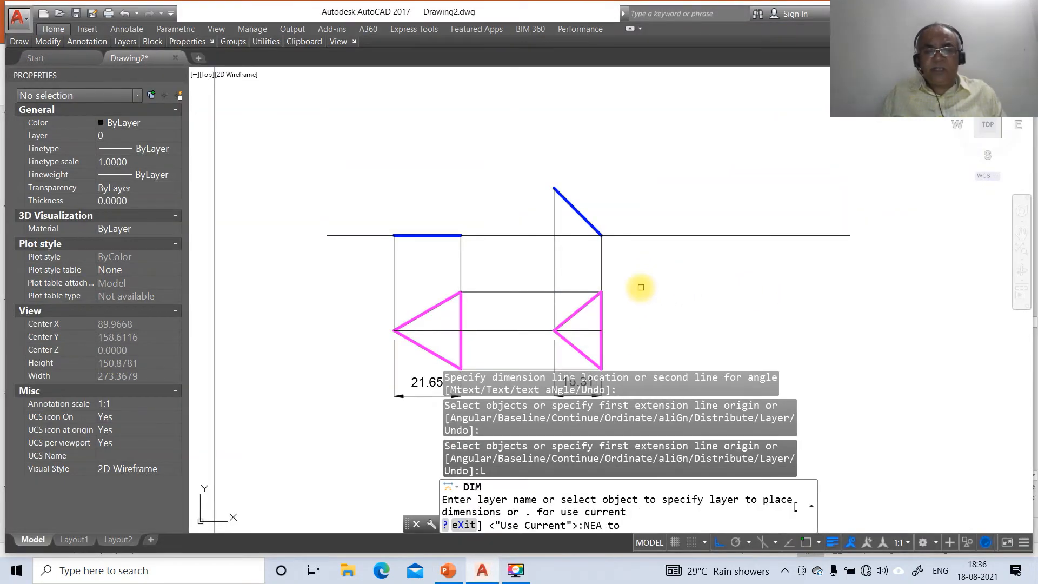
pyautogui.press('Escape')
pyautogui.press('Escape')
pyautogui.press('Escape')
pyautogui.write('L')
pyautogui.press('Return')
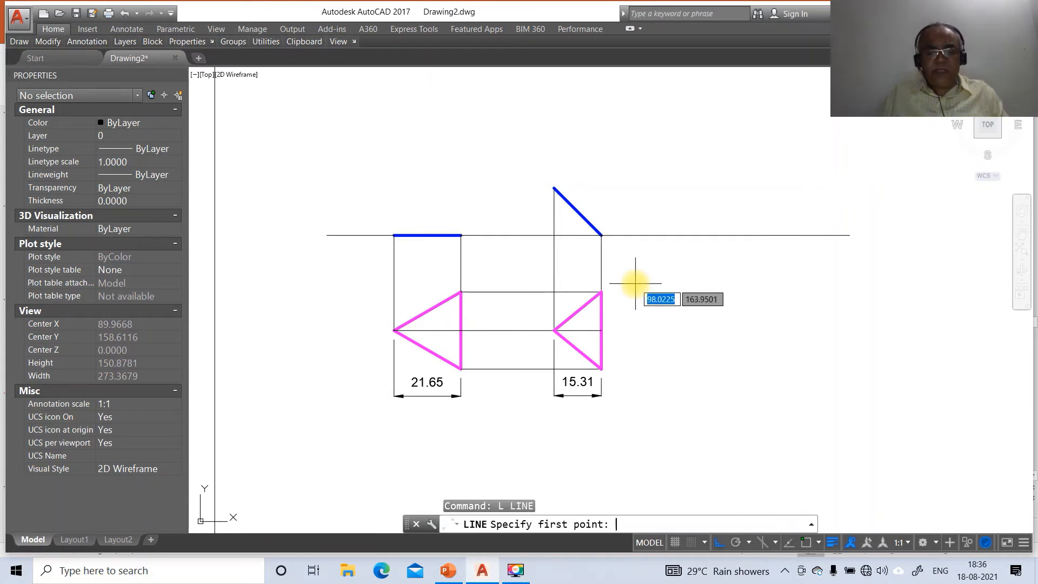
pyautogui.write('NEA')
pyautogui.press('Return')
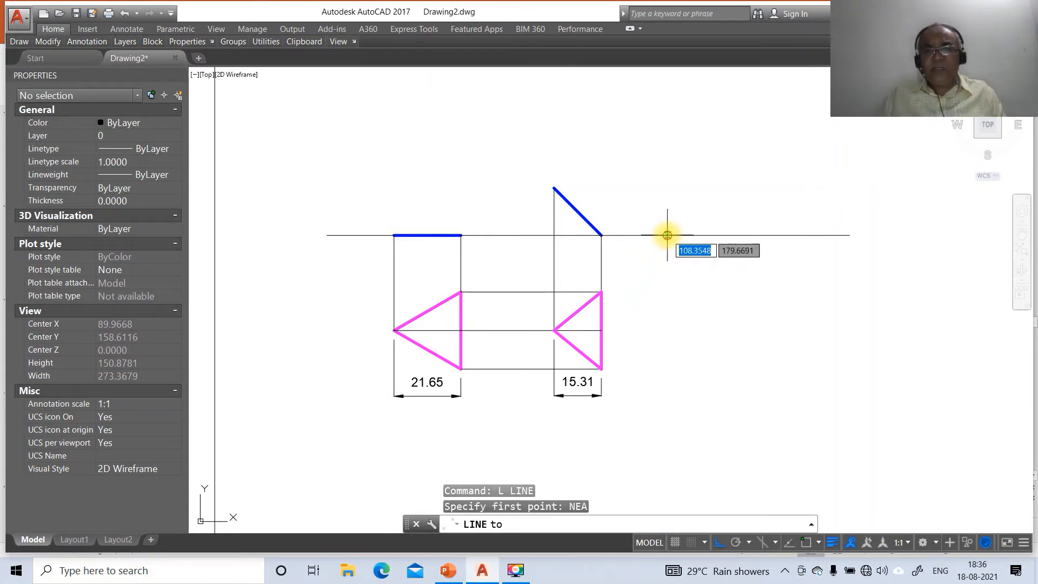
pyautogui.click(659, 236)
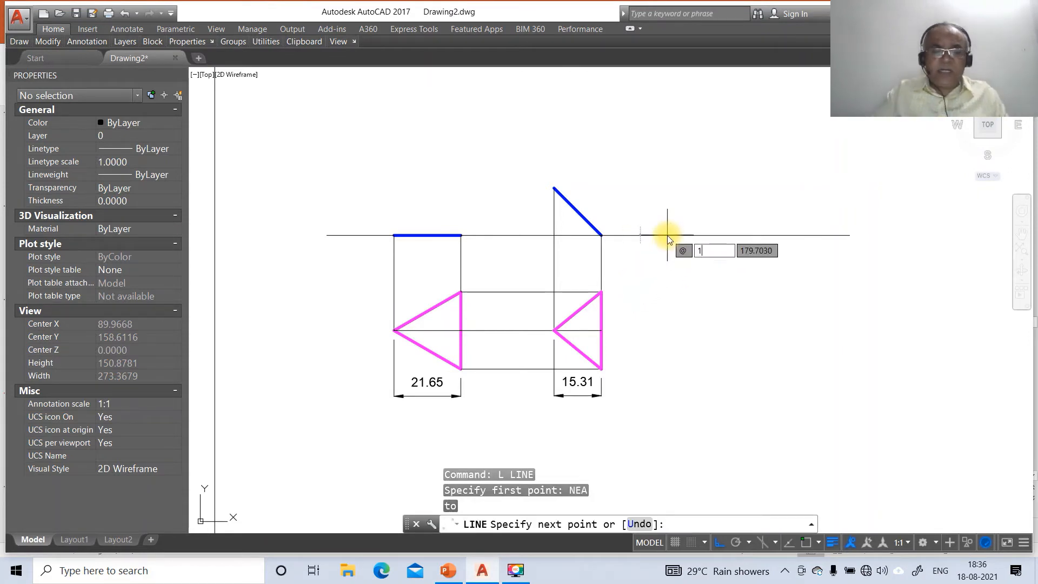
pyautogui.write('100')
pyautogui.press('Tab')
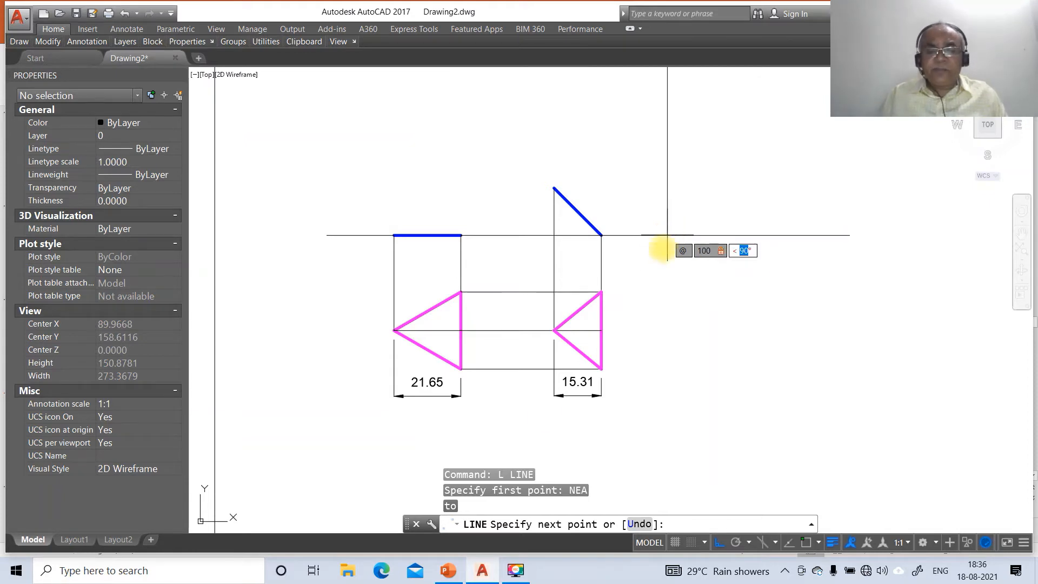
pyautogui.click(453, 575)
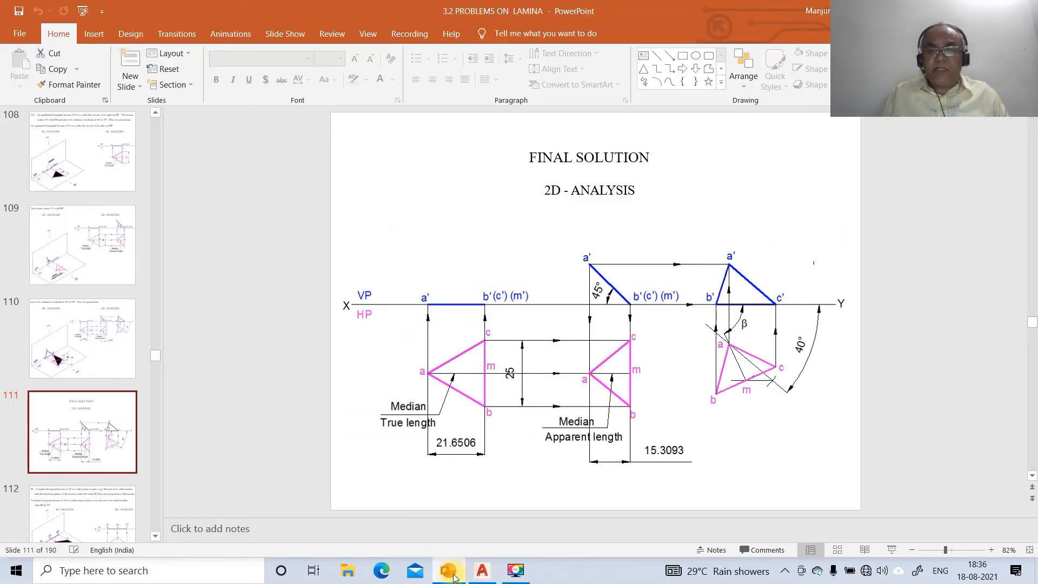
pyautogui.click(482, 571)
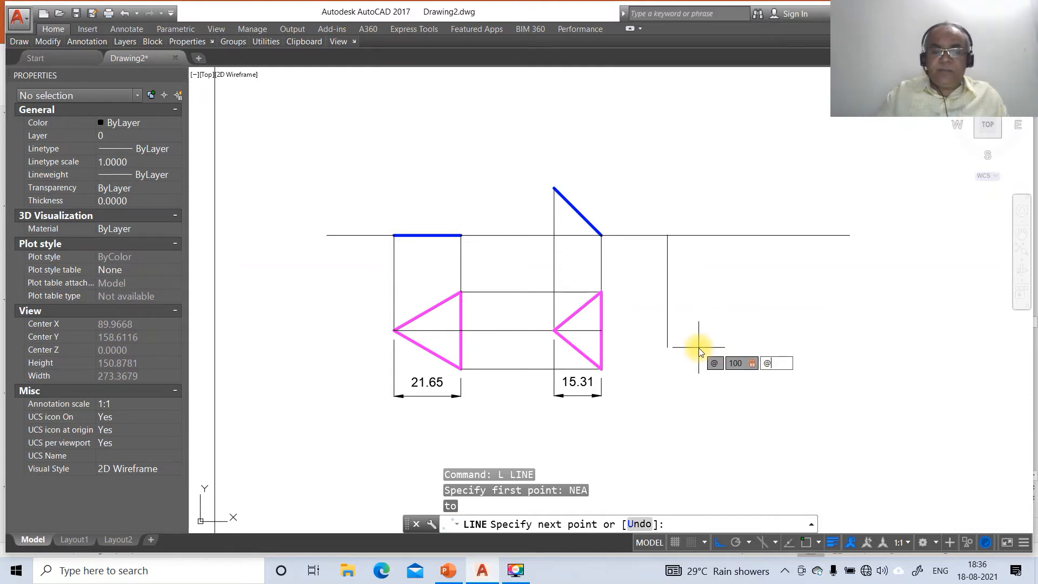
pyautogui.press('Escape')
pyautogui.press('Escape')
pyautogui.press('Escape')
pyautogui.press('Escape')
# Draw a 100 mm construction line at -40° from a point on the reference line, just beyond the second pair of views
pyautogui.write('L')
pyautogui.press('Return')
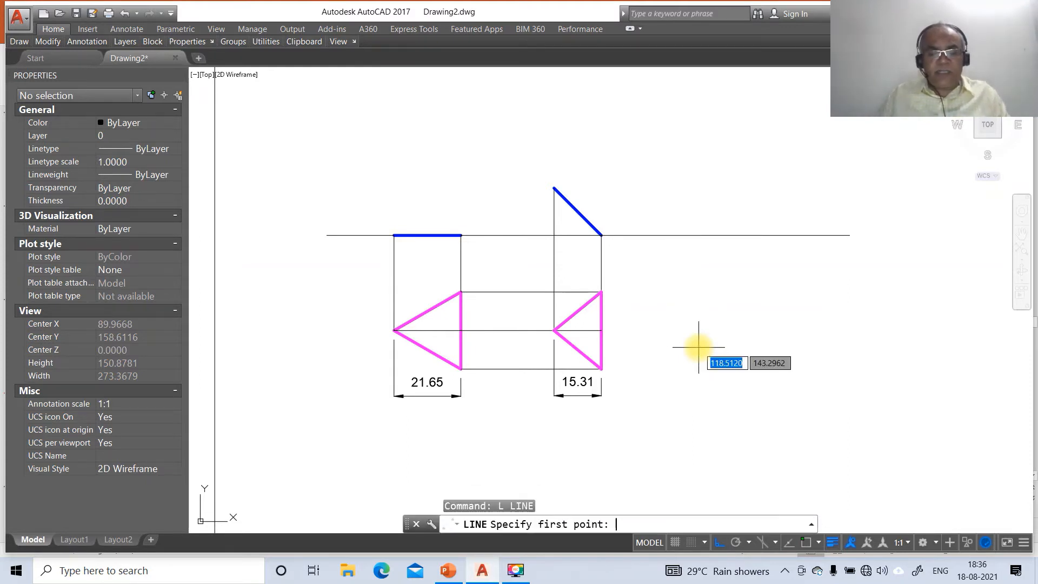
pyautogui.write('NEA')
pyautogui.press('Return')
pyautogui.click(666, 234)
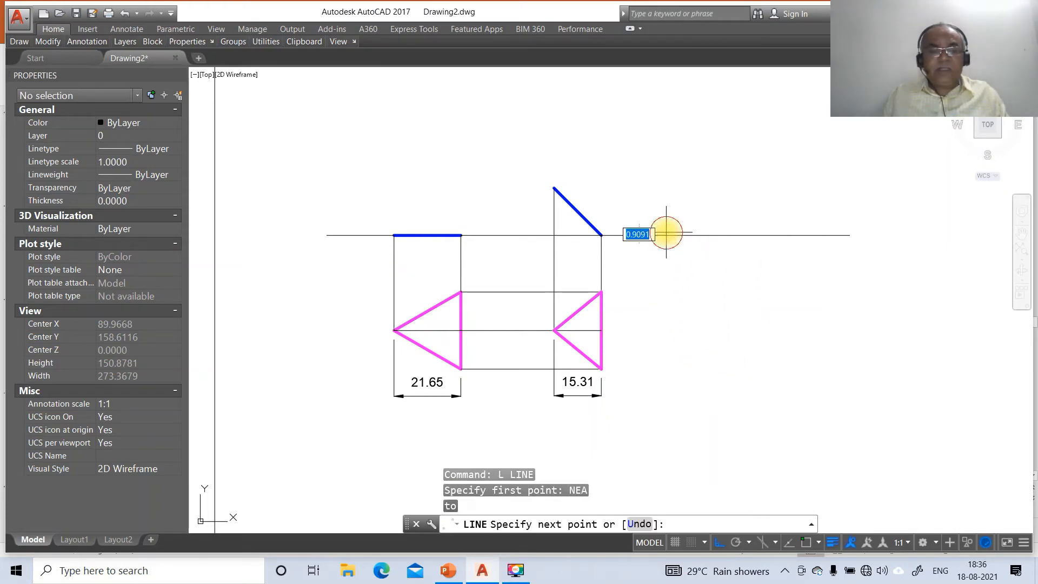
pyautogui.write('@100')
pyautogui.press('Tab')
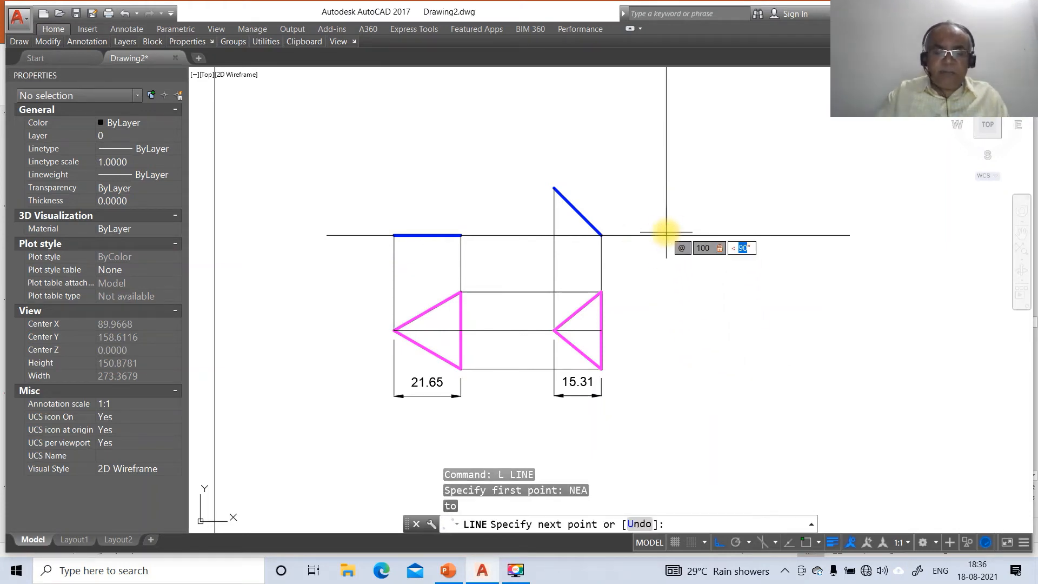
pyautogui.write('-40')
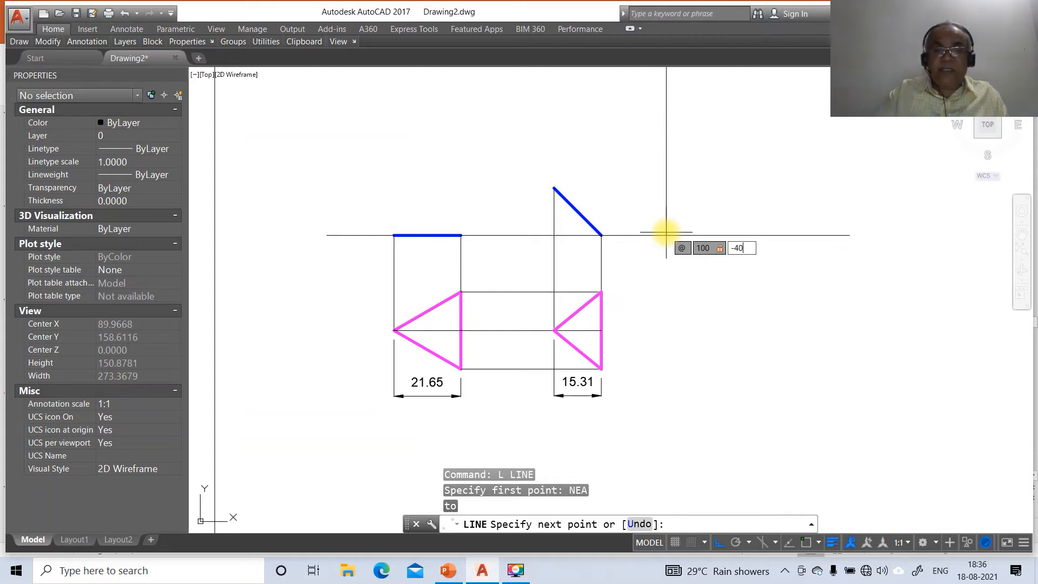
pyautogui.press('Return')
pyautogui.press('Return')
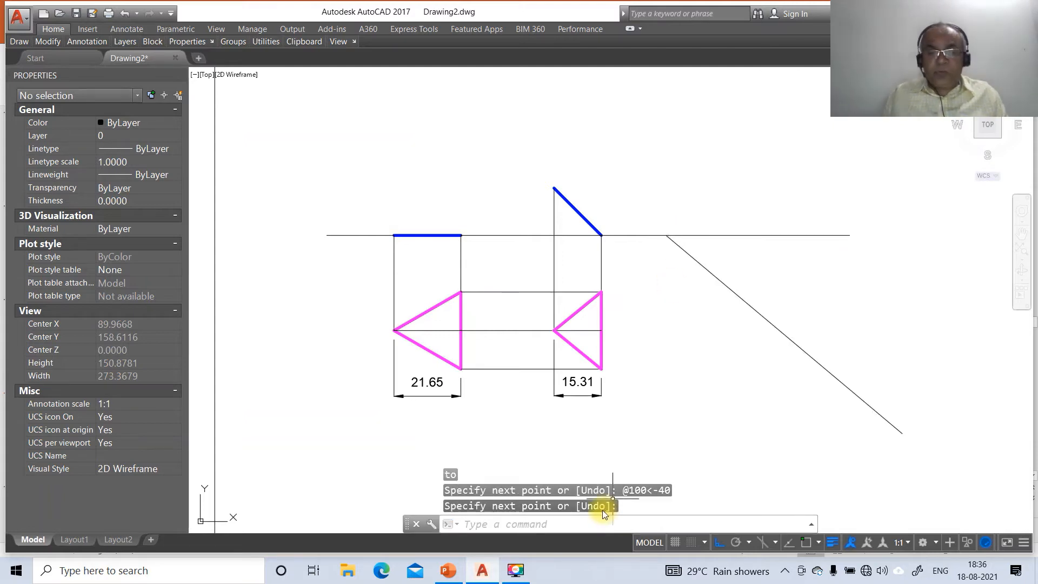
# Check the 40° construction on the PowerPoint slide, return to AutoCAD, and draw a 21.65 mm radius circle centred on the inclined line at about (124, 166)
pyautogui.click(449, 571)
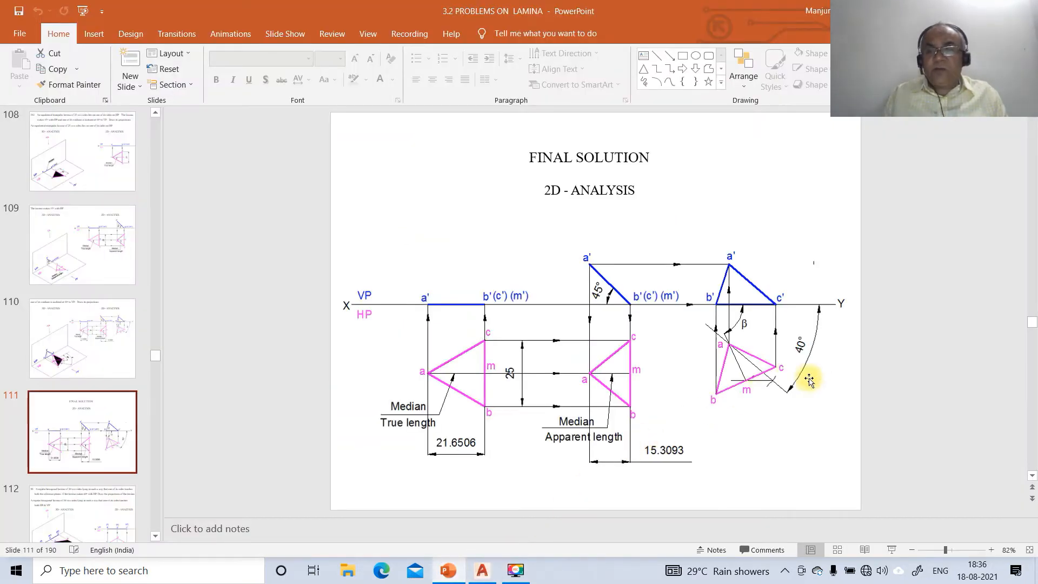
pyautogui.click(481, 568)
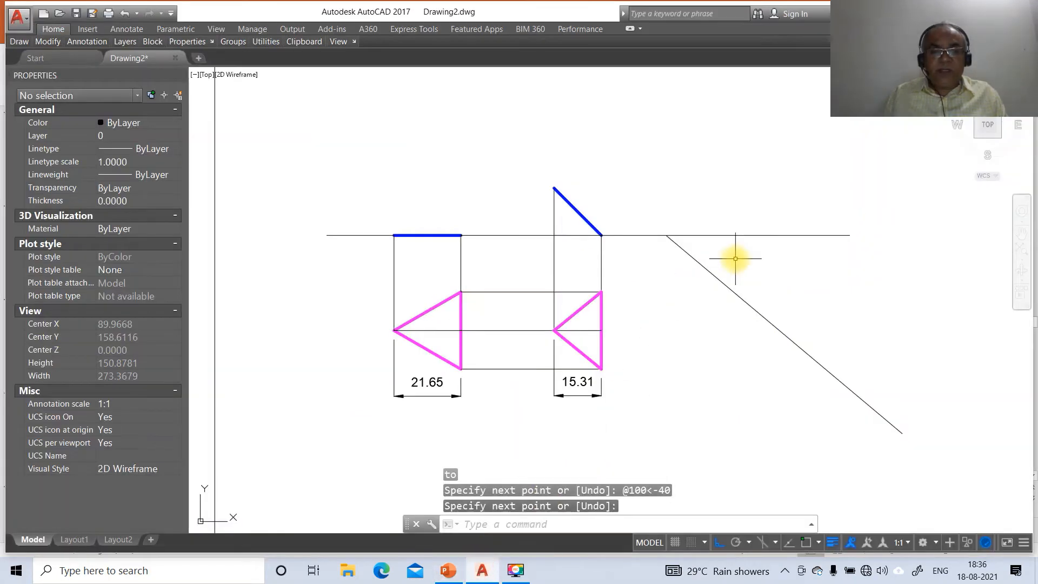
pyautogui.write('c')
pyautogui.press('Return')
pyautogui.write('NEA')
pyautogui.press('Return')
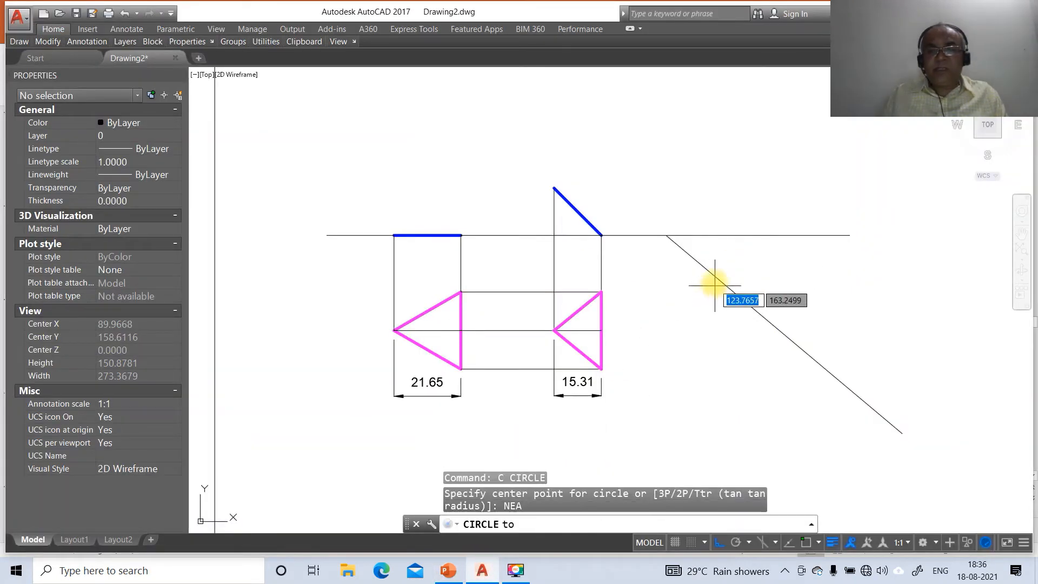
pyautogui.click(715, 276)
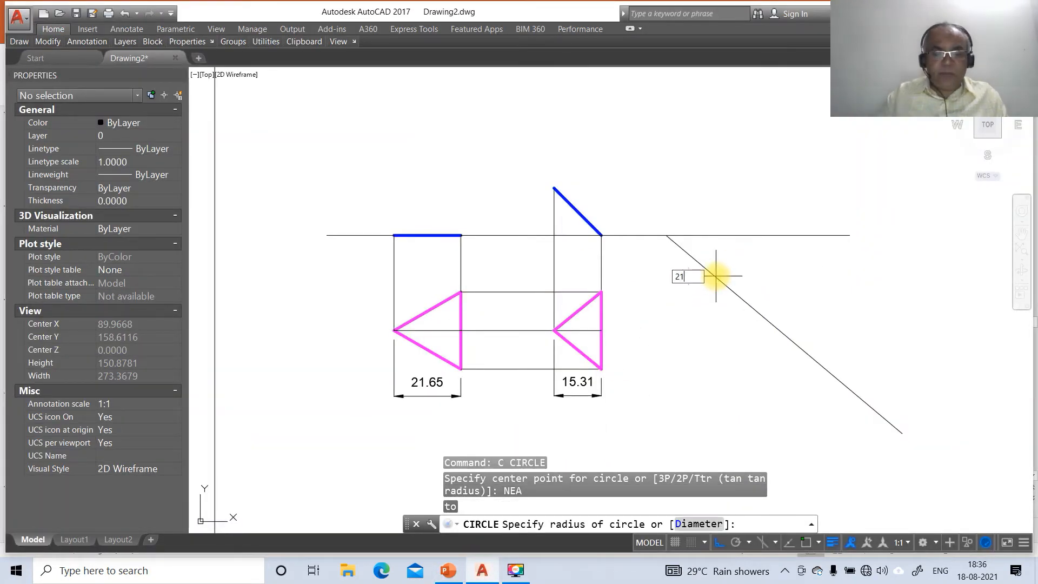
pyautogui.write('21.65')
pyautogui.press('Return')
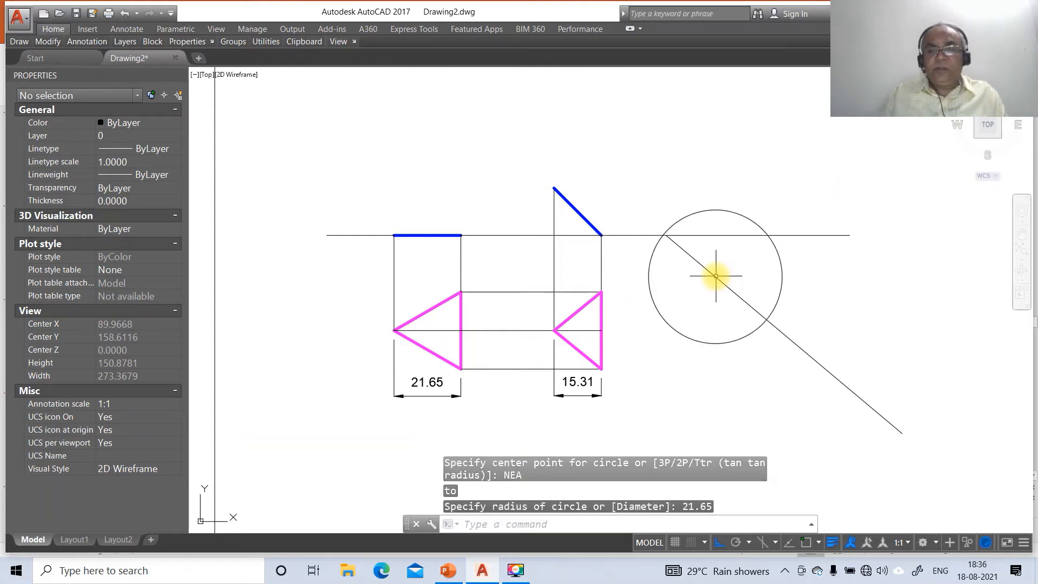
# Draw a short horizontal line leftward from the lower intersection of the circle and the inclined line, ending inside the circle
pyautogui.write('l')
pyautogui.press('Return')
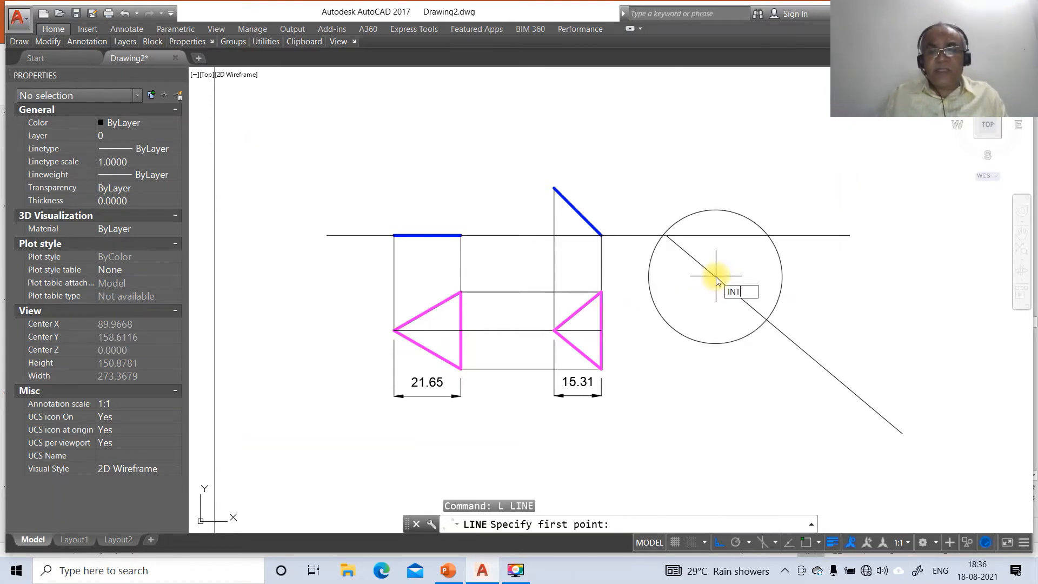
pyautogui.write('INT')
pyautogui.press('Return')
pyautogui.click(766, 321)
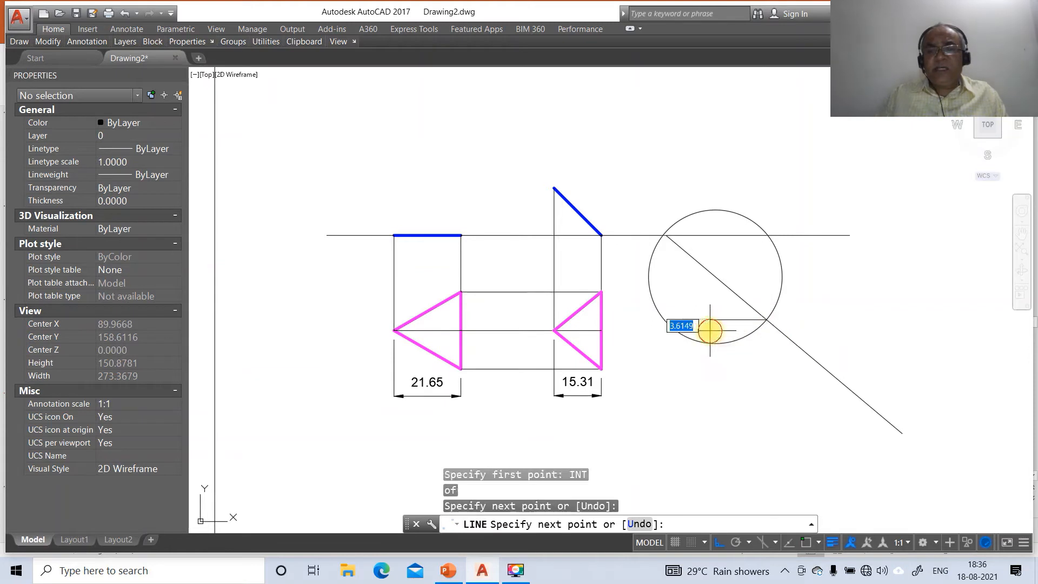
pyautogui.click(710, 330)
pyautogui.press('Return')
# Break the 21.65 mm radius circle on both sides of its lower intersection with the inclined line, isolating a short arc there
pyautogui.write('TR')
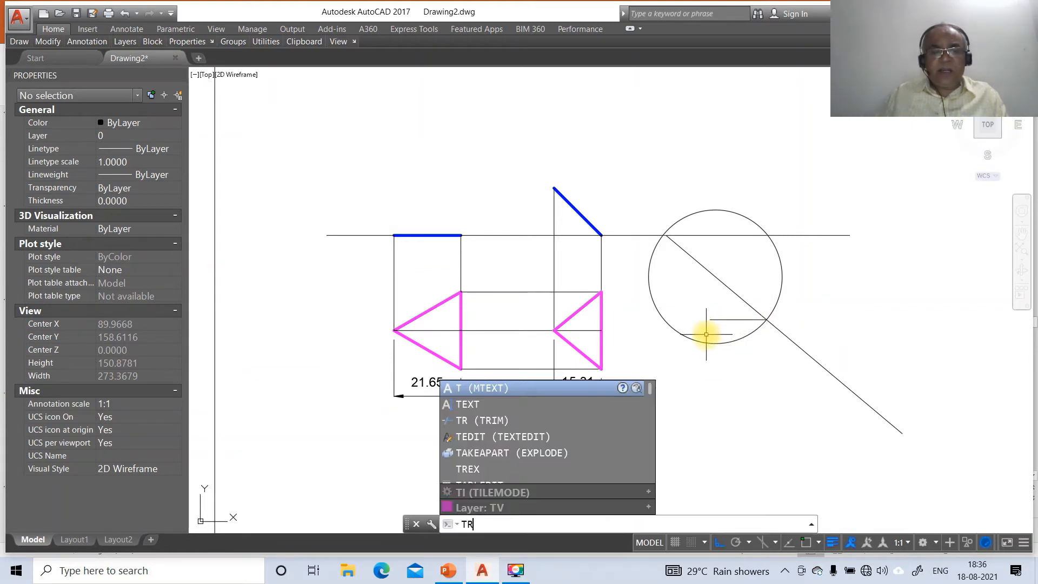
pyautogui.press('Escape')
pyautogui.write('BR')
pyautogui.press('Return')
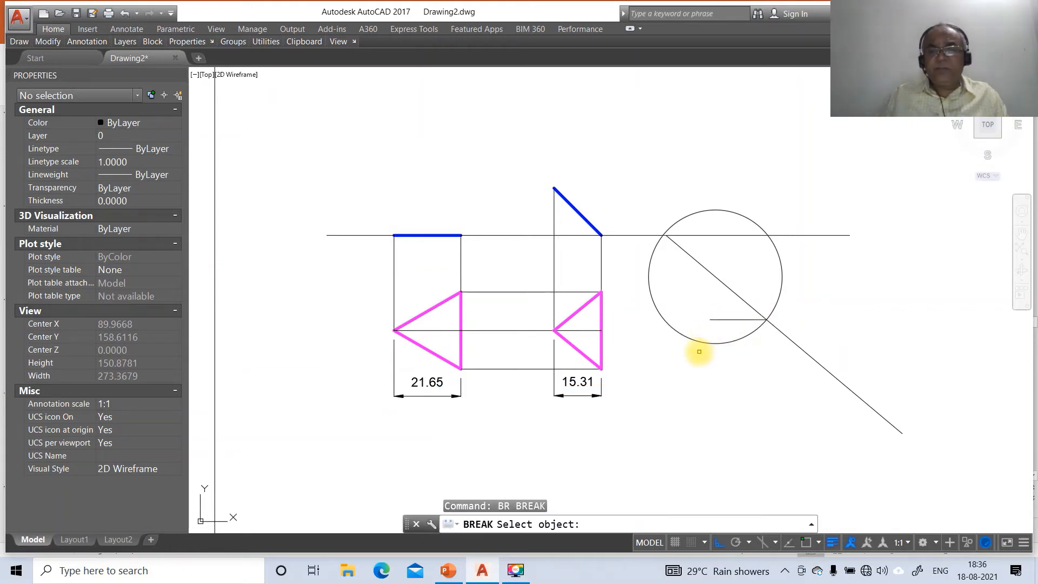
pyautogui.click(705, 344)
pyautogui.click(766, 321)
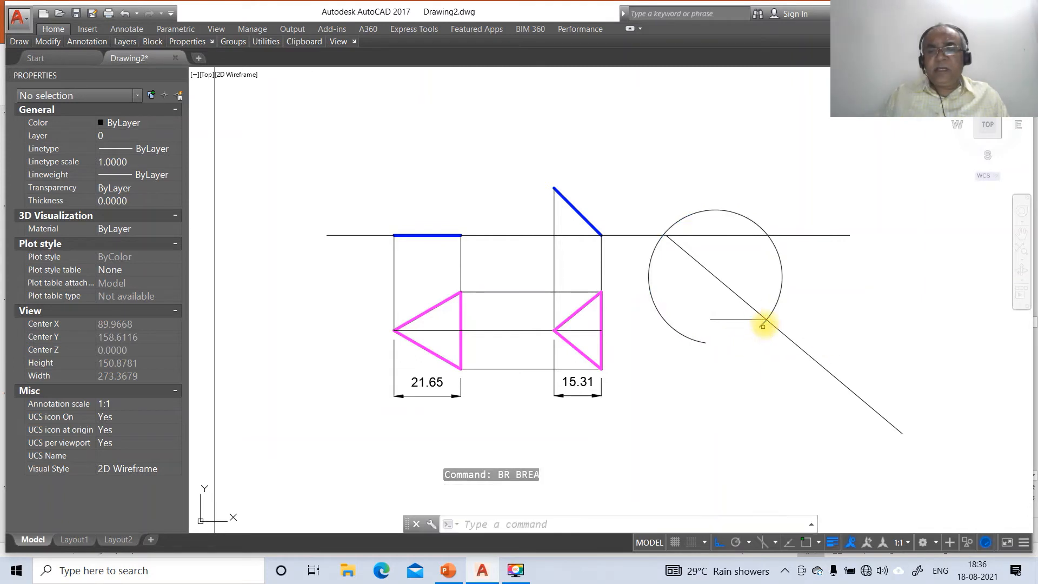
pyautogui.press('Return')
pyautogui.click(769, 315)
pyautogui.click(806, 274)
# Erase the large remaining arc of the circle, keeping only the short arc across the inclined line
pyautogui.write('E')
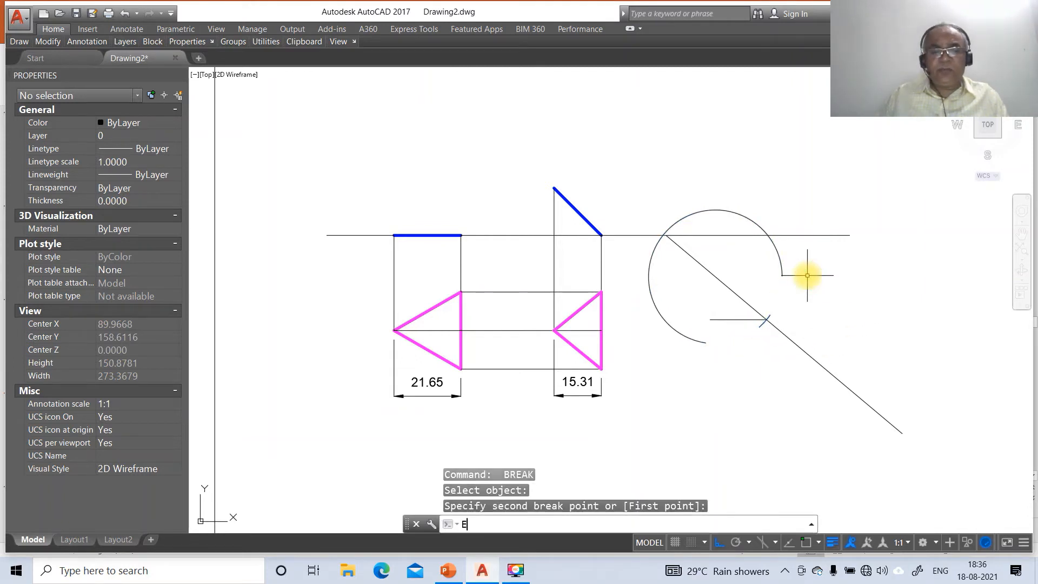
pyautogui.press('Return')
pyautogui.click(781, 259)
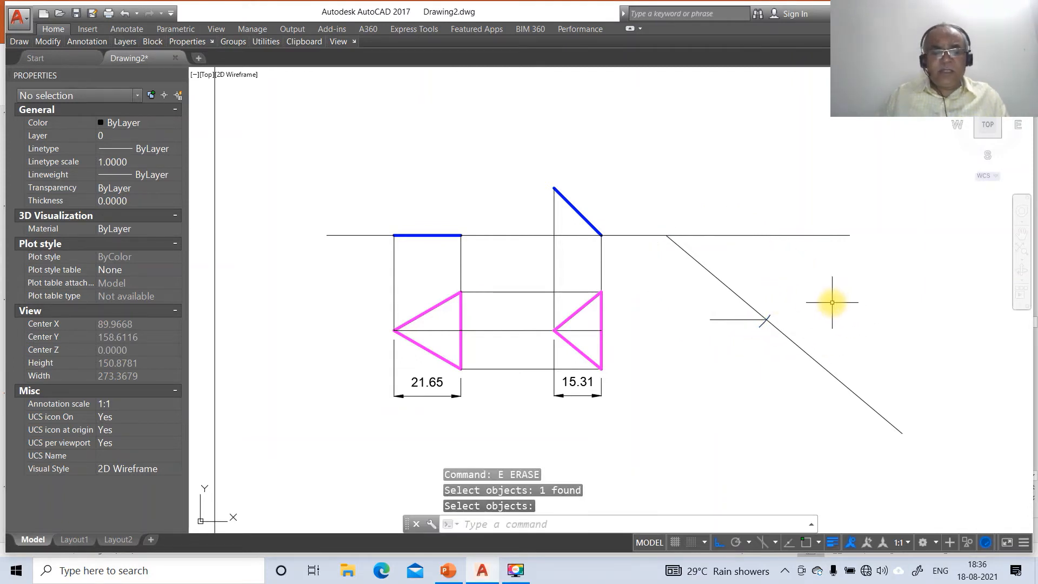
pyautogui.press('Return')
# Trim the part of the inclined line that extends beyond the short arc
pyautogui.write('TR')
pyautogui.press('Return')
pyautogui.click(762, 322)
pyautogui.press('Return')
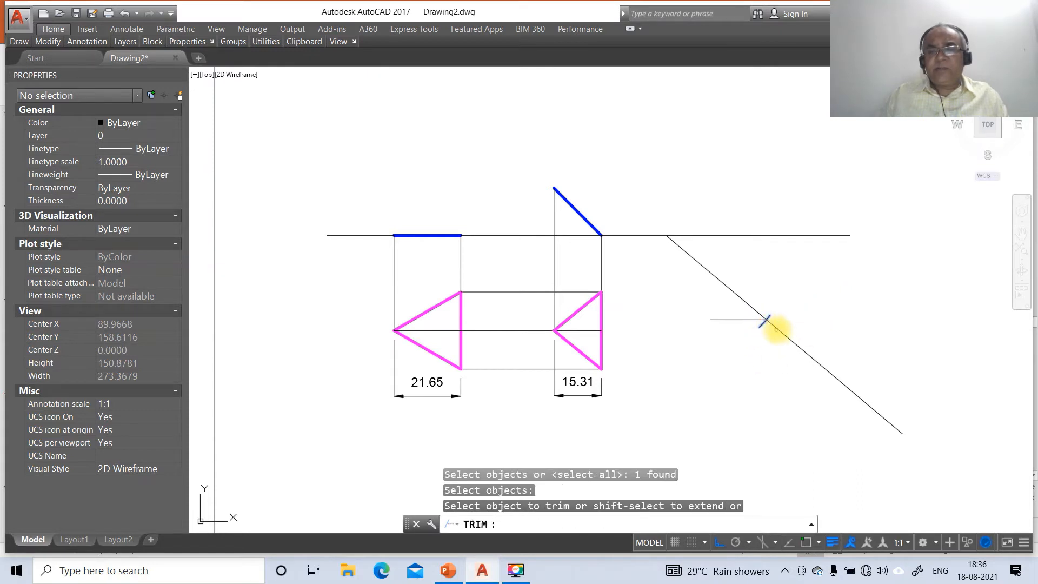
pyautogui.click(781, 331)
pyautogui.press('Return')
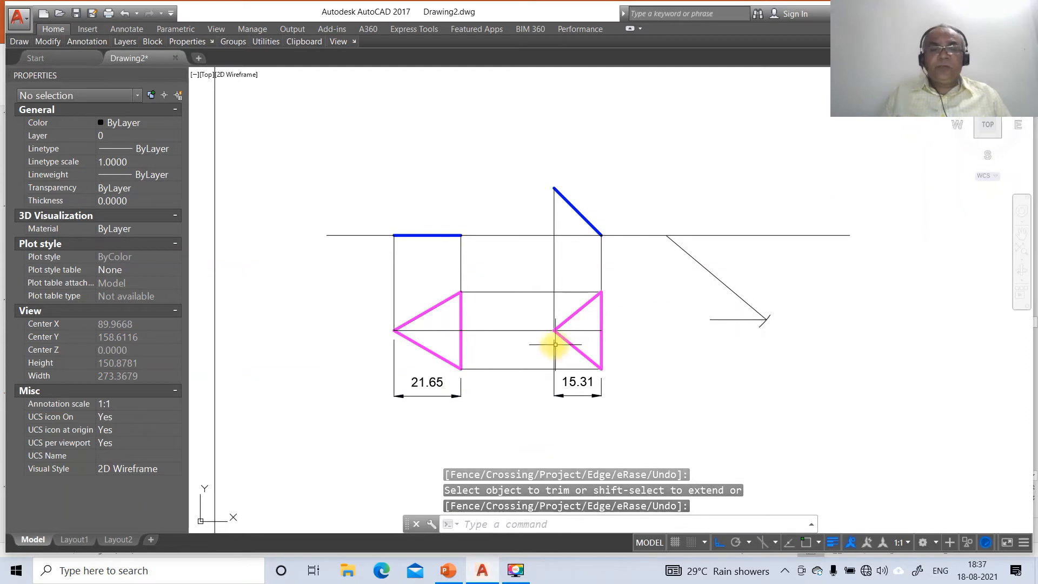
# List the short arc's properties to check its radius and centre point
pyautogui.write('LI')
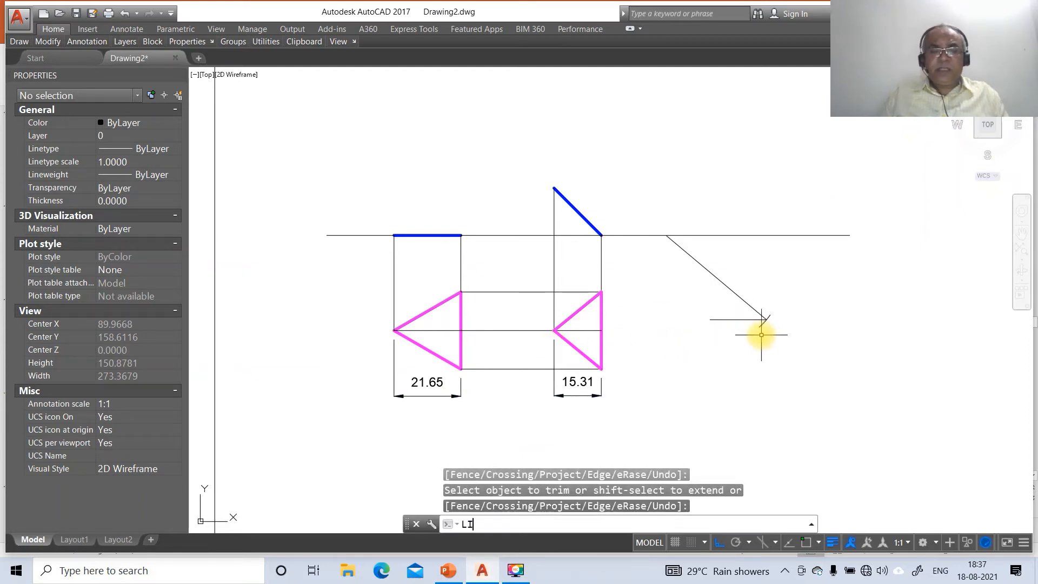
pyautogui.press('Return')
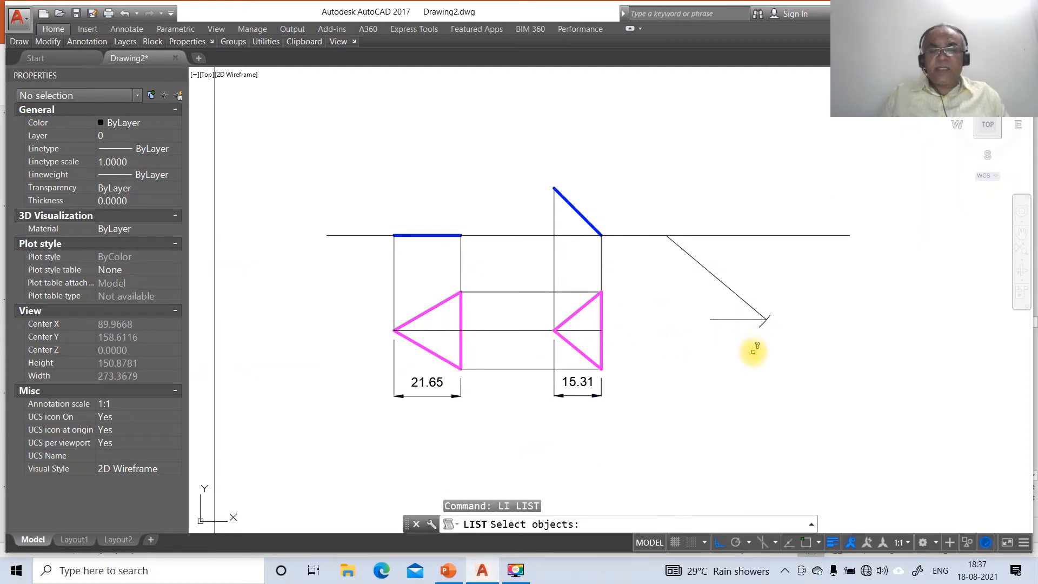
pyautogui.click(766, 321)
pyautogui.press('Return')
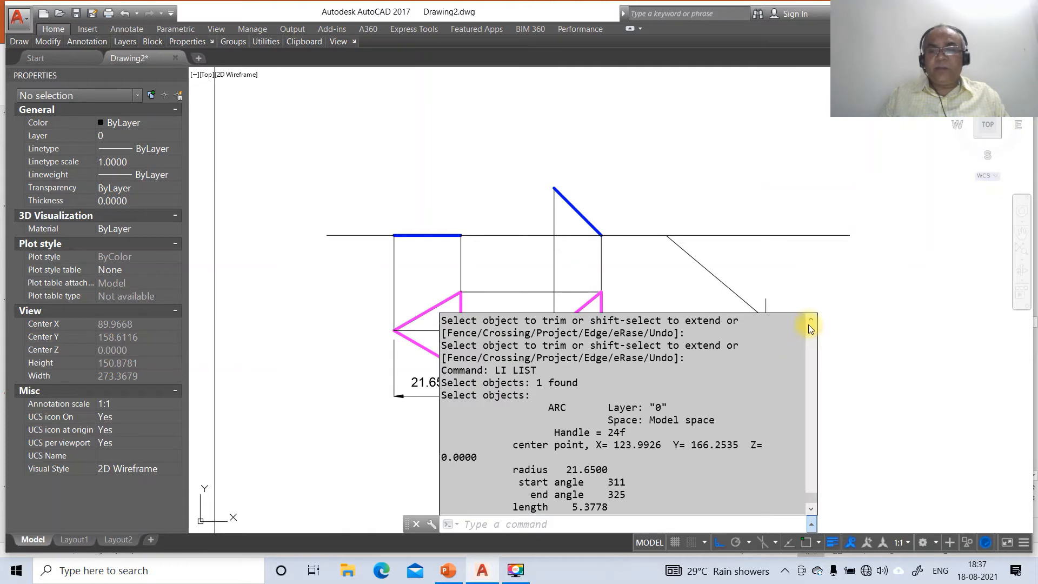
pyautogui.press('Escape')
pyautogui.press('Escape')
pyautogui.press('Escape')
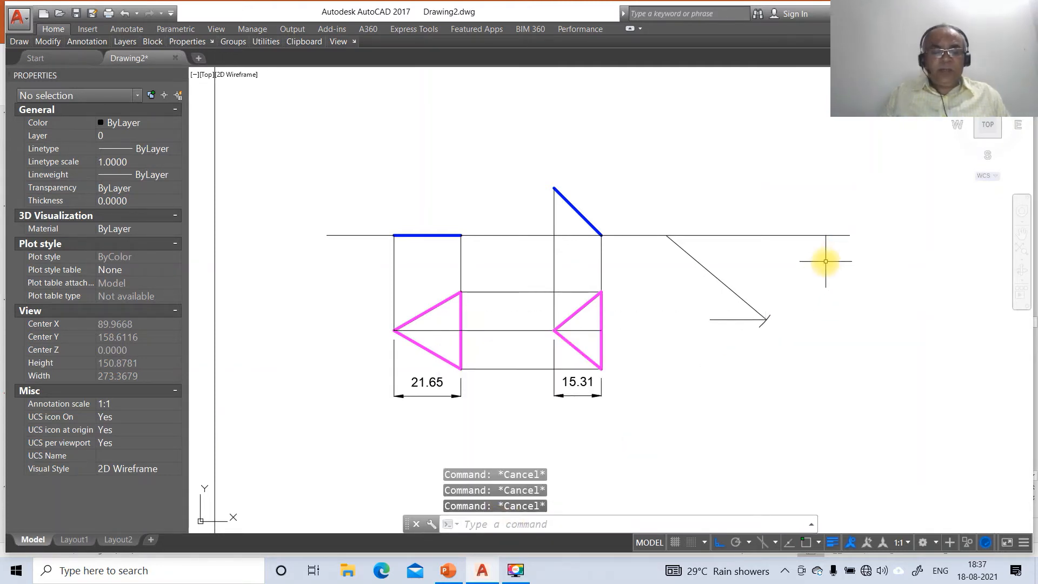
# Draw a 15.31 mm radius circle centred on the short arc's centre point
pyautogui.write('c')
pyautogui.press('Return')
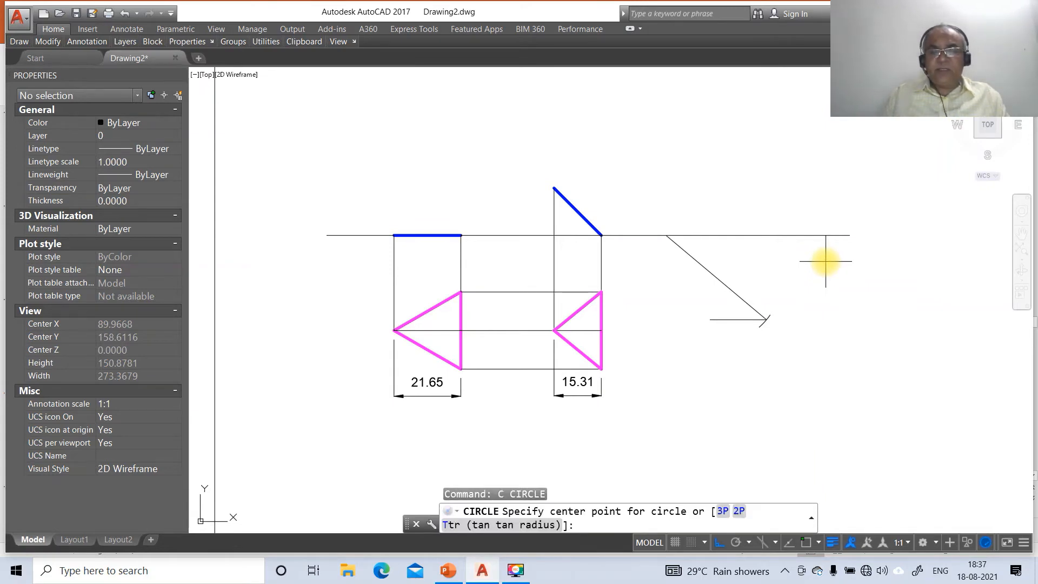
pyautogui.write('cen')
pyautogui.press('Return')
pyautogui.click(765, 324)
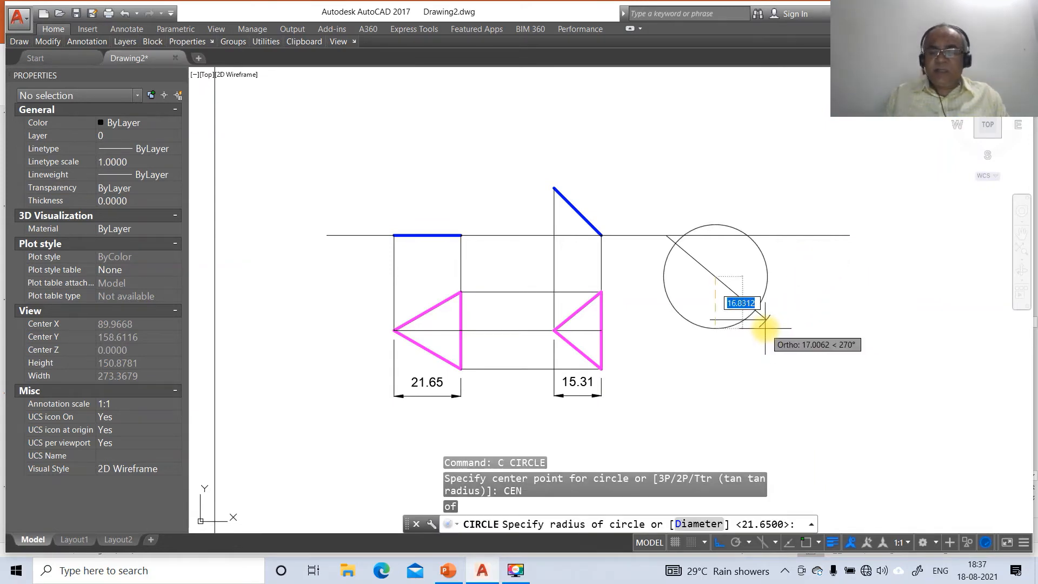
pyautogui.write('15.31')
pyautogui.press('Return')
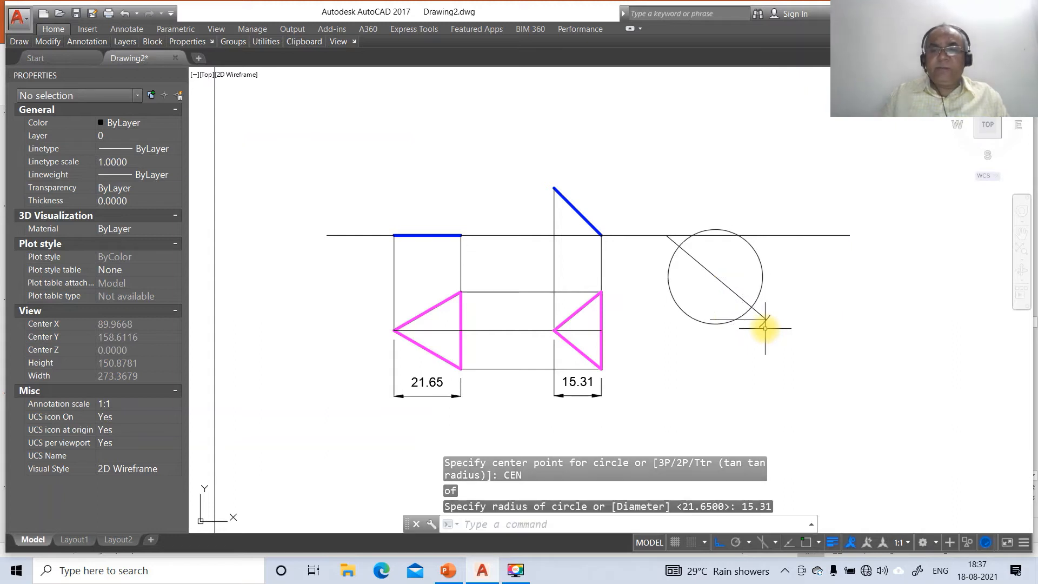
# Start the Break operation for the 15.31 mm radius circle
pyautogui.write('br')
pyautogui.press('Return')
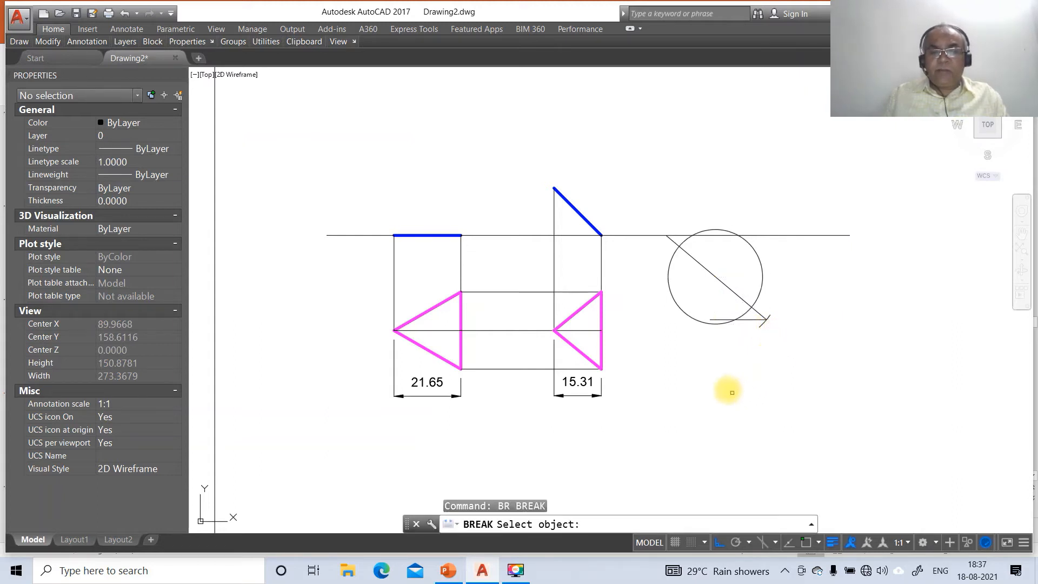
# Break the circle on both sides of its lower crossing with the horizontal line, leaving a short arc there
pyautogui.click(709, 327)
pyautogui.click(728, 320)
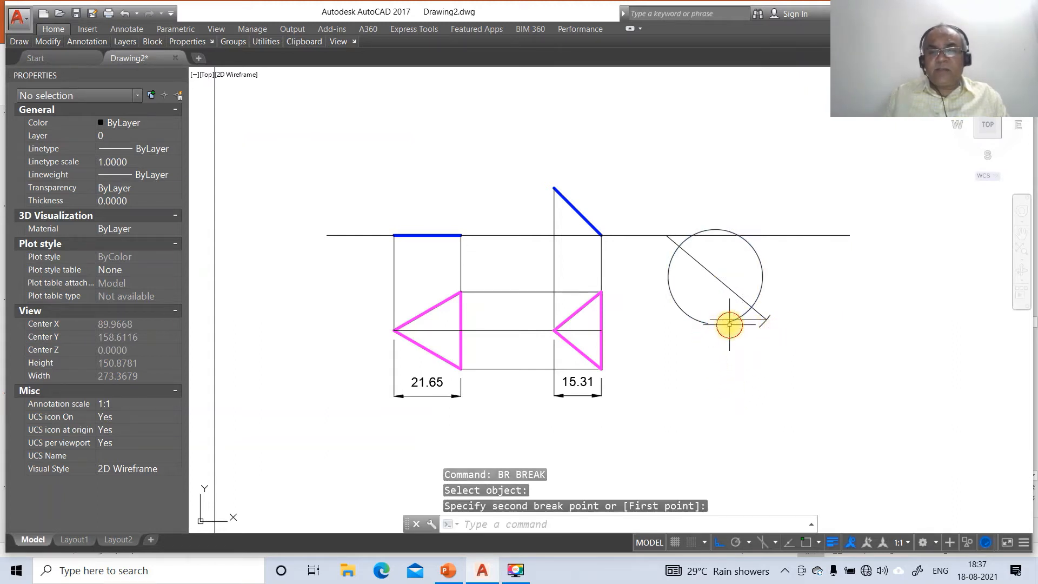
pyautogui.press('Return')
pyautogui.click(740, 315)
pyautogui.click(754, 304)
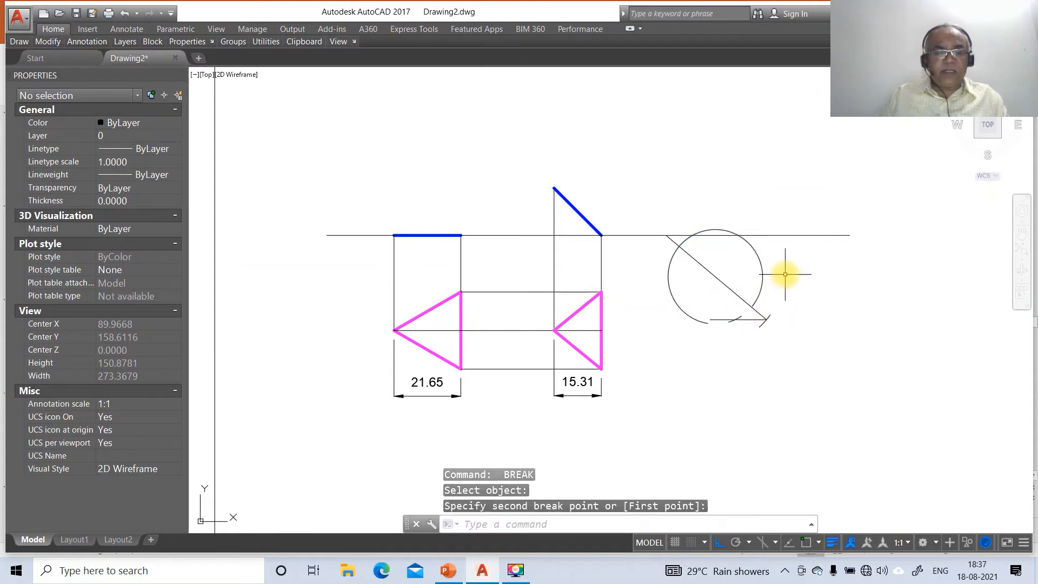
# Erase the remaining large part of the circle and the horizontal dimension below the larger left triangle
pyautogui.write('e')
pyautogui.press('Return')
pyautogui.click(766, 276)
pyautogui.press('Return')
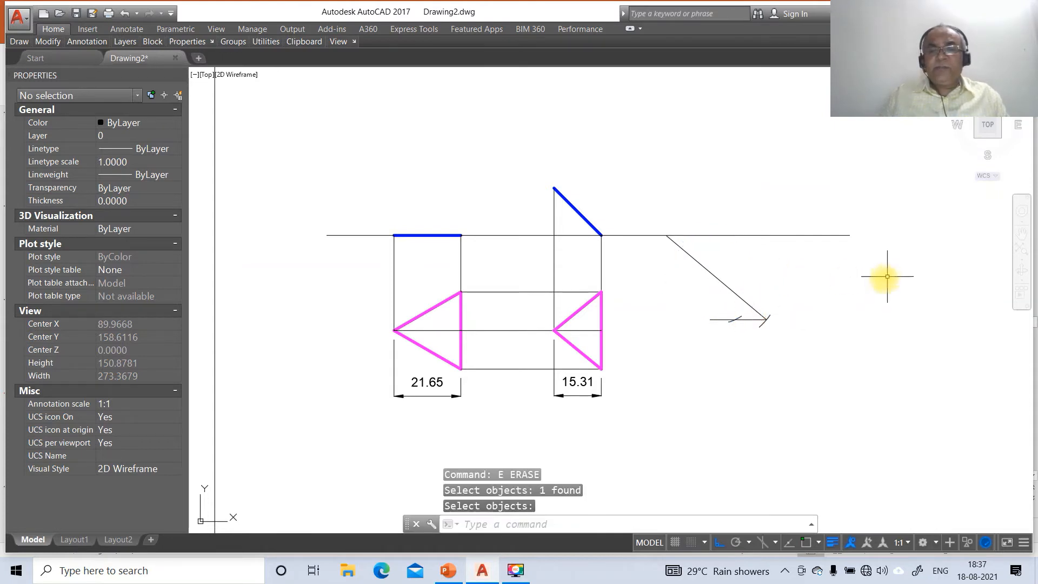
pyautogui.press('Return')
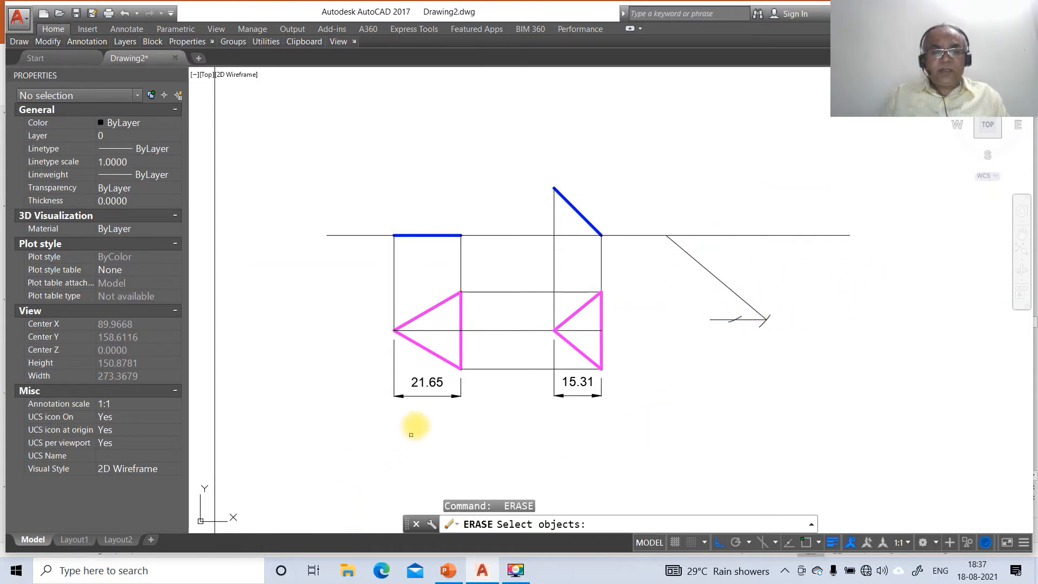
pyautogui.click(424, 398)
pyautogui.press('Return')
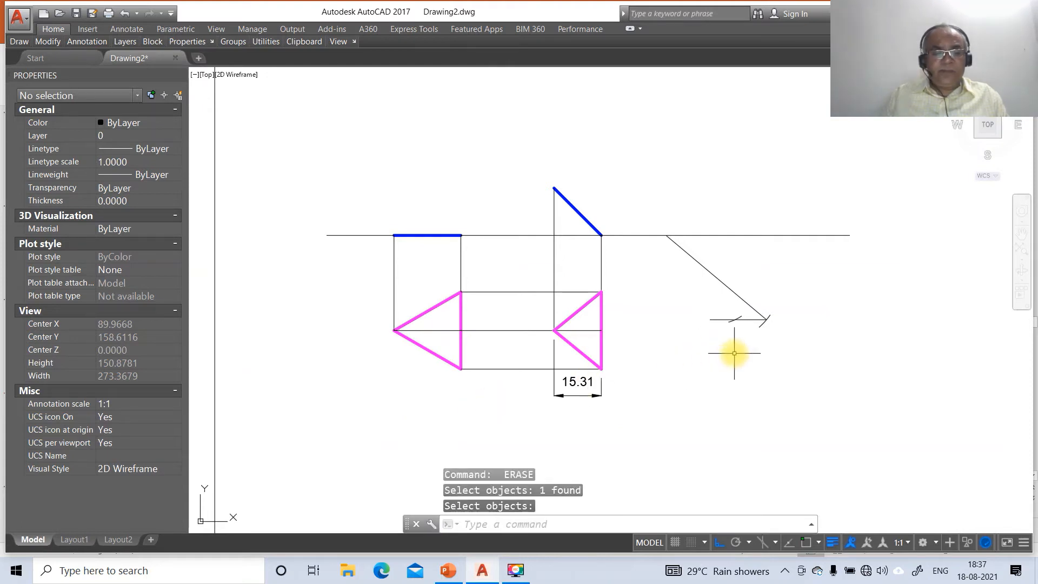
# List the properties of the short arc crossing the horizontal line to check its radius
pyautogui.write('C')
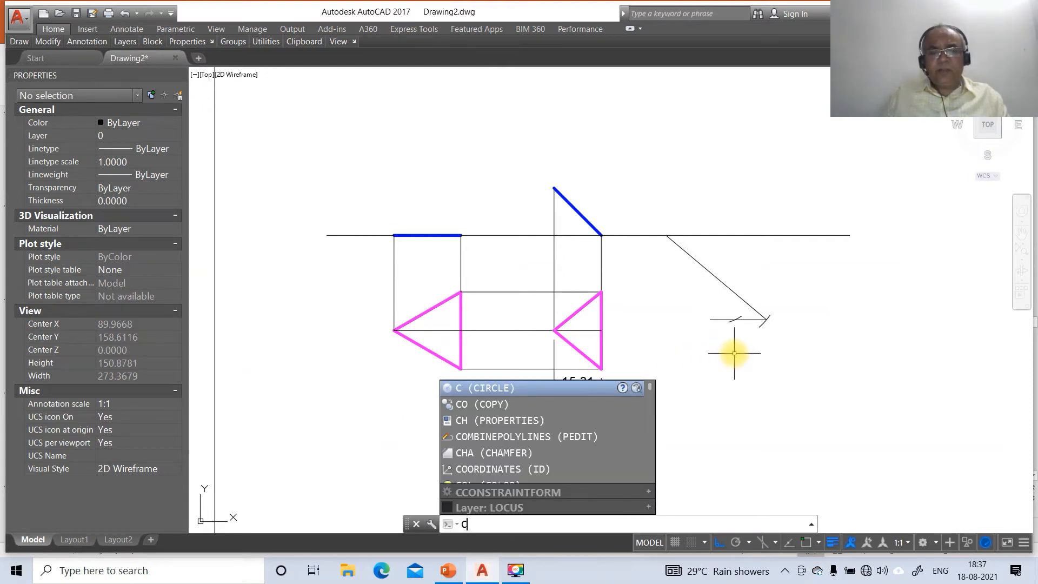
pyautogui.press('Escape')
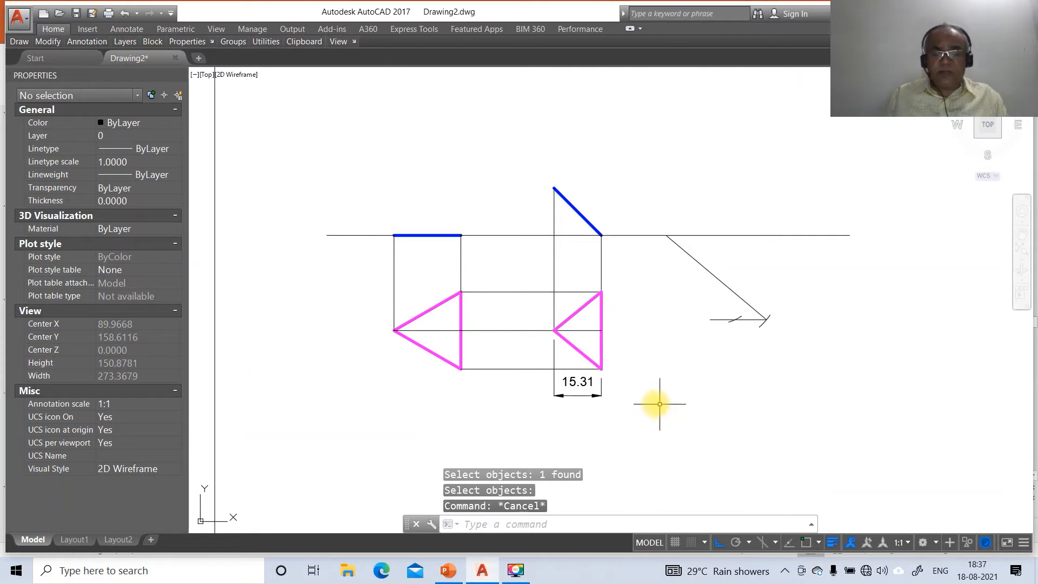
pyautogui.write('LI')
pyautogui.press('Return')
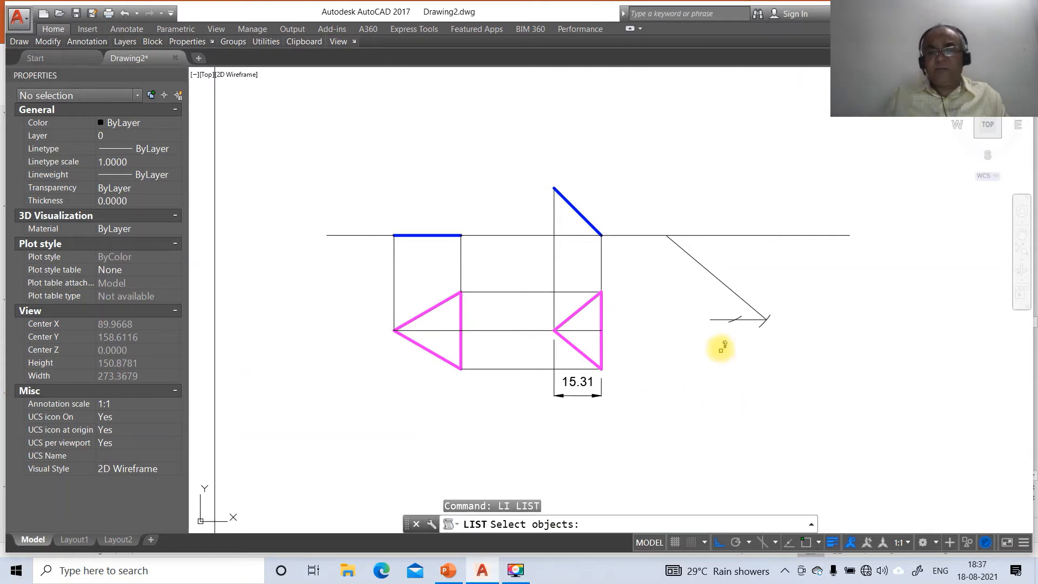
pyautogui.click(732, 320)
pyautogui.press('Return')
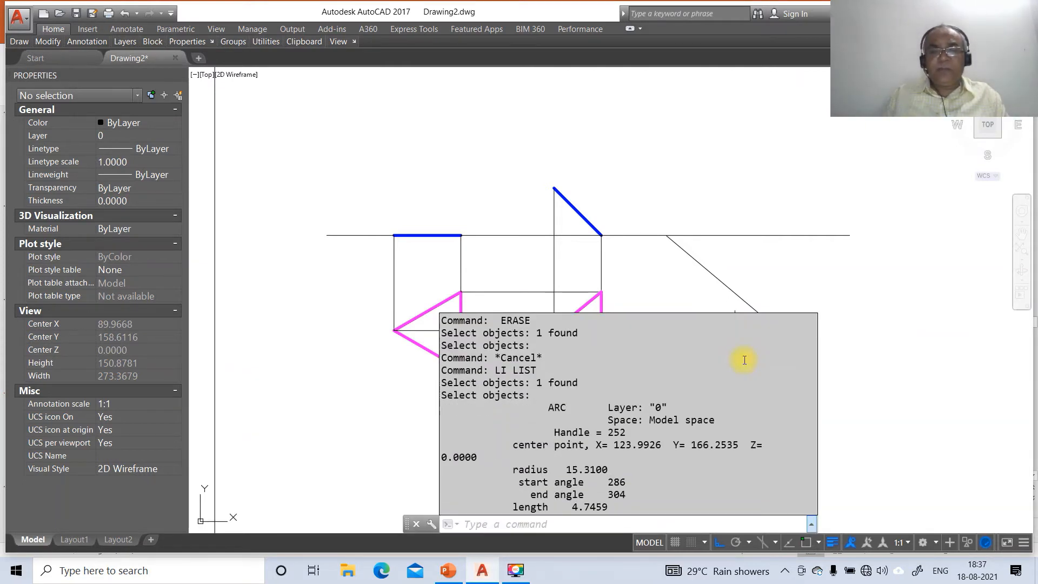
pyautogui.press('Escape')
pyautogui.press('Escape')
pyautogui.press('Escape')
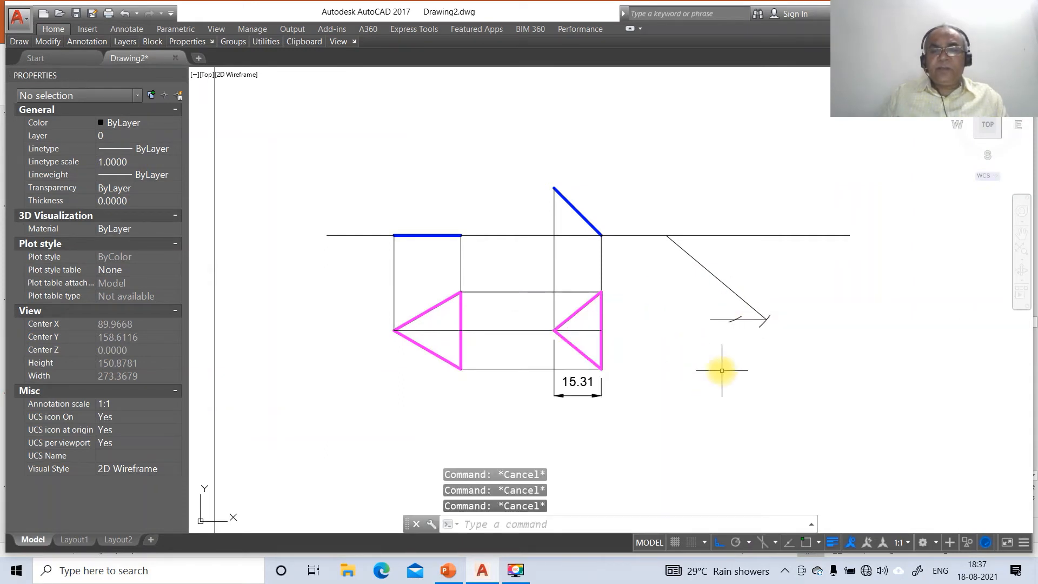
# Erase the horizontal dimension below the second triangle
pyautogui.write('e')
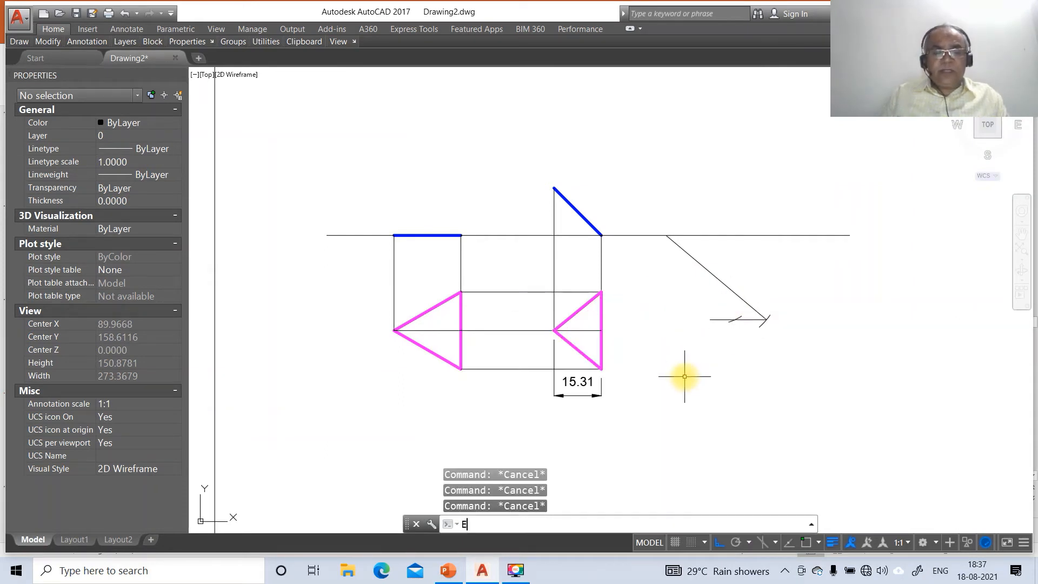
pyautogui.press('Return')
pyautogui.click(572, 396)
pyautogui.press('Return')
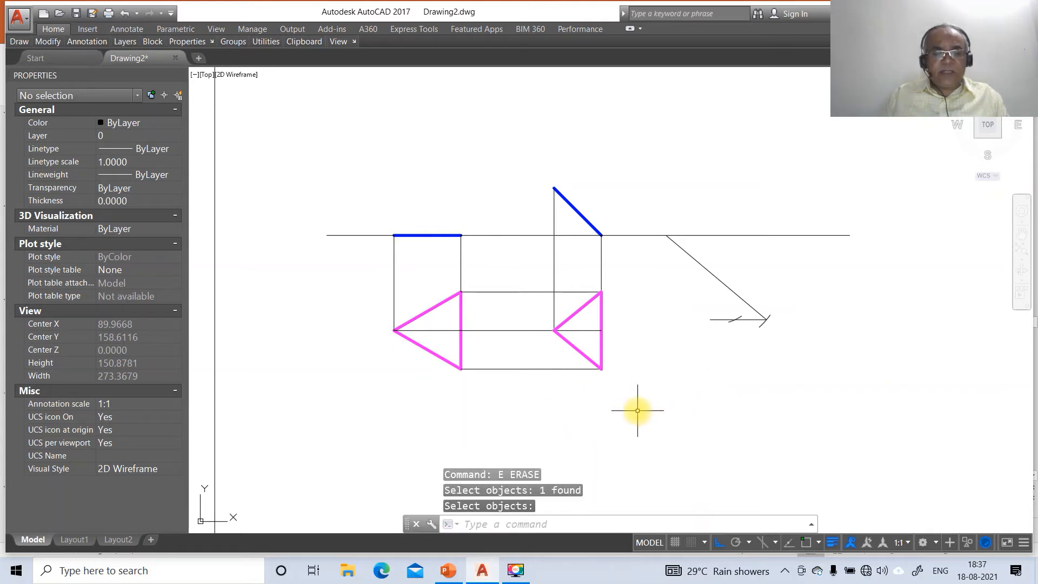
# Copy the second triangle with its centre line from its apex intersection to the centre of the short arc
pyautogui.write('co')
pyautogui.press('Return')
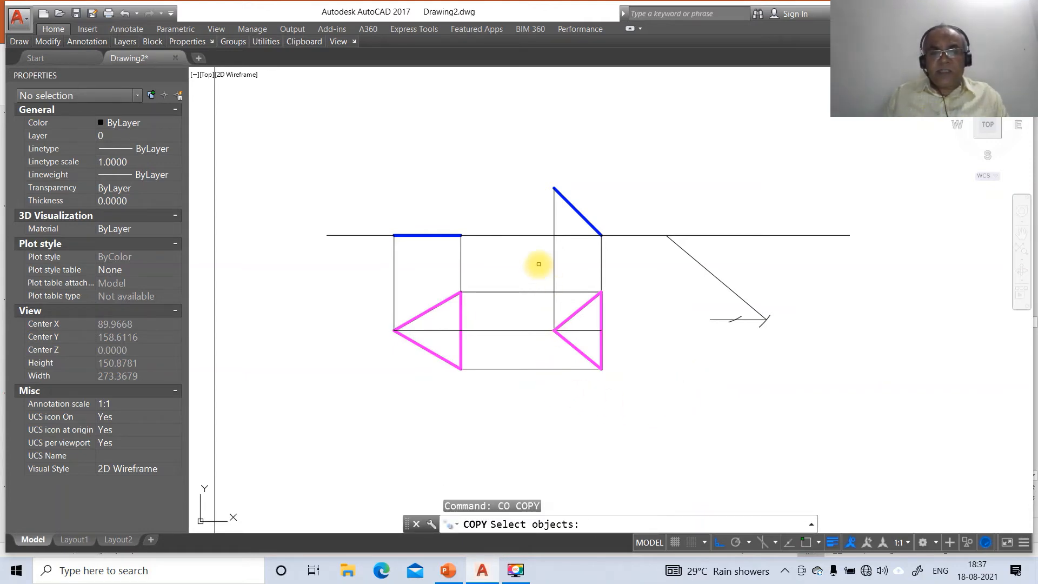
pyautogui.click(539, 264)
pyautogui.click(643, 398)
pyautogui.press('Return')
pyautogui.write('in')
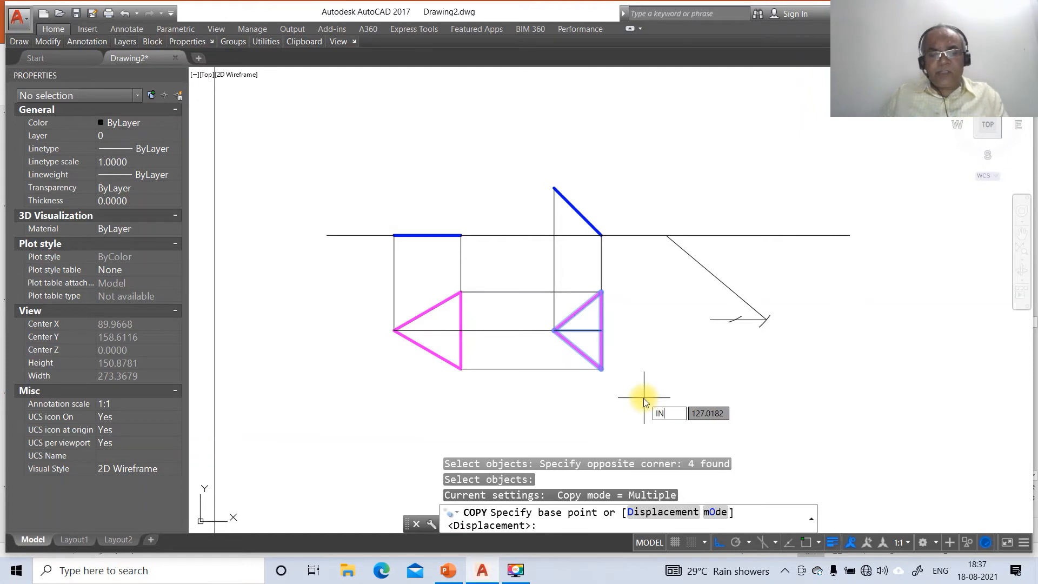
pyautogui.write('t')
pyautogui.press('Return')
pyautogui.click(554, 330)
pyautogui.write('c')
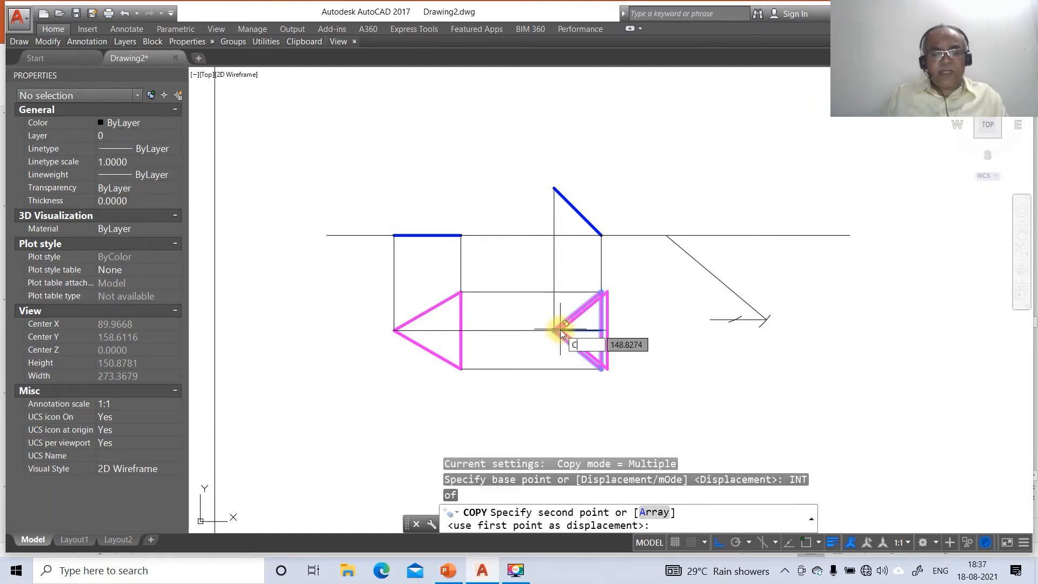
pyautogui.write('emen')
pyautogui.press('Return')
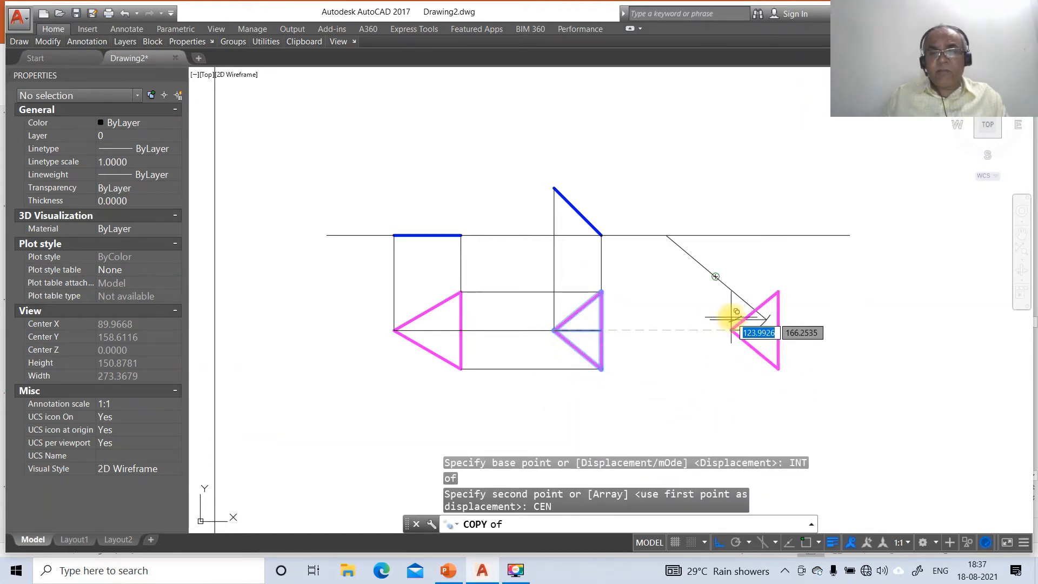
pyautogui.click(736, 312)
# Rotate the copied triangle about its apex by reference angle 0 so its centre line meets the intersection of the short arc and horizontal line
pyautogui.write('z')
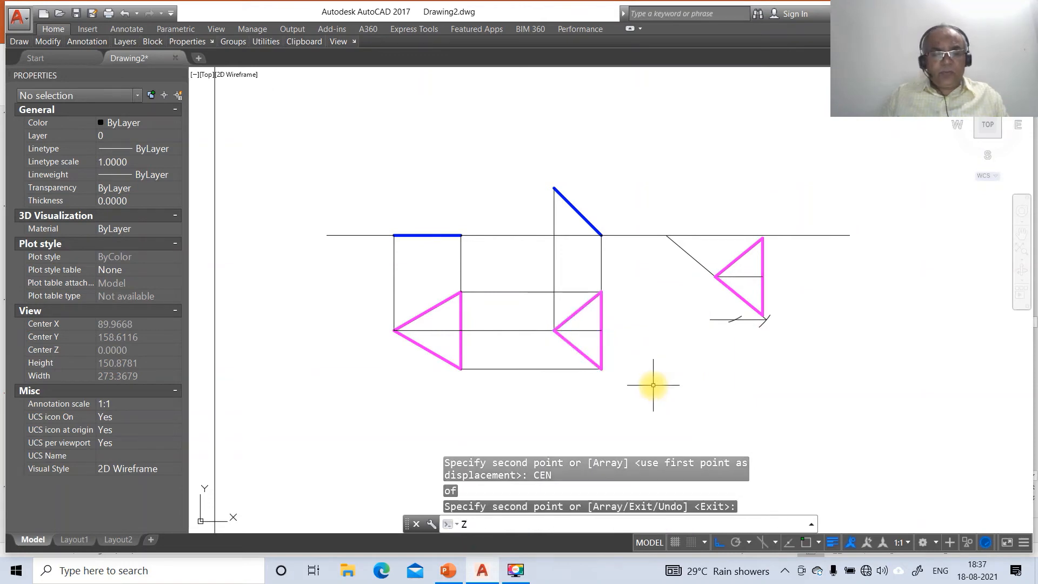
pyautogui.press('Return')
pyautogui.write('w')
pyautogui.press('Return')
pyautogui.click(520, 172)
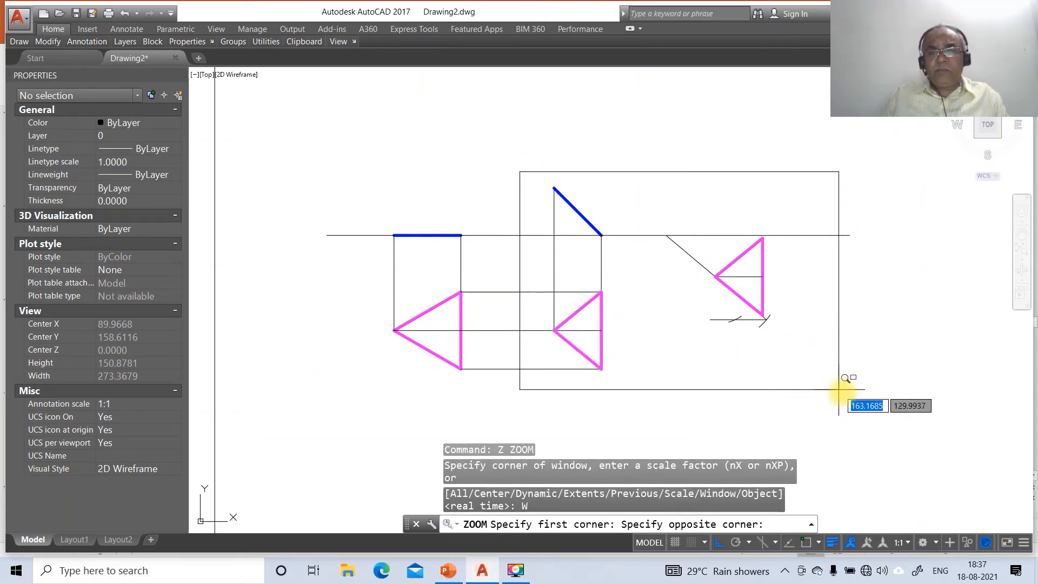
pyautogui.click(838, 389)
pyautogui.write('RO')
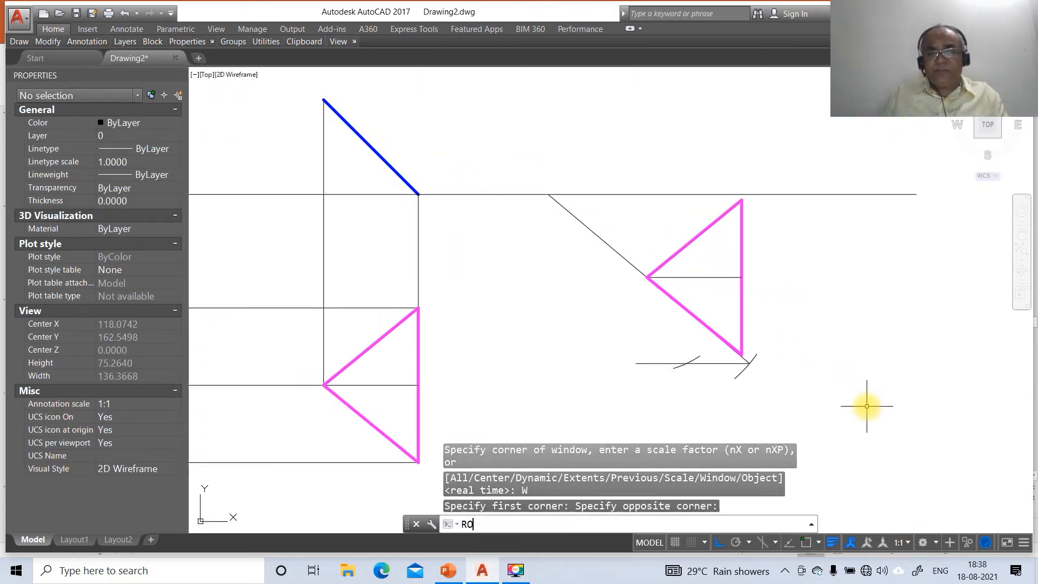
pyautogui.press('Return')
pyautogui.click(623, 146)
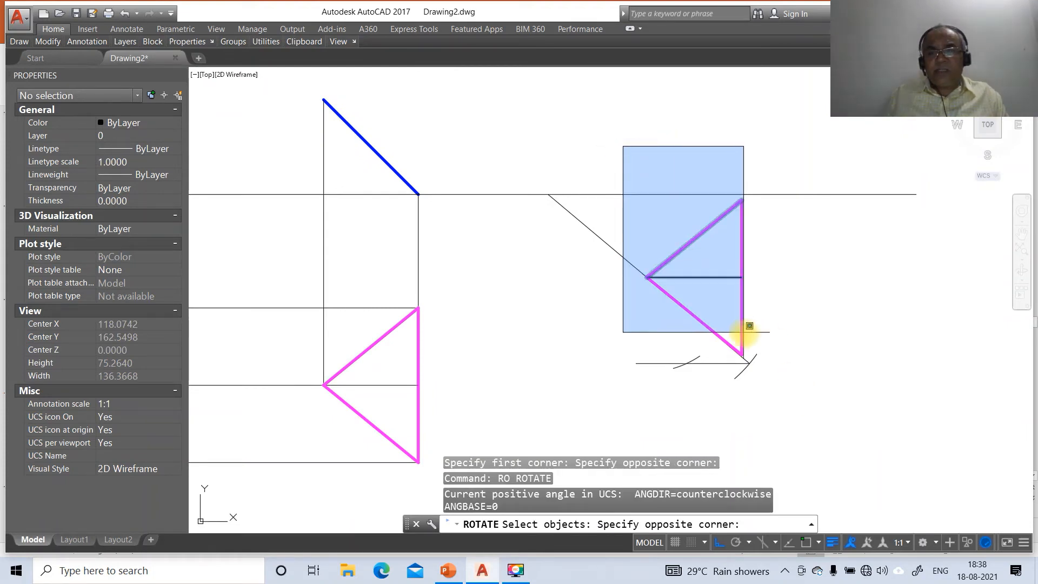
pyautogui.click(750, 360)
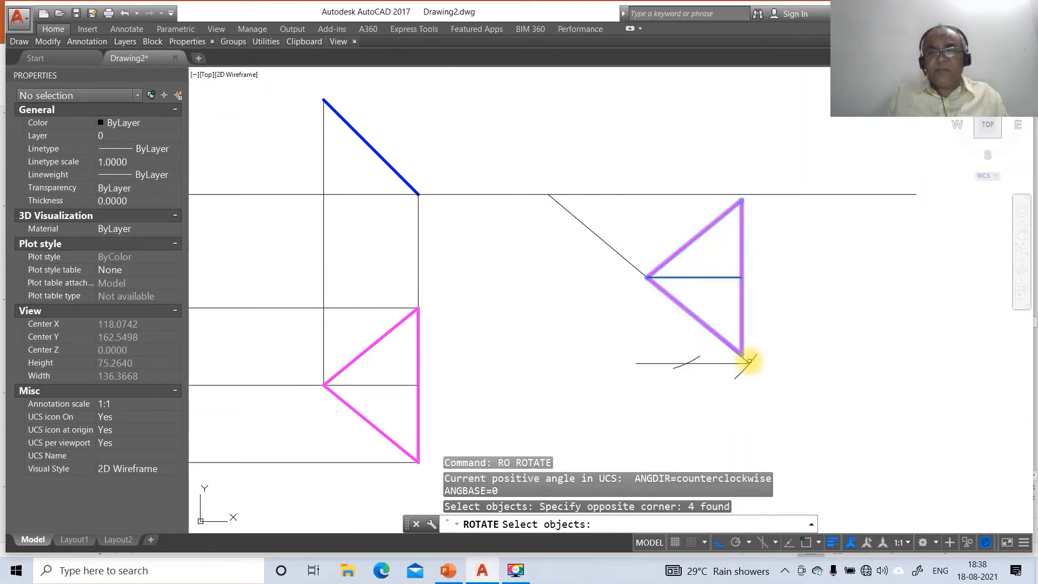
pyautogui.press('Return')
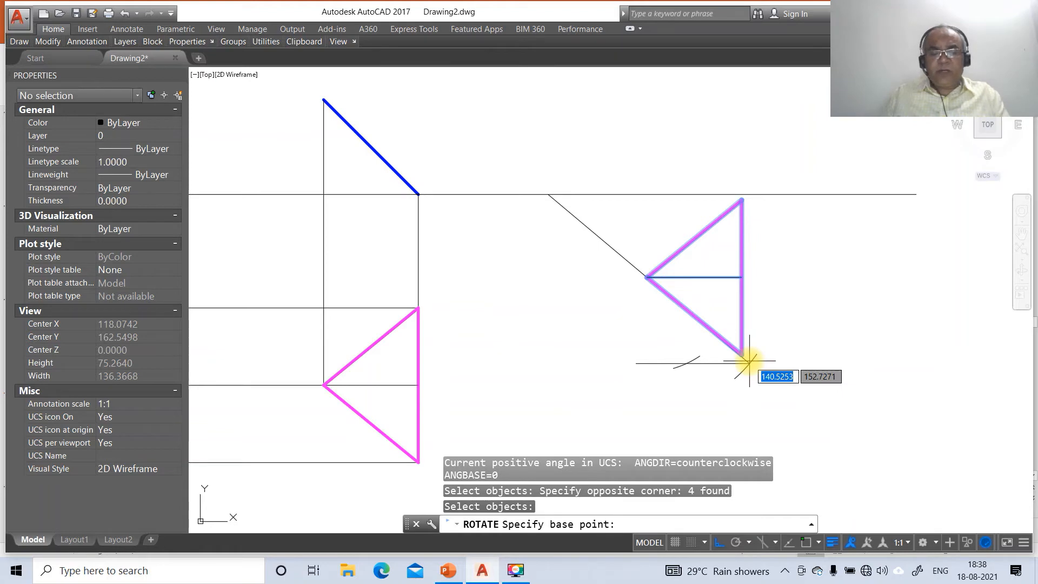
pyautogui.press('Return')
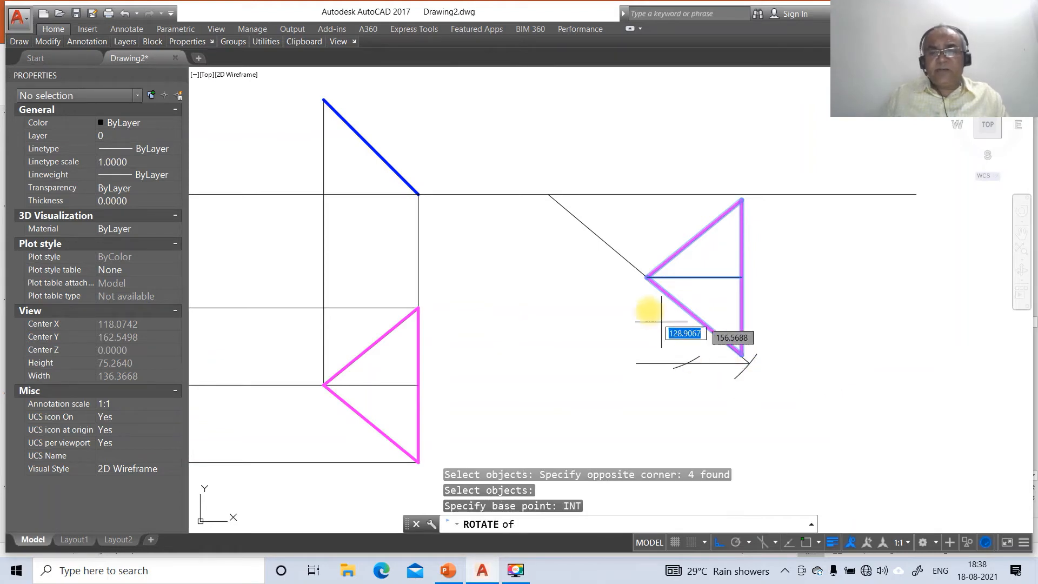
pyautogui.click(652, 276)
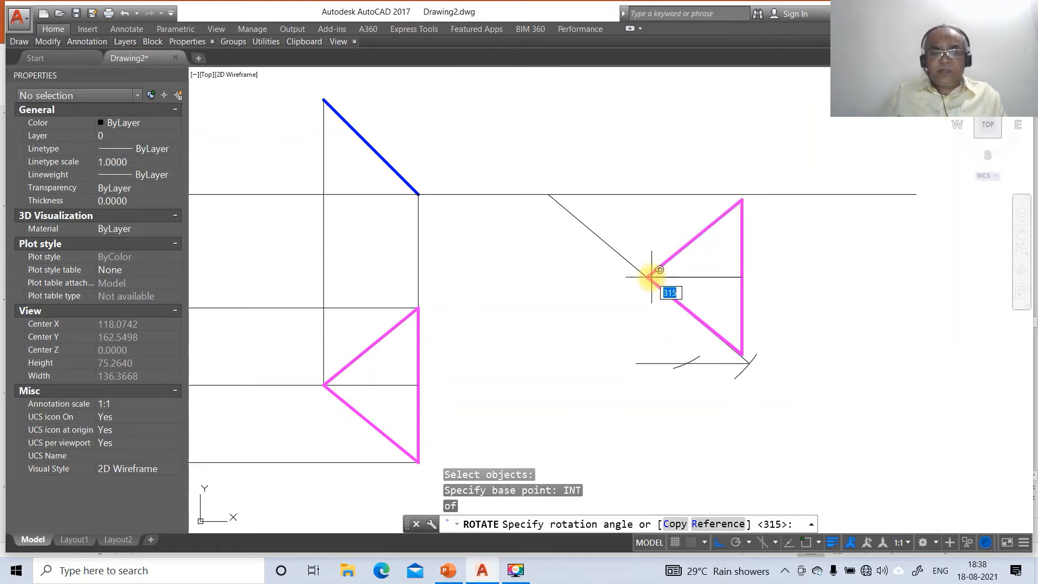
pyautogui.press('Return')
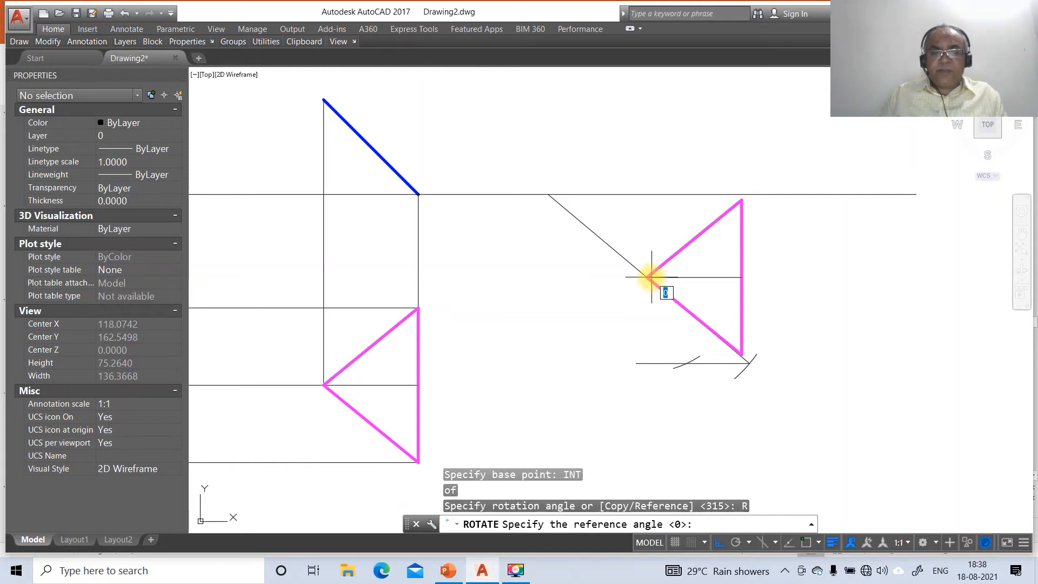
pyautogui.press('Return')
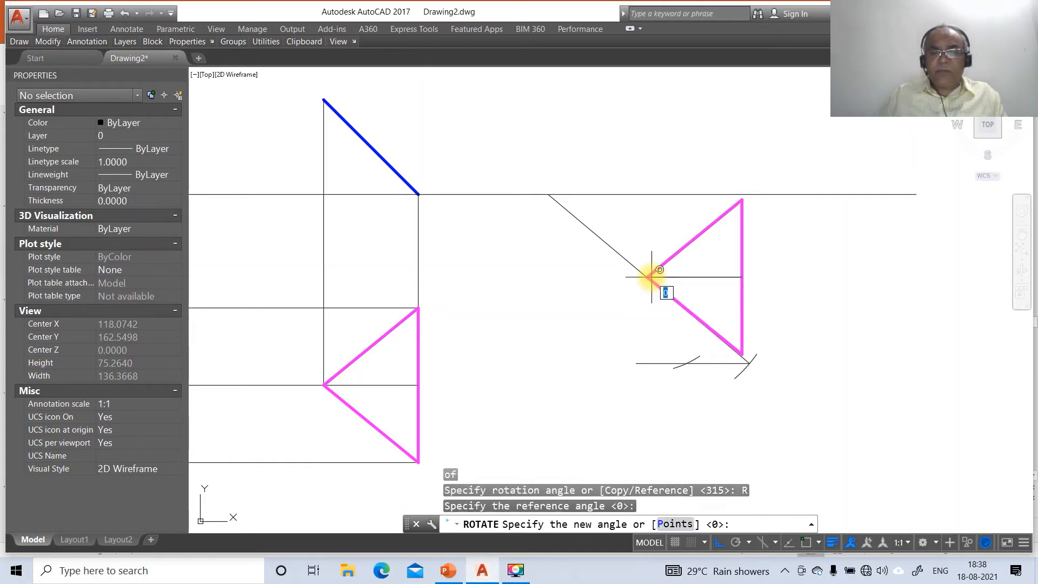
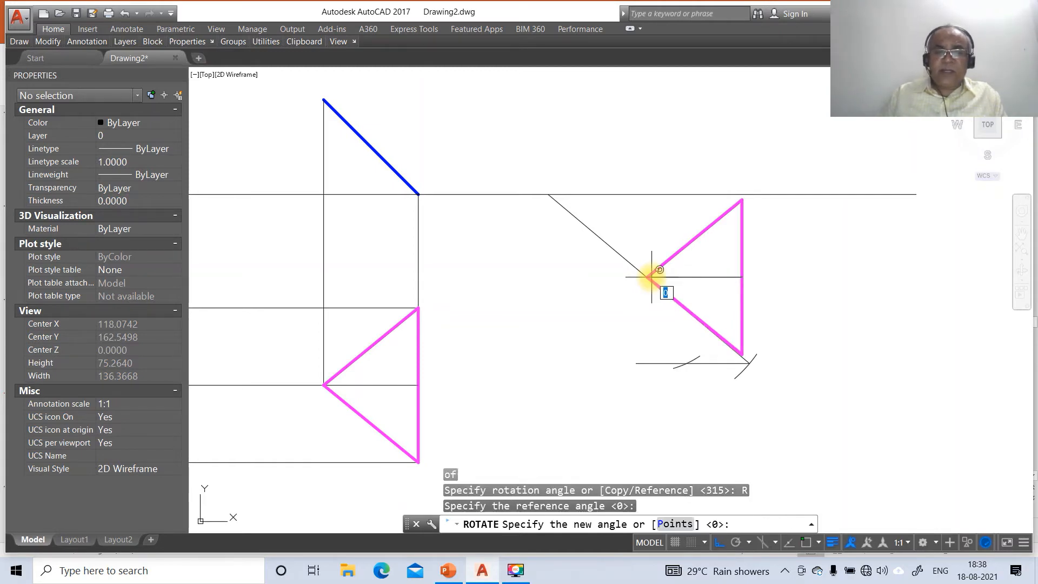
pyautogui.press('Return')
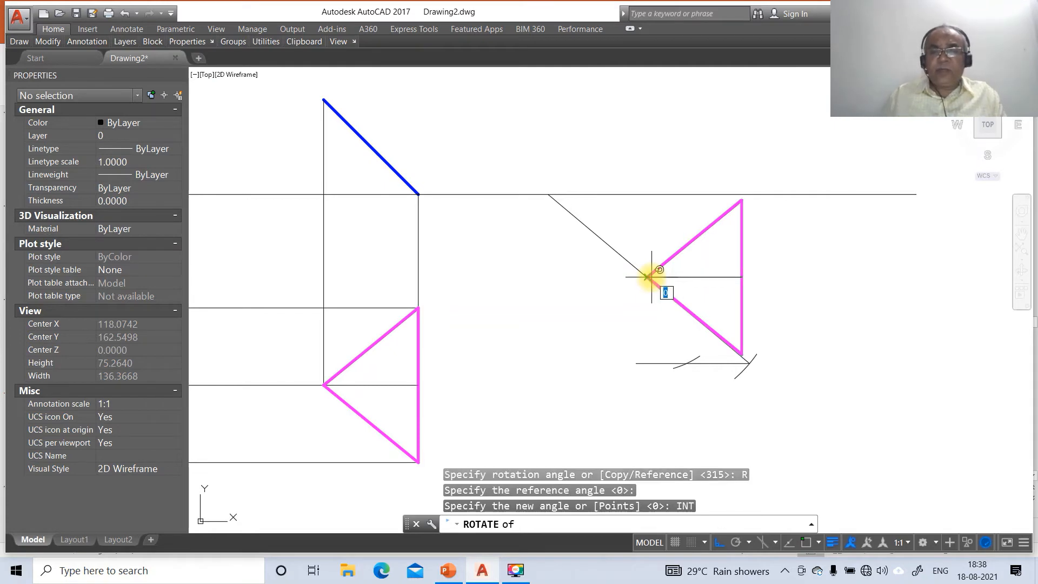
pyautogui.click(688, 363)
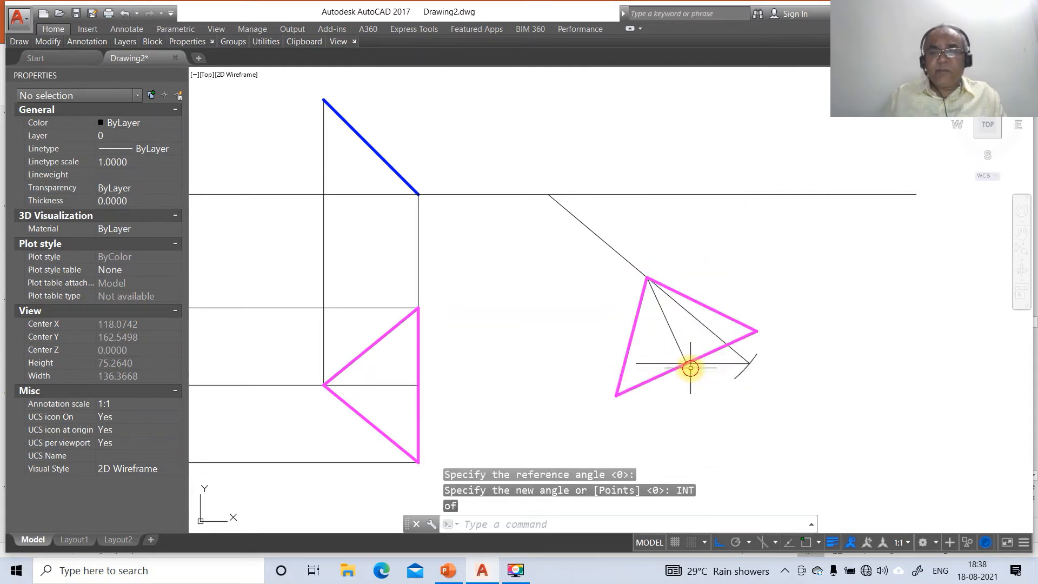
# Shorten the left end of the horizontal line and the upper end of the inclined line at the rotated triangle using Break
pyautogui.write('br')
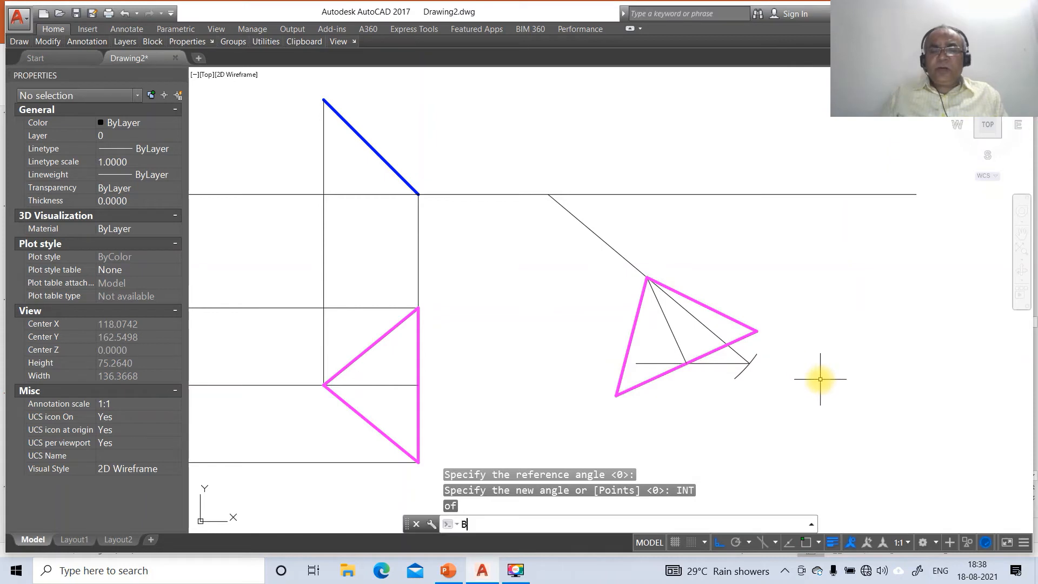
pyautogui.press('Return')
pyautogui.click(660, 363)
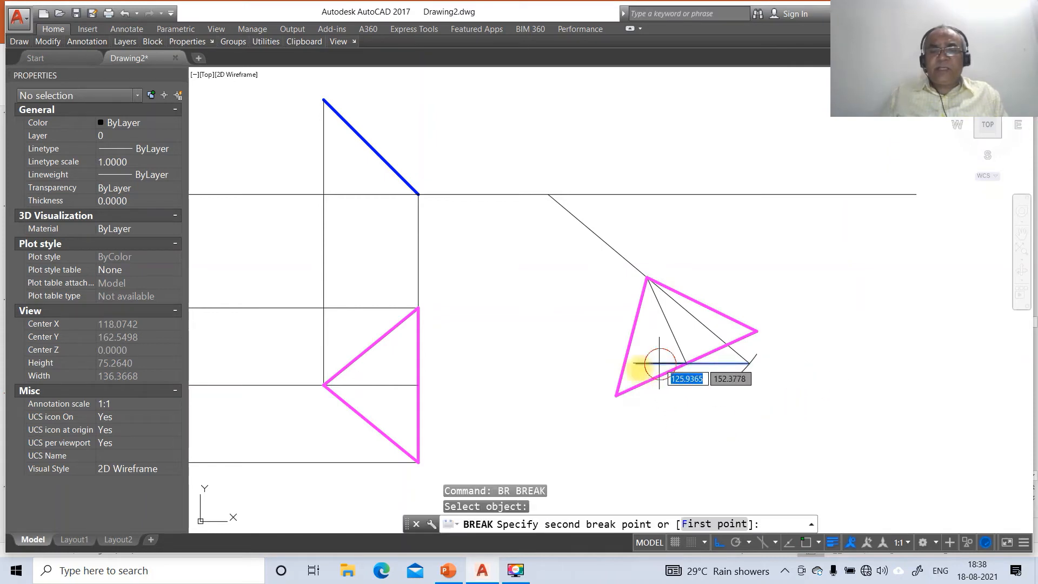
pyautogui.write('B')
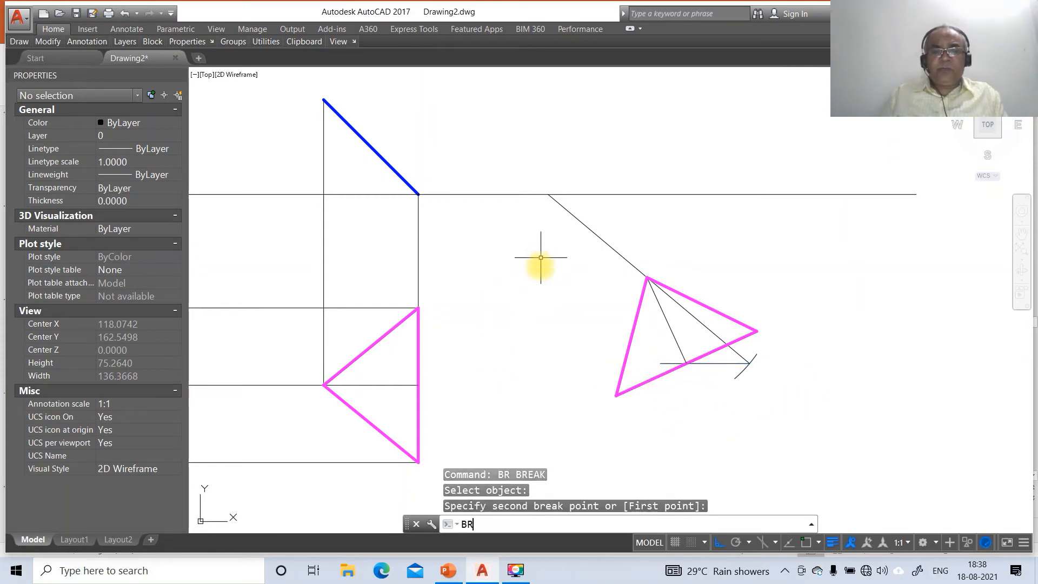
pyautogui.write('R')
pyautogui.press('Return')
pyautogui.click(614, 249)
pyautogui.click(523, 161)
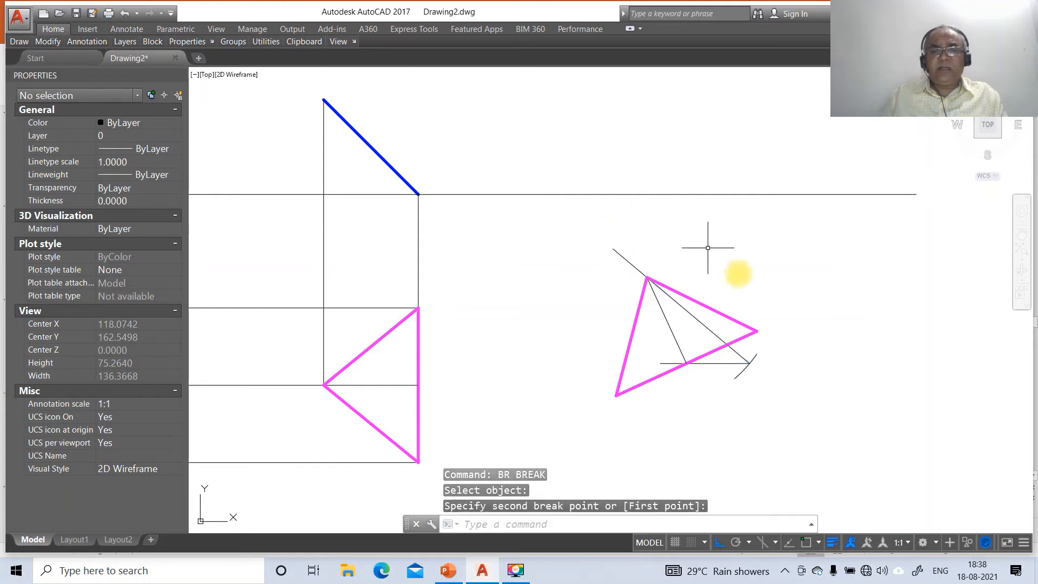
# Move the rotated triangle with its centre line, arc and construction lines slightly left, horizontally towards the second triangle
pyautogui.write('z')
pyautogui.press('Return')
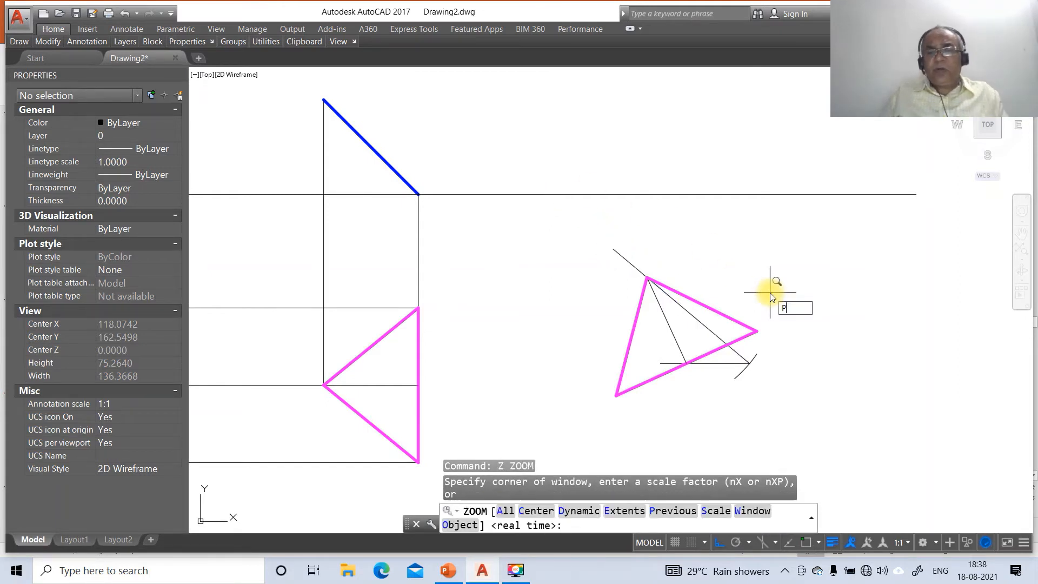
pyautogui.press('Return')
pyautogui.write('m')
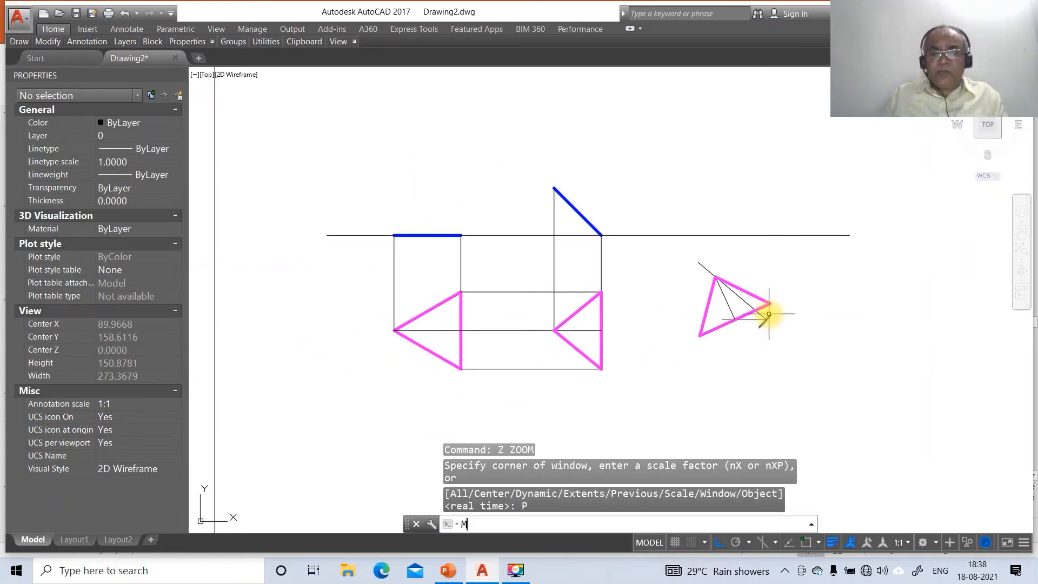
pyautogui.press('Return')
pyautogui.click(675, 254)
pyautogui.click(810, 365)
pyautogui.press('Return')
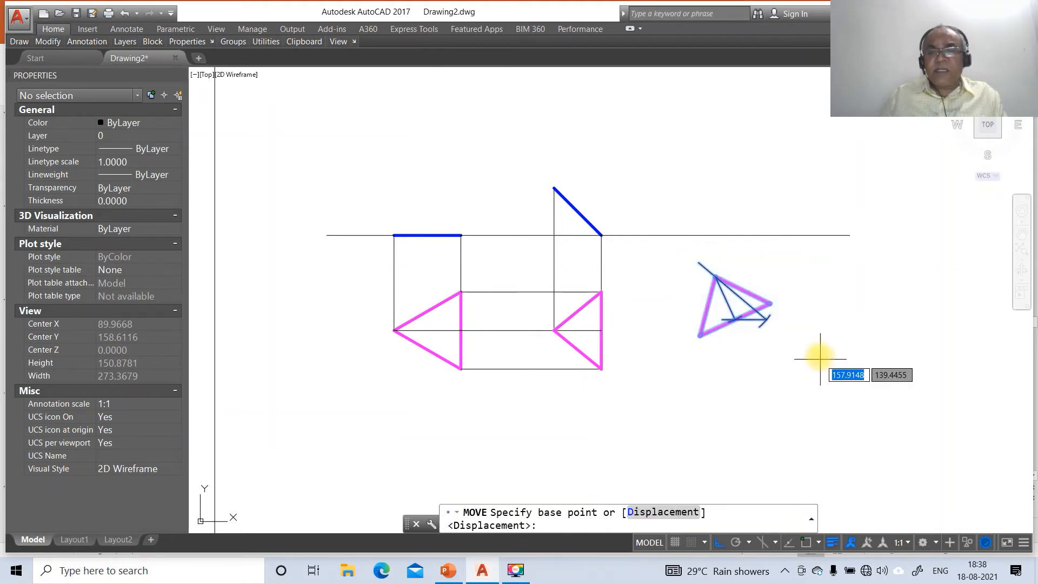
pyautogui.click(820, 358)
pyautogui.click(804, 359)
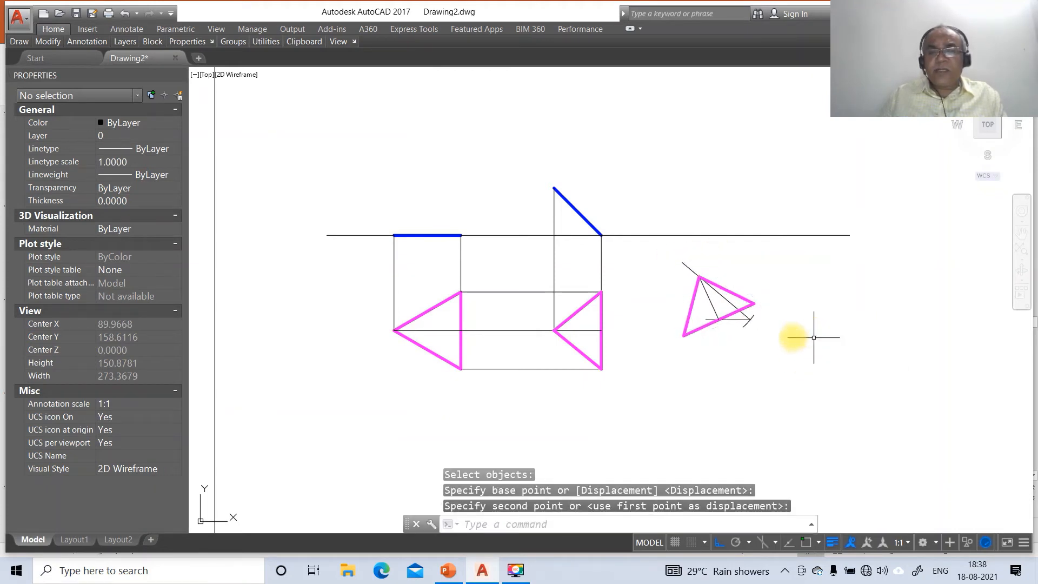
# Put the short horizontal line at the rotated triangle on layer LOCUS and set its linetype scale to 5
pyautogui.click(736, 320)
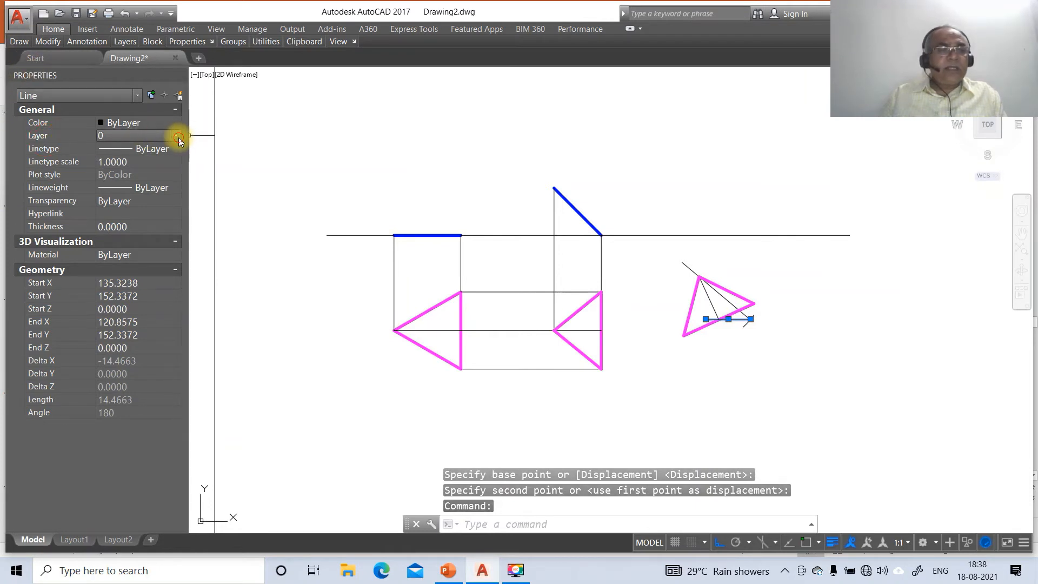
pyautogui.click(178, 137)
pyautogui.click(139, 185)
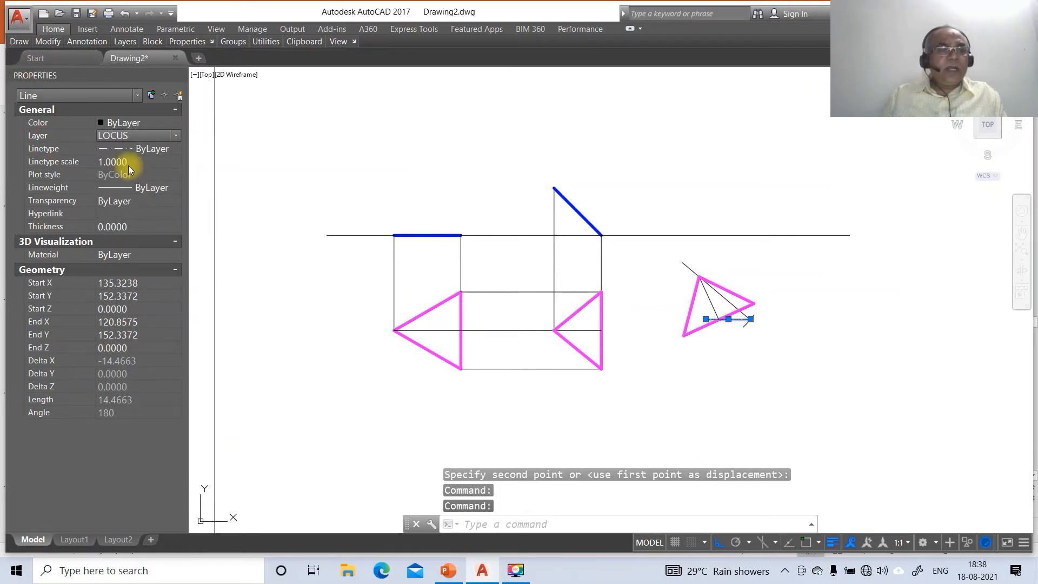
pyautogui.click(130, 162)
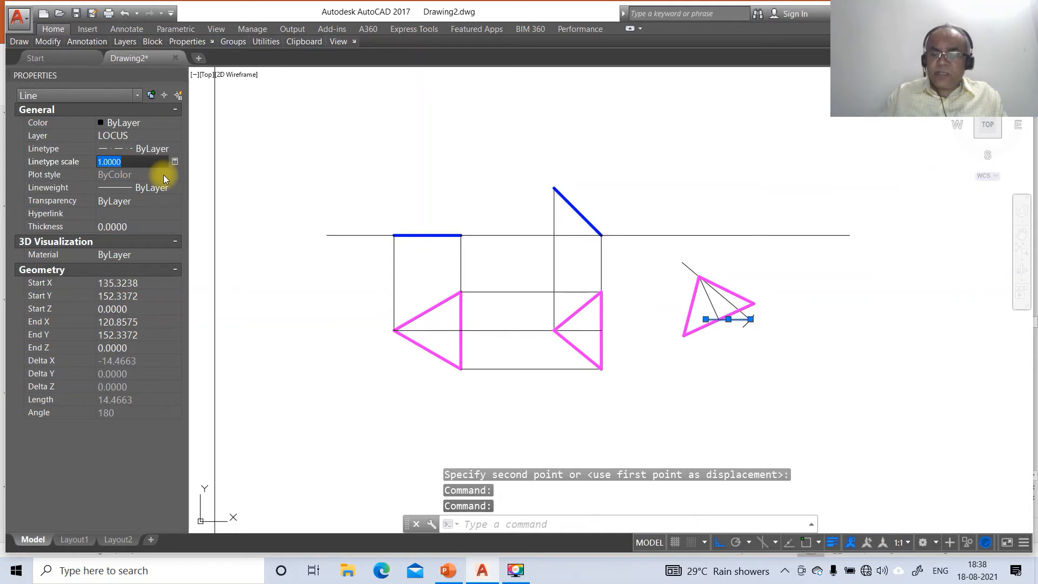
pyautogui.write('5')
pyautogui.press('Return')
pyautogui.press('Escape')
pyautogui.press('Escape')
pyautogui.press('Escape')
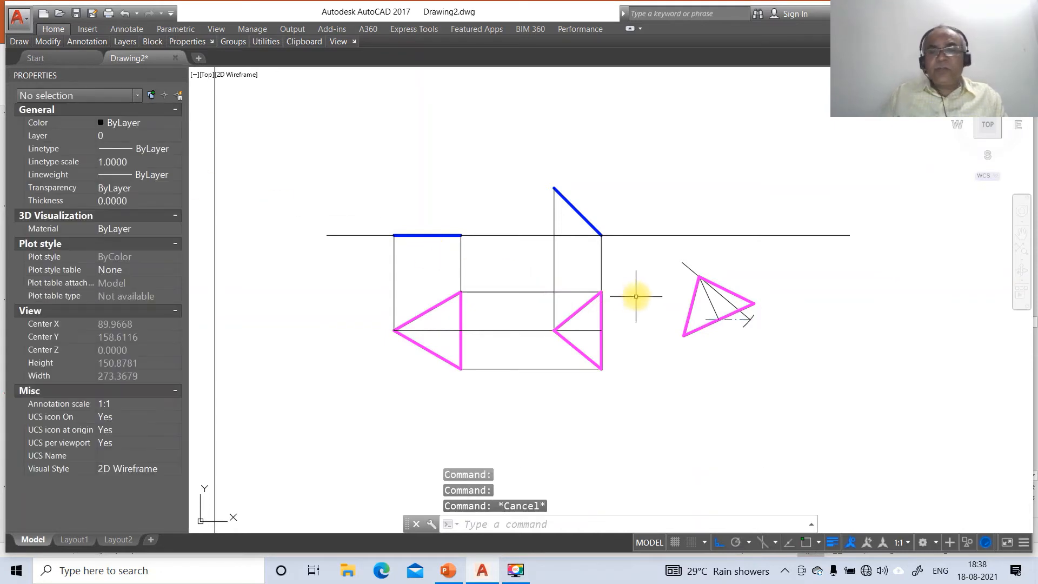
# Draw a horizontal projector from the upper end of the inclined blue line to beyond the rotated triangle
pyautogui.write('L')
pyautogui.press('Return')
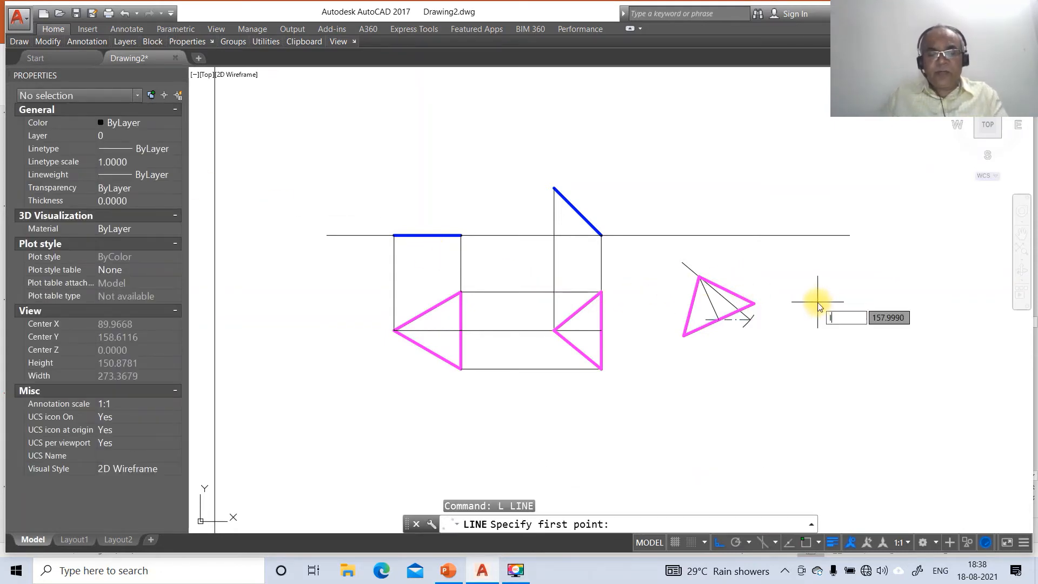
pyautogui.write('INT')
pyautogui.press('Return')
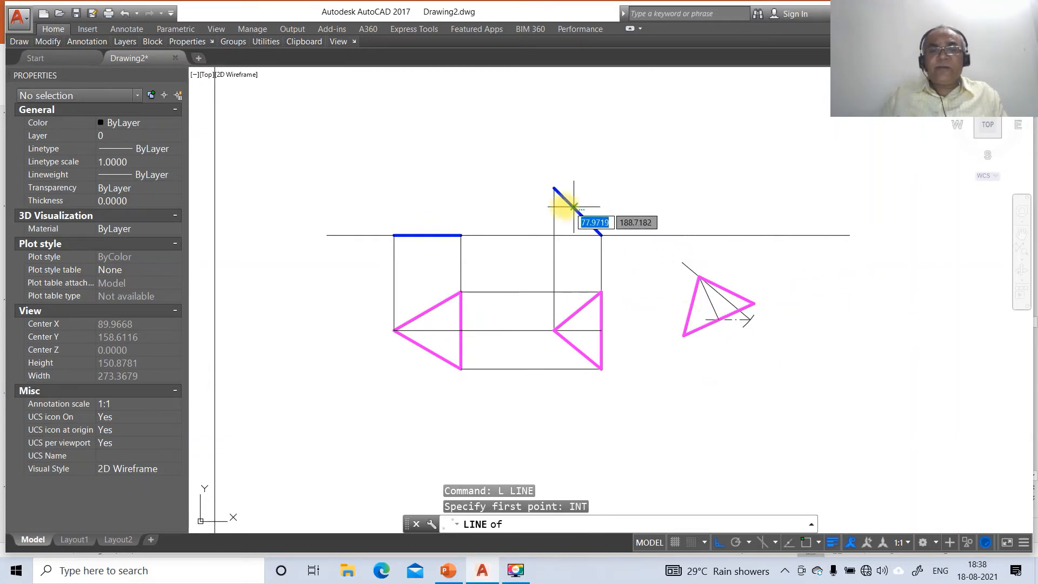
pyautogui.click(554, 188)
pyautogui.click(868, 215)
pyautogui.press('Return')
# Draw a vertical projector from the rotated triangle's apex perpendicular to the upper horizontal projector
pyautogui.press('Return')
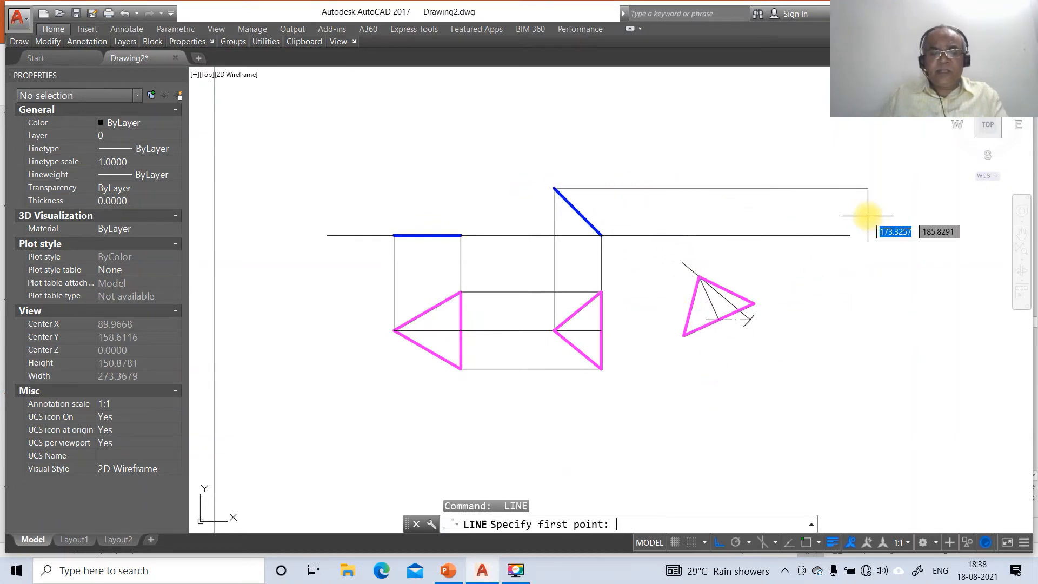
pyautogui.write('INT')
pyautogui.press('Return')
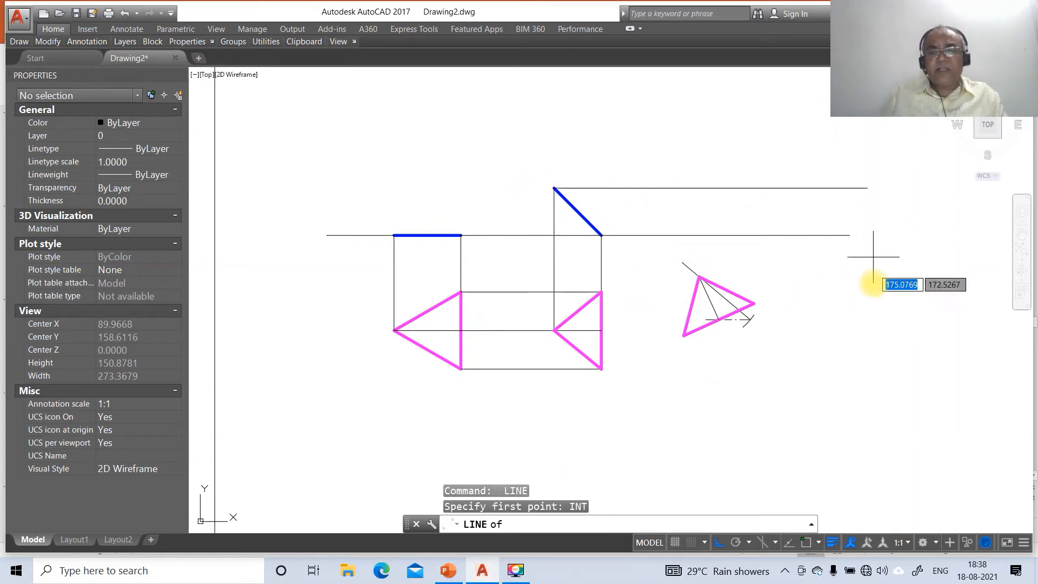
pyautogui.click(699, 277)
pyautogui.write('P')
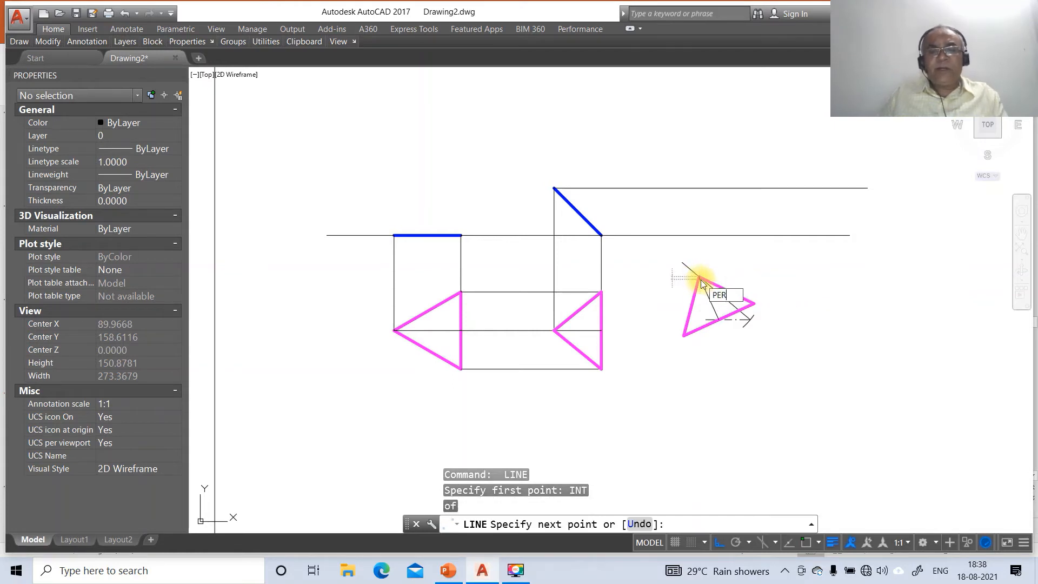
pyautogui.write('ER')
pyautogui.press('Return')
pyautogui.click(706, 171)
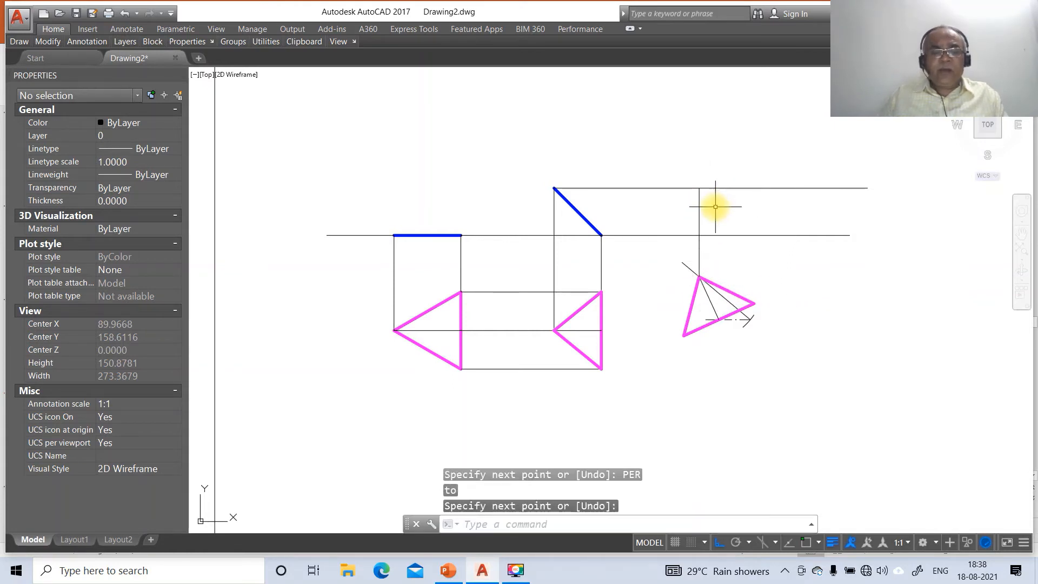
pyautogui.press('Escape')
# Fillet the upper horizontal projector and the apex projector to a sharp corner, removing the excess beyond it
pyautogui.write('F')
pyautogui.press('Return')
pyautogui.click(697, 188)
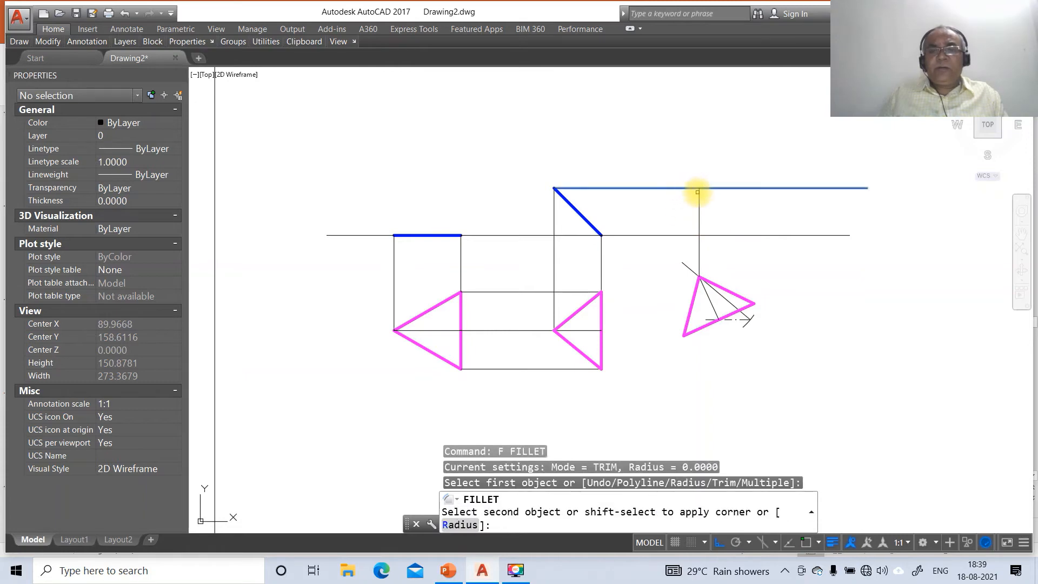
pyautogui.click(698, 193)
# Draw a vertical projector from the rotated triangle's lower-left corner perpendicular to the XY reference line
pyautogui.write('L')
pyautogui.press('Return')
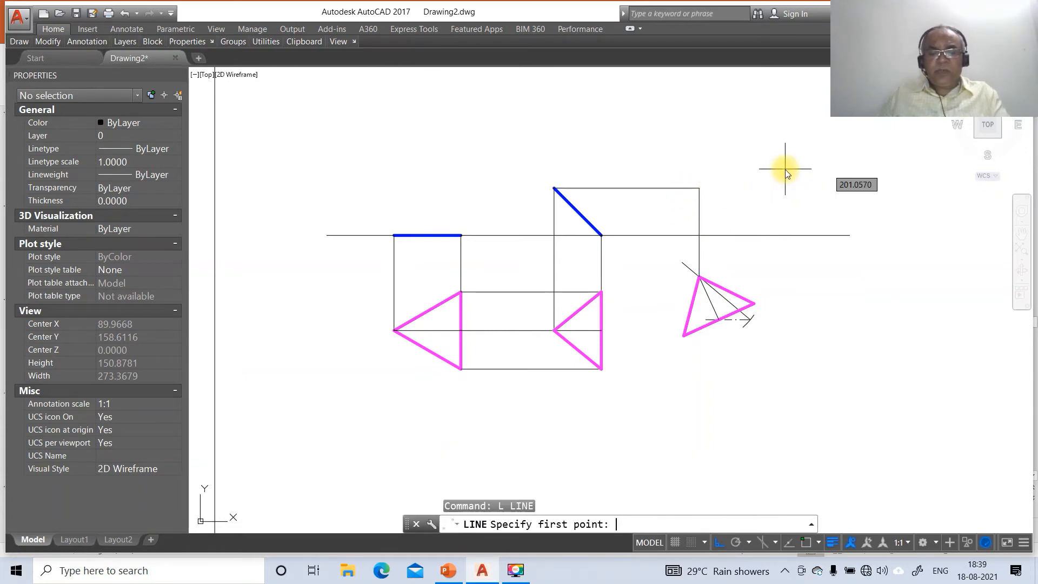
pyautogui.write('INT')
pyautogui.press('Return')
pyautogui.click(687, 334)
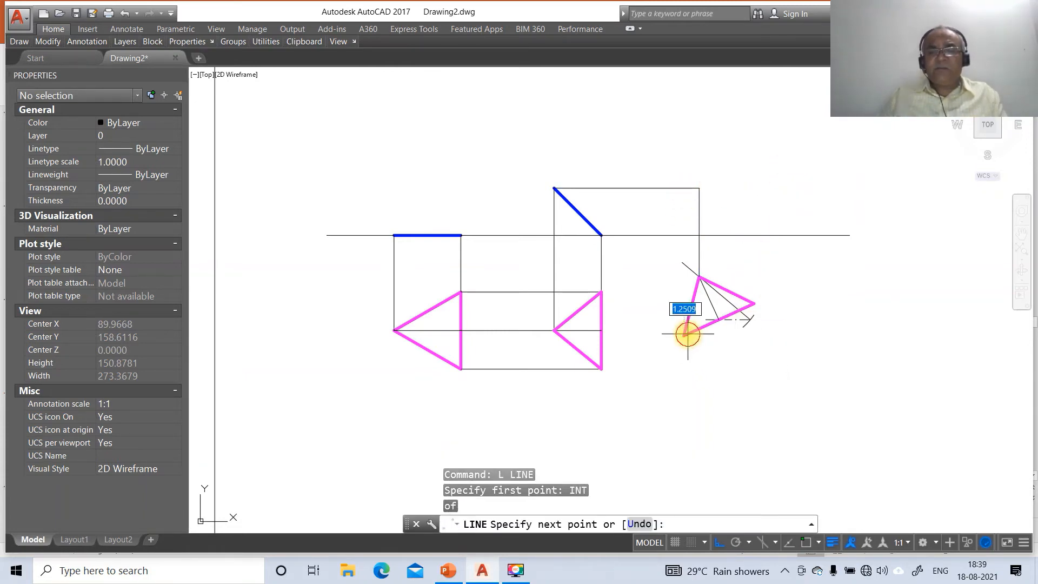
pyautogui.write('PER')
pyautogui.press('Return')
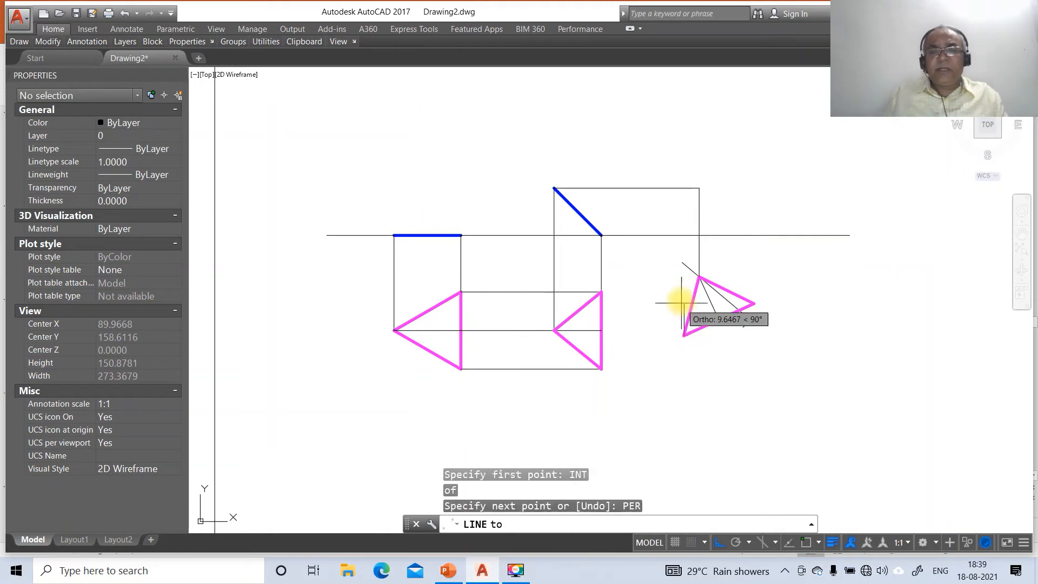
pyautogui.click(682, 234)
pyautogui.press('Return')
# Draw a vertical projector from the rotated triangle's right corner perpendicular to the XY reference line
pyautogui.press('Return')
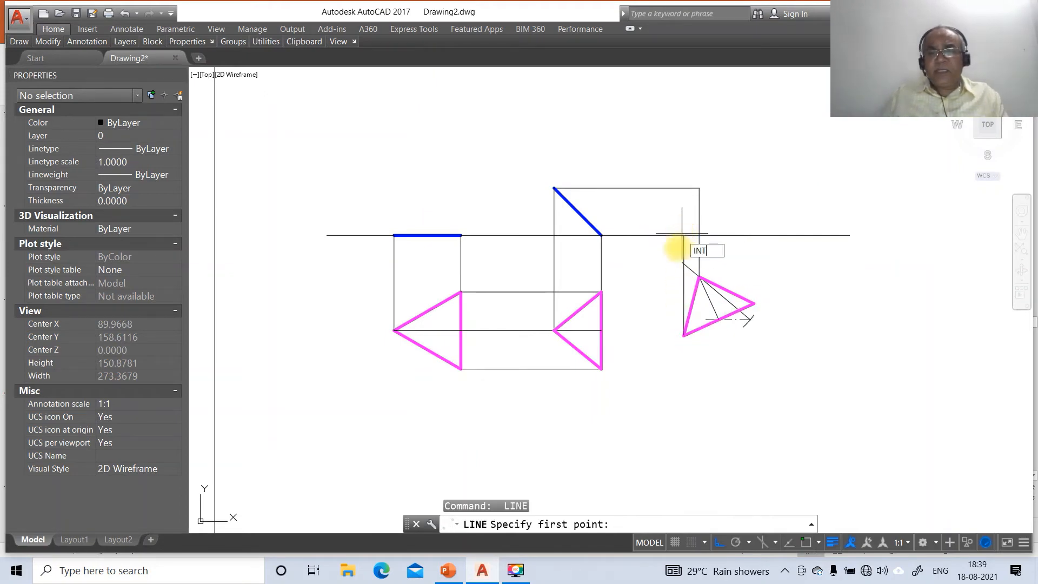
pyautogui.write('INT')
pyautogui.press('Return')
pyautogui.click(754, 300)
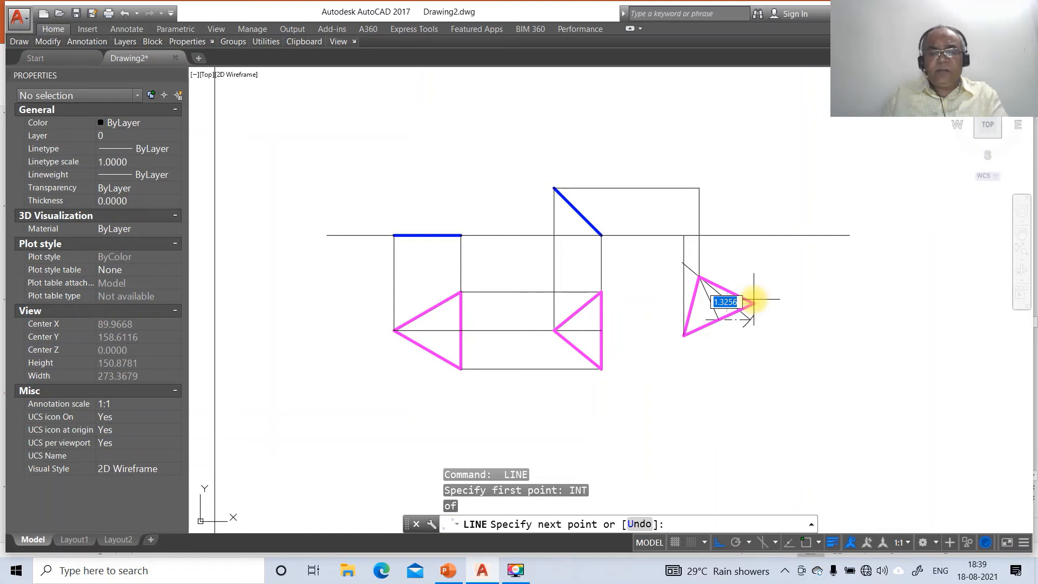
pyautogui.write('PER')
pyautogui.press('Return')
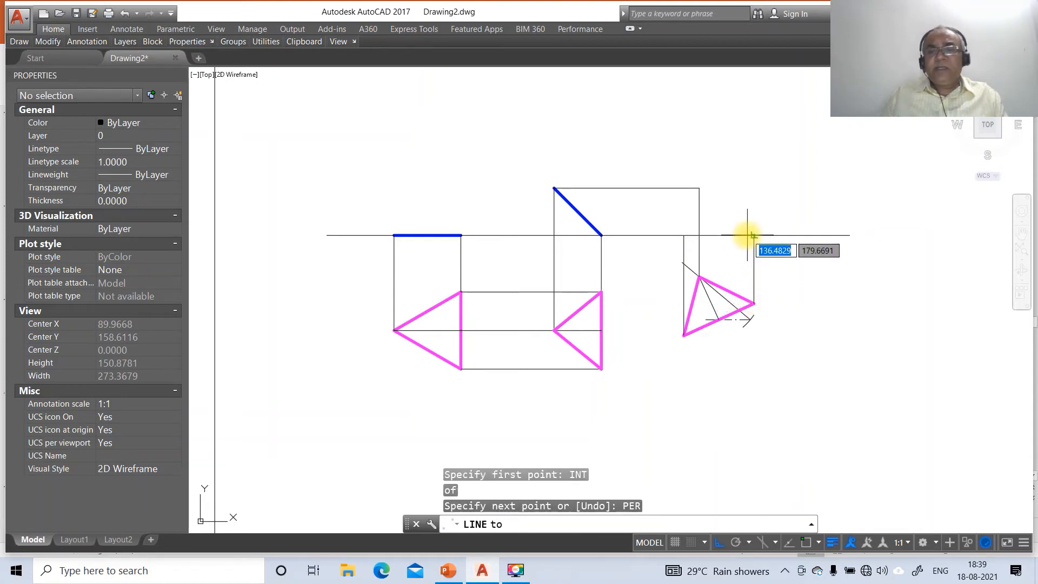
# Draw the two sloping front-view edges from the right projector's foot to the projected apex and down to the left projector's foot
pyautogui.write('INT')
pyautogui.press('Return')
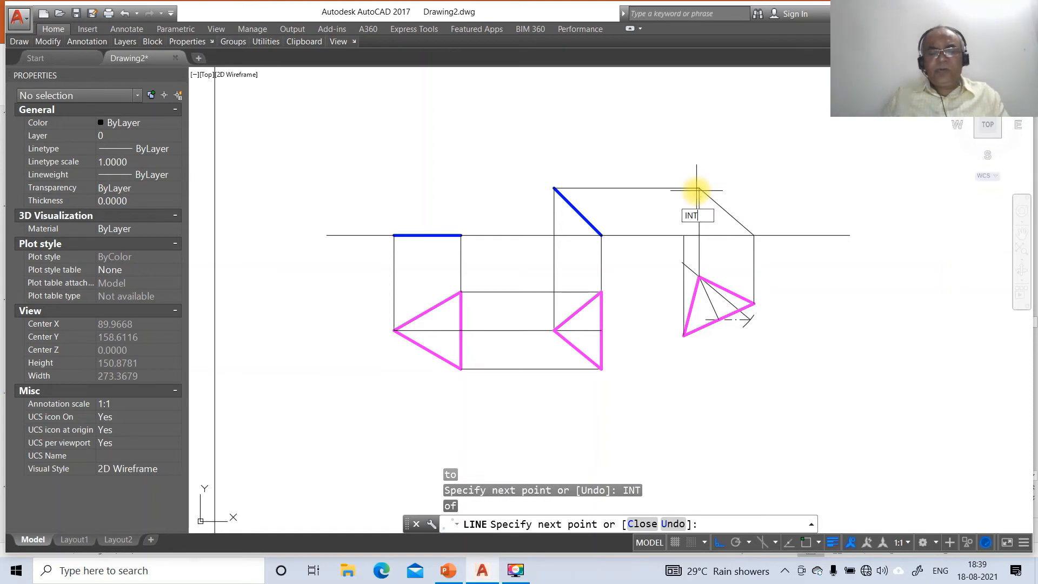
pyautogui.click(698, 189)
pyautogui.write('INT')
pyautogui.press('Return')
pyautogui.press('Return')
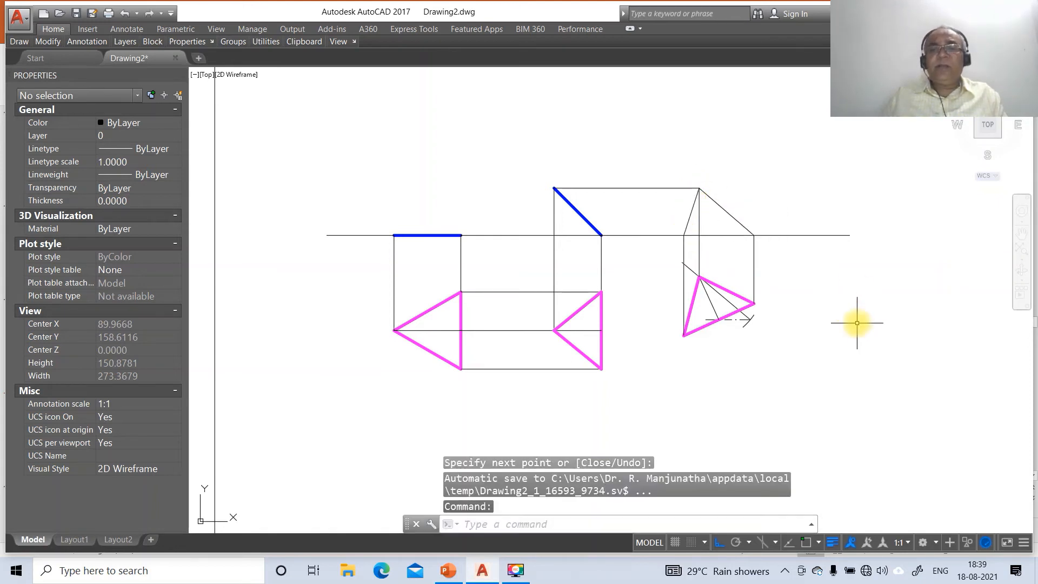
# Break the XY reference line without a gap at its intersection with the rotated triangle's left projector
pyautogui.write('BR')
pyautogui.press('Return')
pyautogui.click(723, 235)
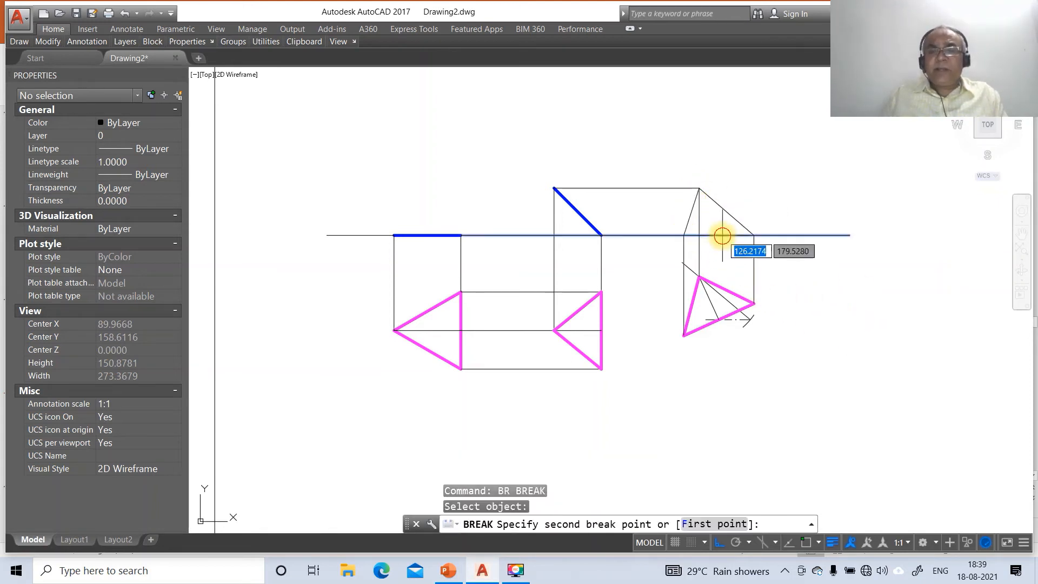
pyautogui.write('F')
pyautogui.press('Return')
pyautogui.write('INT')
pyautogui.press('Return')
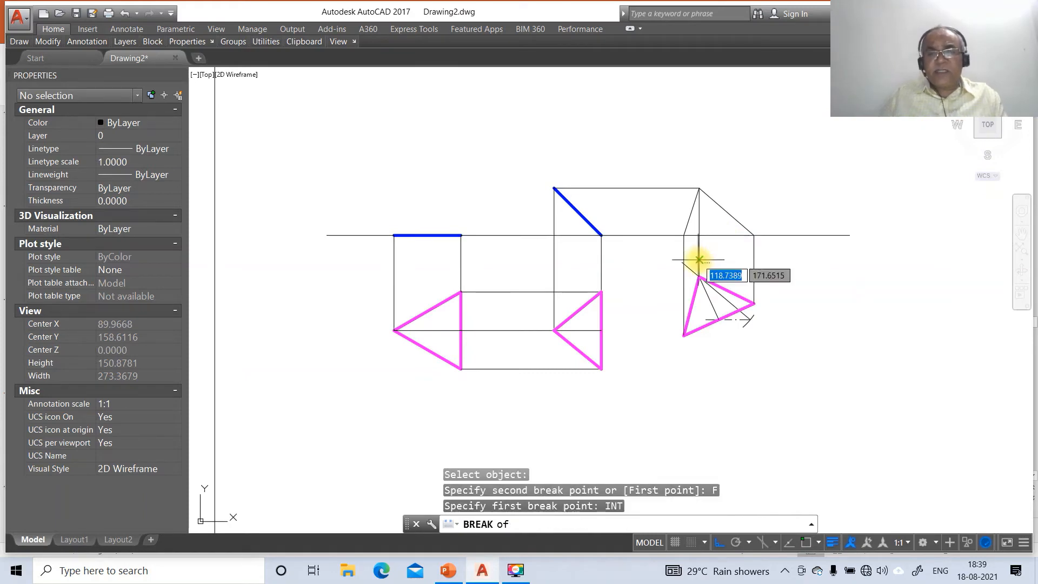
pyautogui.click(683, 235)
pyautogui.write('@')
pyautogui.press('Return')
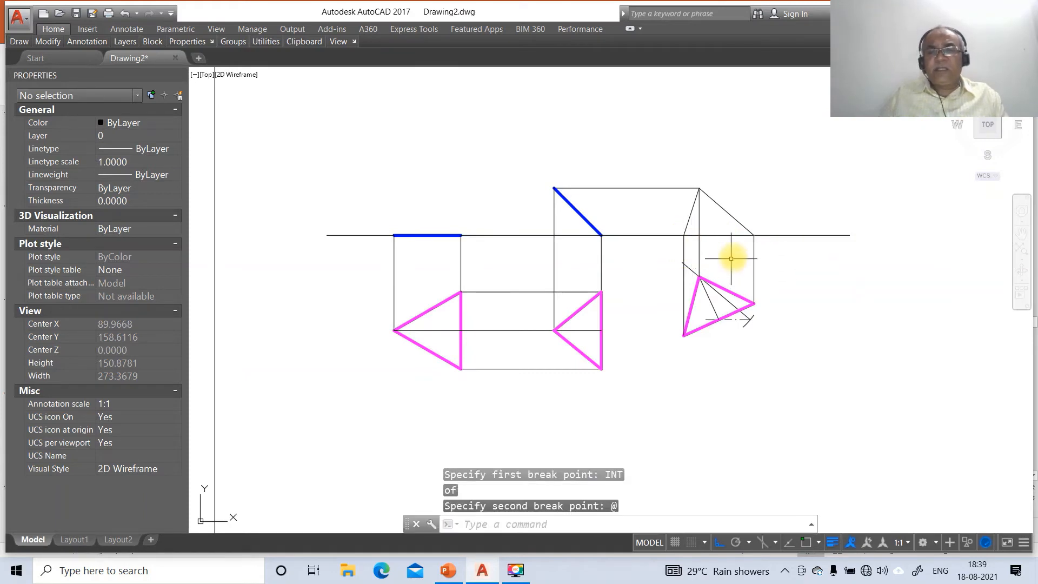
# Break the XY reference line without a gap at its intersection with the rotated triangle's right projector
pyautogui.press('Return')
pyautogui.click(730, 239)
pyautogui.click(730, 235)
pyautogui.write('F')
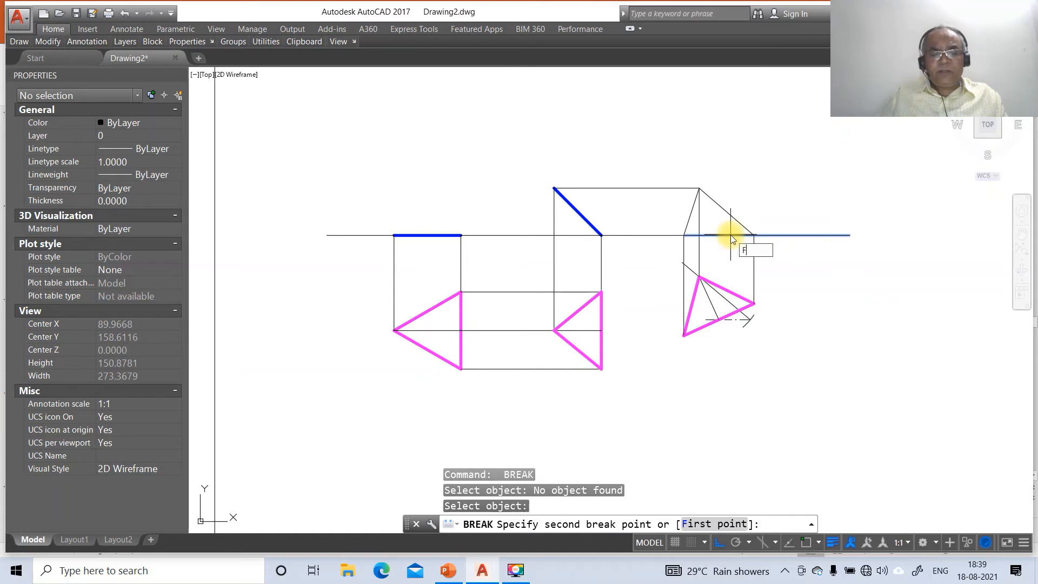
pyautogui.press('Return')
pyautogui.write('INT')
pyautogui.press('Return')
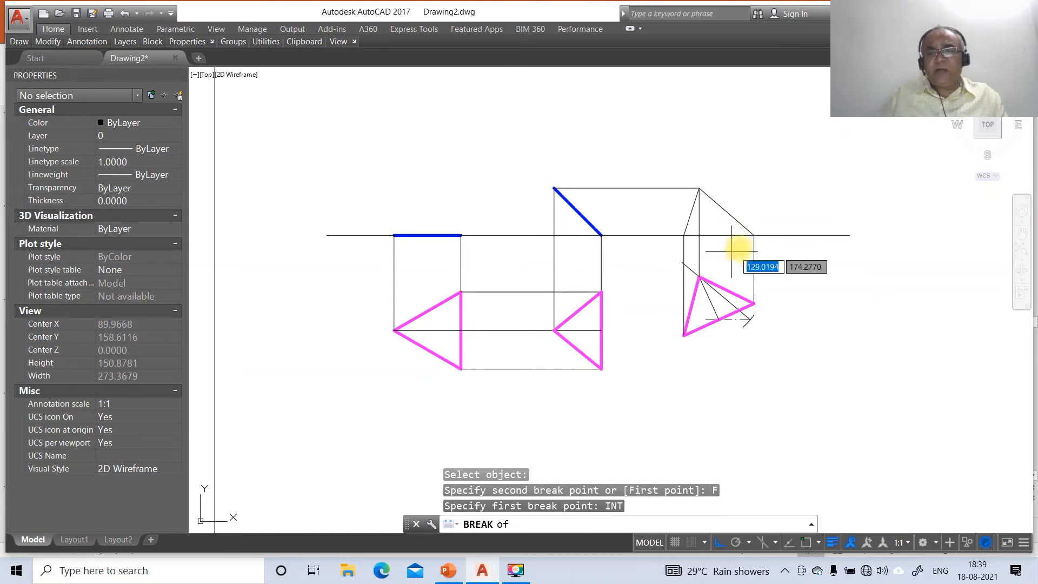
pyautogui.click(754, 235)
pyautogui.write('@')
pyautogui.press('Return')
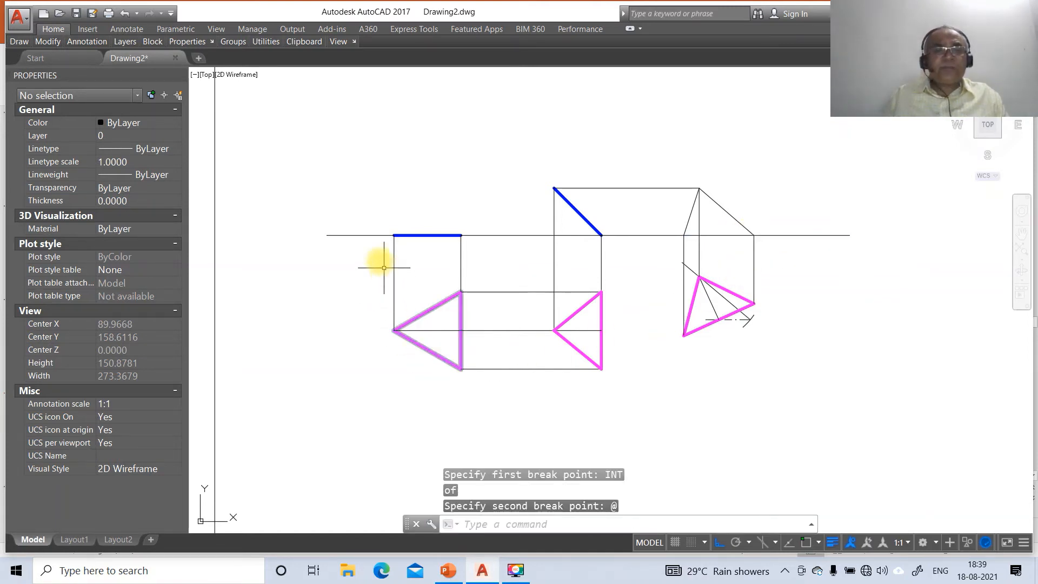
# Put the three reference-line segments outside the views' base edges on layer XY
pyautogui.click(365, 233)
pyautogui.click(343, 253)
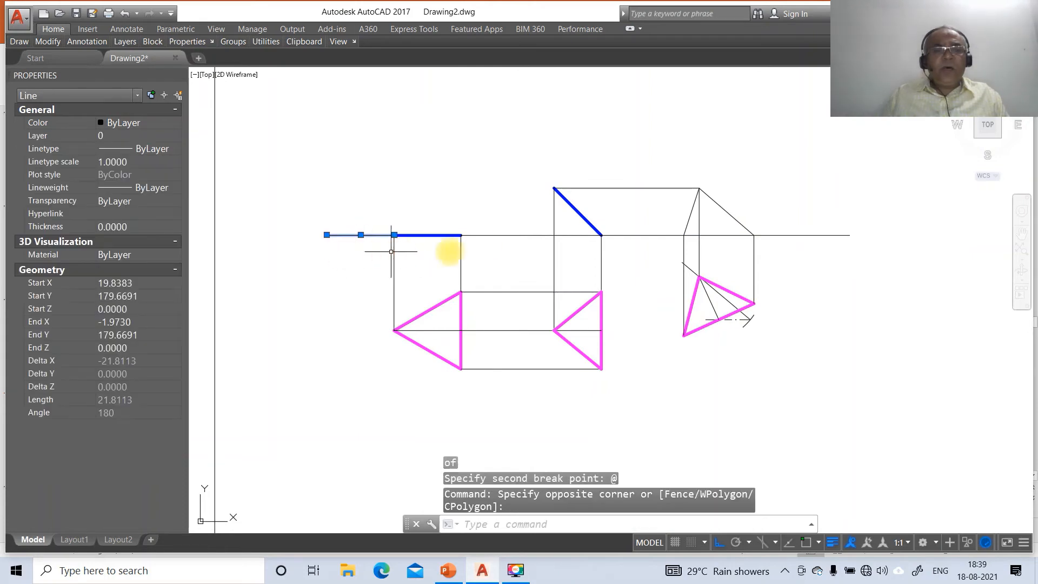
pyautogui.click(511, 235)
pyautogui.click(825, 229)
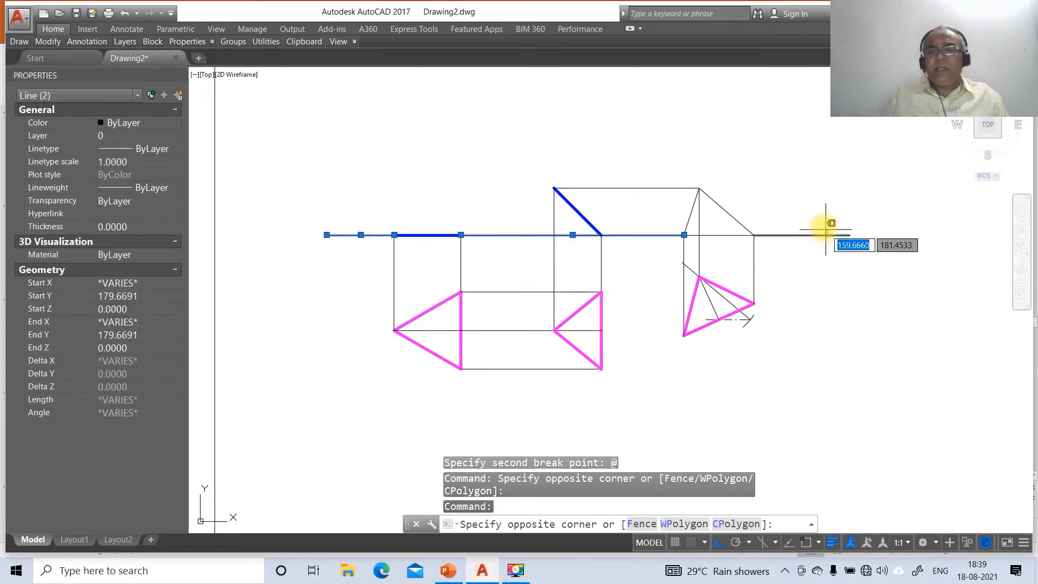
pyautogui.click(826, 230)
pyautogui.click(54, 138)
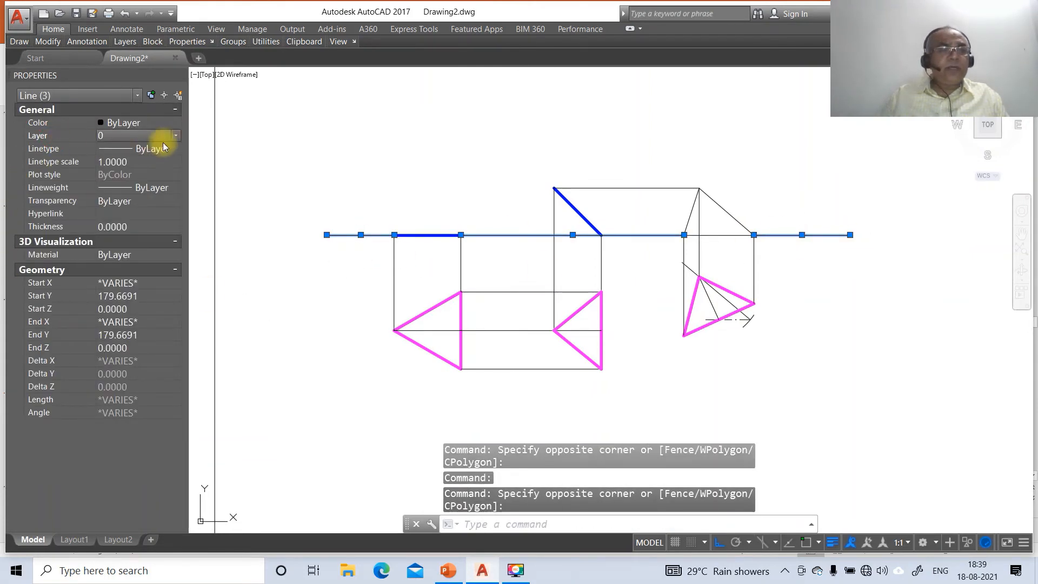
pyautogui.click(167, 136)
pyautogui.click(111, 193)
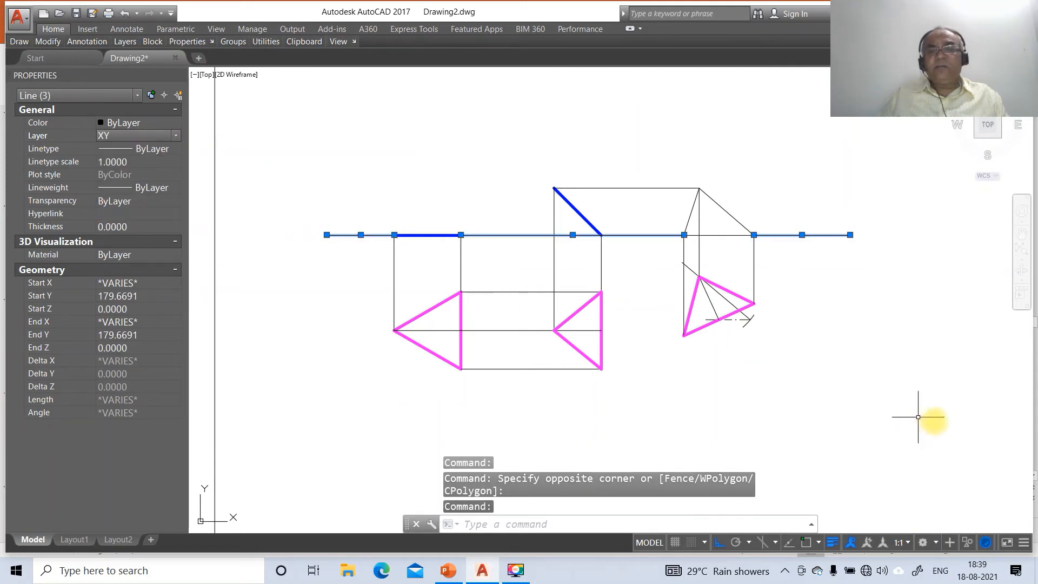
pyautogui.press('Escape')
pyautogui.press('Escape')
# Break off the outer end of the XY reference line beyond the final front view to shorten it
pyautogui.write('br')
pyautogui.press('Return')
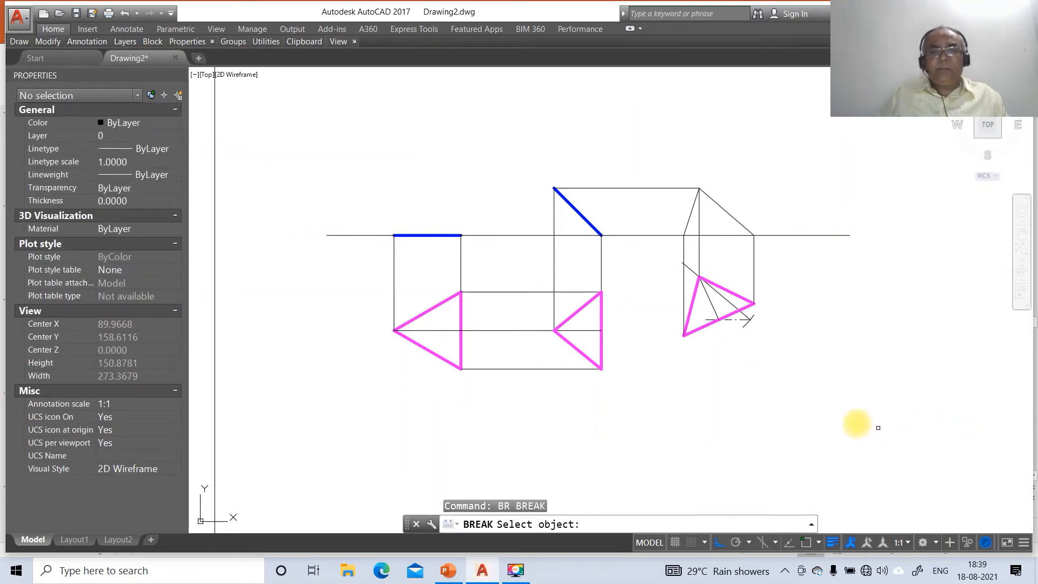
pyautogui.click(797, 235)
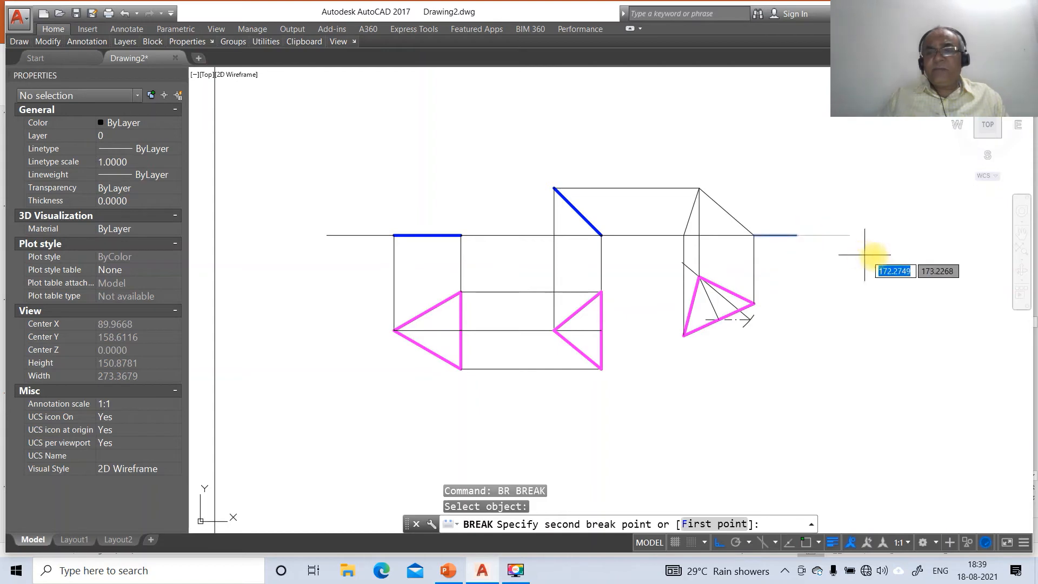
pyautogui.click(862, 244)
# Put the base and two sloping edges of the final front-view triangle on layer FV
pyautogui.click(725, 235)
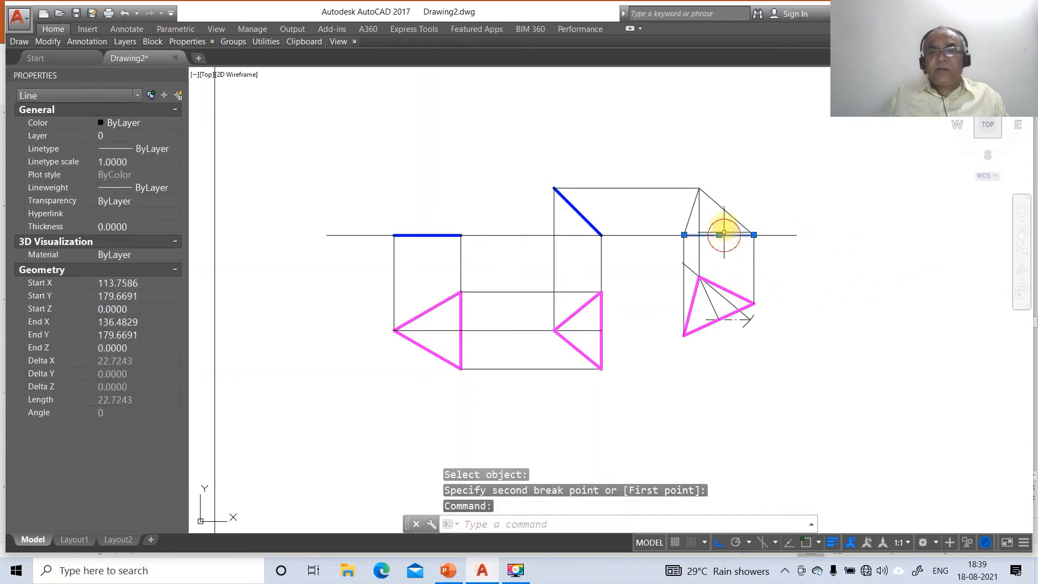
pyautogui.click(727, 215)
pyautogui.click(692, 212)
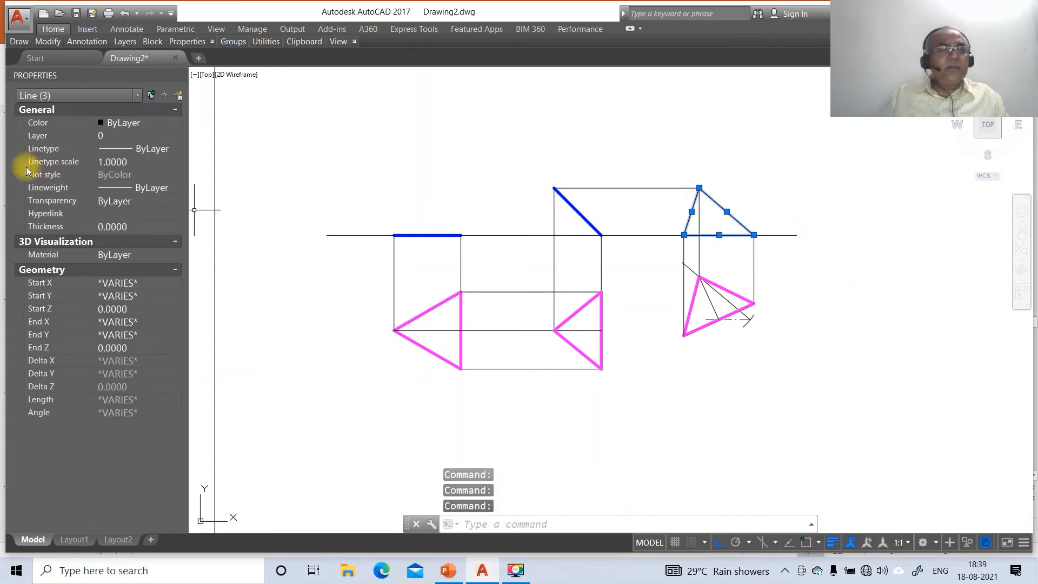
pyautogui.click(148, 138)
pyautogui.click(171, 137)
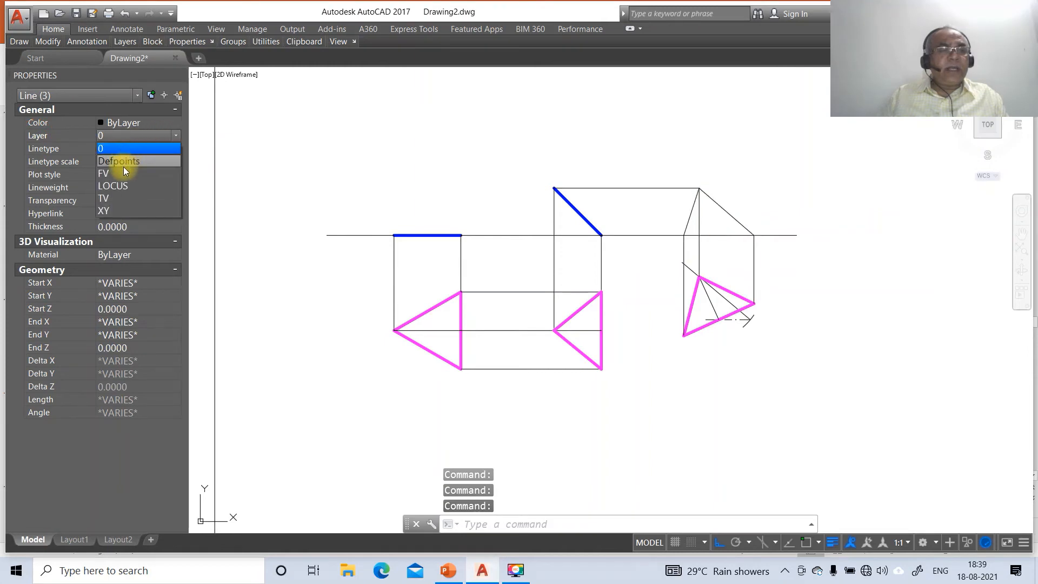
pyautogui.click(121, 160)
pyautogui.write('``')
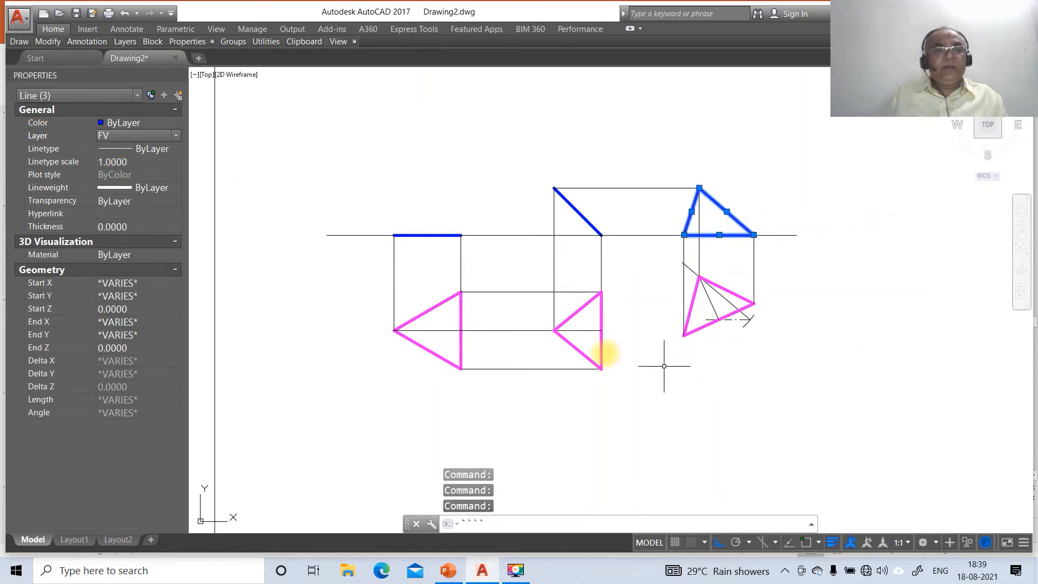
pyautogui.press('Escape')
pyautogui.press('Escape')
pyautogui.press('Escape')
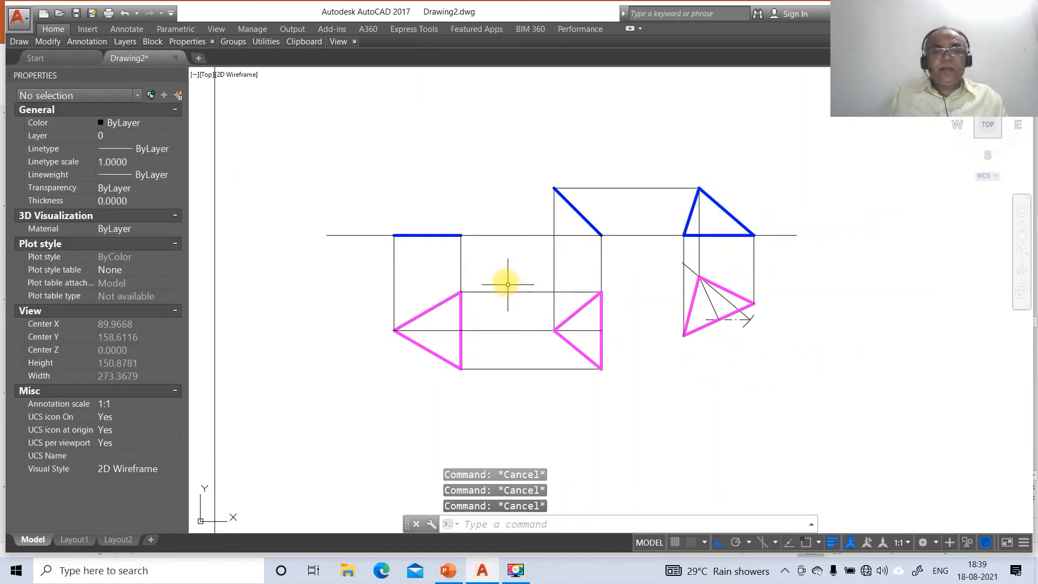
pyautogui.click(498, 235)
pyautogui.press('Escape')
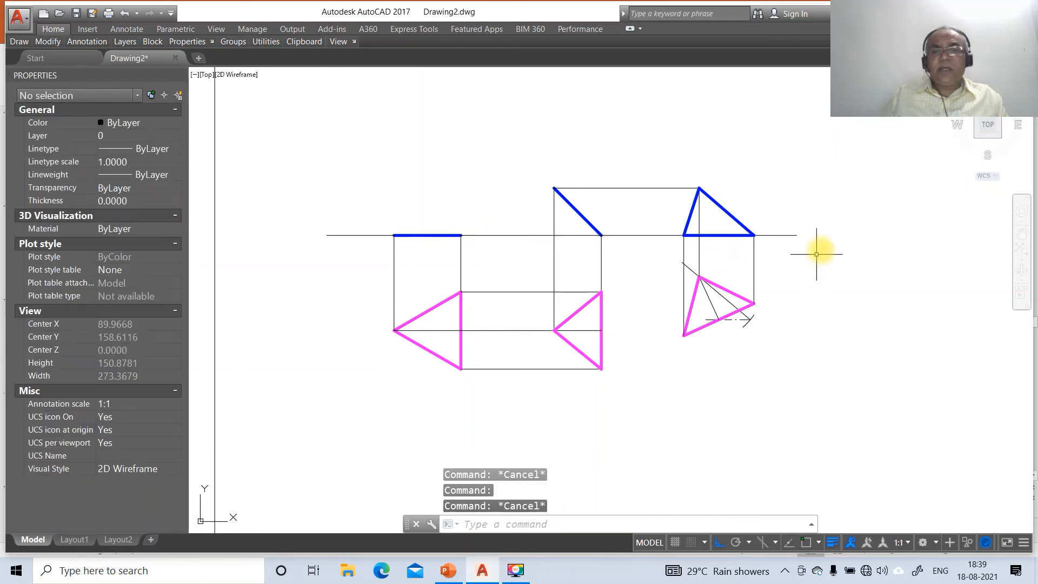
pyautogui.click(797, 235)
pyautogui.press('Escape')
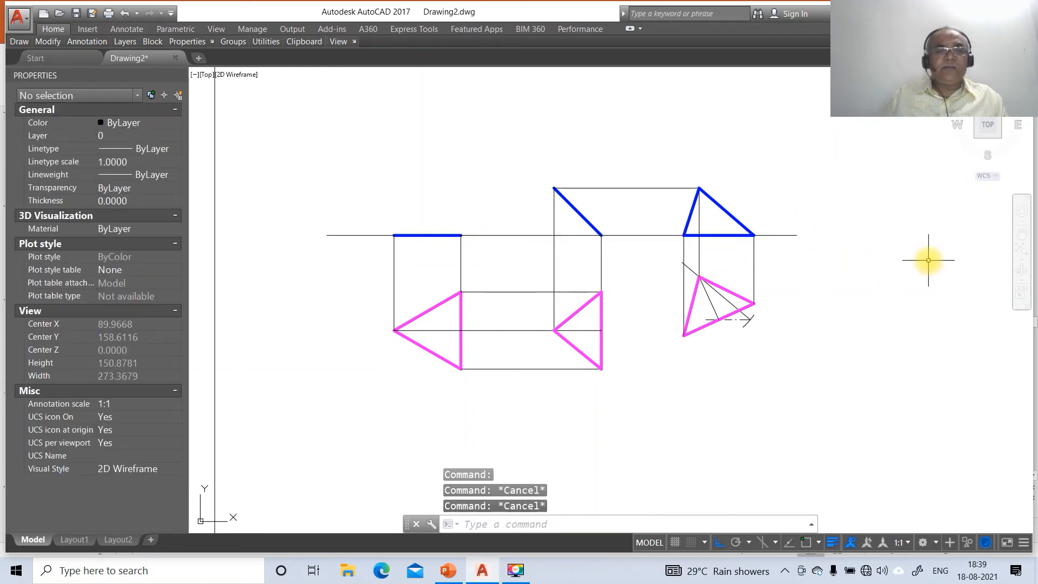
# Set the Standard dimension style's linear precision to 0
pyautogui.write('DDI')
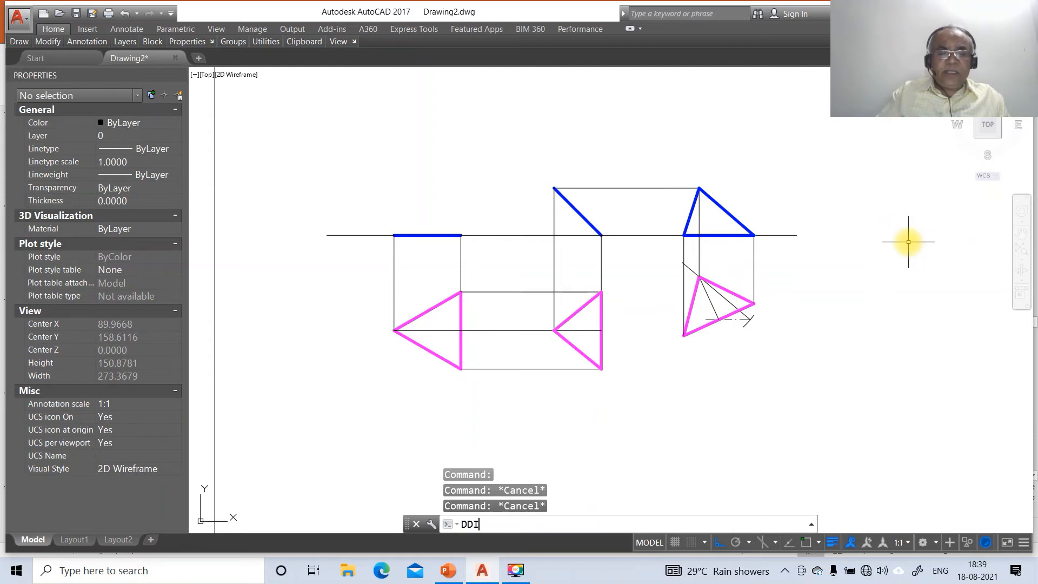
pyautogui.write('M')
pyautogui.press('Return')
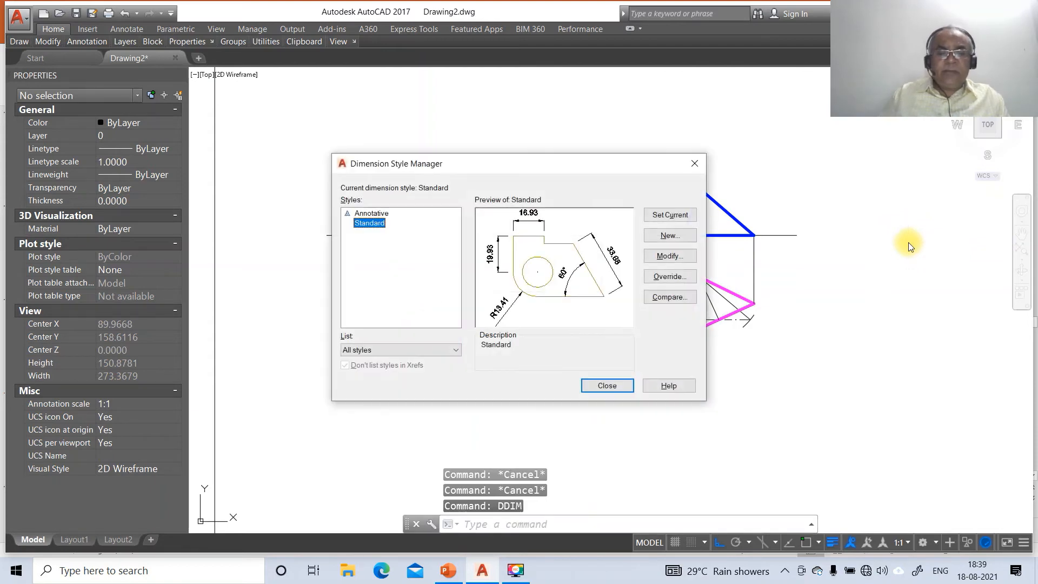
pyautogui.click(670, 255)
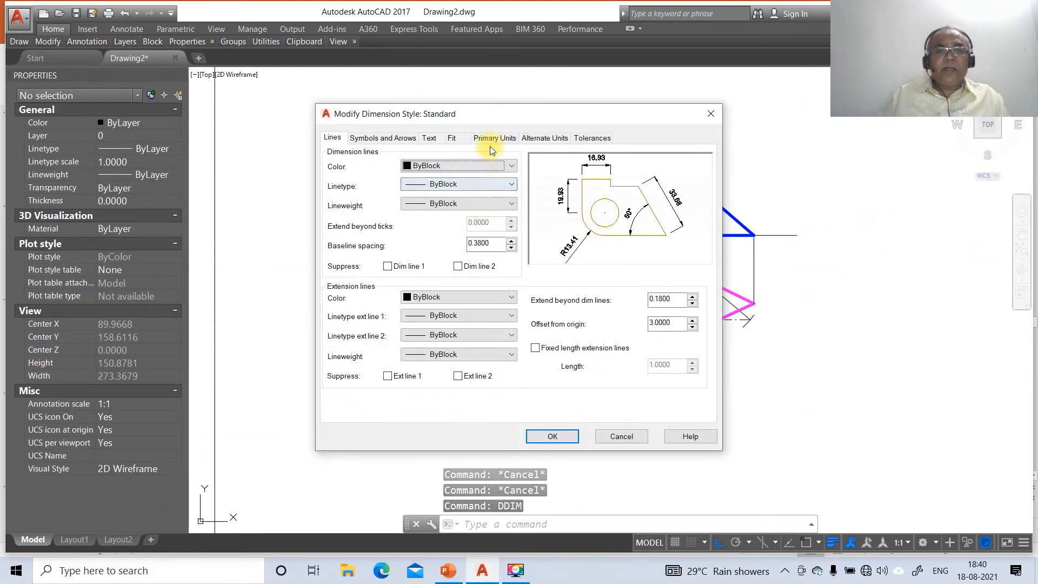
pyautogui.click(493, 138)
pyautogui.click(460, 184)
pyautogui.click(452, 195)
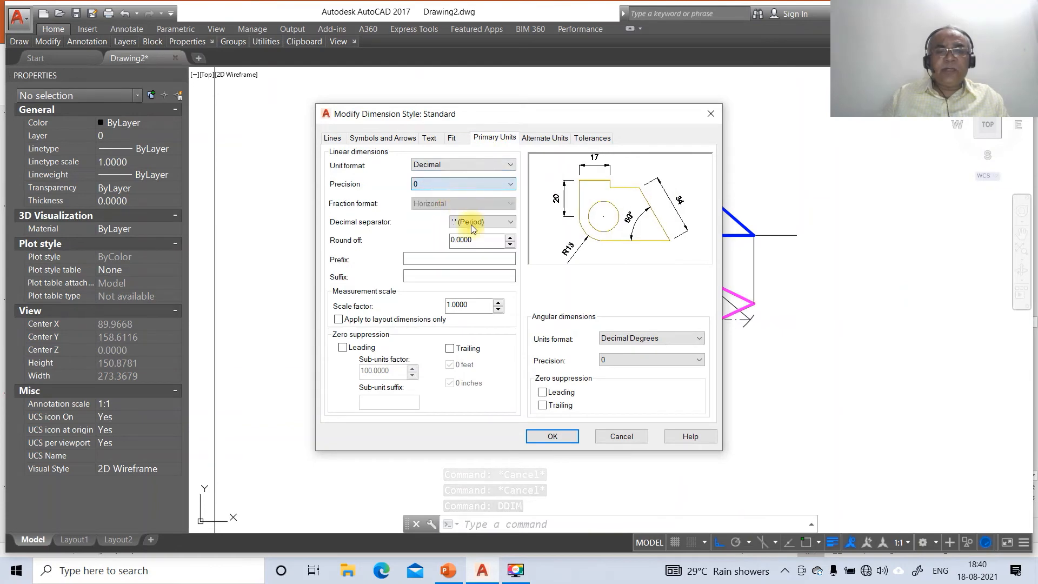
pyautogui.click(560, 442)
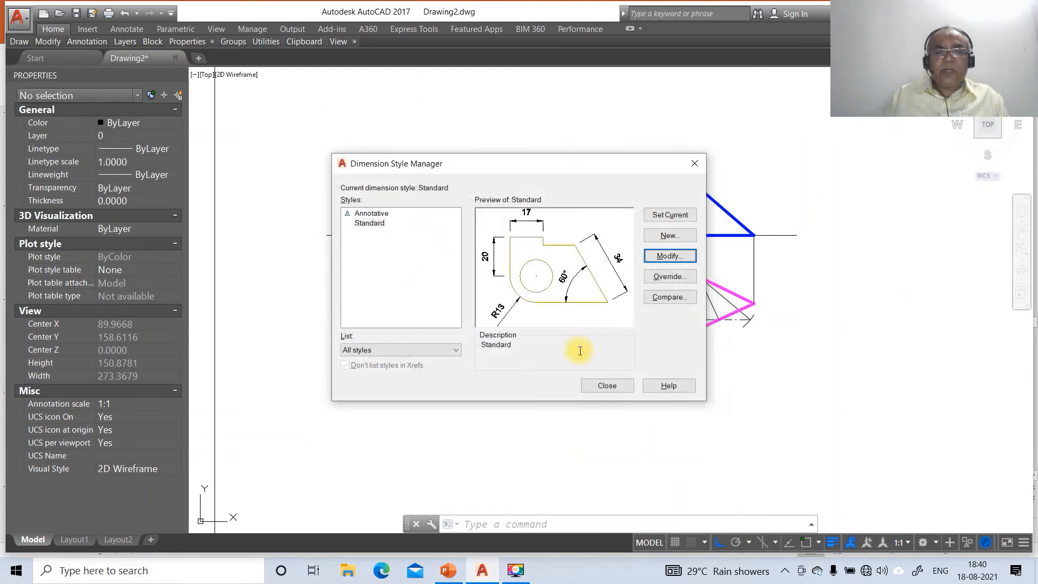
pyautogui.click(606, 385)
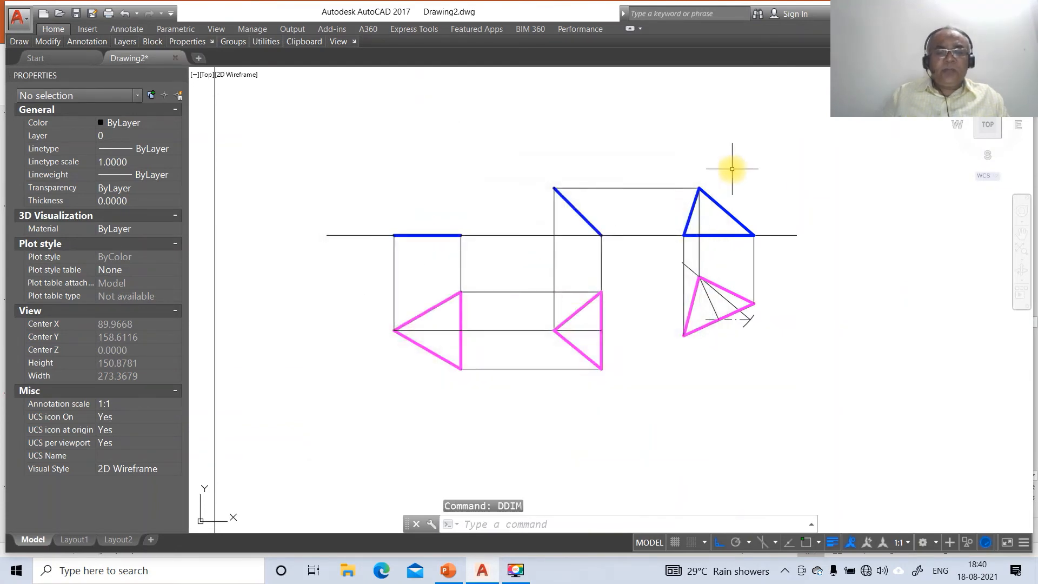
# Add an aligned dimension to the lower sloping edge of the first top-view triangle, placed below it
pyautogui.write('DIM')
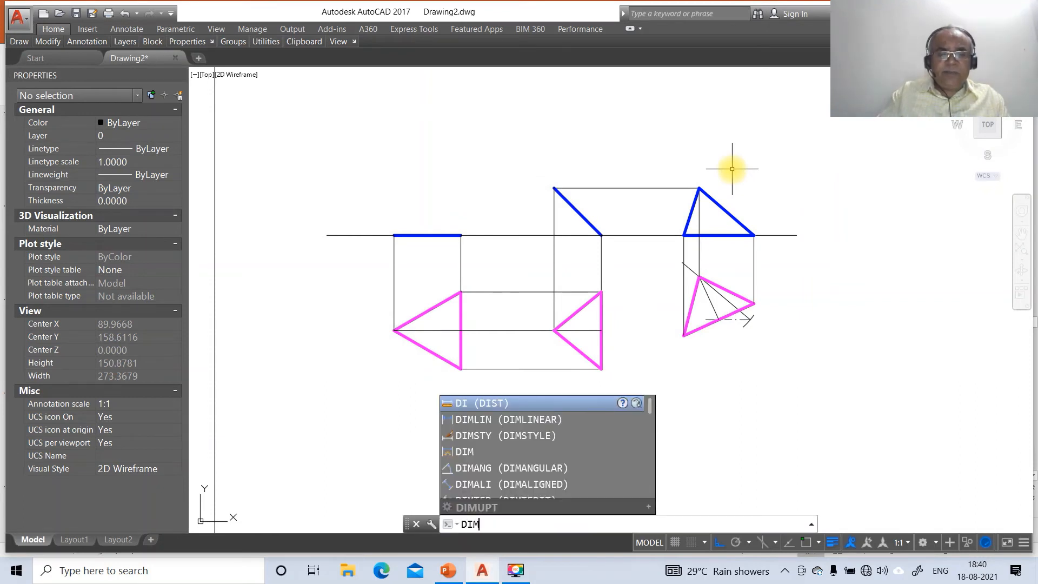
pyautogui.press('Return')
pyautogui.write('INT')
pyautogui.press('Return')
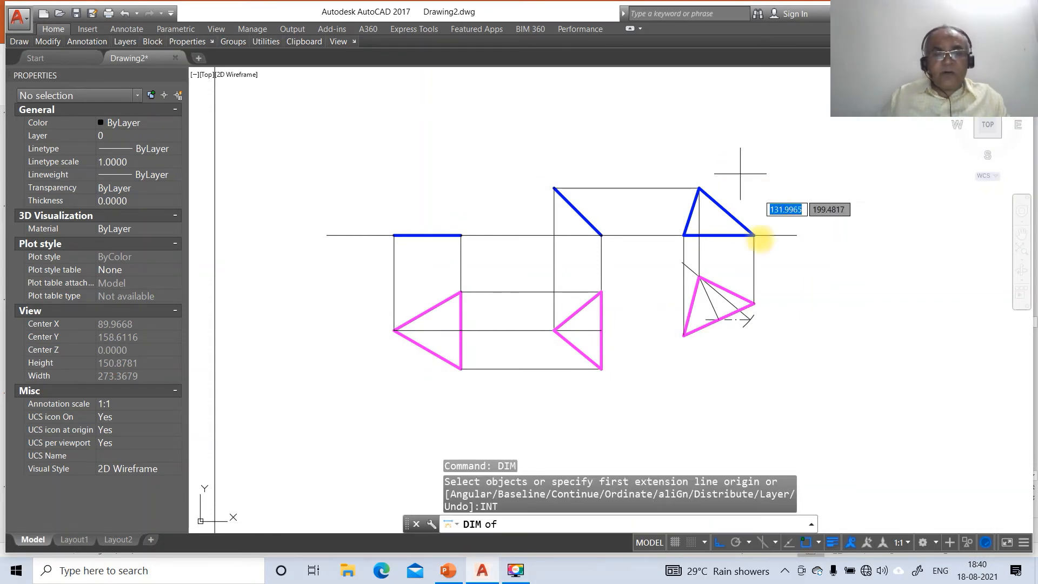
pyautogui.click(394, 330)
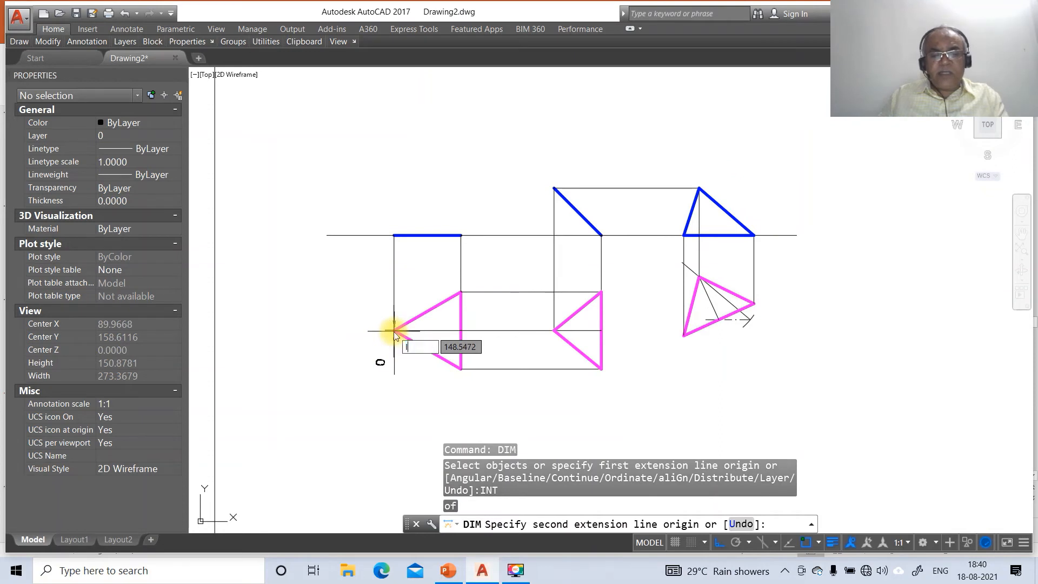
pyautogui.write('INT')
pyautogui.press('Return')
pyautogui.click(461, 369)
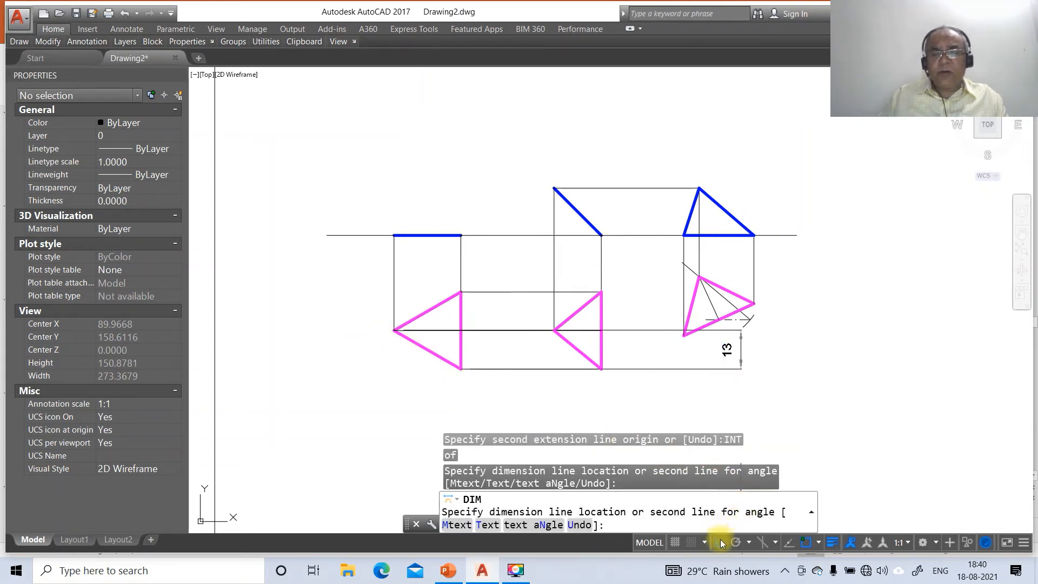
pyautogui.click(405, 370)
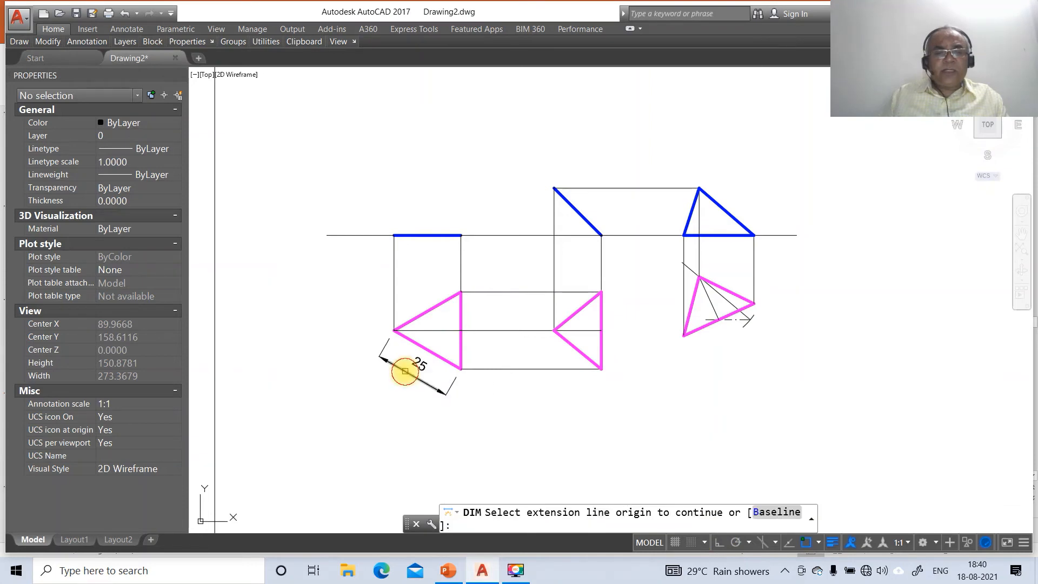
pyautogui.press('Return')
# Add an angular dimension between the XY reference line and the inclined front-view line, placed outside the line's upper end
pyautogui.write('A')
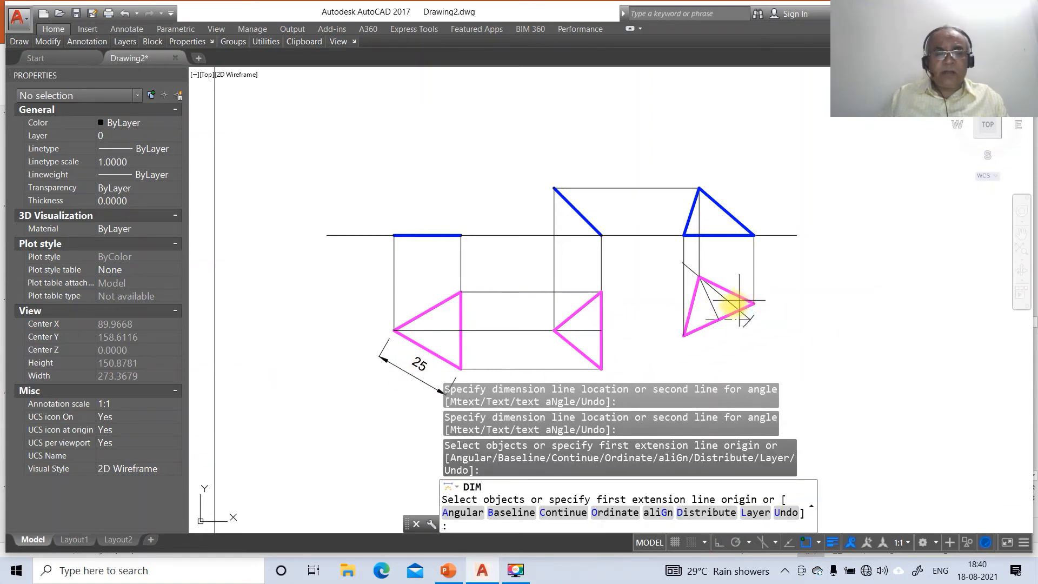
pyautogui.press('Return')
pyautogui.click(568, 234)
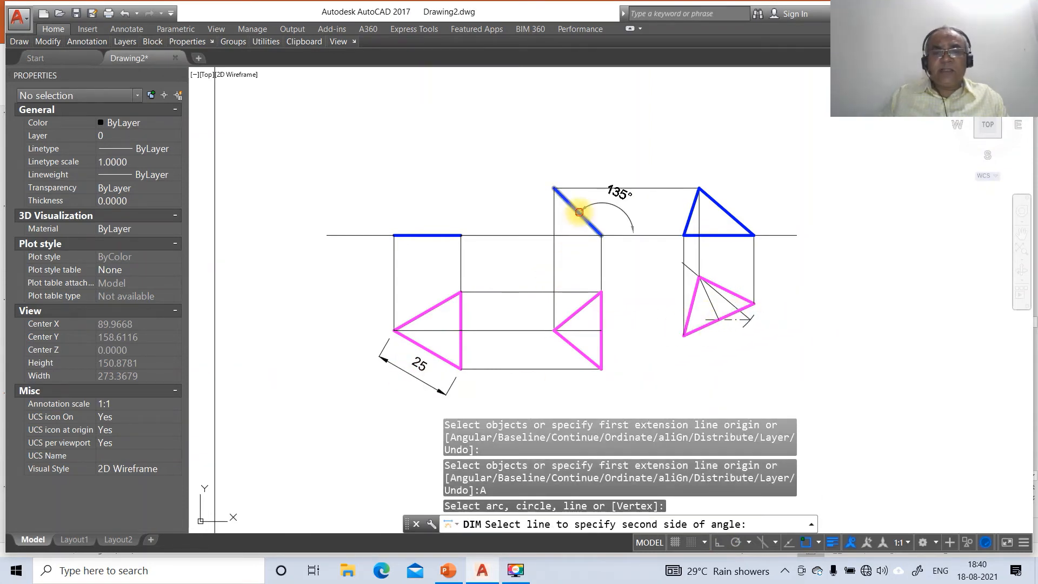
pyautogui.click(579, 212)
pyautogui.click(523, 188)
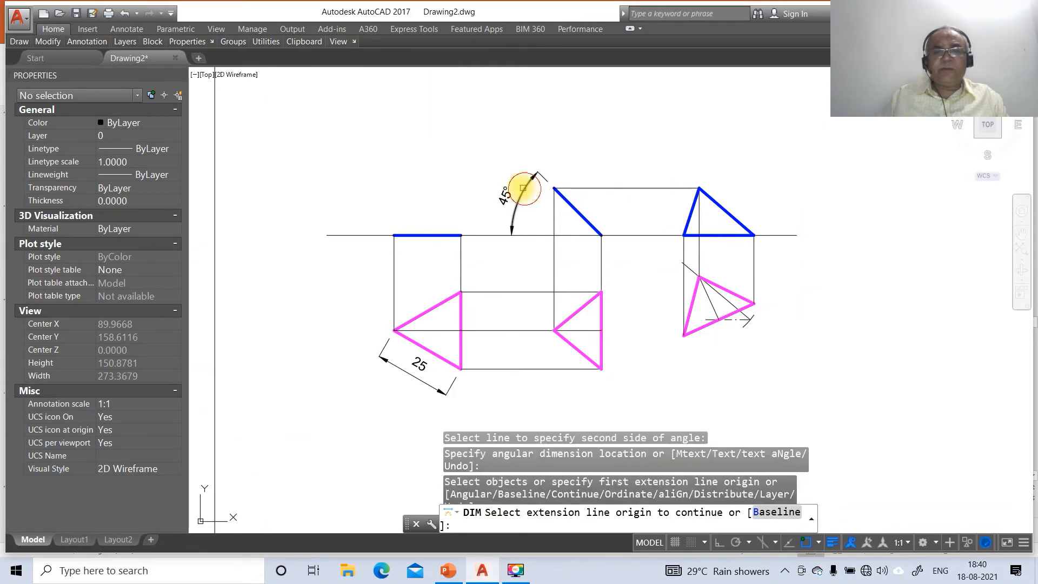
pyautogui.press('Return')
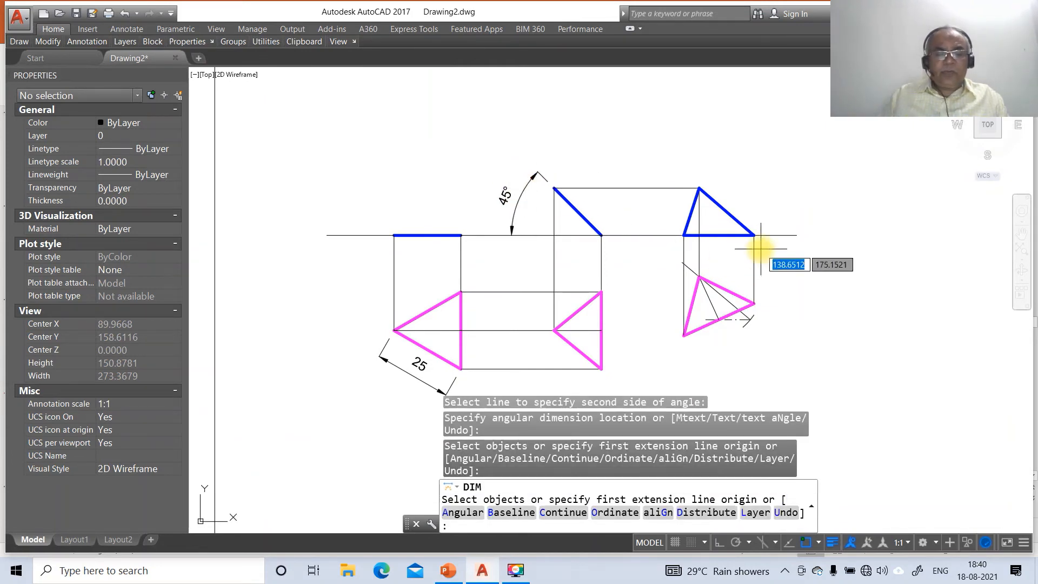
pyautogui.press('Return')
pyautogui.press('Escape')
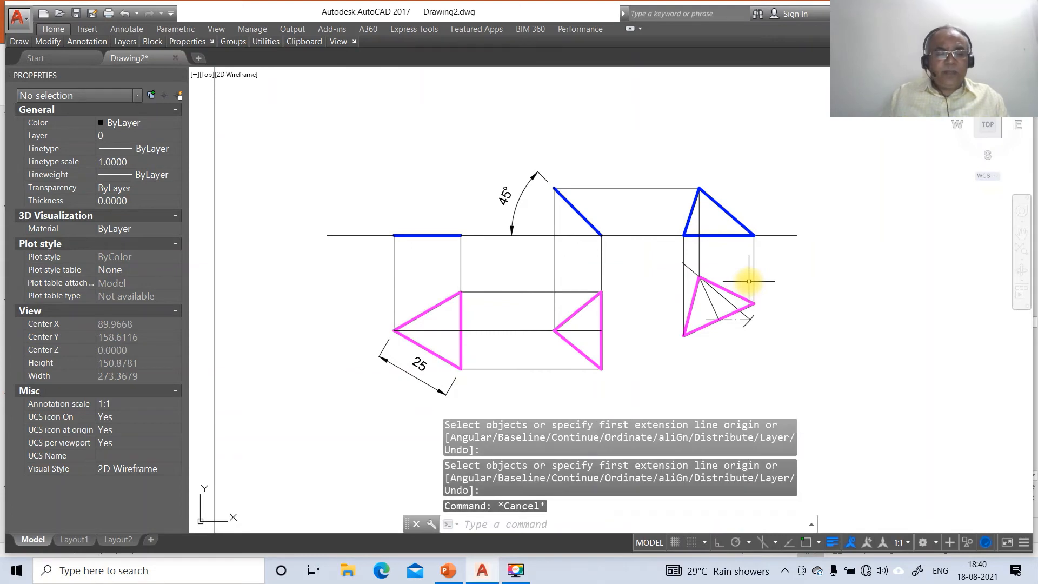
# Add an angular dimension with blank text between the rotated top-view triangle's median and the XY reference line
pyautogui.write('DIM')
pyautogui.press('Return')
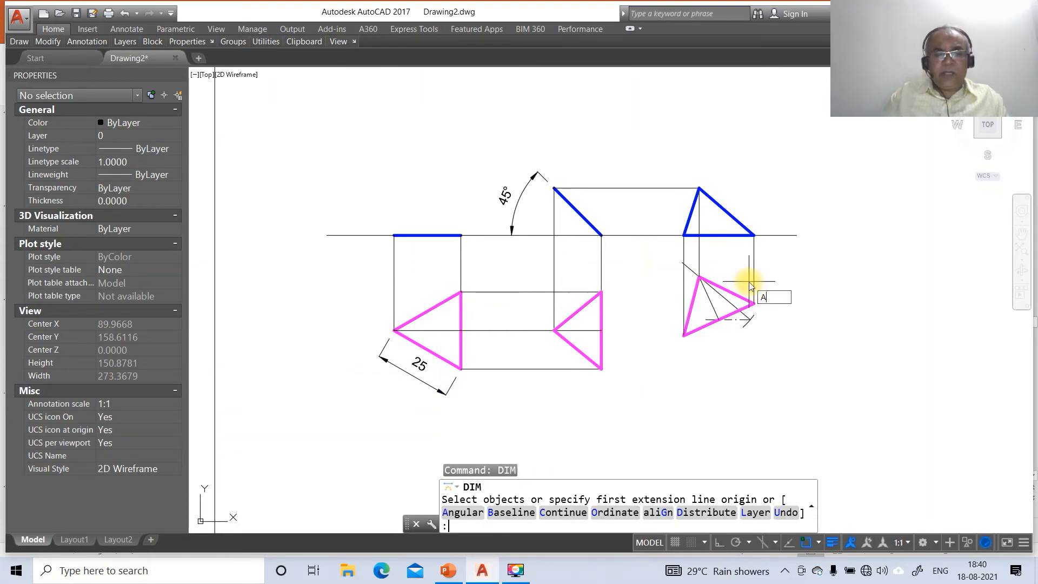
pyautogui.write('A')
pyautogui.press('Return')
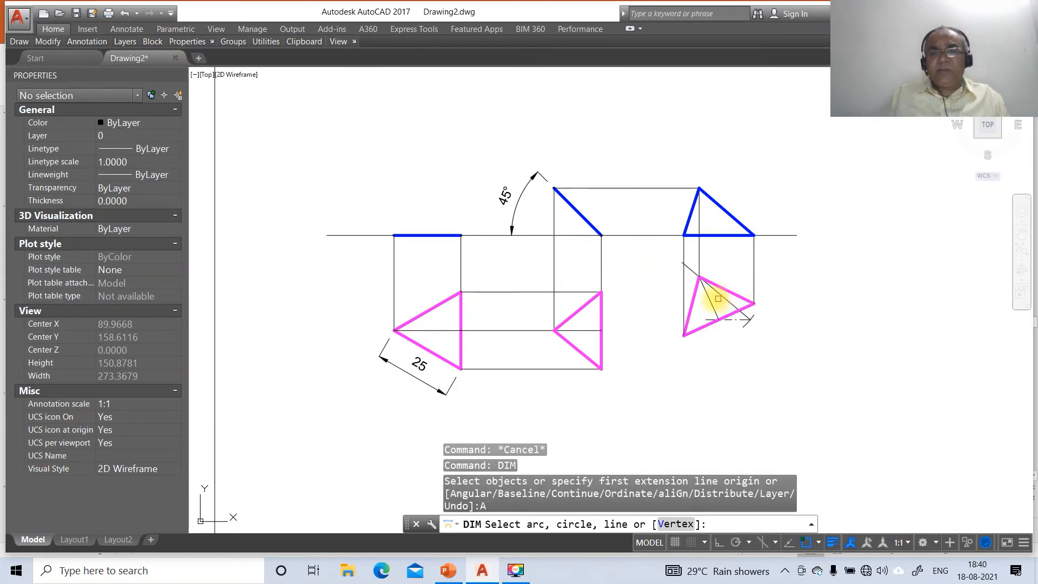
pyautogui.click(718, 299)
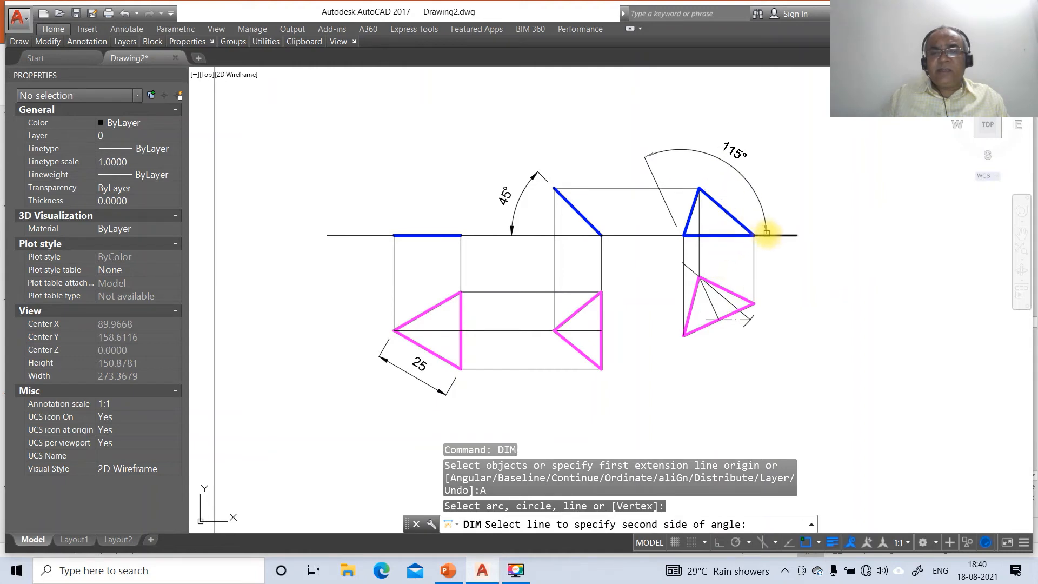
pyautogui.click(767, 235)
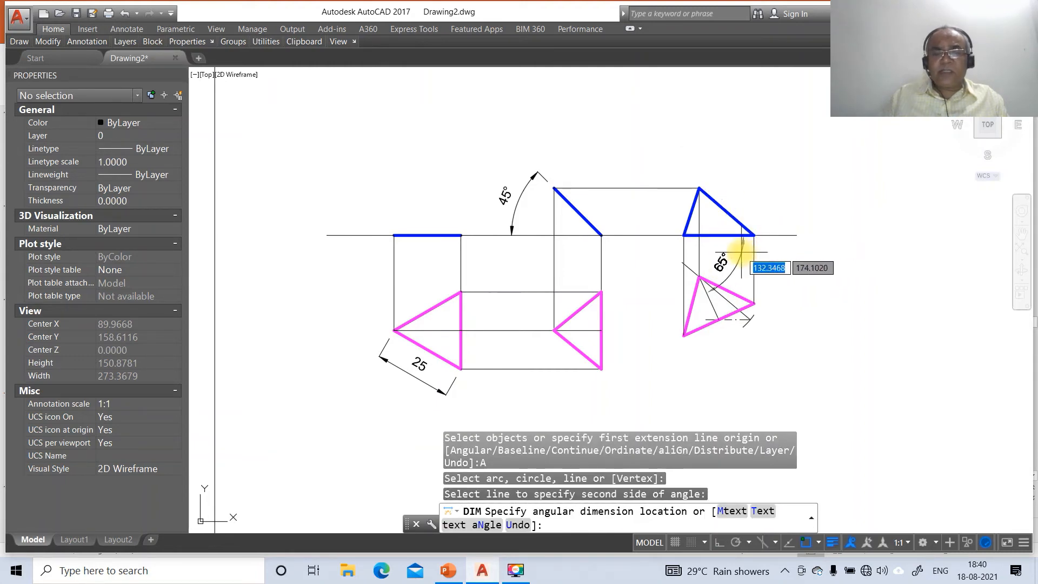
pyautogui.write('T')
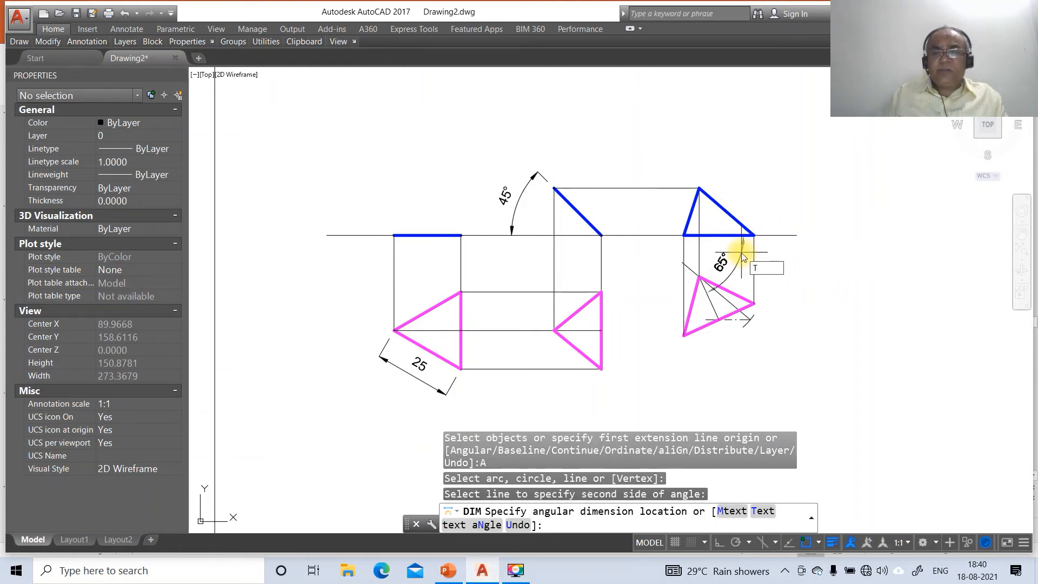
pyautogui.press('Return')
pyautogui.press('Return')
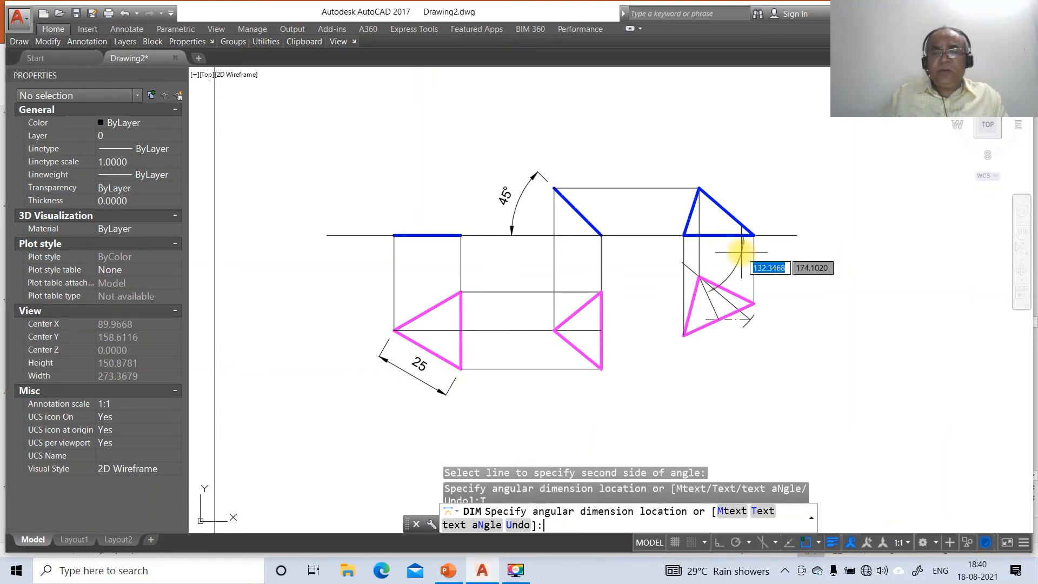
pyautogui.click(732, 276)
pyautogui.press('Escape')
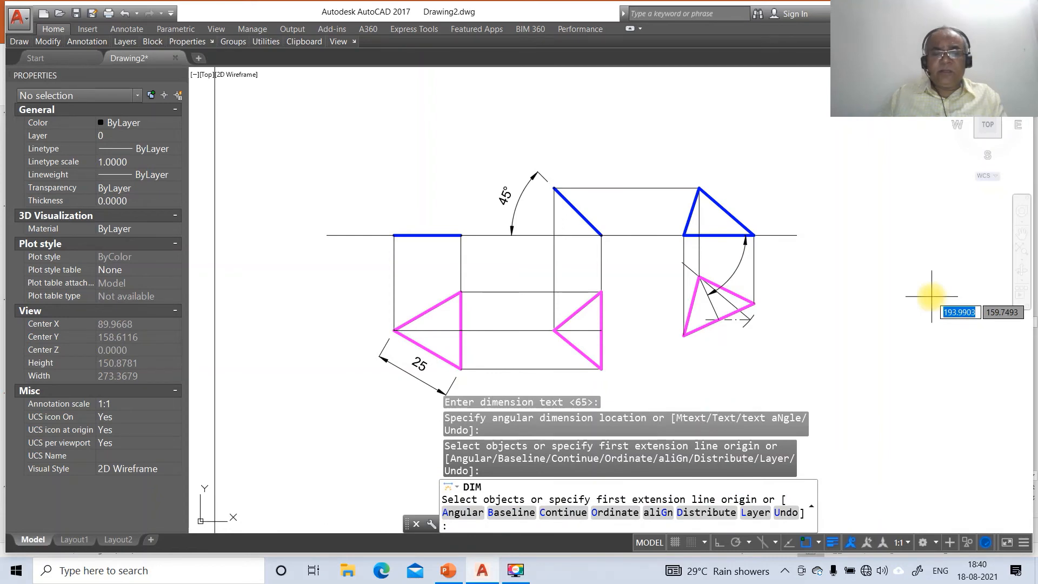
pyautogui.press('Escape')
pyautogui.press('Escape')
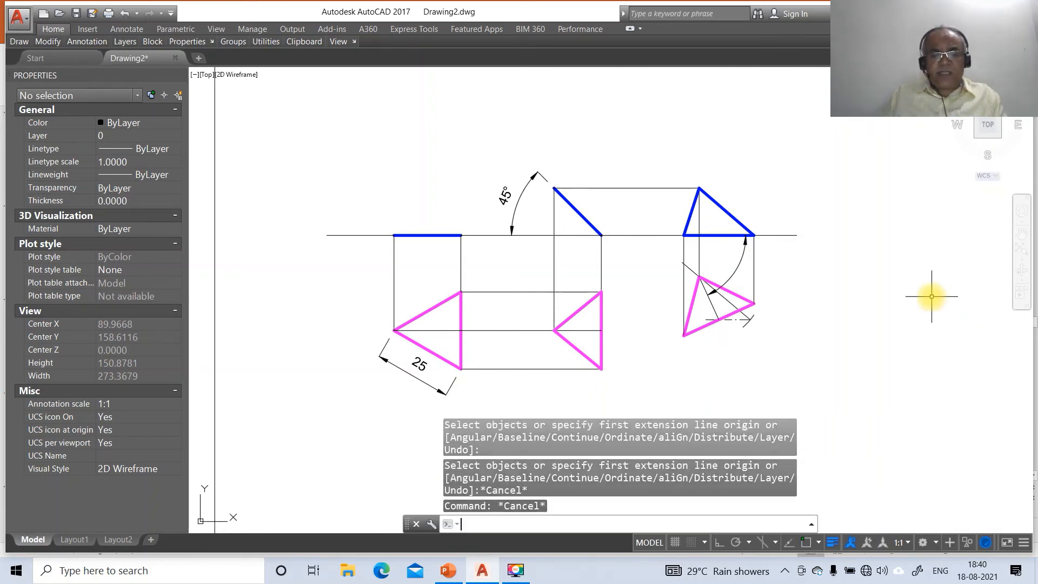
pyautogui.write('MT')
pyautogui.press('Return')
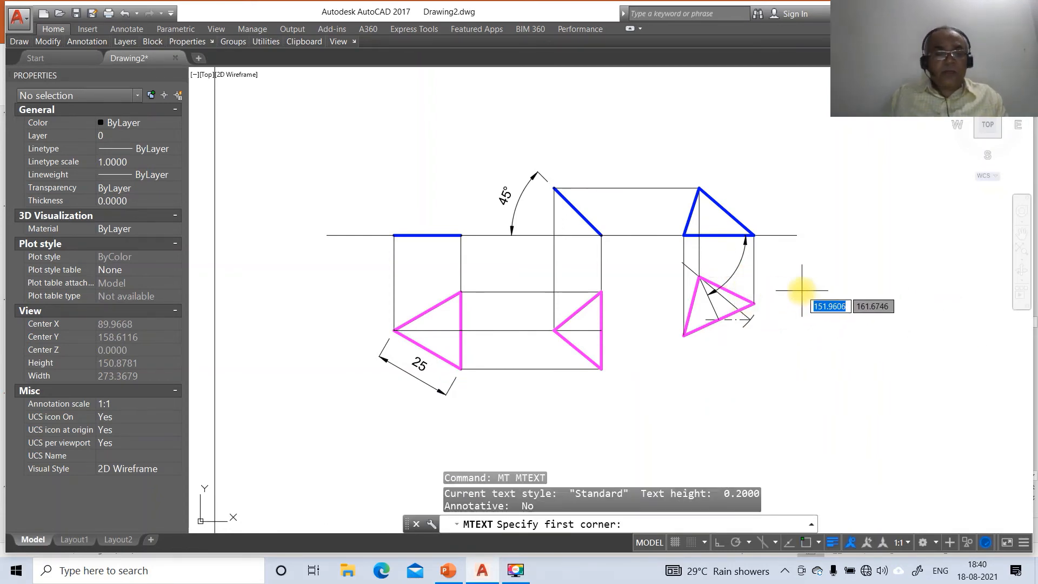
pyautogui.press('Escape')
pyautogui.press('Escape')
# Add single-line text labels X, VP, HP and Y along the reference line, with height 3 and rotation 0
pyautogui.write('DT')
pyautogui.press('Return')
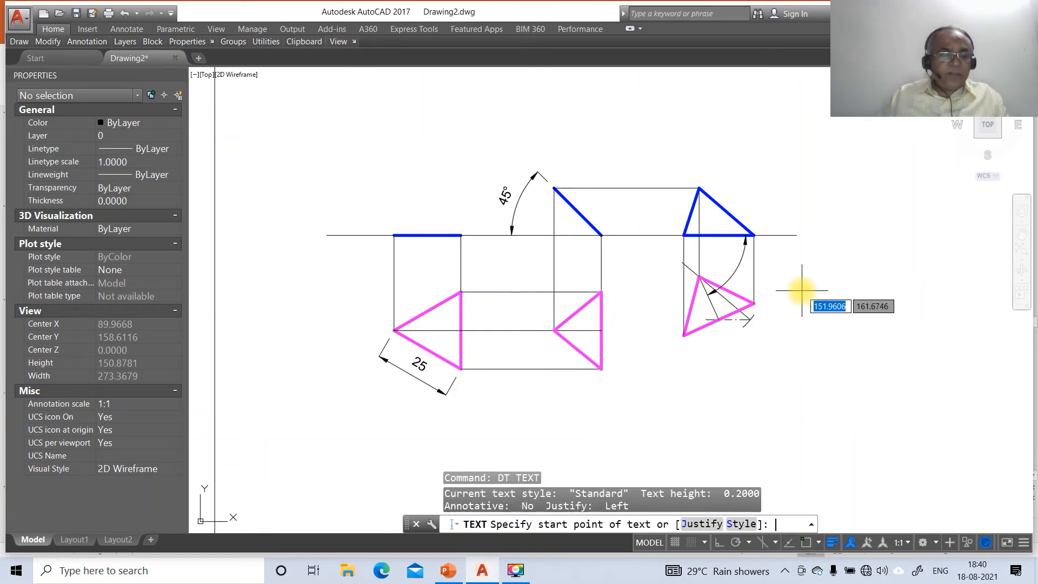
pyautogui.click(311, 236)
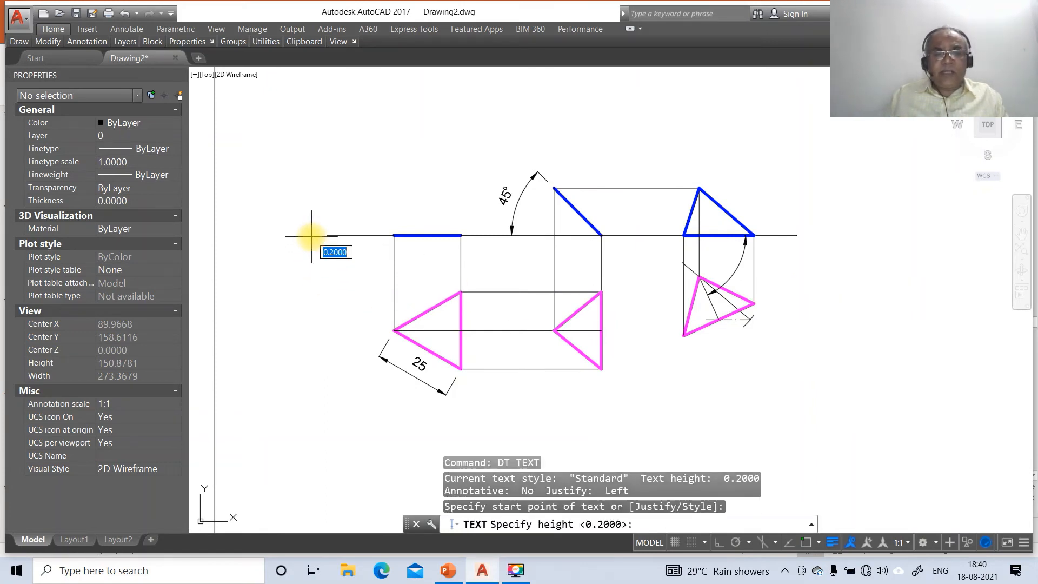
pyautogui.write('3')
pyautogui.press('Return')
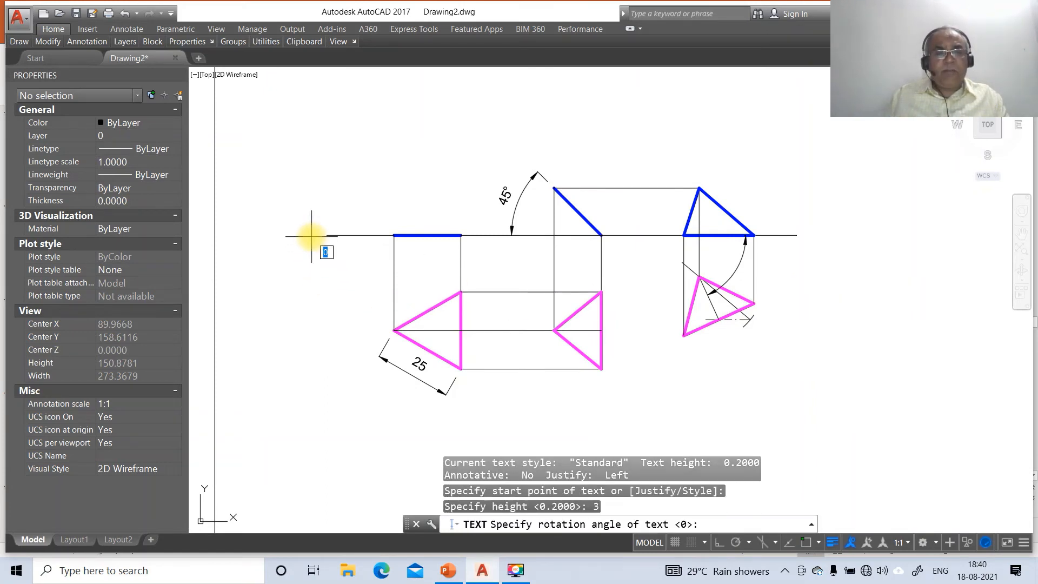
pyautogui.press('Return')
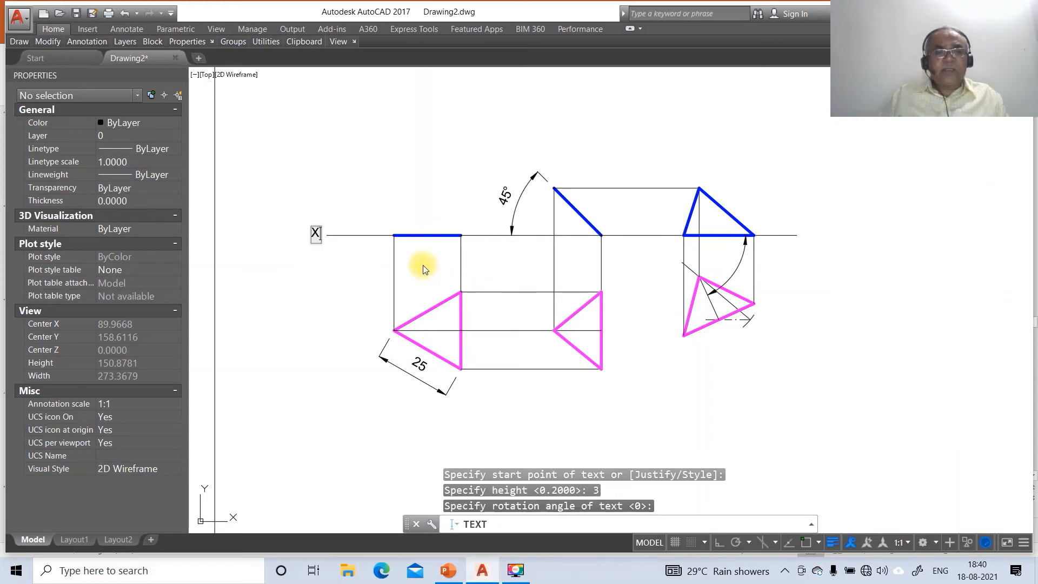
pyautogui.write('VP')
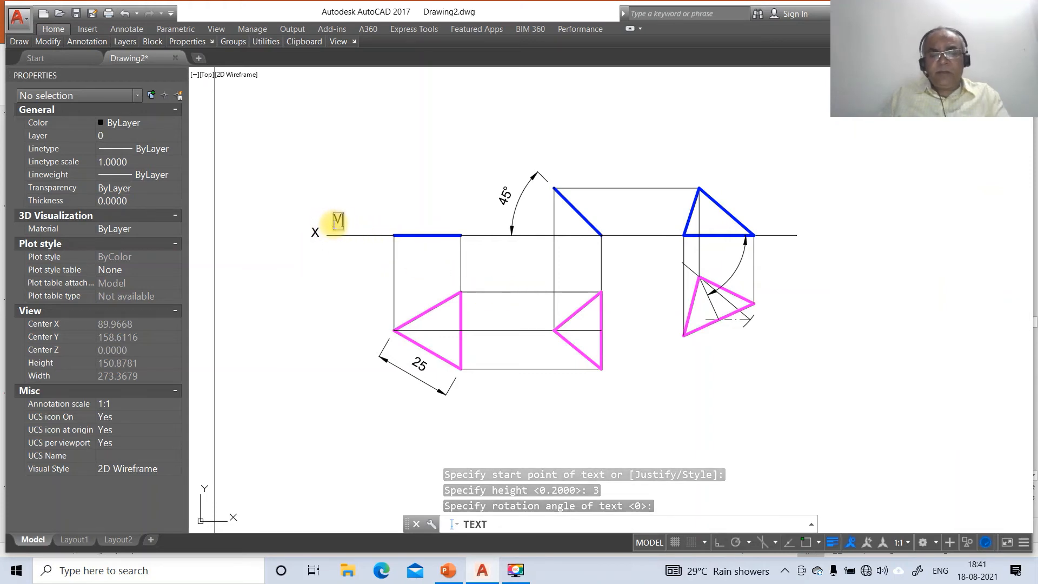
pyautogui.press('Return')
pyautogui.press('Return')
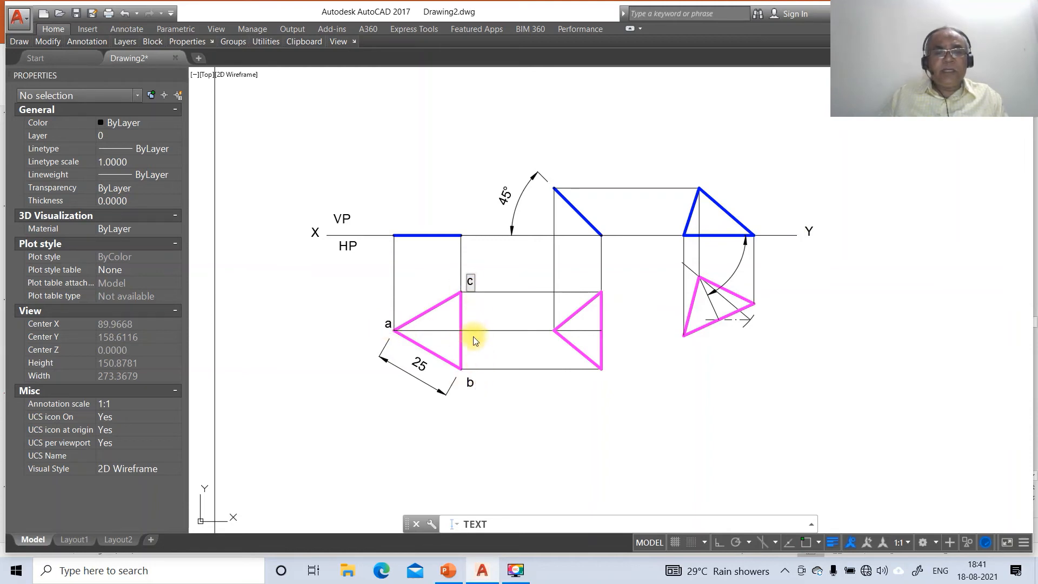
# Label the first top-view triangle's corners a, b and c, and the midpoint of its vertical edge m
pyautogui.press('Return')
pyautogui.press('Return')
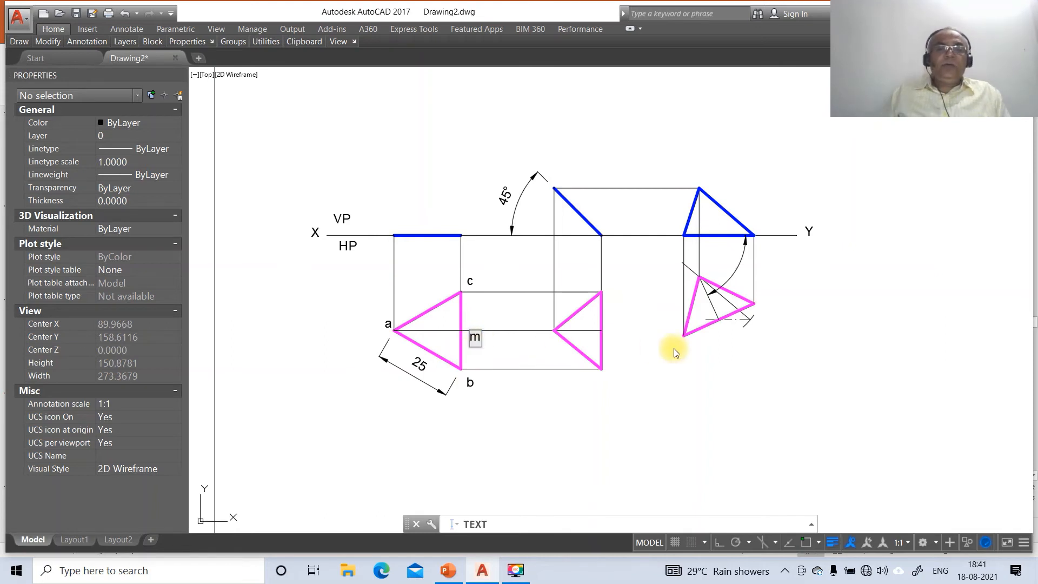
pyautogui.press('Return')
pyautogui.press('Return')
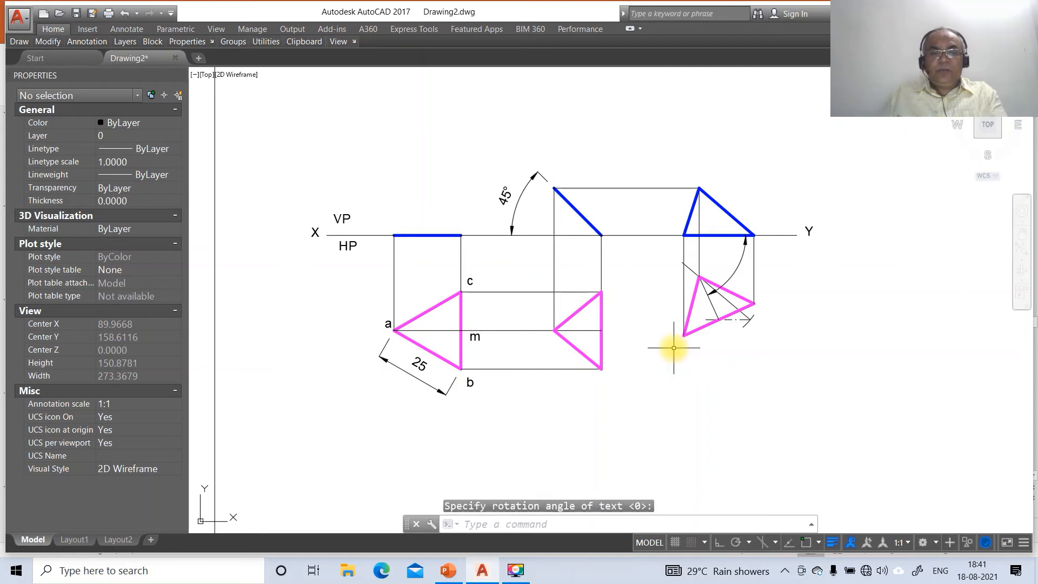
pyautogui.press('Escape')
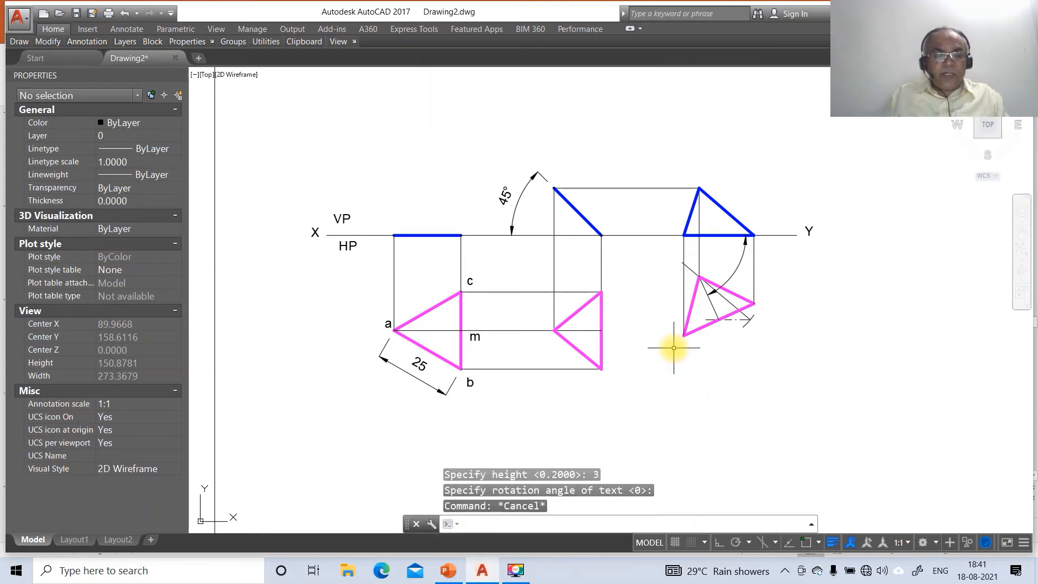
# Add text labels a', b' and (c') at the first front-view line's ends, and (m') above its b' end
pyautogui.write('dt')
pyautogui.press('Return')
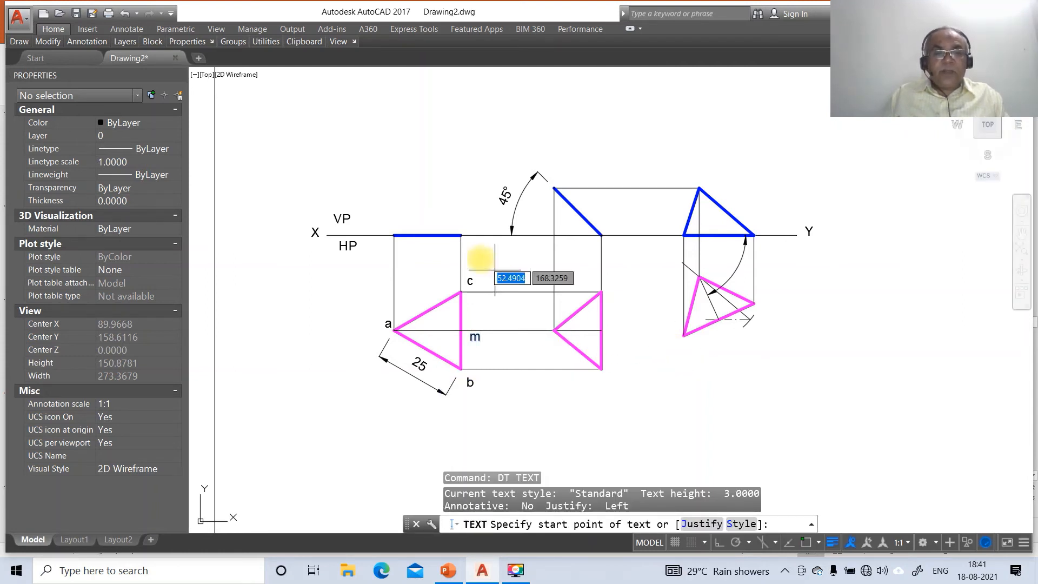
pyautogui.click(391, 230)
pyautogui.press('Return')
pyautogui.press('Return')
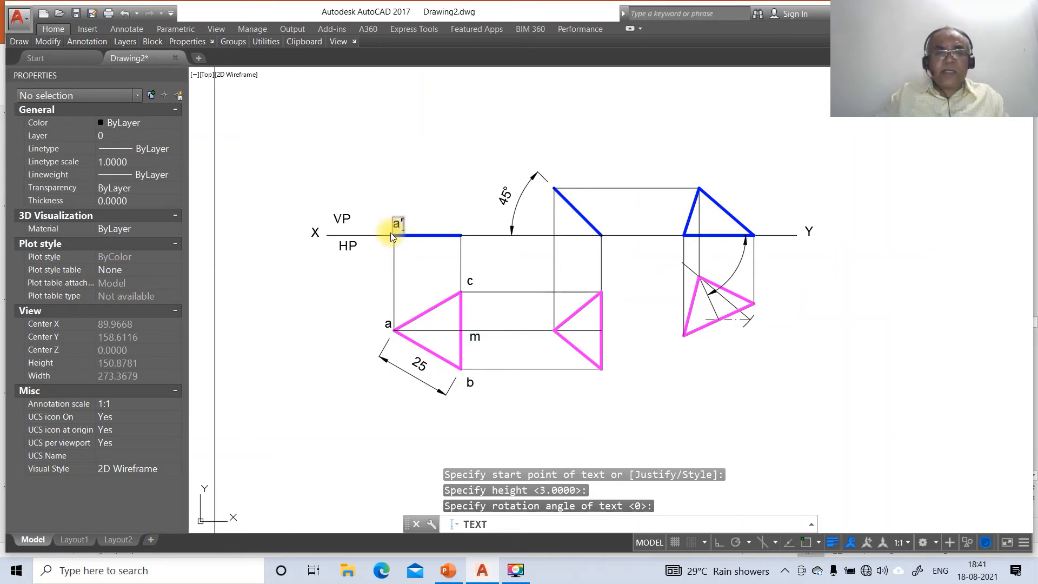
pyautogui.click(459, 230)
pyautogui.write('b')
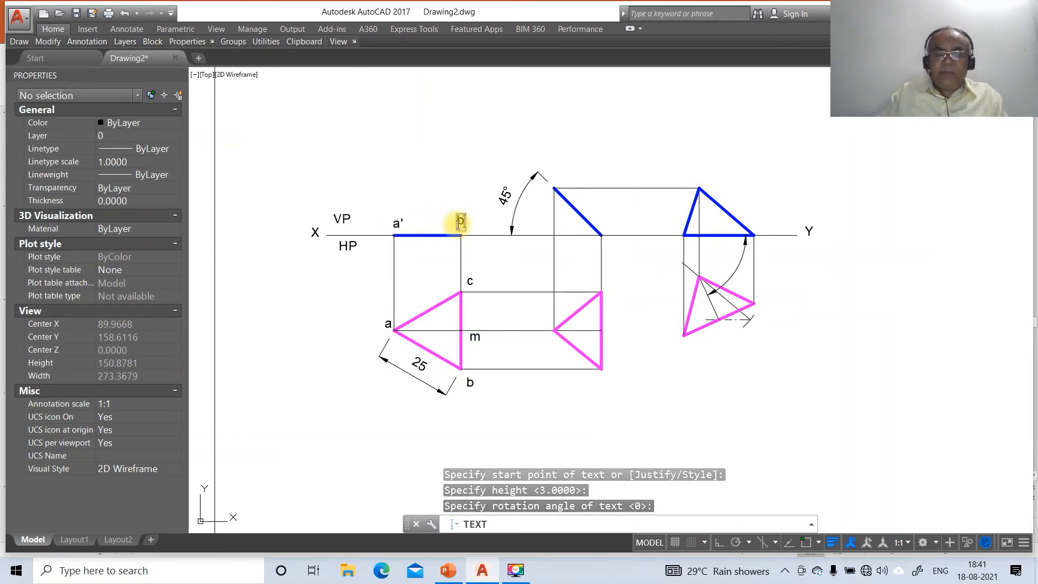
pyautogui.write("'")
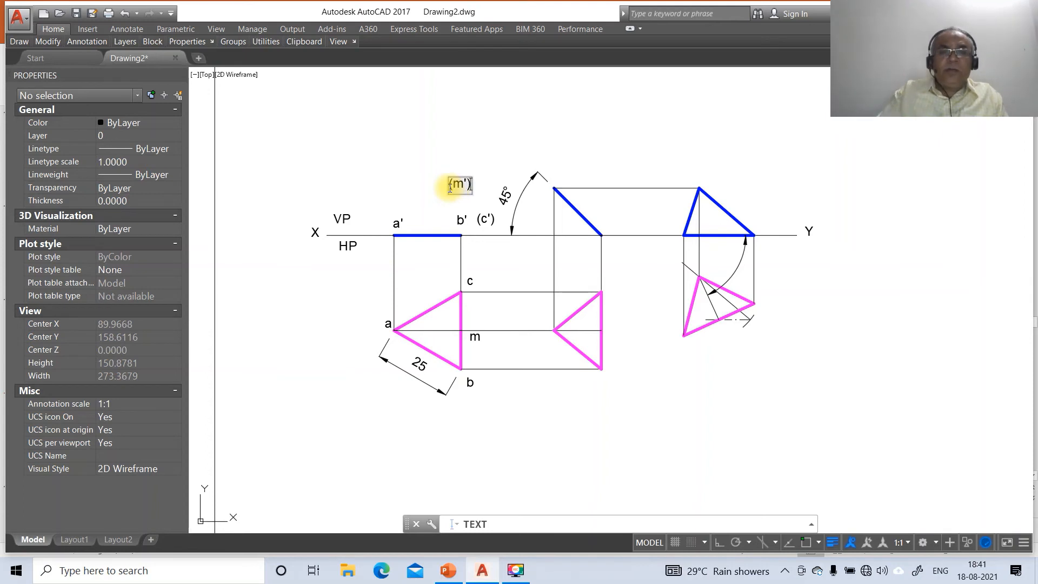
pyautogui.press('Return')
pyautogui.press('Return')
# Move the X label closer to the start of the reference line
pyautogui.write('m')
pyautogui.press('Return')
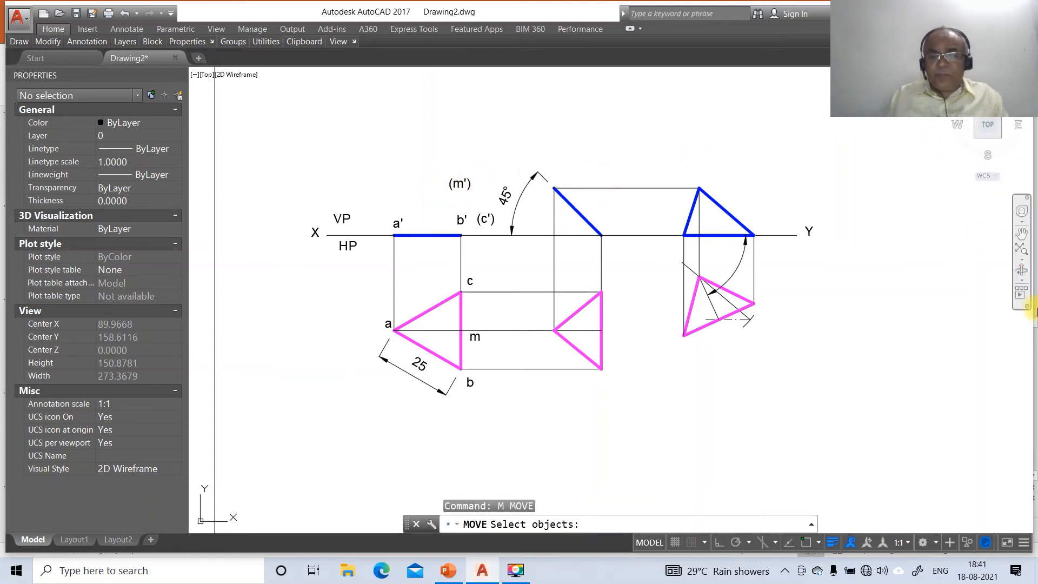
pyautogui.click(315, 232)
pyautogui.press('Return')
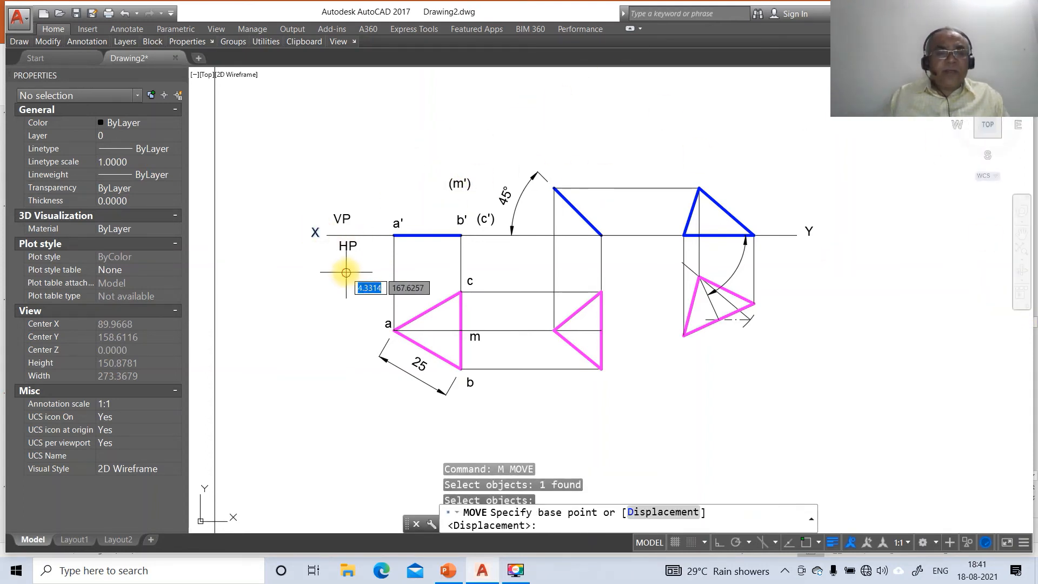
pyautogui.click(343, 272)
pyautogui.click(347, 276)
# Move the VP and HP labels closer to the reference line, directly above and below it beside the X
pyautogui.press('Return')
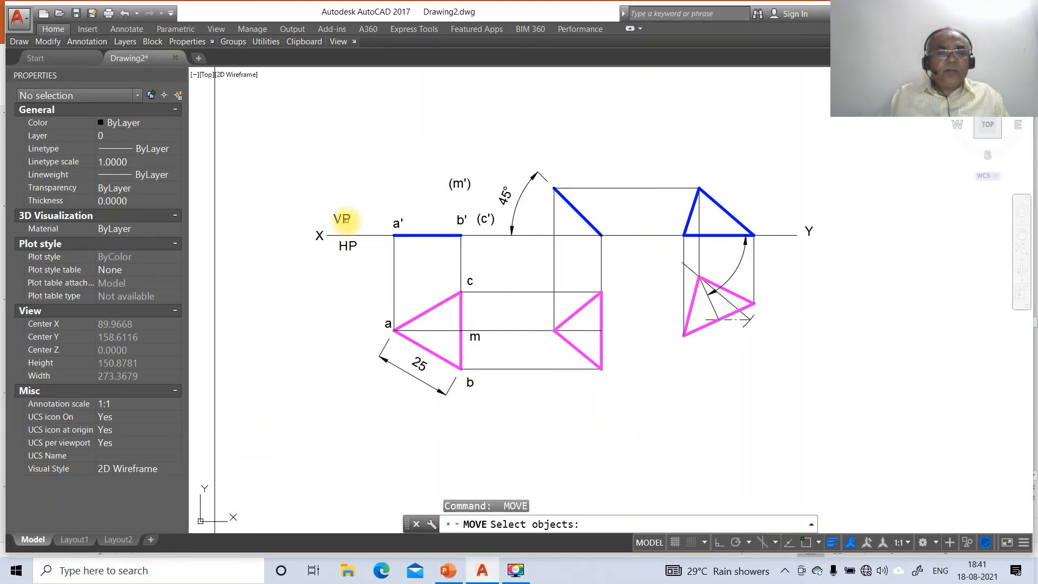
pyautogui.click(343, 218)
pyautogui.press('Return')
pyautogui.click(370, 245)
pyautogui.click(365, 252)
pyautogui.press('Return')
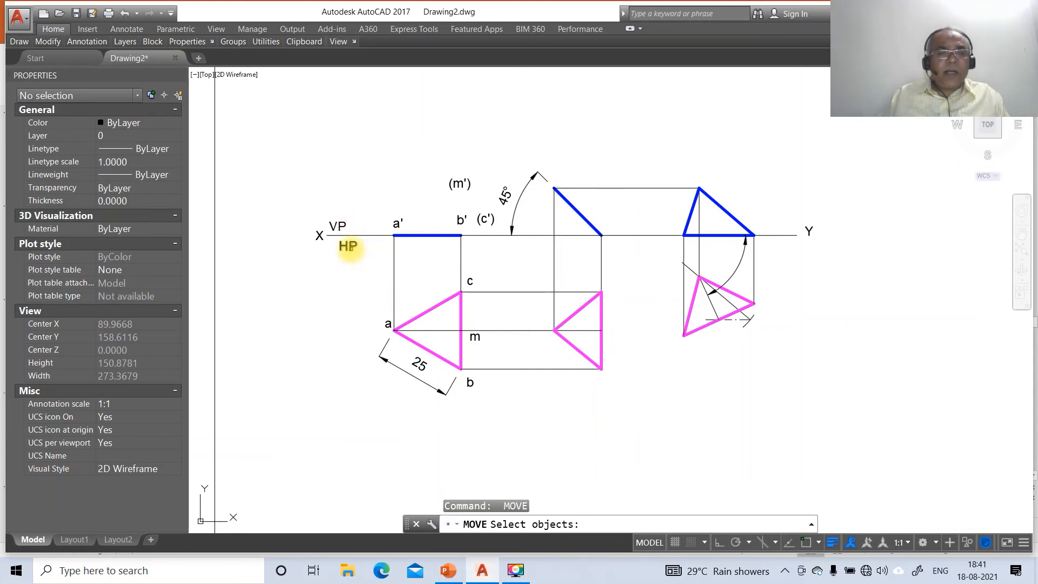
pyautogui.click(349, 248)
pyautogui.press('Return')
pyautogui.click(367, 260)
pyautogui.click(359, 257)
# Move the a and b labels closer to their corners of the first top-view triangle
pyautogui.press('Return')
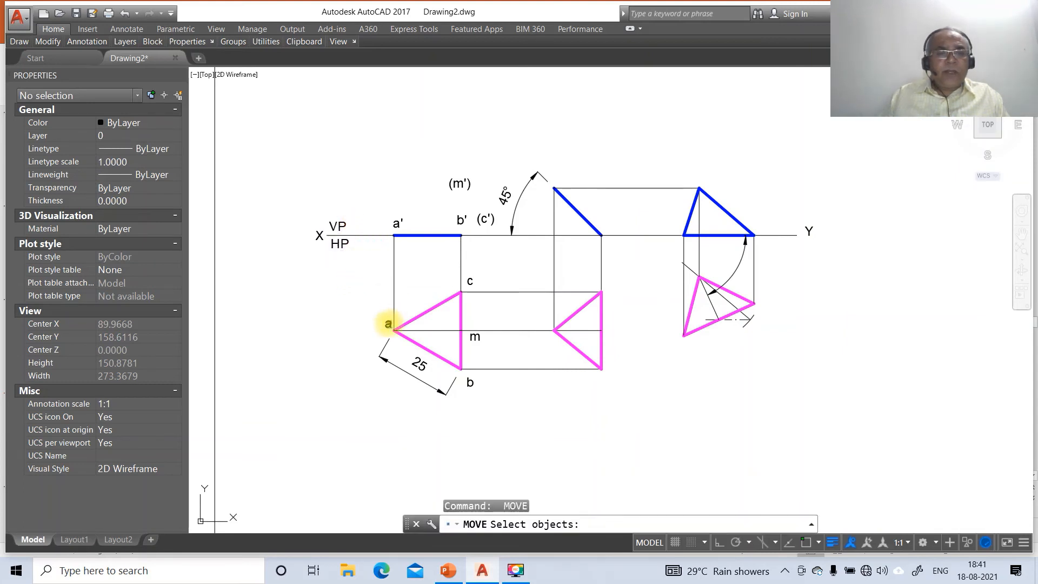
pyautogui.click(388, 323)
pyautogui.press('Return')
pyautogui.click(430, 324)
pyautogui.click(426, 328)
pyautogui.press('Return')
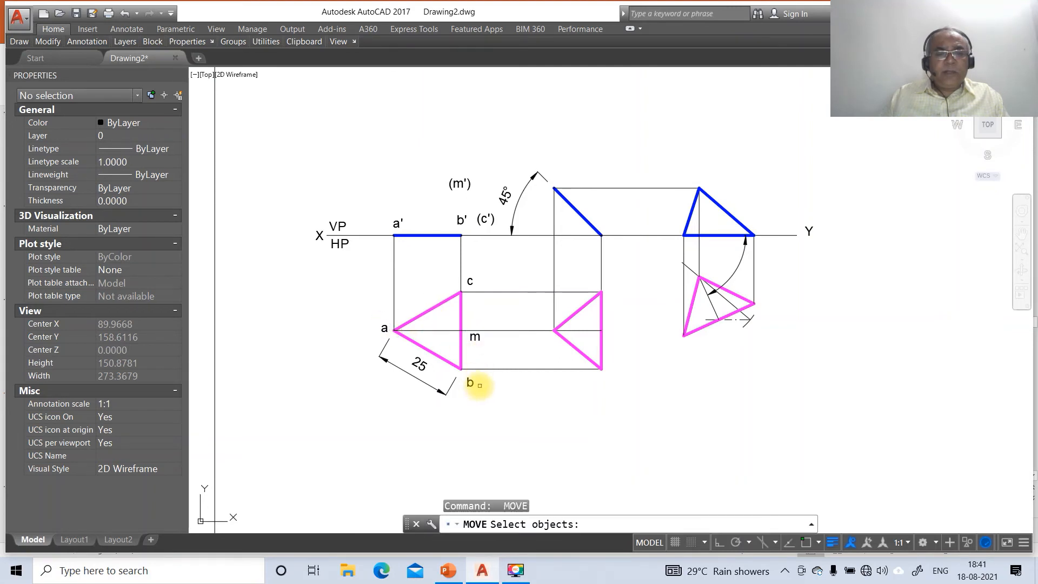
pyautogui.click(479, 385)
pyautogui.press('Return')
pyautogui.click(493, 384)
pyautogui.click(489, 379)
# Move the c label closer to its triangle corner and the m label closer to the vertical edge's midpoint
pyautogui.press('Return')
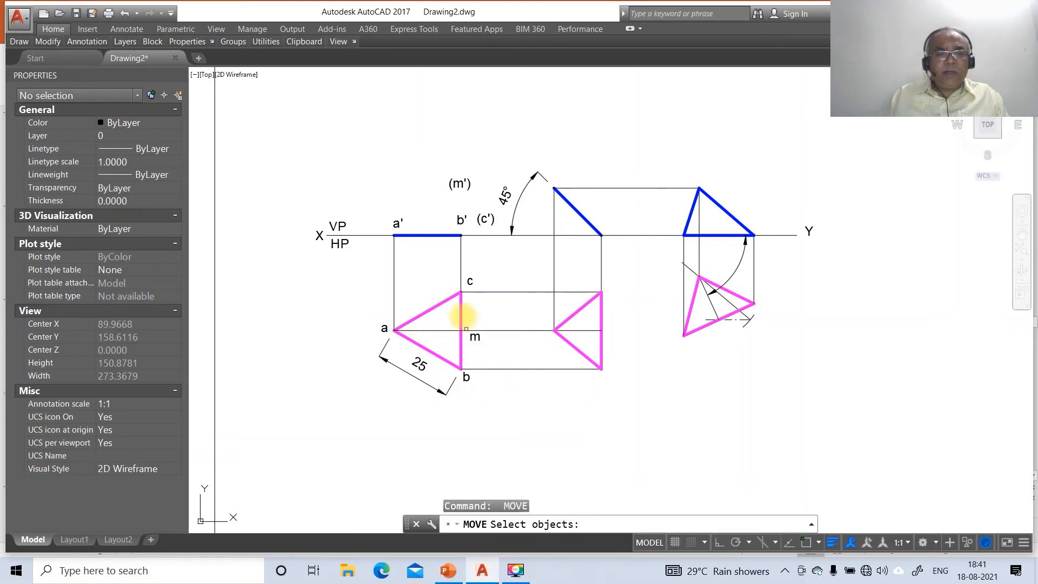
pyautogui.click(468, 279)
pyautogui.press('Return')
pyautogui.click(471, 286)
pyautogui.click(466, 287)
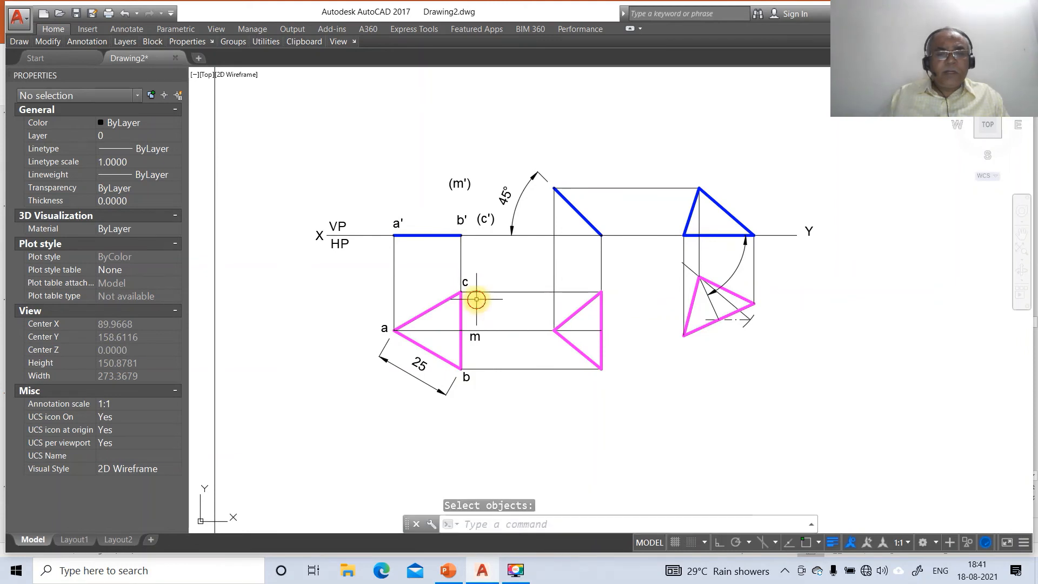
pyautogui.press('Return')
pyautogui.click(475, 336)
pyautogui.press('Return')
pyautogui.click(513, 341)
pyautogui.click(510, 341)
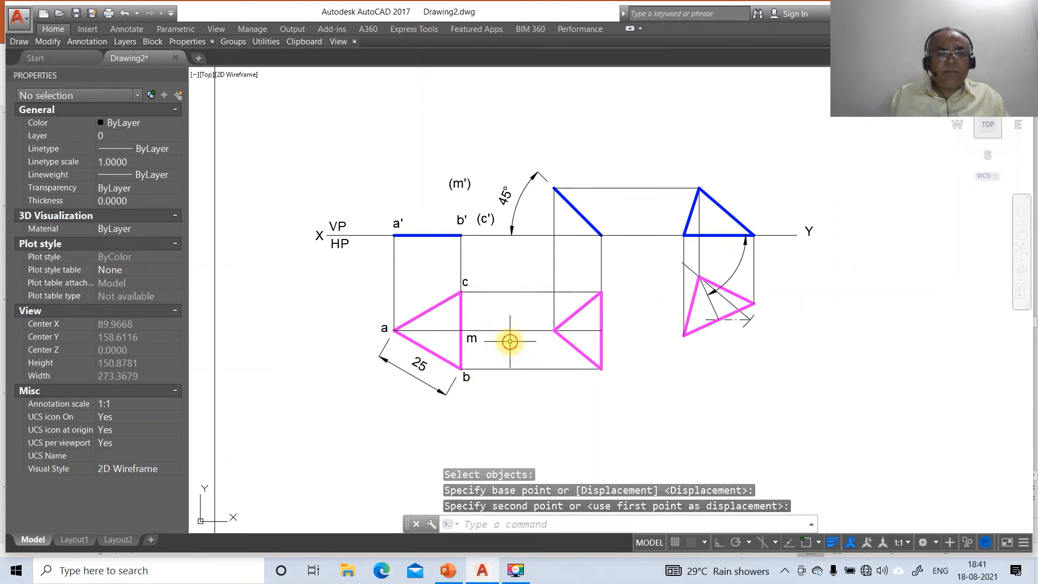
# Move the a' and b' labels closer to the ends of the first front-view line
pyautogui.press('Return')
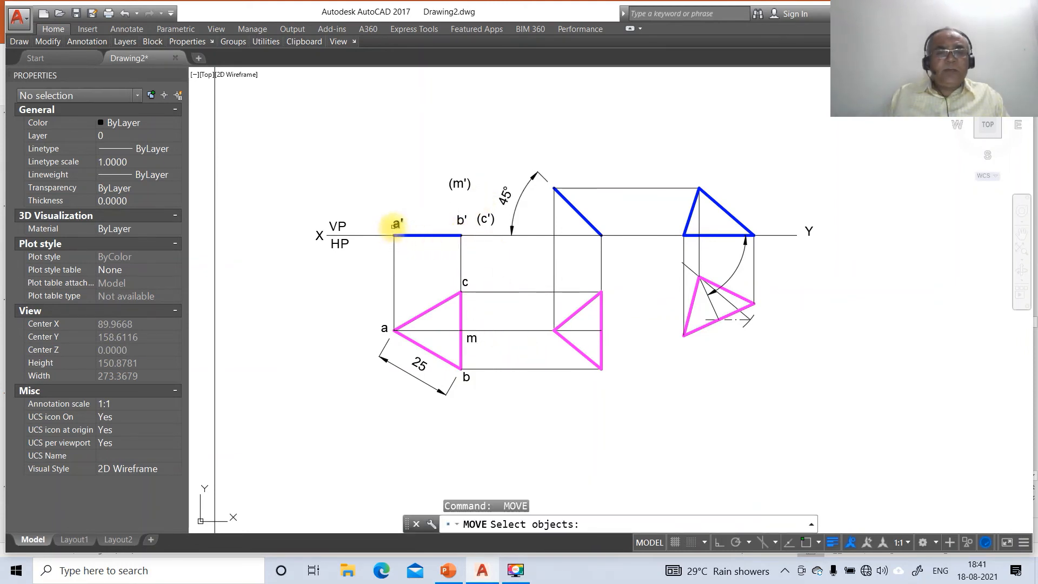
pyautogui.click(396, 225)
pyautogui.press('Return')
pyautogui.click(435, 259)
pyautogui.click(430, 258)
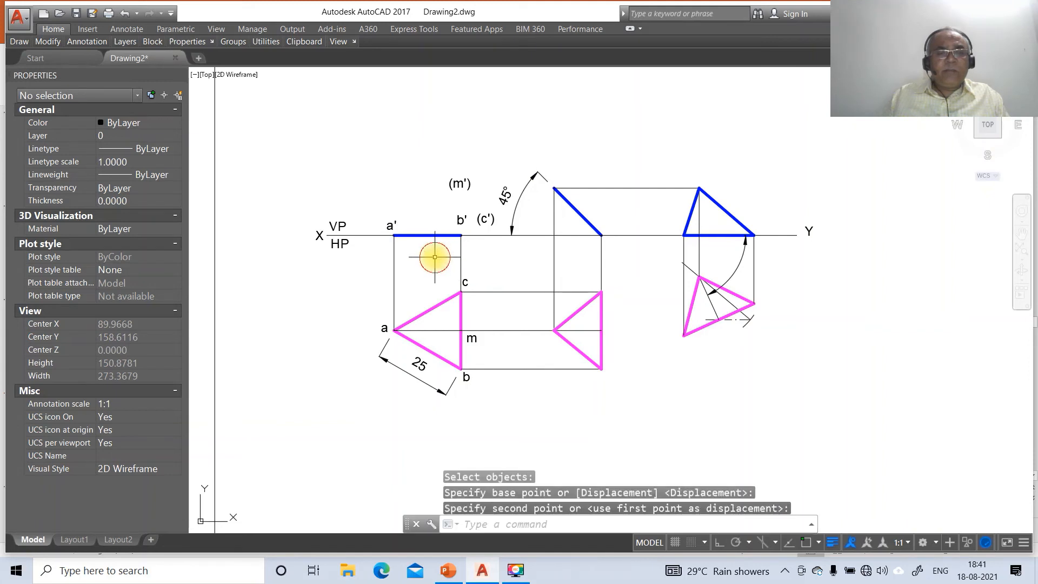
pyautogui.press('Return')
pyautogui.click(461, 221)
pyautogui.press('Return')
pyautogui.click(489, 242)
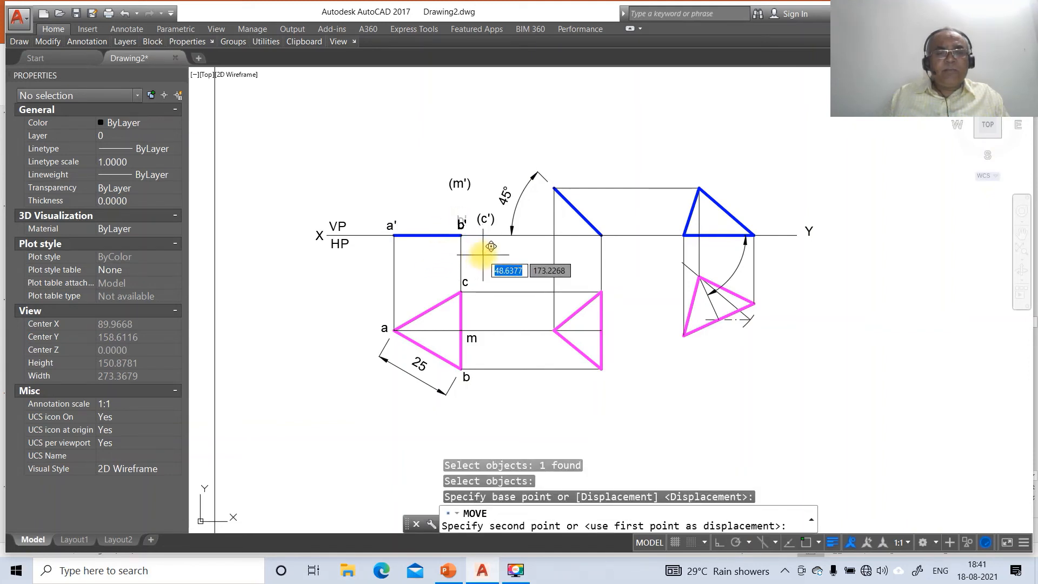
pyautogui.click(489, 246)
# Move the (c') label down beside the b' label
pyautogui.press('Return')
pyautogui.click(489, 219)
pyautogui.click(481, 230)
pyautogui.press('Return')
pyautogui.click(503, 256)
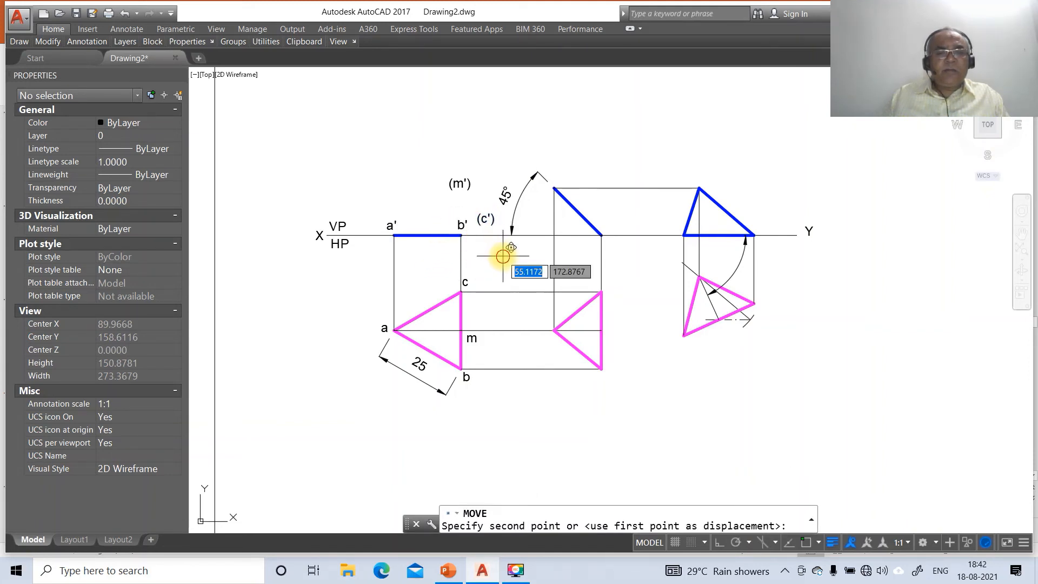
pyautogui.click(502, 253)
# Move the (m') label down to the reference line, directly before the b' label
pyautogui.press('Return')
pyautogui.click(459, 184)
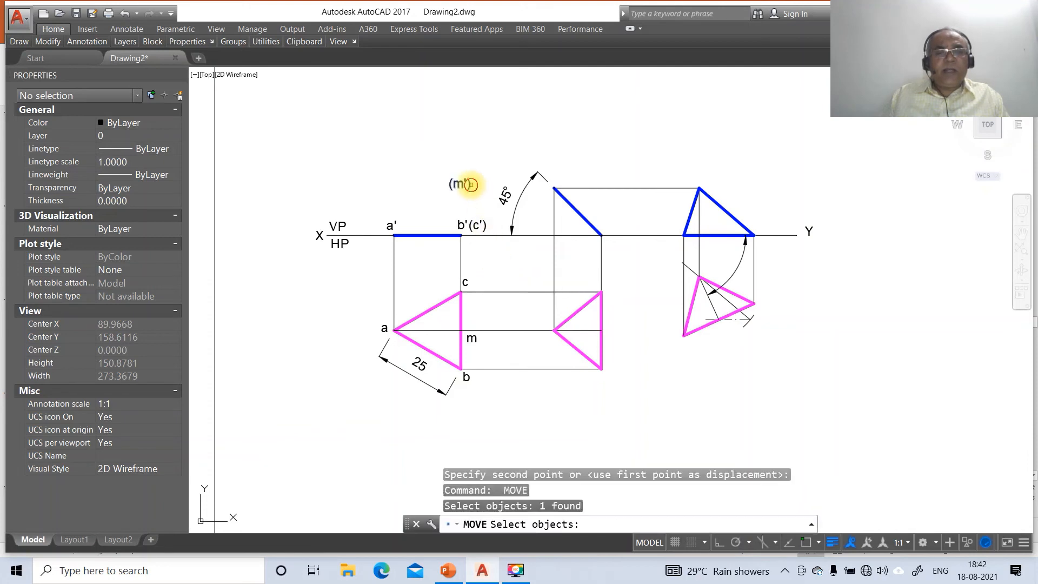
pyautogui.press('Return')
pyautogui.click(488, 191)
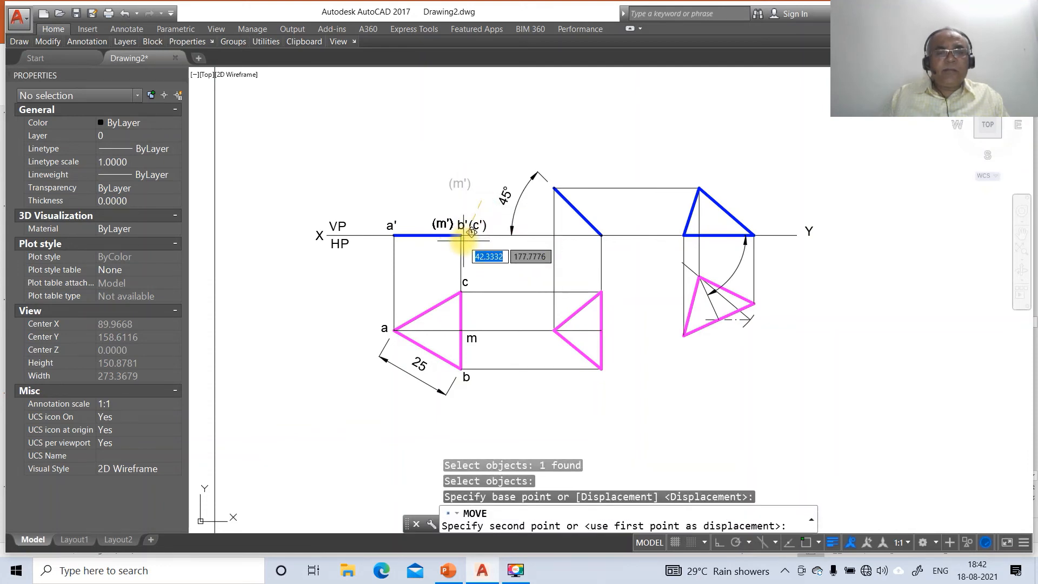
pyautogui.click(463, 240)
# Assign the VP, a', (m'), b' and (c') labels to the FV layer
pyautogui.click(485, 198)
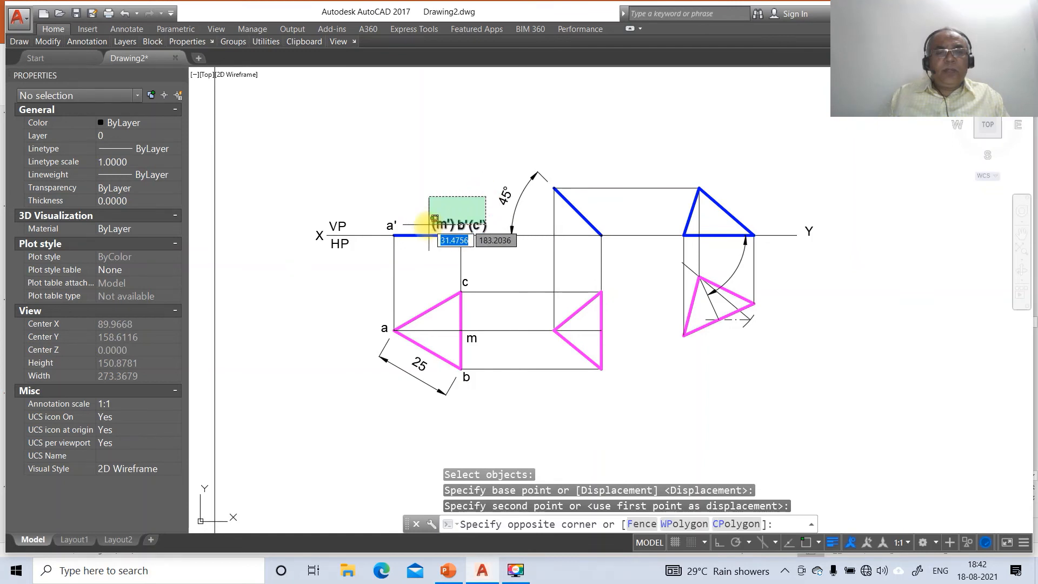
pyautogui.click(347, 222)
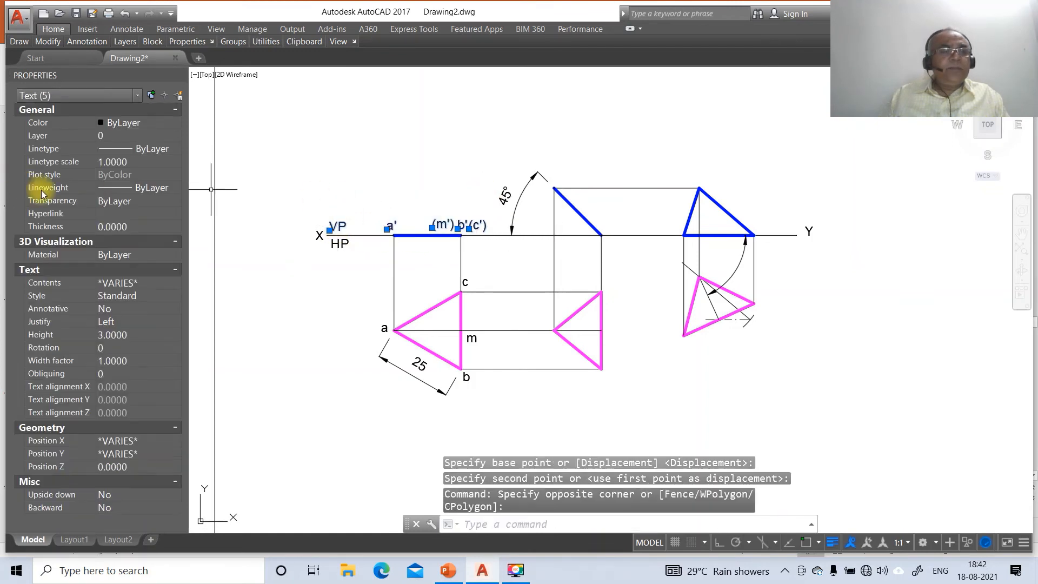
pyautogui.click(165, 136)
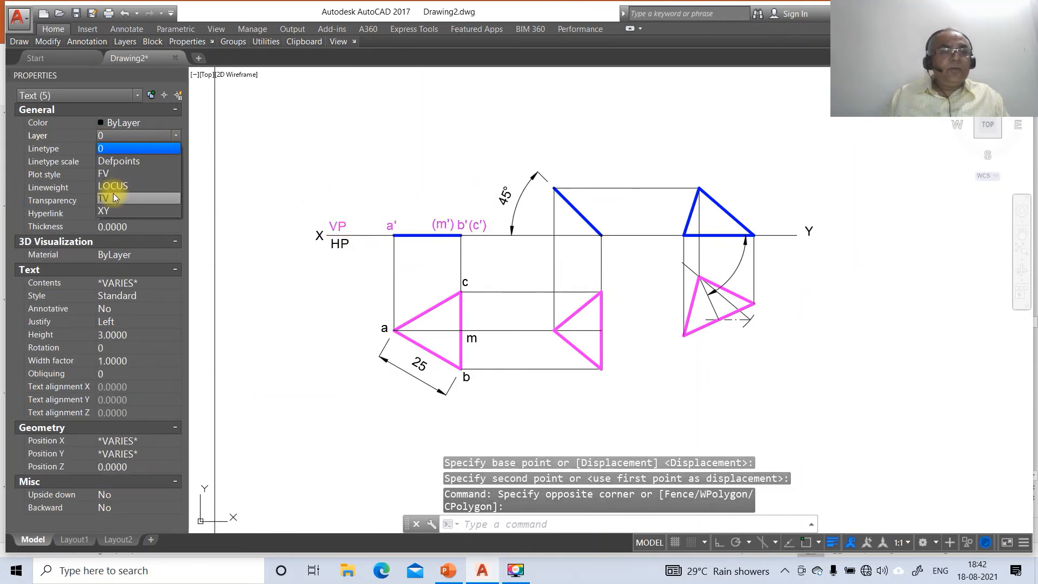
pyautogui.click(110, 176)
pyautogui.press('Escape')
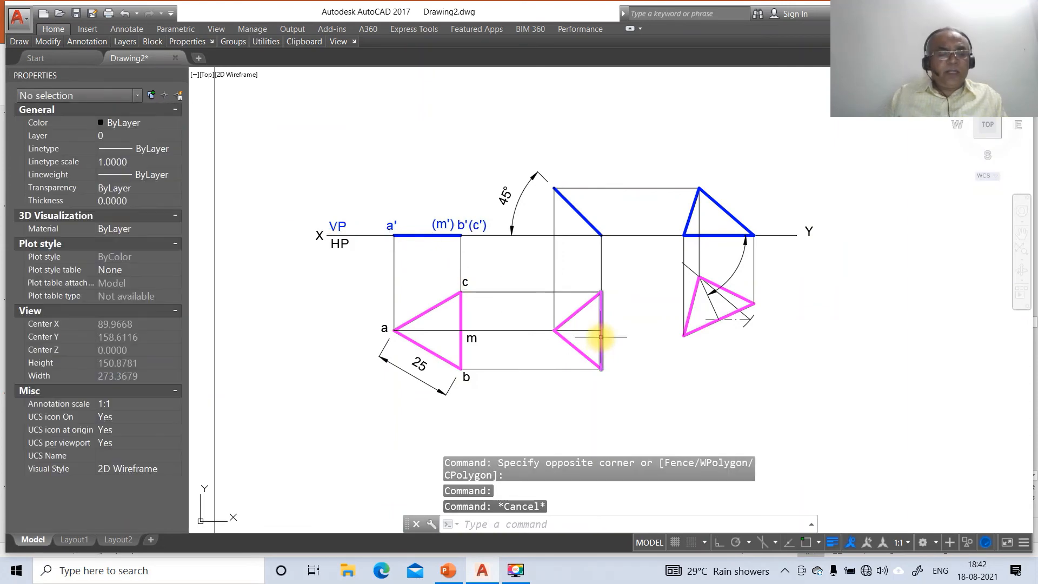
pyautogui.press('Escape')
# Assign the HP label and the a, b, c and m labels of the first top view to the TV layer
pyautogui.click(338, 244)
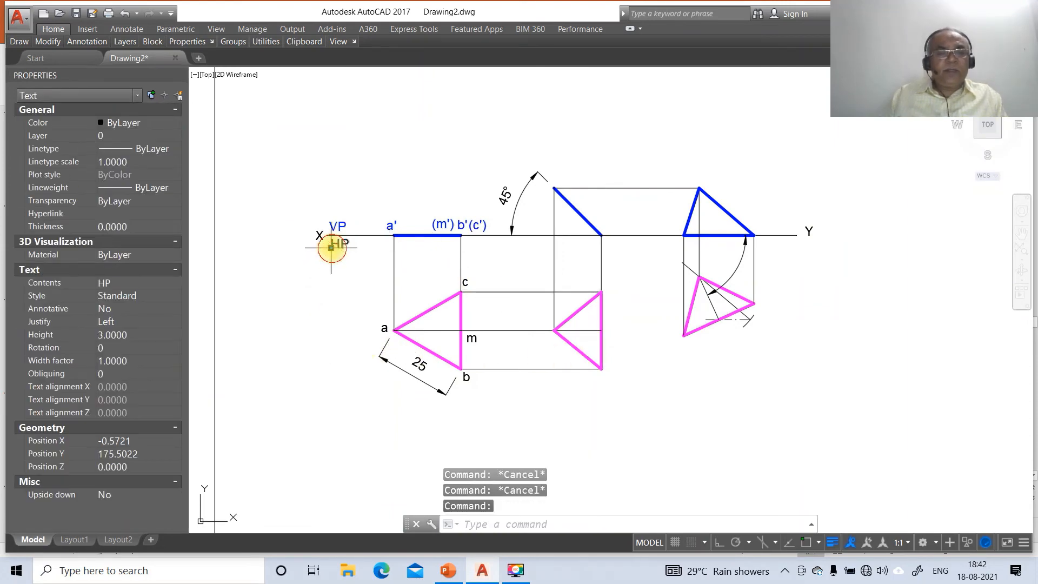
pyautogui.click(384, 329)
pyautogui.click(466, 377)
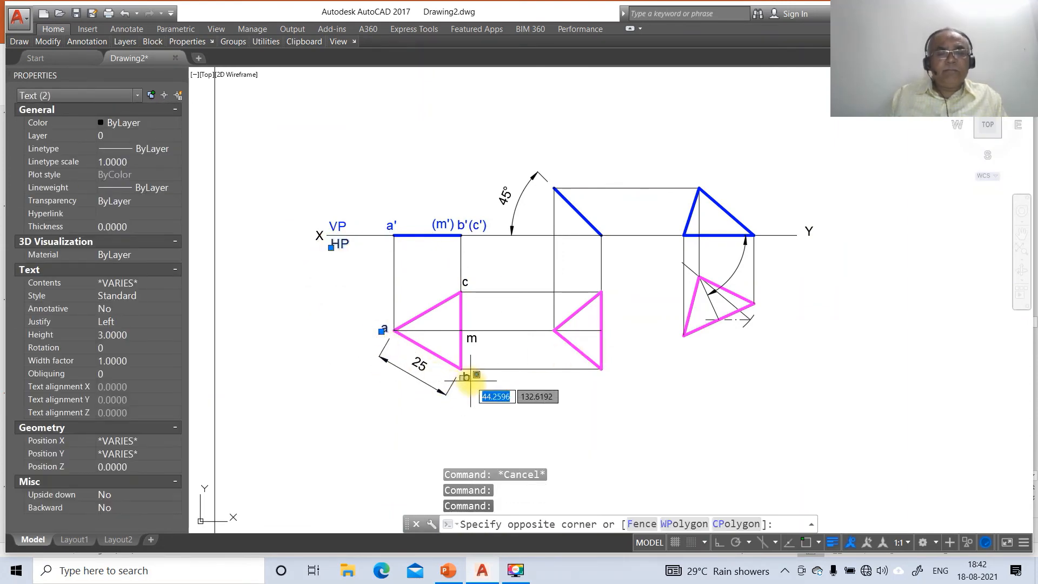
pyautogui.click(468, 379)
pyautogui.click(465, 281)
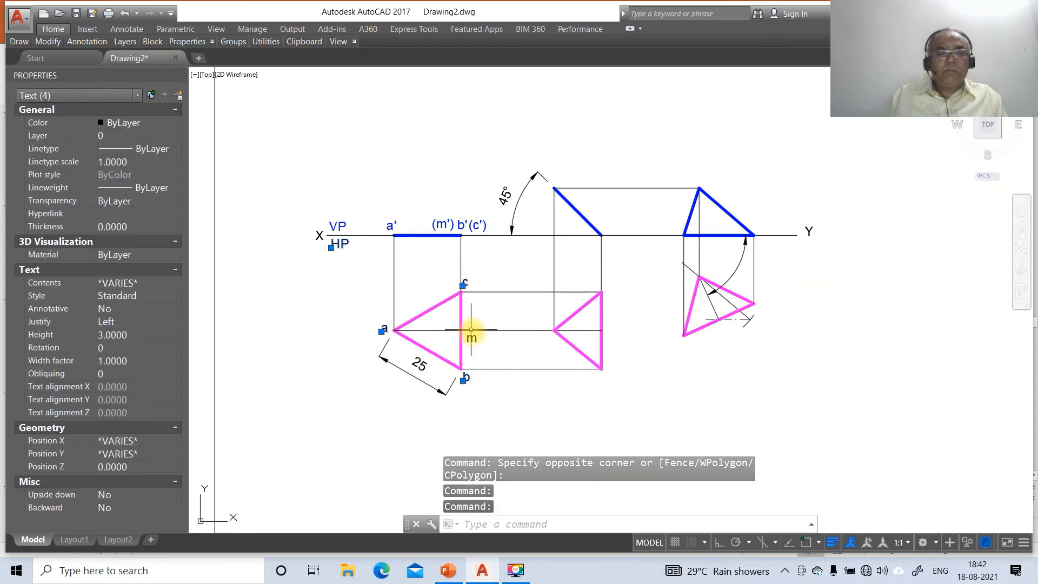
pyautogui.click(473, 339)
pyautogui.click(39, 138)
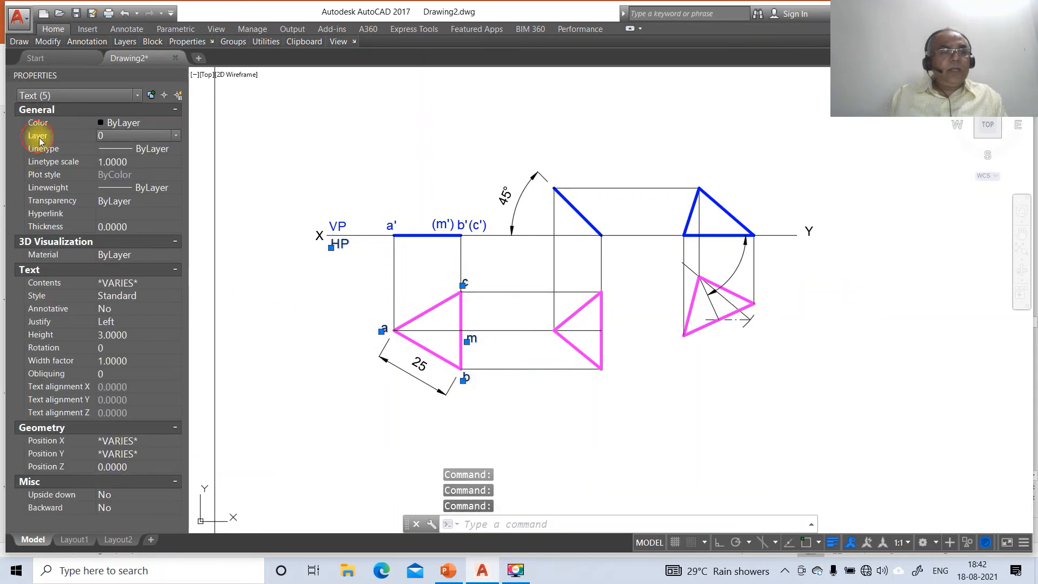
pyautogui.click(177, 135)
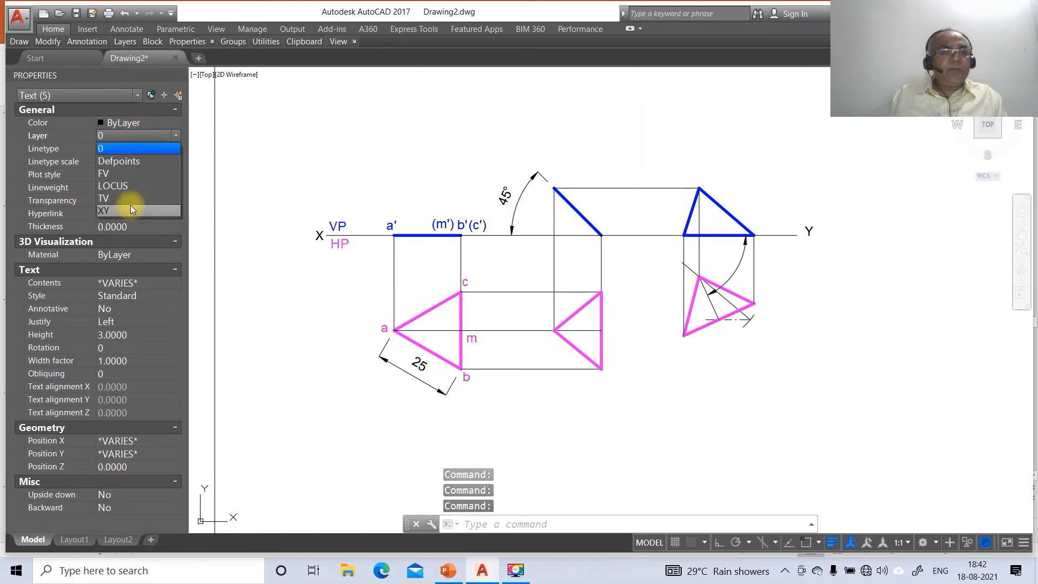
pyautogui.click(129, 204)
pyautogui.click(176, 135)
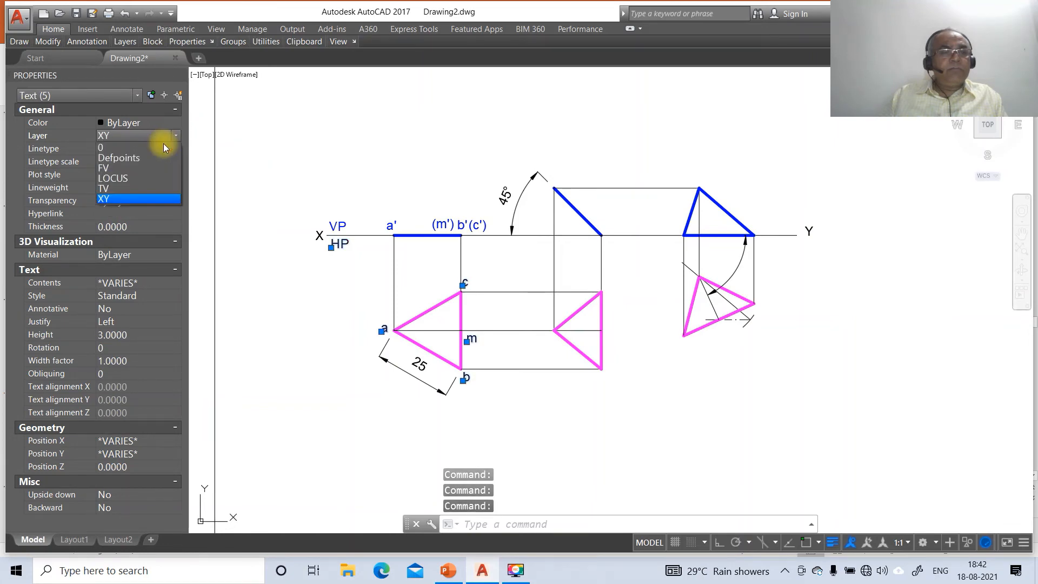
pyautogui.click(112, 189)
pyautogui.press('Escape')
pyautogui.press('Escape')
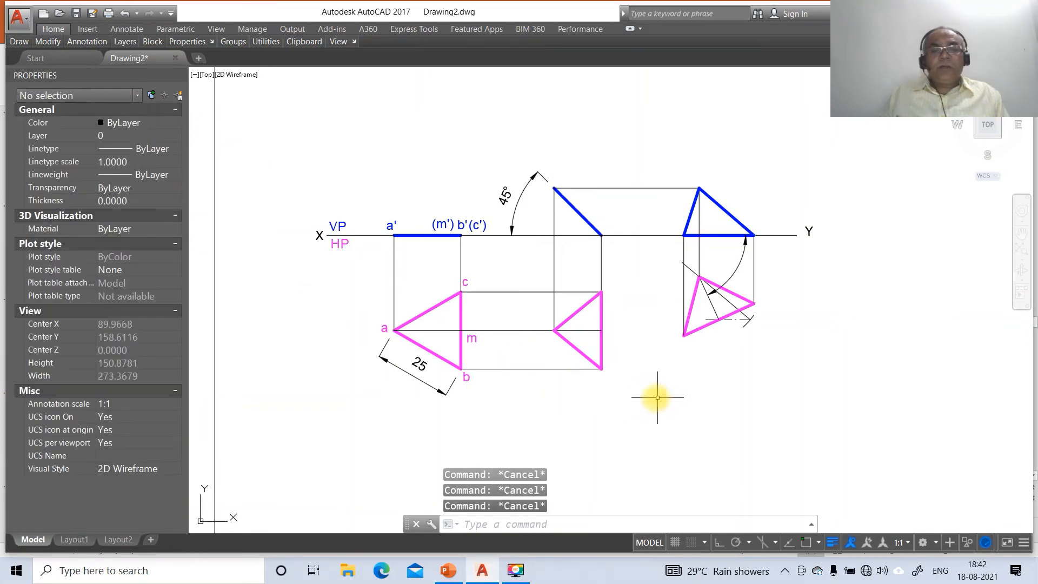
# Copy the a' label from the first front view to the upper end of the inclined line in the second front view
pyautogui.write('c')
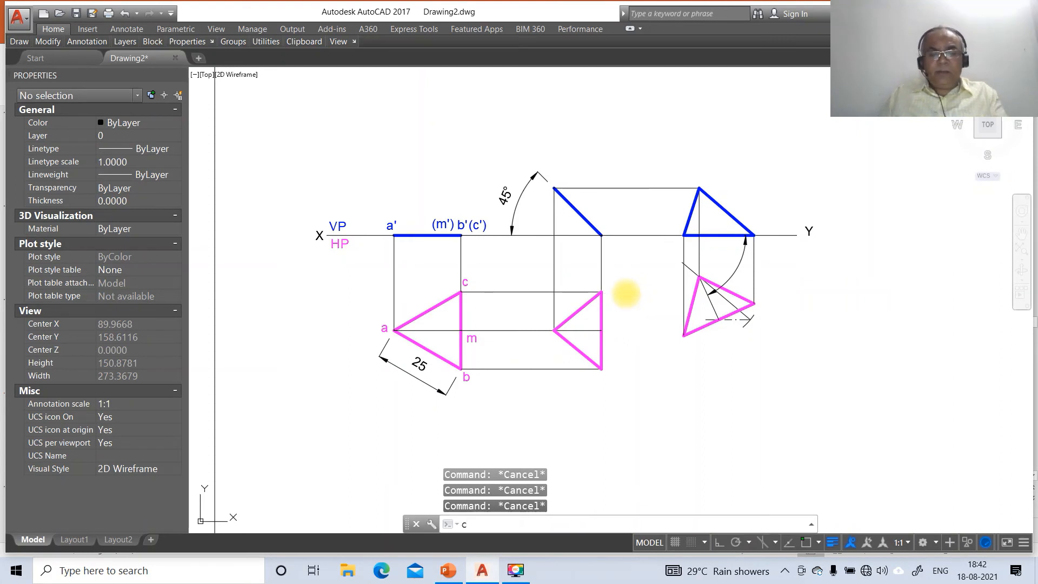
pyautogui.write('o')
pyautogui.press('Return')
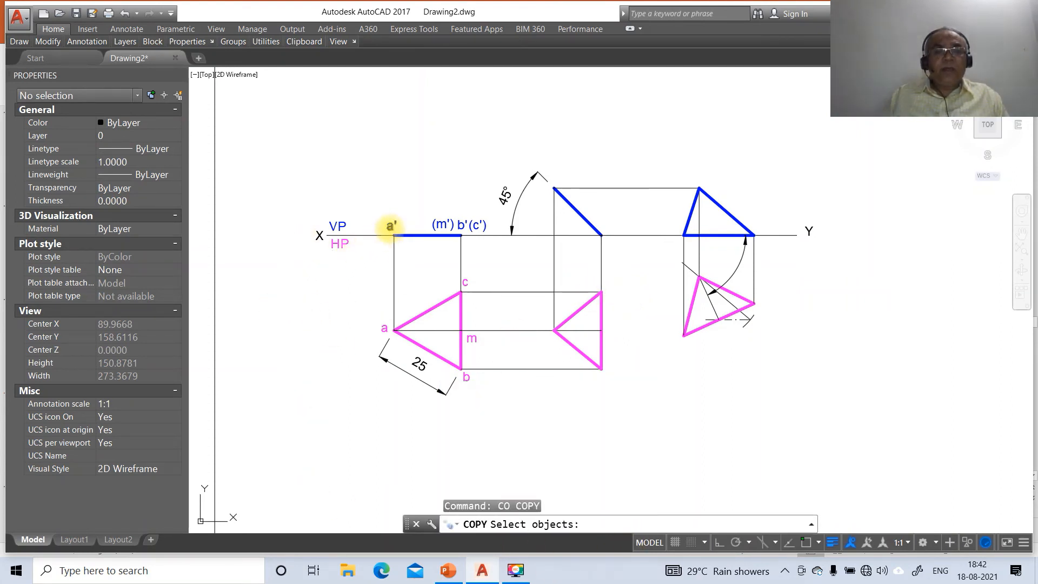
pyautogui.click(390, 226)
pyautogui.press('Return')
pyautogui.click(389, 269)
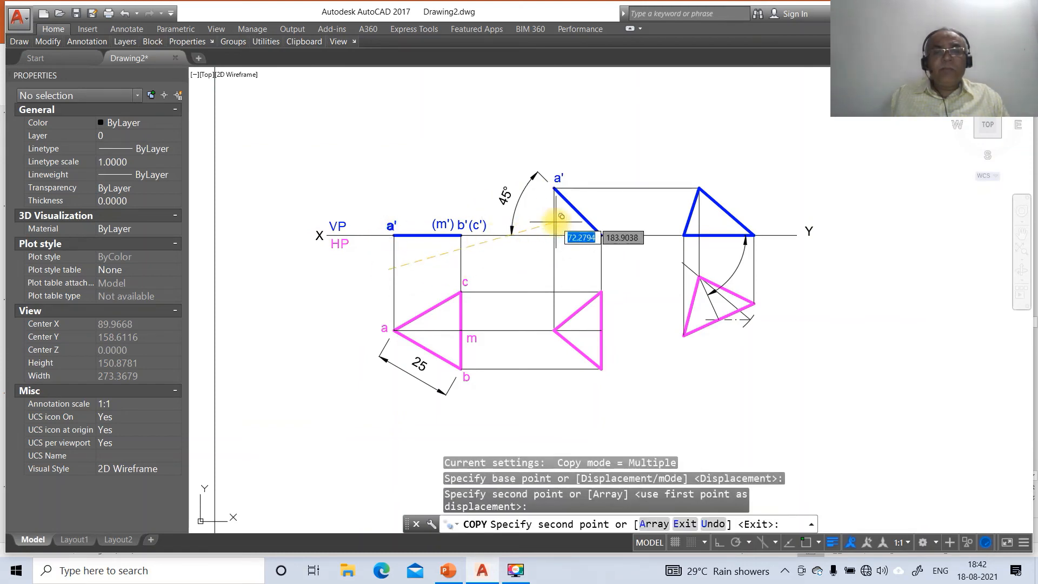
pyautogui.click(560, 217)
pyautogui.press('Return')
# Copy the b' label to the lower end of the inclined line in the second front view
pyautogui.press('Return')
pyautogui.click(461, 225)
pyautogui.press('Return')
pyautogui.click(476, 257)
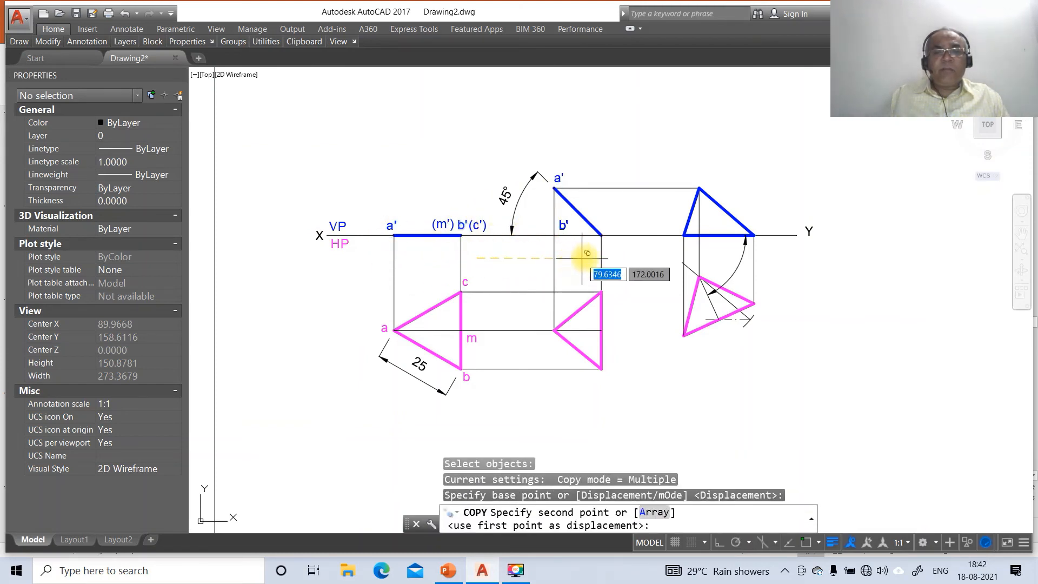
pyautogui.click(622, 257)
pyautogui.press('Return')
# Copy the (c') label to directly after the b' label of the second front view
pyautogui.press('Return')
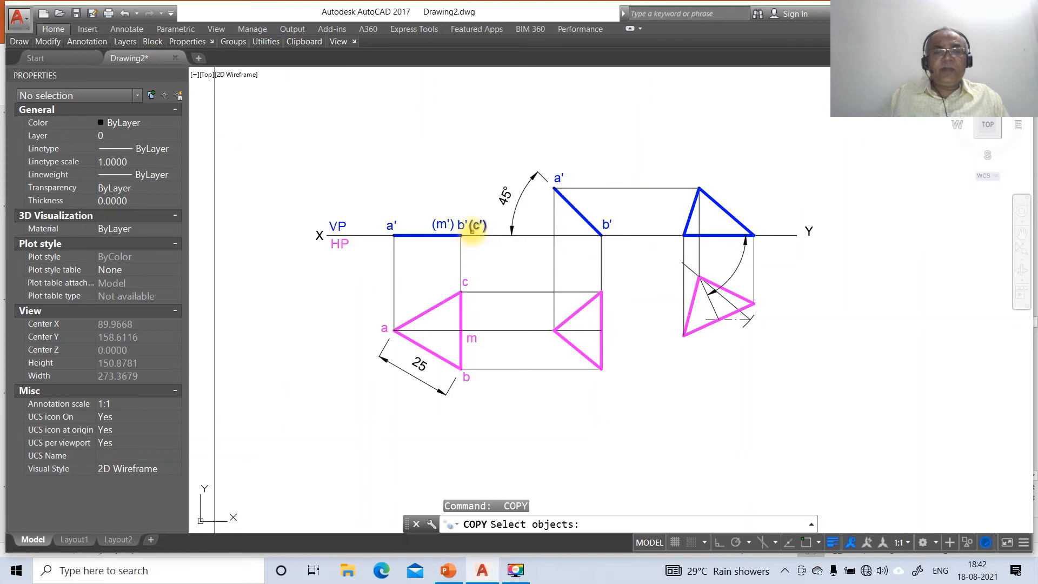
pyautogui.click(475, 225)
pyautogui.press('Return')
pyautogui.click(461, 265)
pyautogui.click(608, 260)
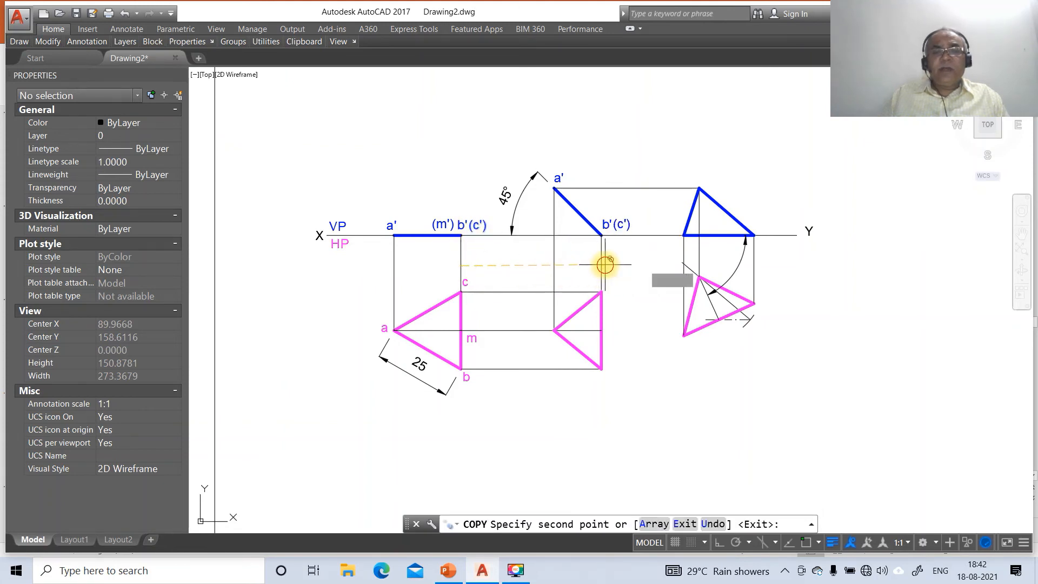
pyautogui.press('Return')
# Copy the (m') label to just above the b' label of the second front view
pyautogui.press('Return')
pyautogui.click(437, 225)
pyautogui.press('Return')
pyautogui.click(416, 306)
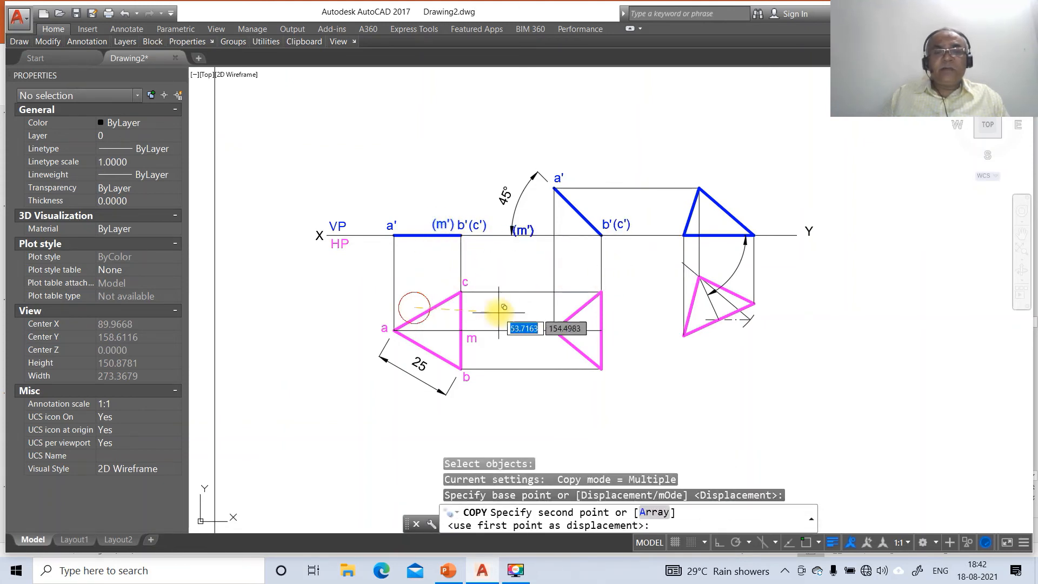
pyautogui.click(587, 283)
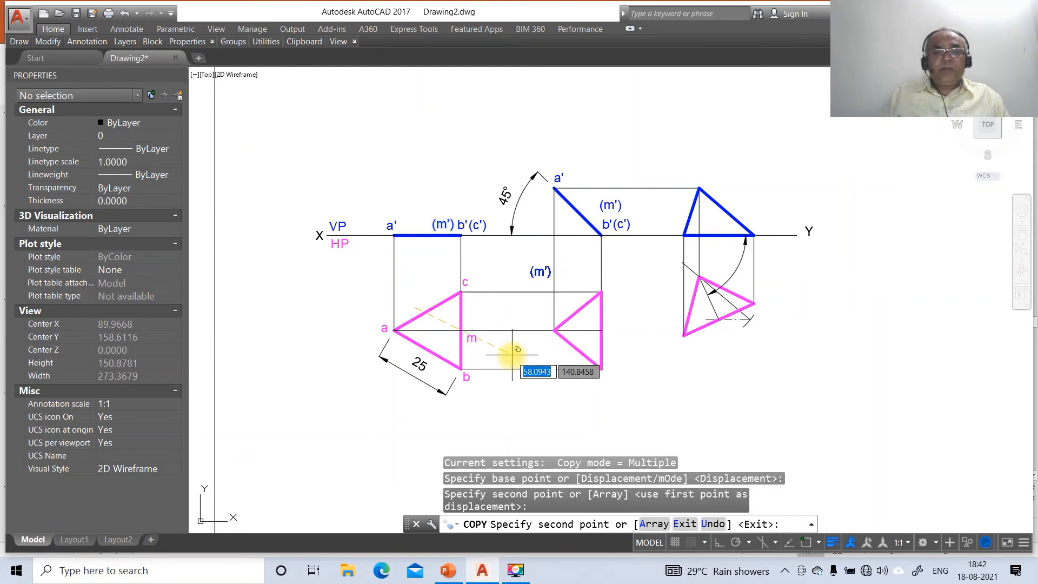
pyautogui.press('Return')
# Copy the a label of the first top view to the matching corners of the second and third top-view triangles
pyautogui.press('Return')
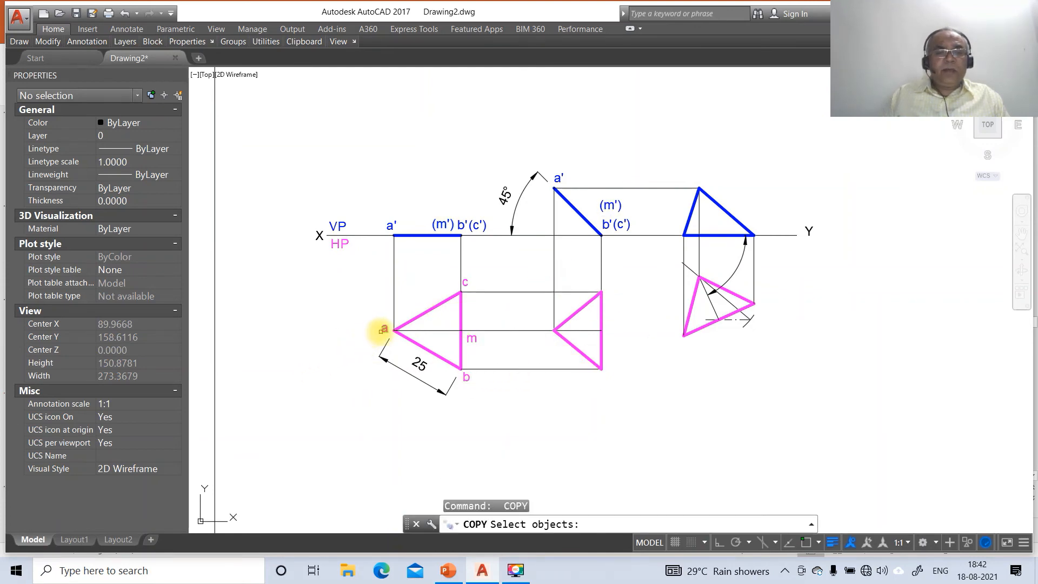
pyautogui.click(383, 329)
pyautogui.press('Return')
pyautogui.click(361, 369)
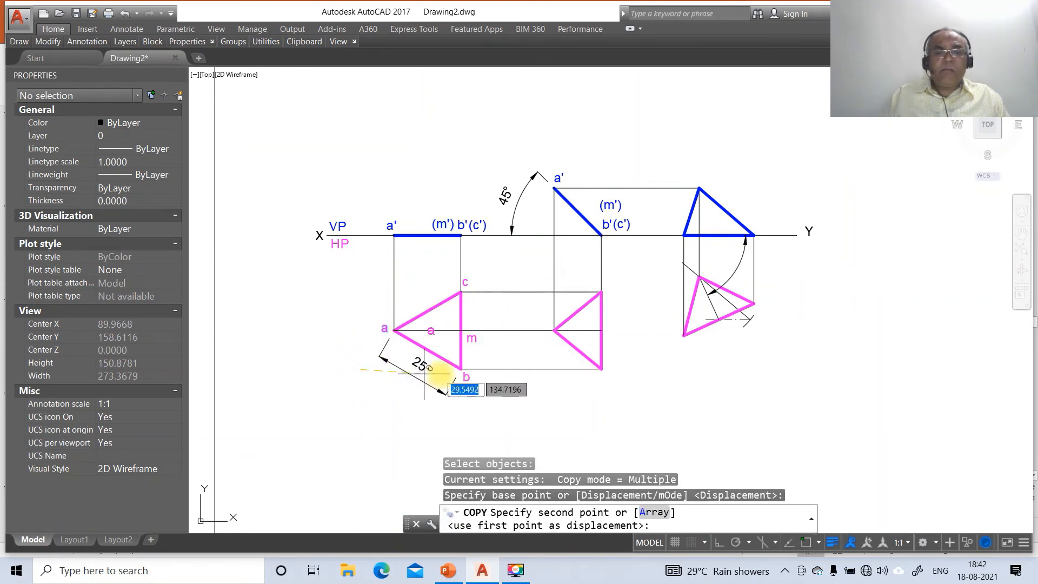
pyautogui.click(530, 376)
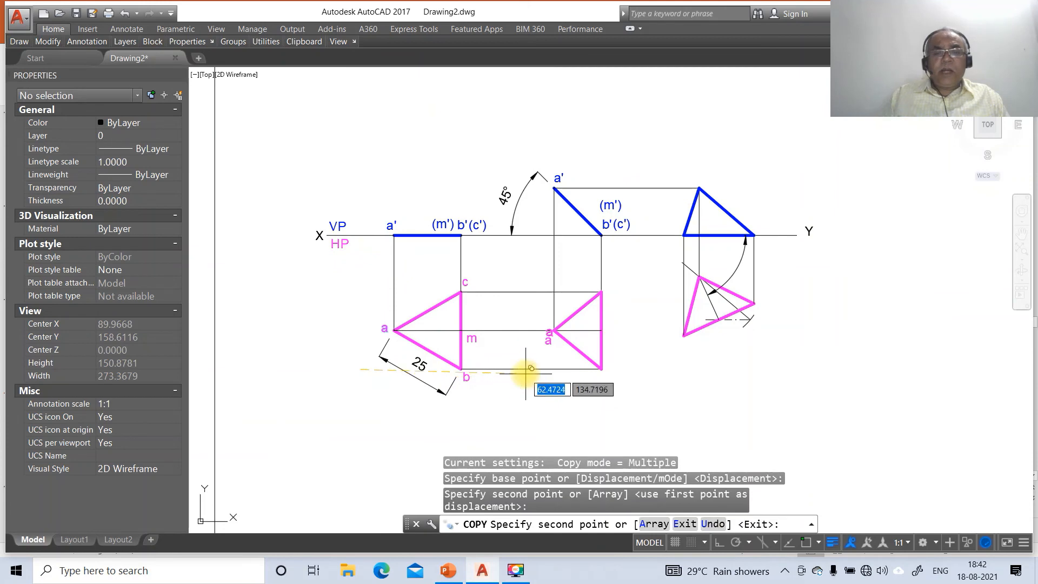
pyautogui.click(690, 305)
pyautogui.press('Return')
# Copy the b label below the lower corners of the second and third top-view triangles
pyautogui.press('Return')
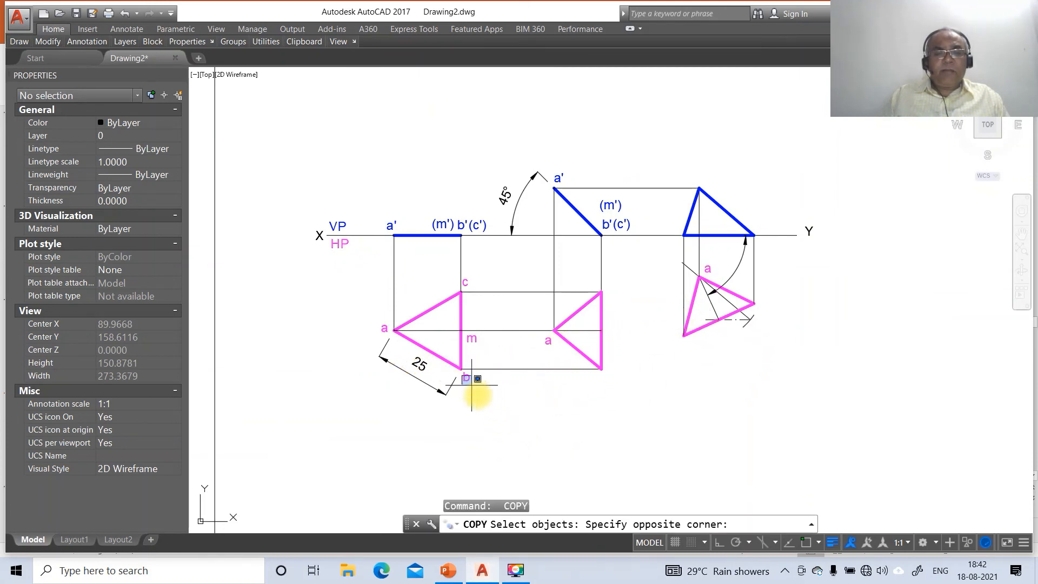
pyautogui.click(471, 385)
pyautogui.click(488, 405)
pyautogui.click(466, 379)
pyautogui.press('Return')
pyautogui.click(464, 394)
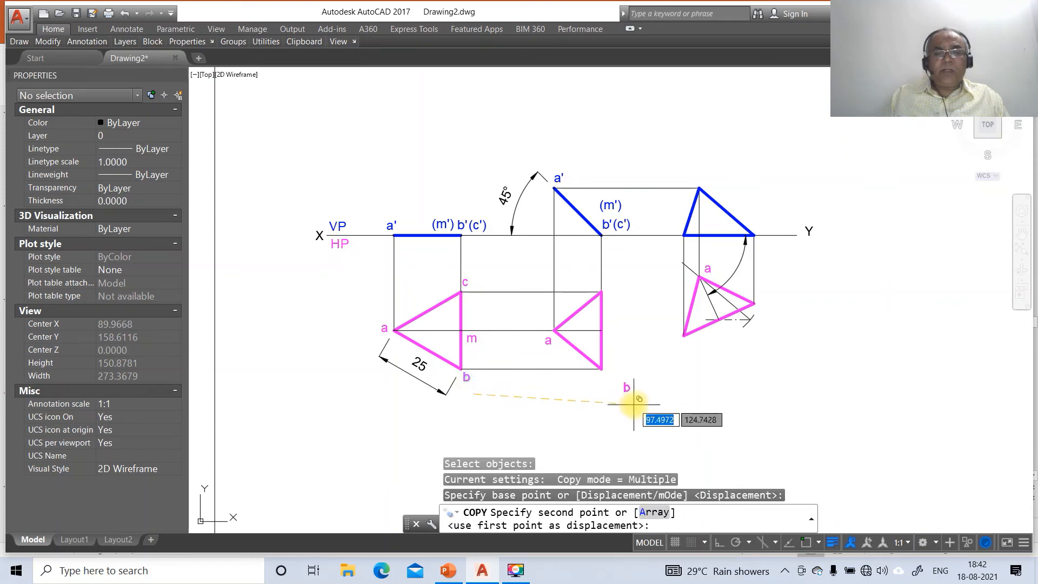
pyautogui.click(610, 397)
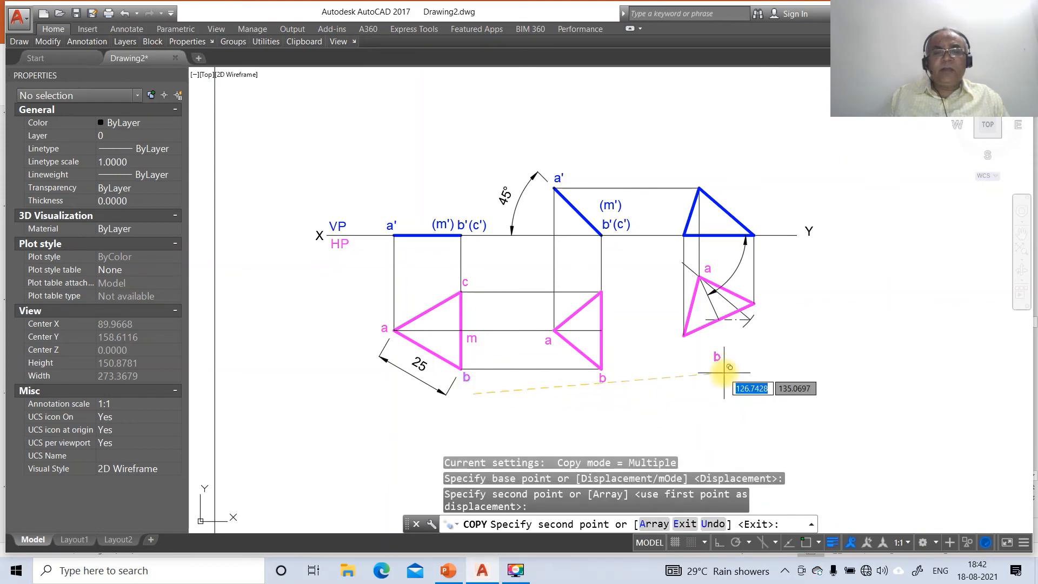
pyautogui.click(692, 362)
pyautogui.press('Return')
# Copy the m label next to the midpoint of side bc in the second and third top views
pyautogui.press('Return')
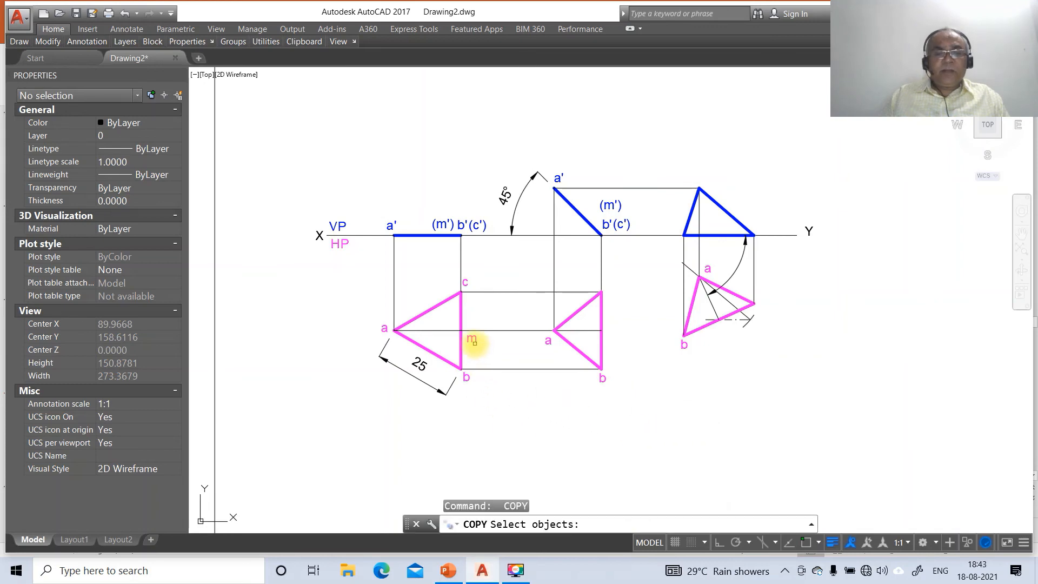
pyautogui.click(474, 342)
pyautogui.press('Return')
pyautogui.click(481, 366)
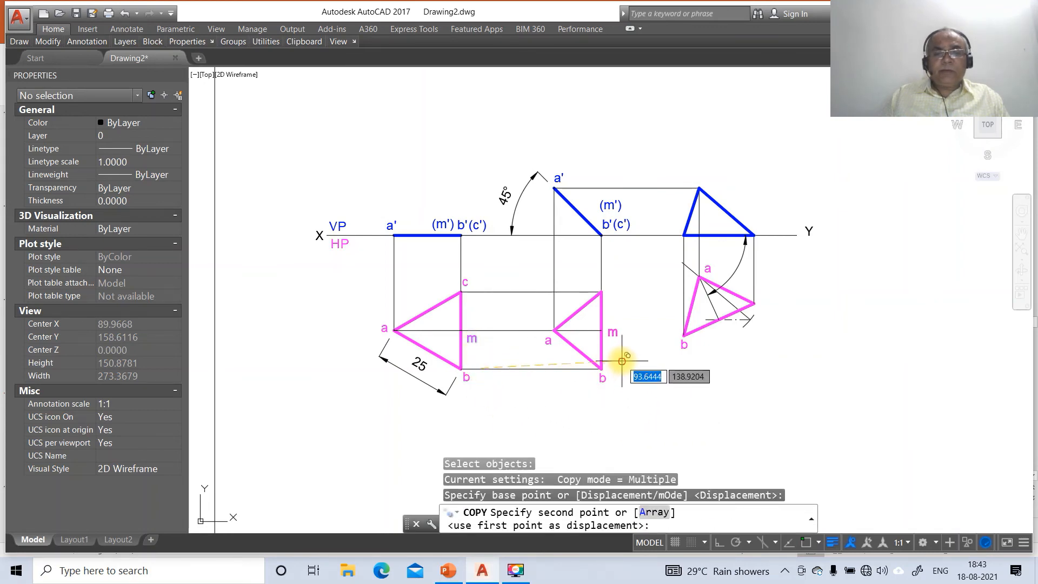
pyautogui.click(622, 361)
pyautogui.click(733, 357)
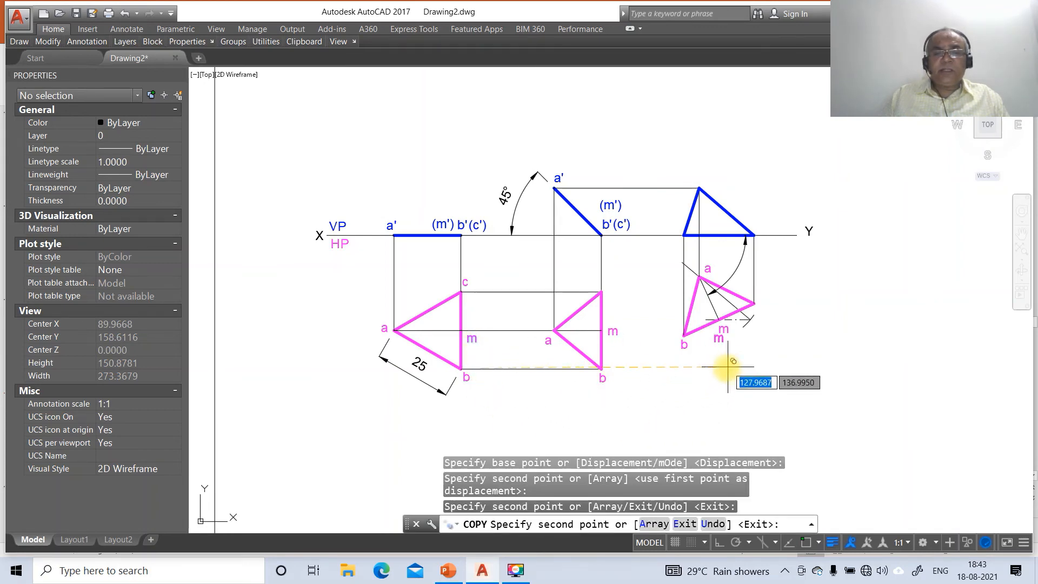
pyautogui.press('Return')
# Copy the c label to the remaining corners of the second and third top-view triangles
pyautogui.press('Return')
pyautogui.click(465, 282)
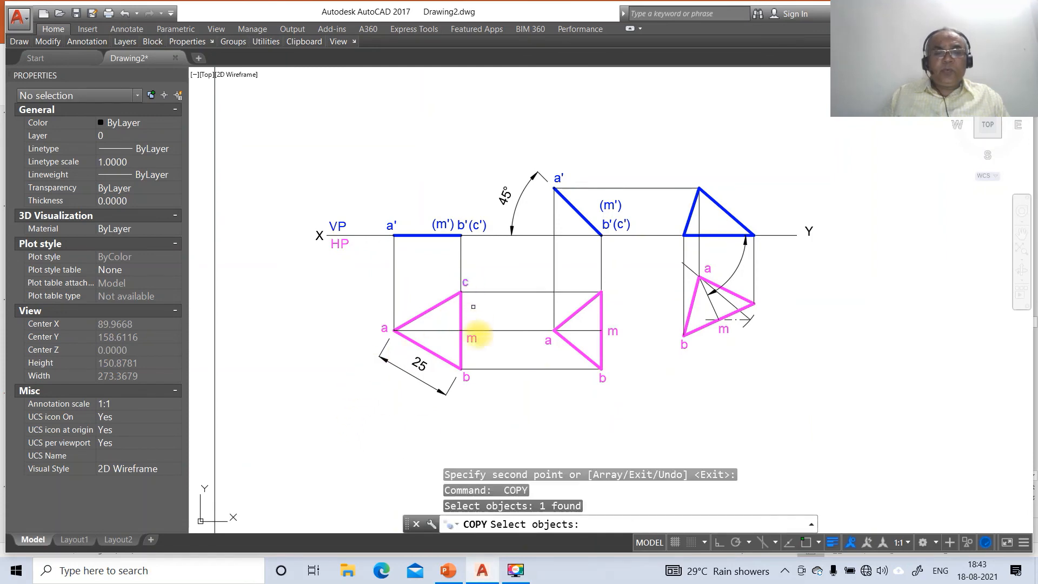
pyautogui.press('Return')
pyautogui.click(476, 341)
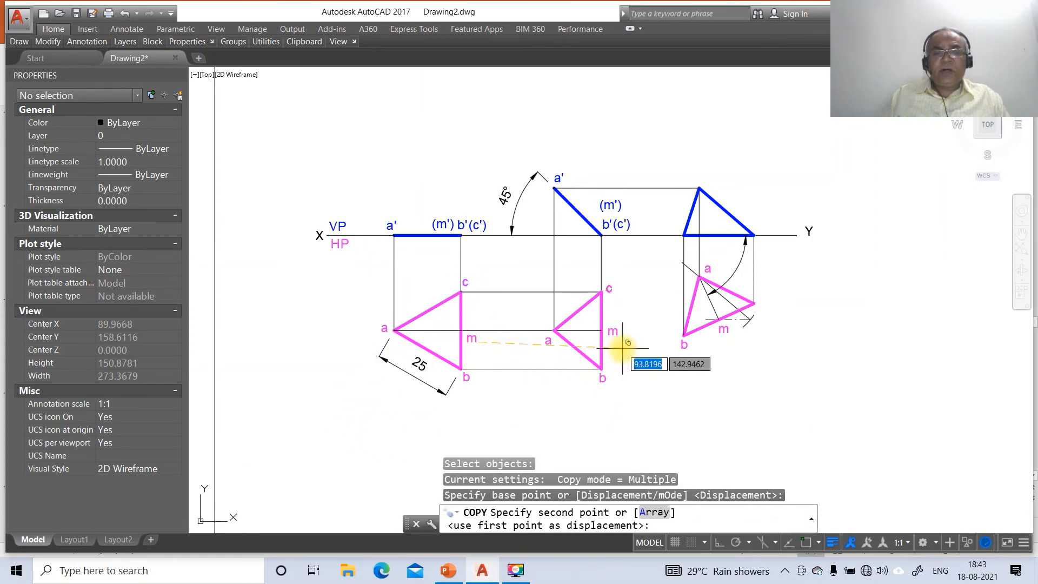
pyautogui.click(622, 348)
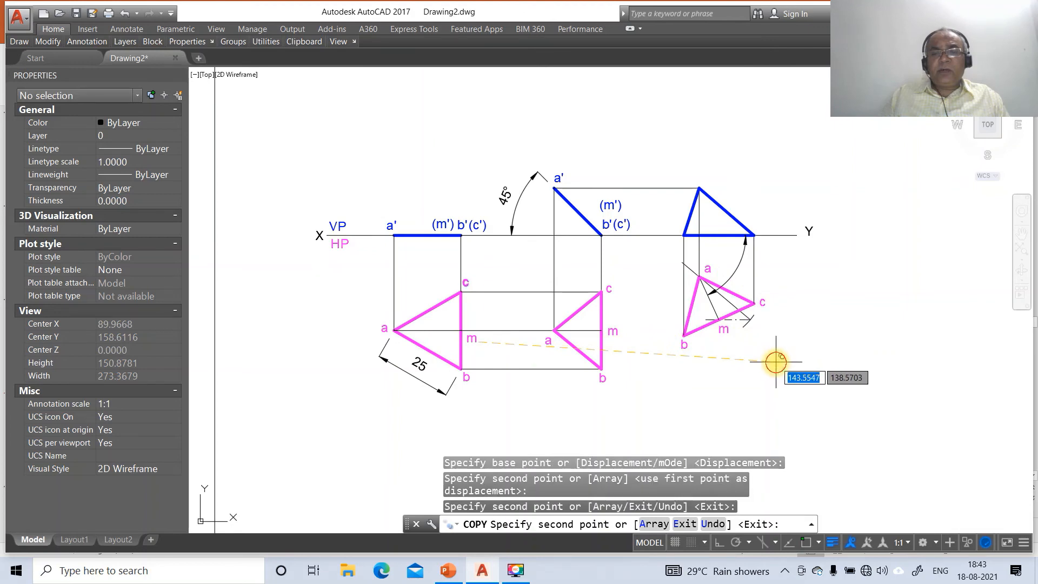
pyautogui.press('Return')
# Add the single-line text a' at the apex of the third front view, with height 3 and rotation 0
pyautogui.write('d')
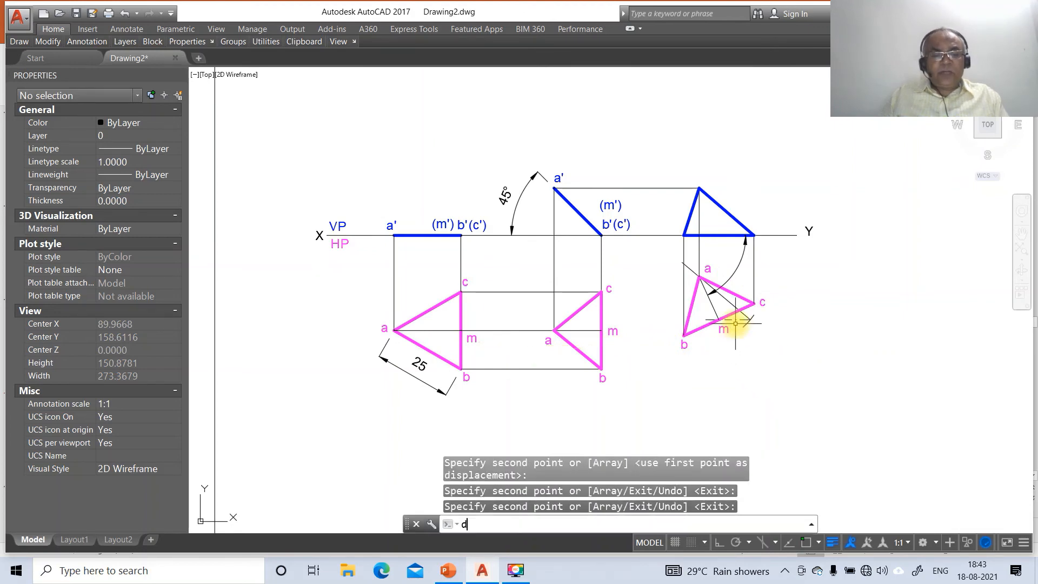
pyautogui.write('y')
pyautogui.press('BackSpace')
pyautogui.write('t')
pyautogui.press('Return')
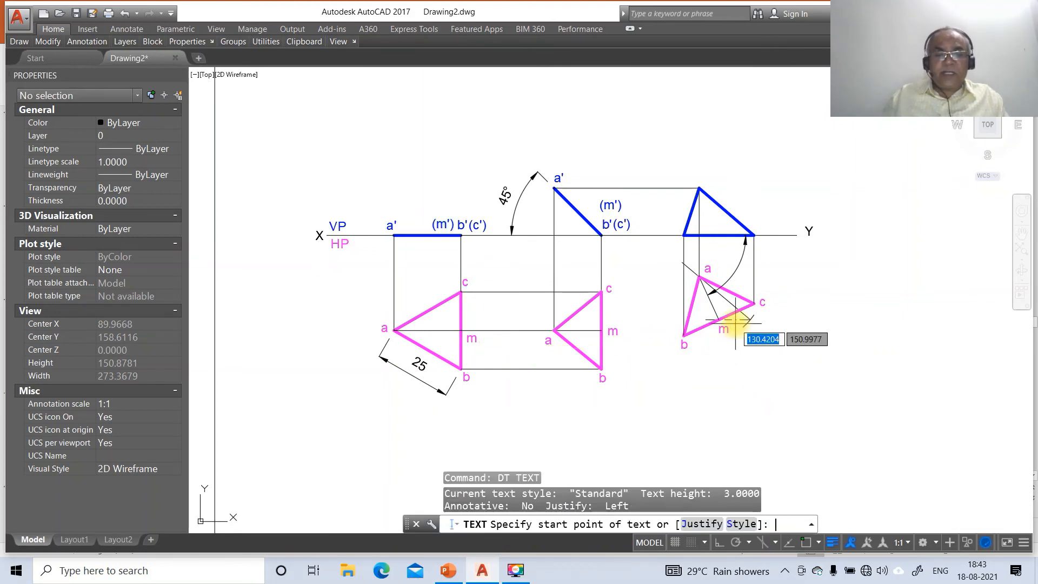
pyautogui.click(695, 185)
pyautogui.press('Return')
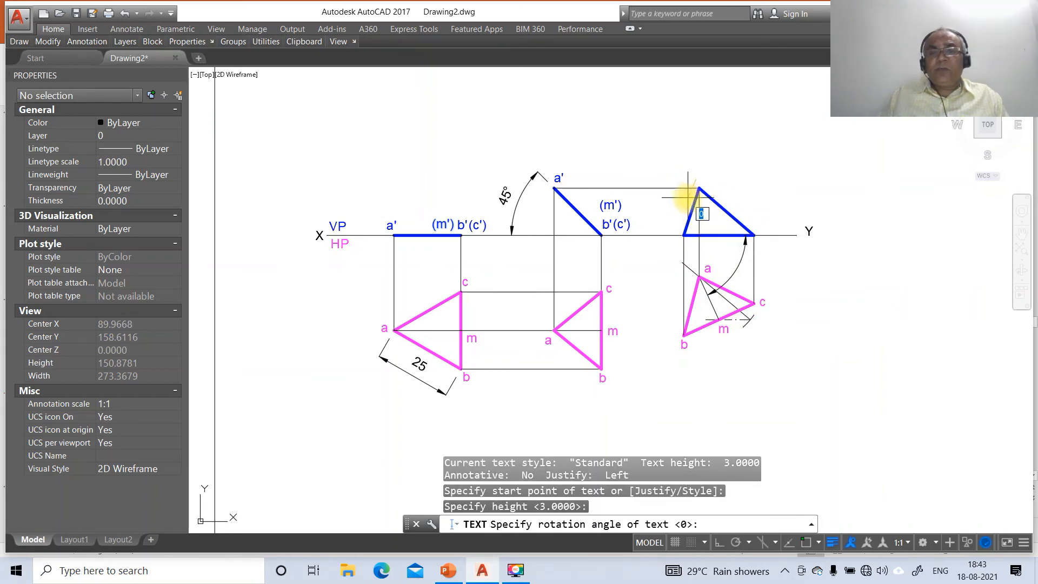
pyautogui.press('Return')
pyautogui.write("a'")
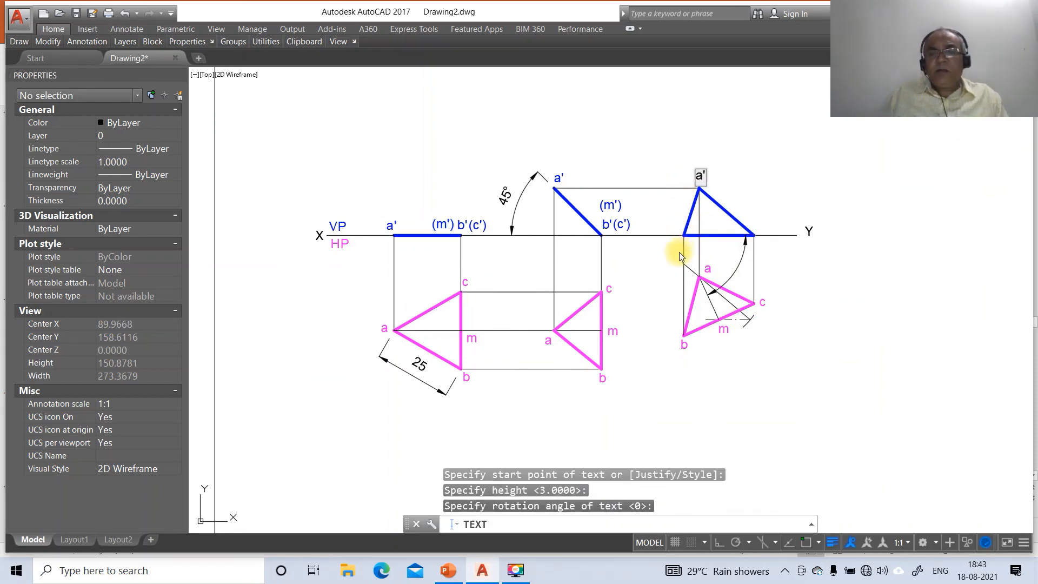
# Add the text labels b' and c' at the two base corners of the third front view
pyautogui.click(678, 226)
pyautogui.write('b')
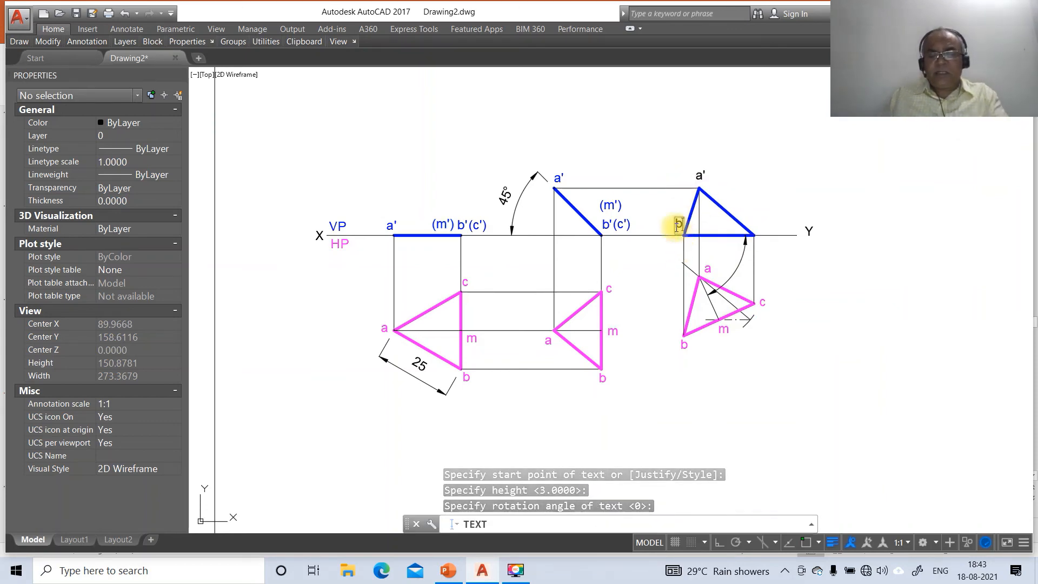
pyautogui.write("'")
pyautogui.click(759, 226)
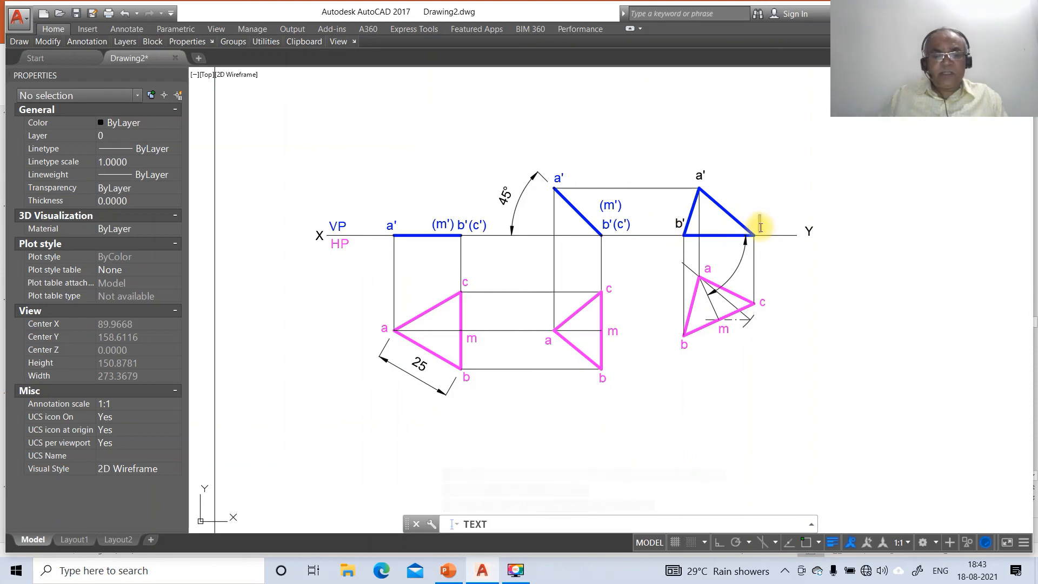
pyautogui.write("c'")
pyautogui.press('Return')
pyautogui.press('Return')
# Move the a' label of the third front view slightly down, closer to the triangle's apex
pyautogui.write('m')
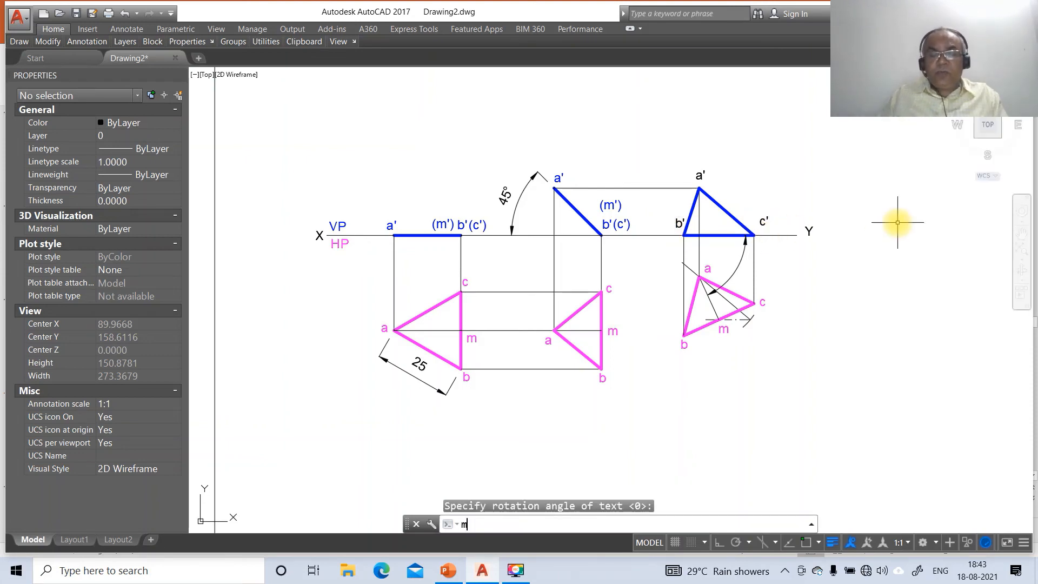
pyautogui.press('Return')
pyautogui.click(701, 177)
pyautogui.press('Return')
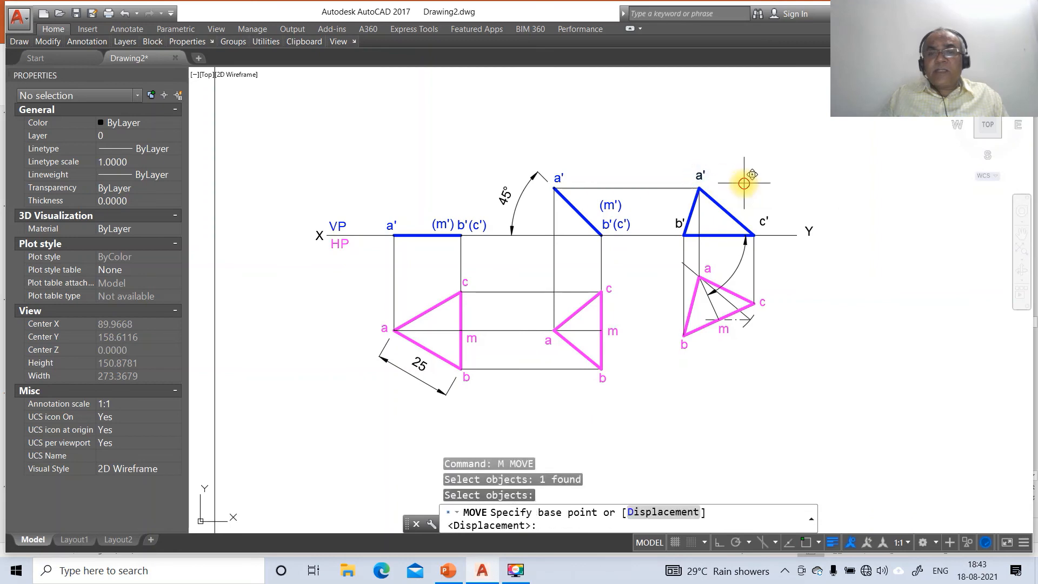
pyautogui.click(745, 181)
pyautogui.click(743, 187)
# Move the third front view's b' label slightly away from its corner and the c' label slightly closer to its corner
pyautogui.press('Return')
pyautogui.click(679, 224)
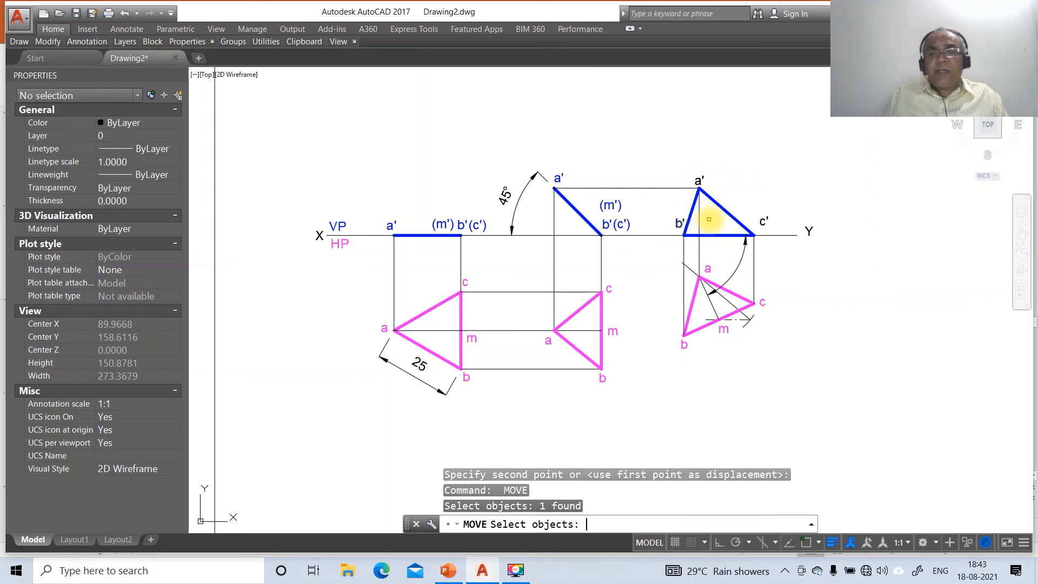
pyautogui.press('Return')
pyautogui.click(697, 218)
pyautogui.click(691, 220)
pyautogui.press('Return')
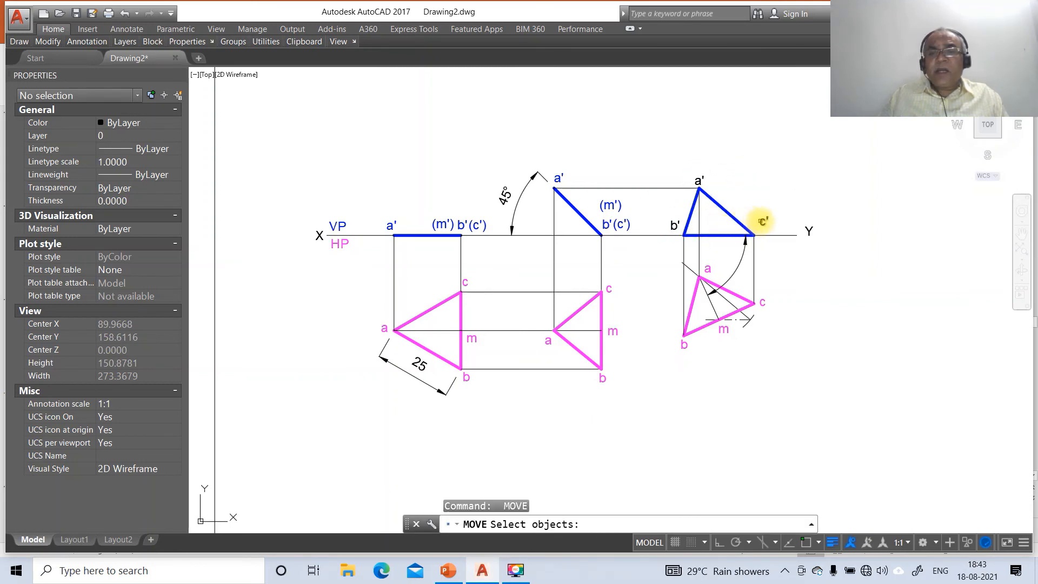
pyautogui.click(763, 222)
pyautogui.press('Return')
pyautogui.click(795, 246)
pyautogui.click(792, 249)
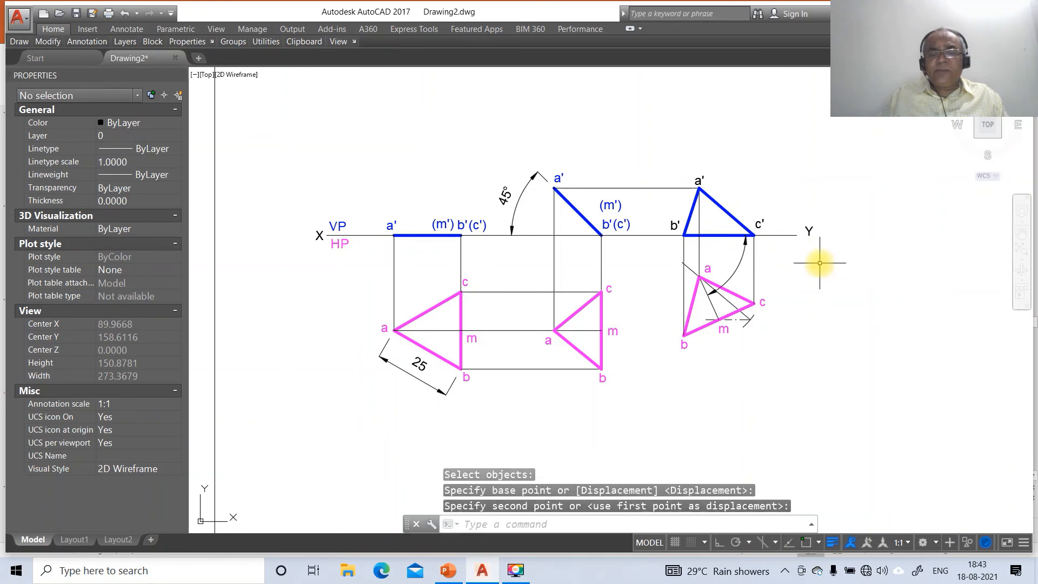
pyautogui.write('dim')
pyautogui.press('Return')
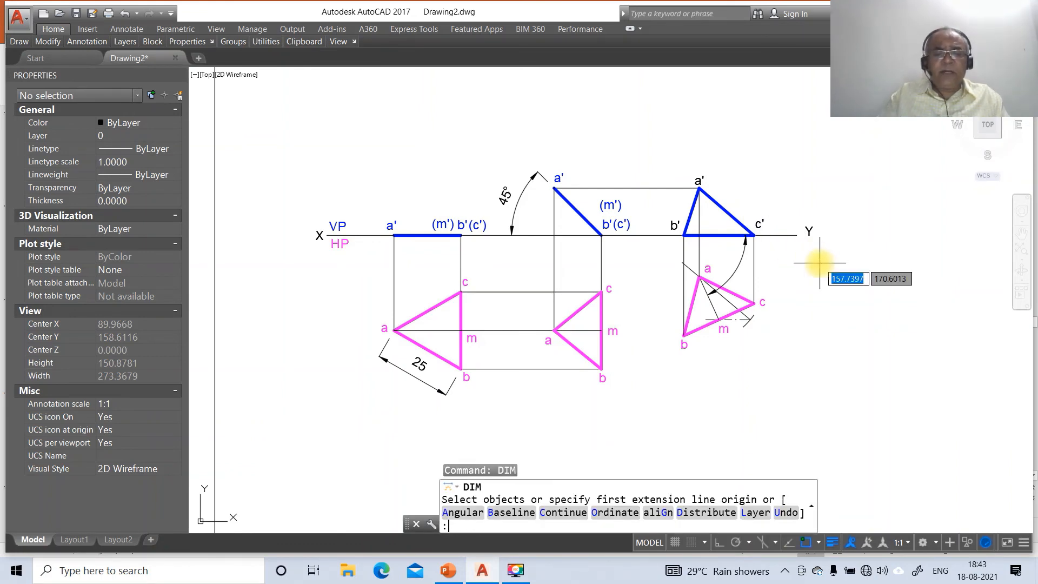
pyautogui.press('Escape')
# Relocate the angular dimension of the third top view with DIMTEDIT to a small arc between corner a and the XY line
pyautogui.write('dimted')
pyautogui.press('Return')
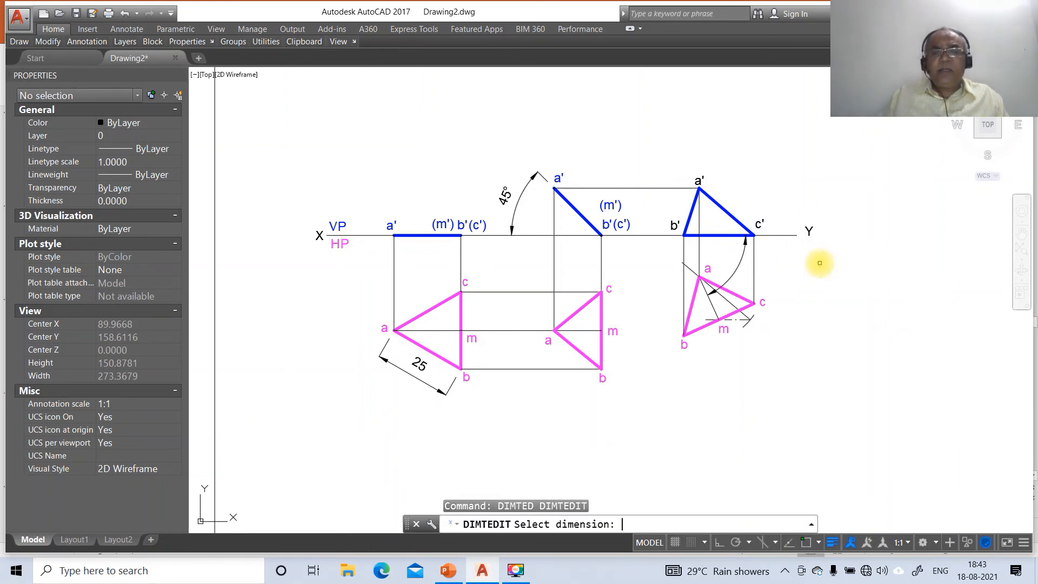
pyautogui.click(722, 280)
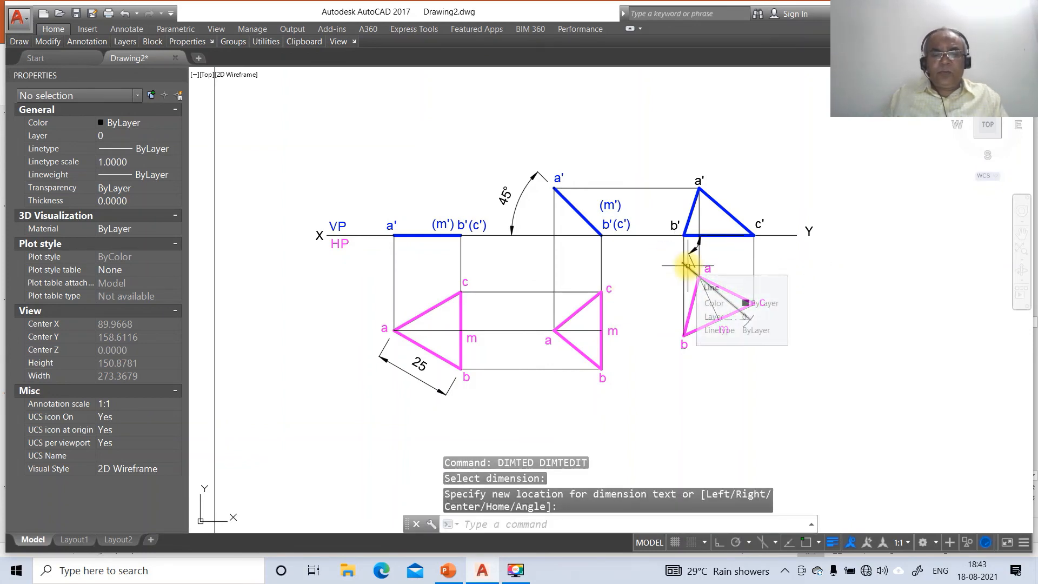
# Add the multiline text β beside the small angle arc above corner a, using a symbol font for the letter b
pyautogui.write('mt')
pyautogui.press('Return')
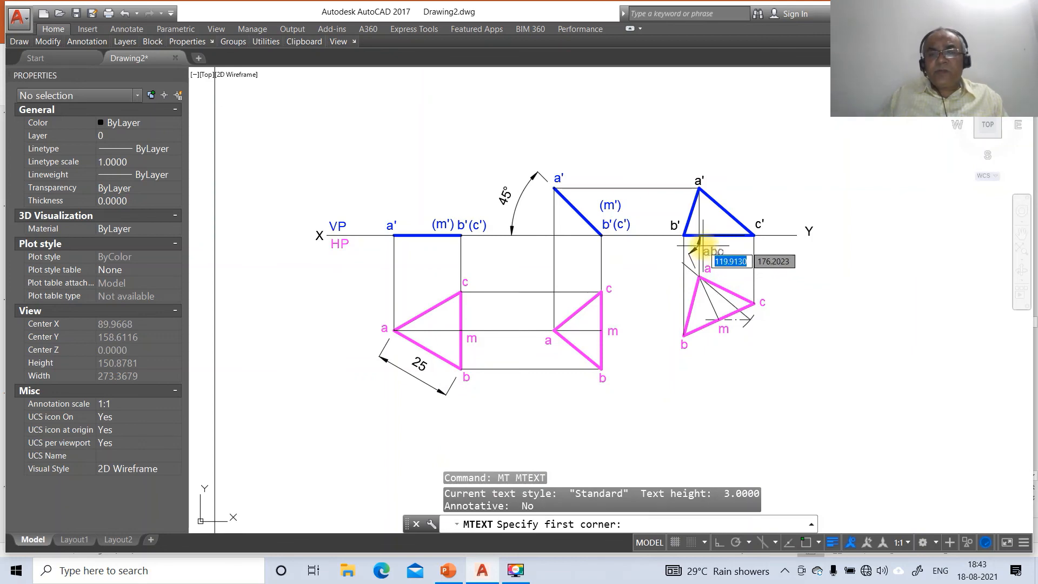
pyautogui.click(703, 251)
pyautogui.click(727, 259)
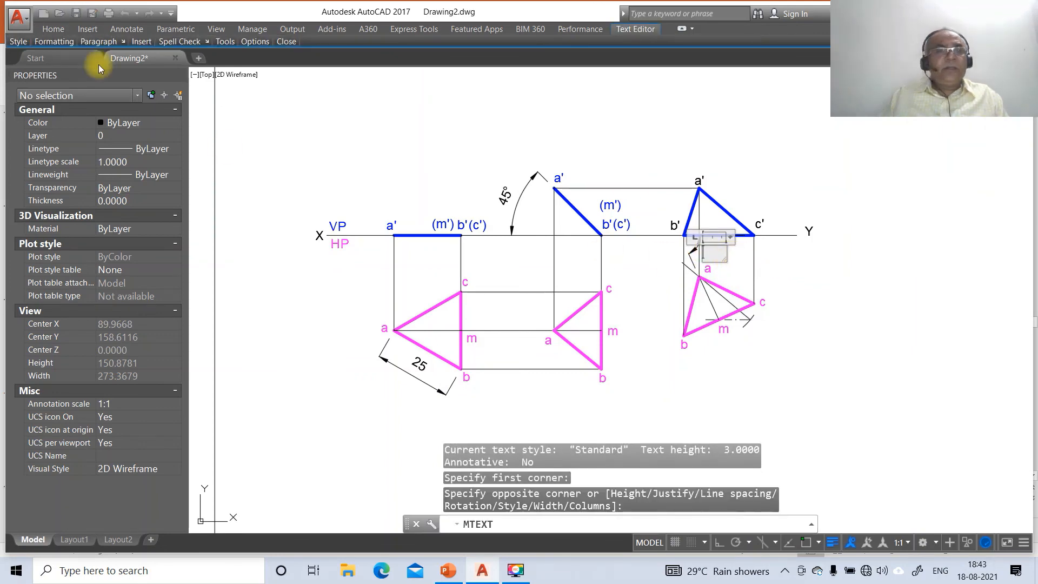
pyautogui.moveTo(54, 41)
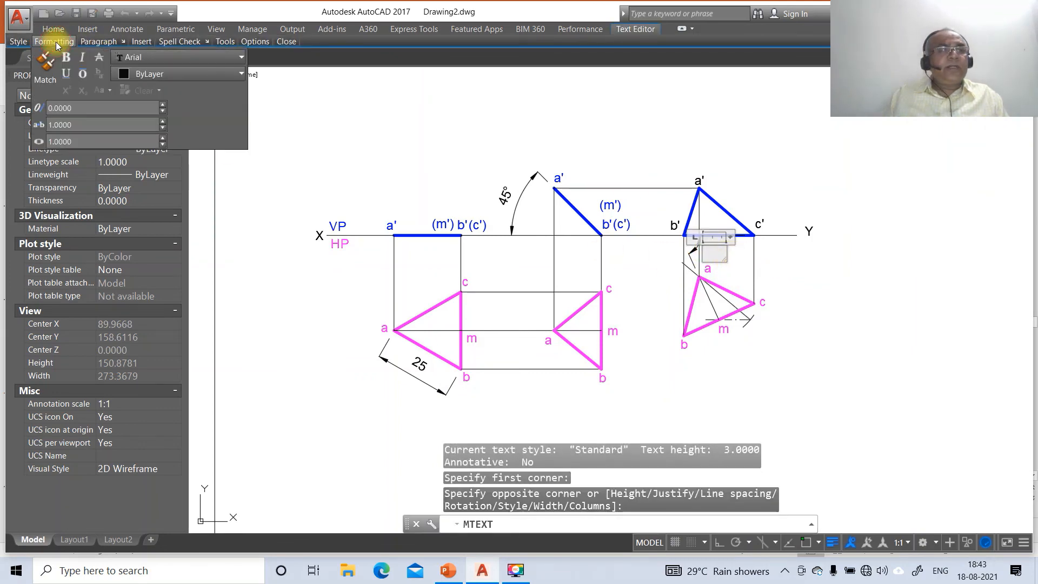
pyautogui.click(120, 58)
pyautogui.scroll(-10, 133, 58)
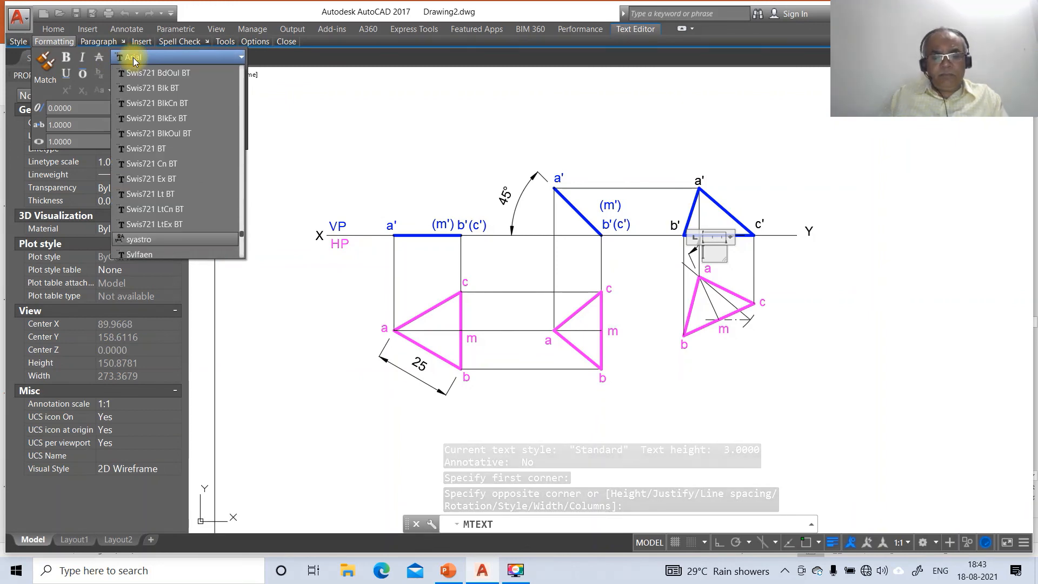
pyautogui.click(140, 241)
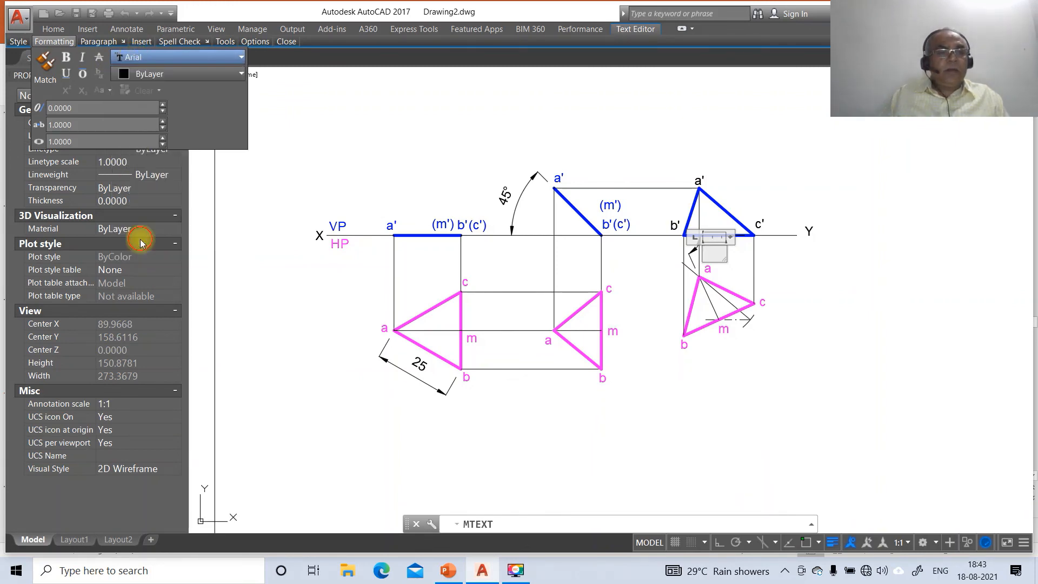
pyautogui.write('b')
pyautogui.click(799, 334)
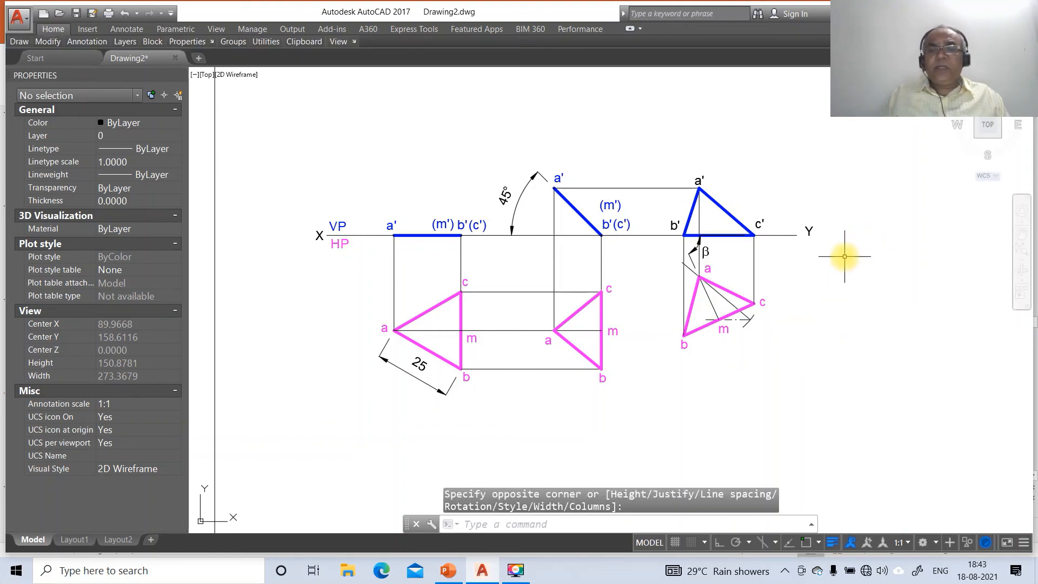
pyautogui.write('a')
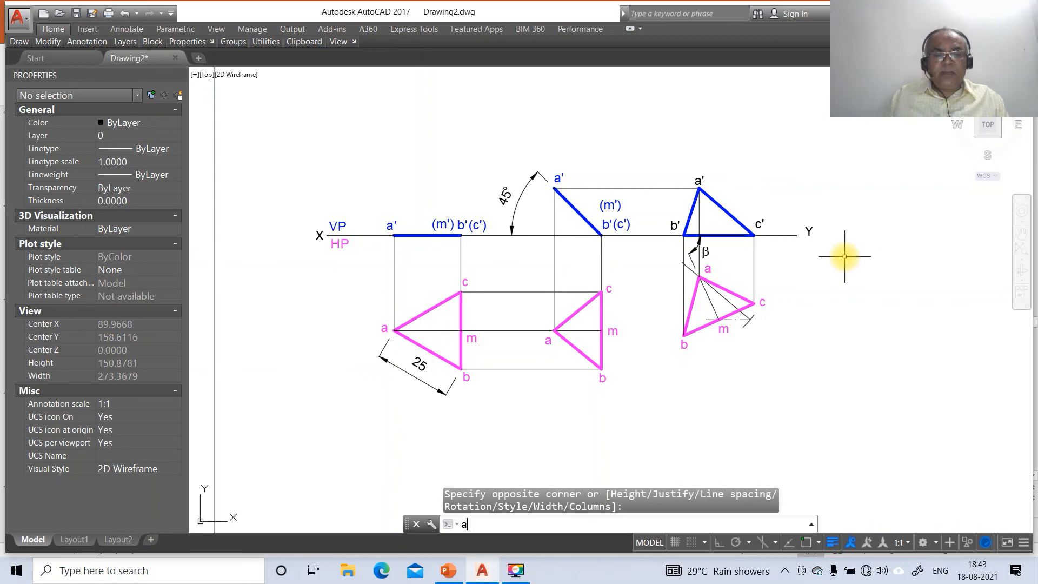
pyautogui.press('BackSpace')
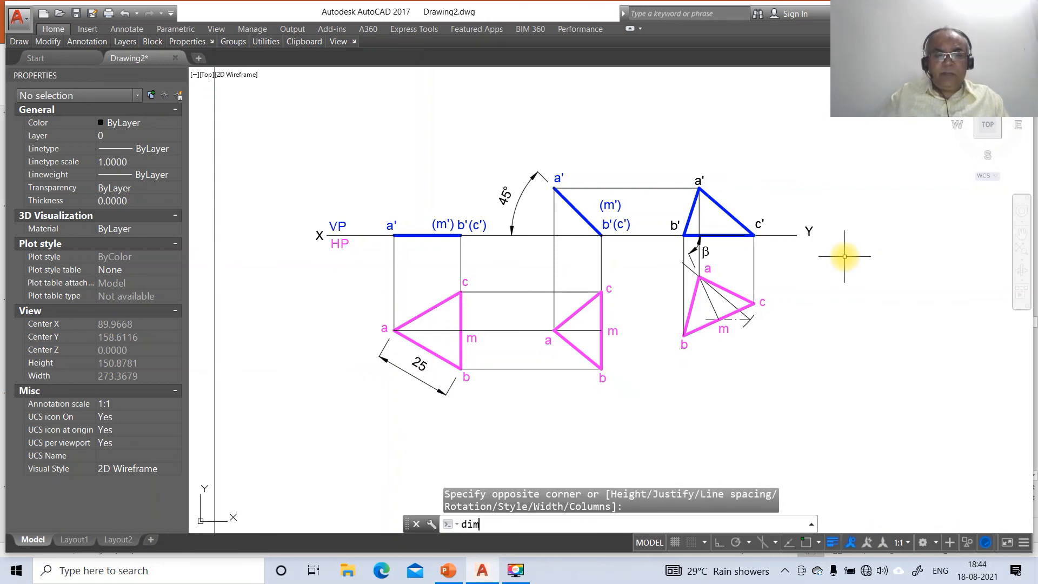
pyautogui.write('dima')
pyautogui.press('Return')
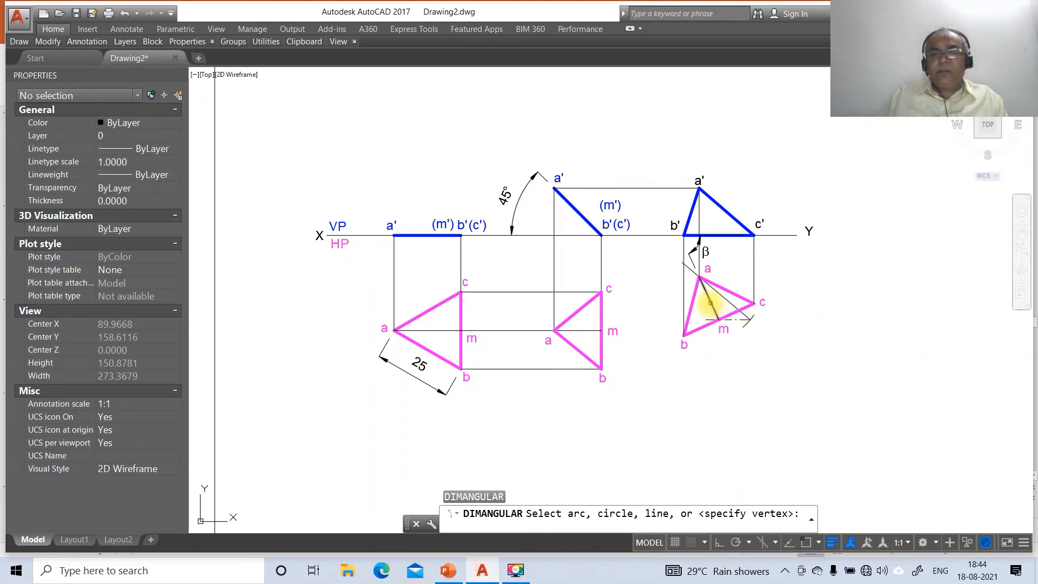
pyautogui.click(711, 303)
pyautogui.press('Escape')
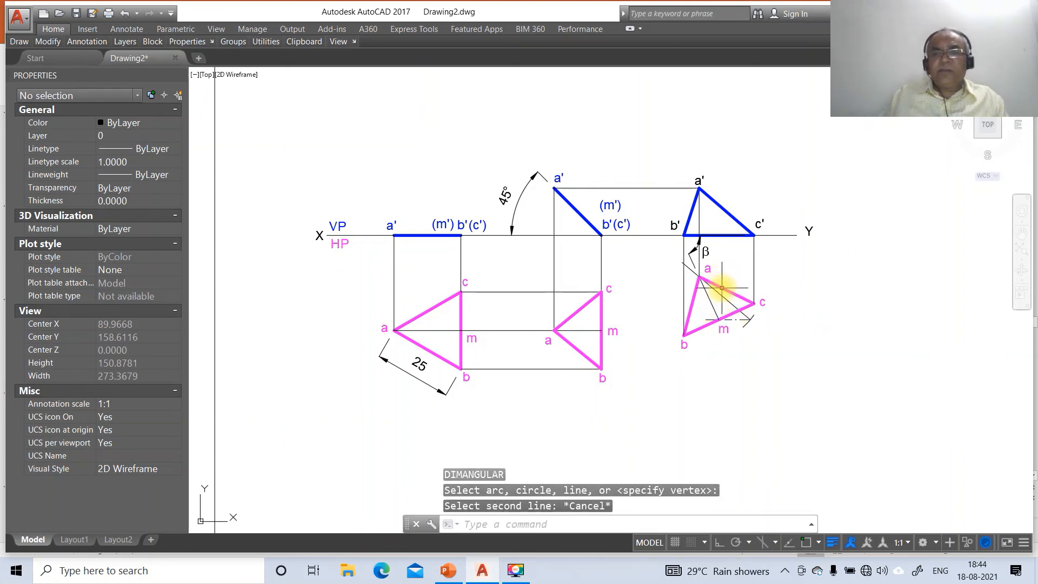
# Add an angular dimension between the inclined true-length line from corner a and the XY line, placing its arc below c'
pyautogui.write('d')
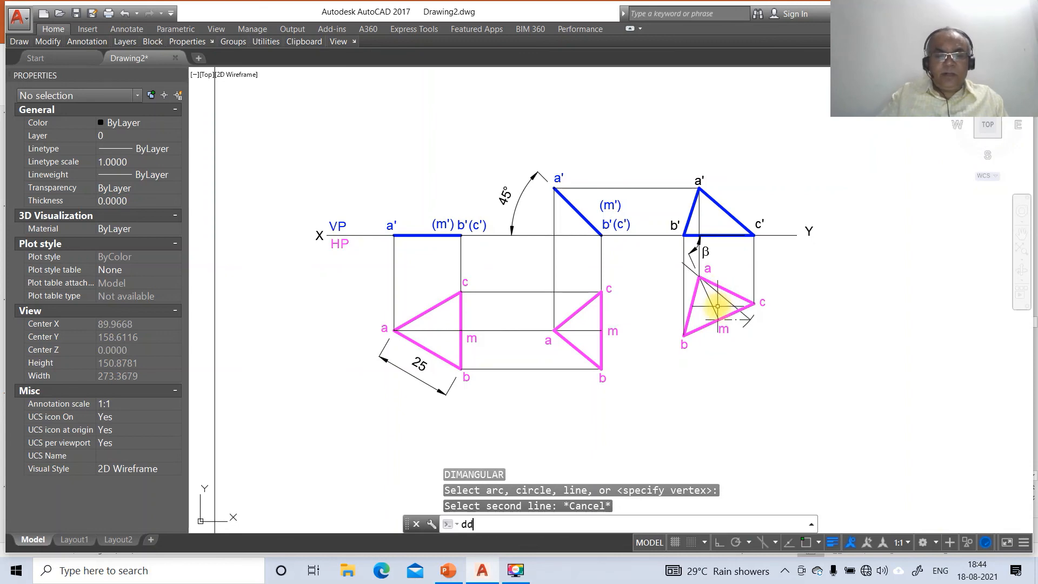
pyautogui.write('im')
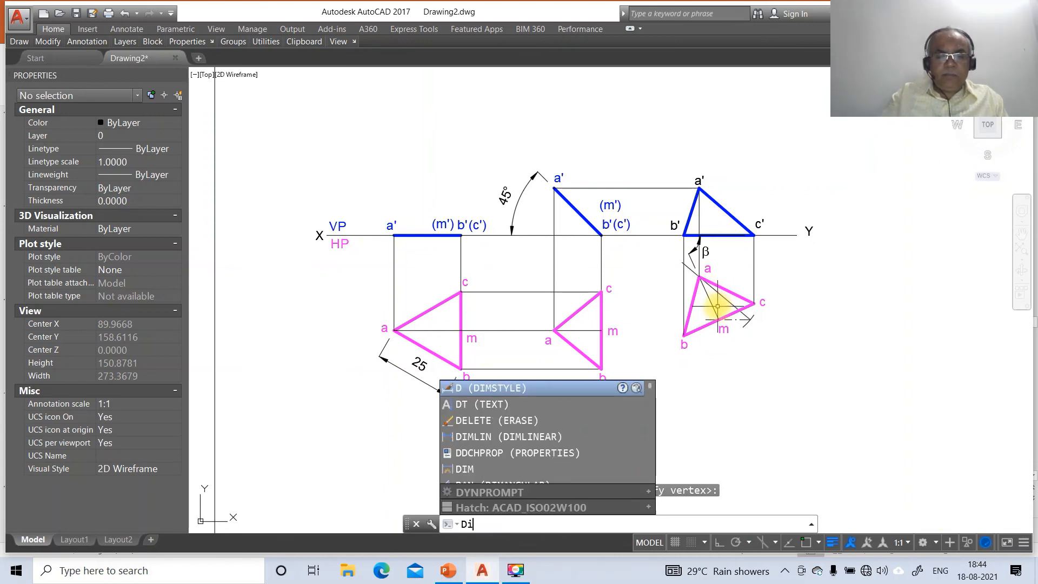
pyautogui.press('Return')
pyautogui.write('a')
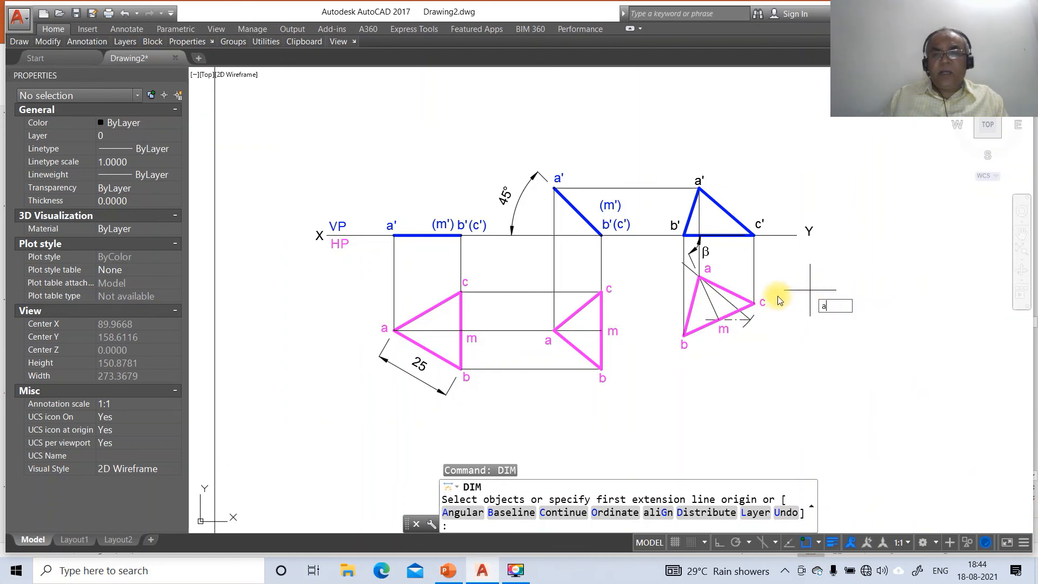
pyautogui.press('Return')
pyautogui.click(721, 298)
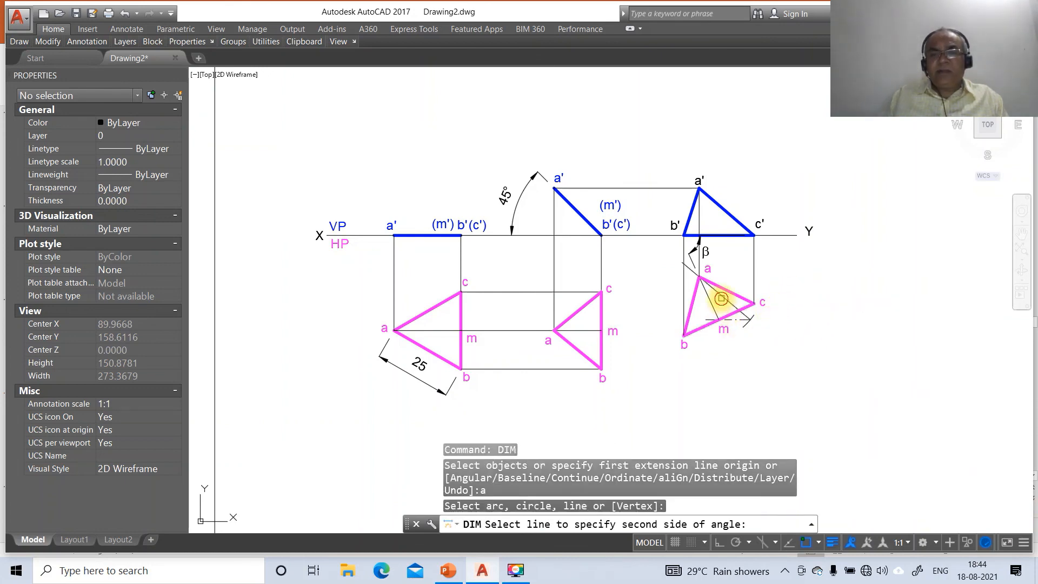
pyautogui.click(738, 235)
pyautogui.click(740, 236)
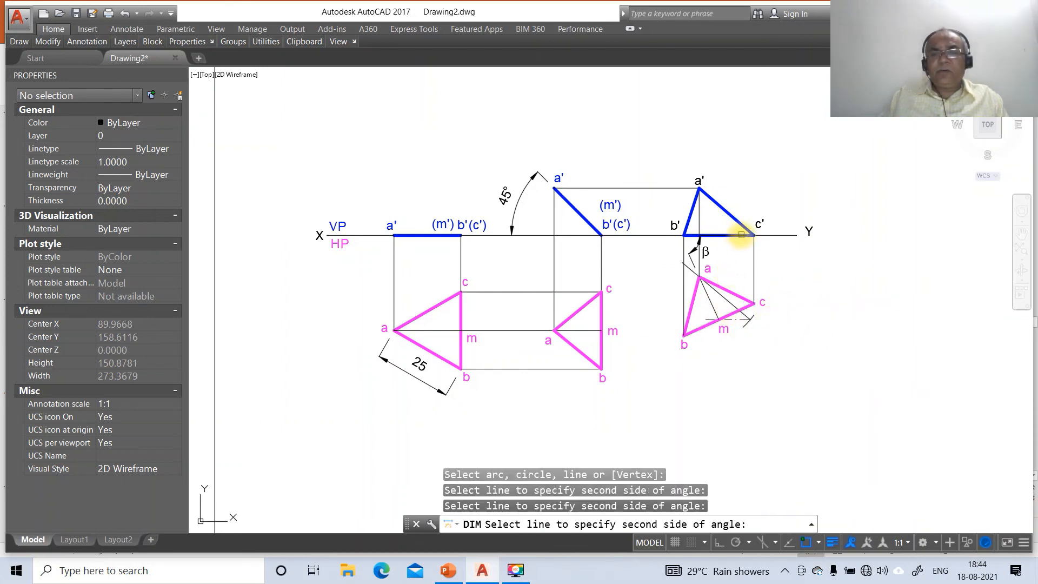
pyautogui.click(743, 235)
pyautogui.click(766, 236)
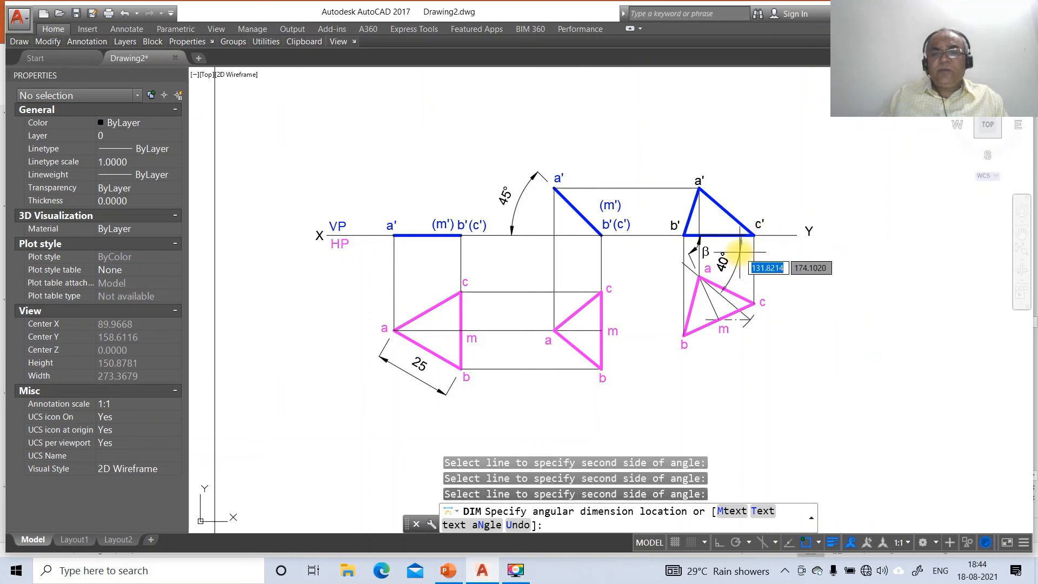
pyautogui.click(743, 255)
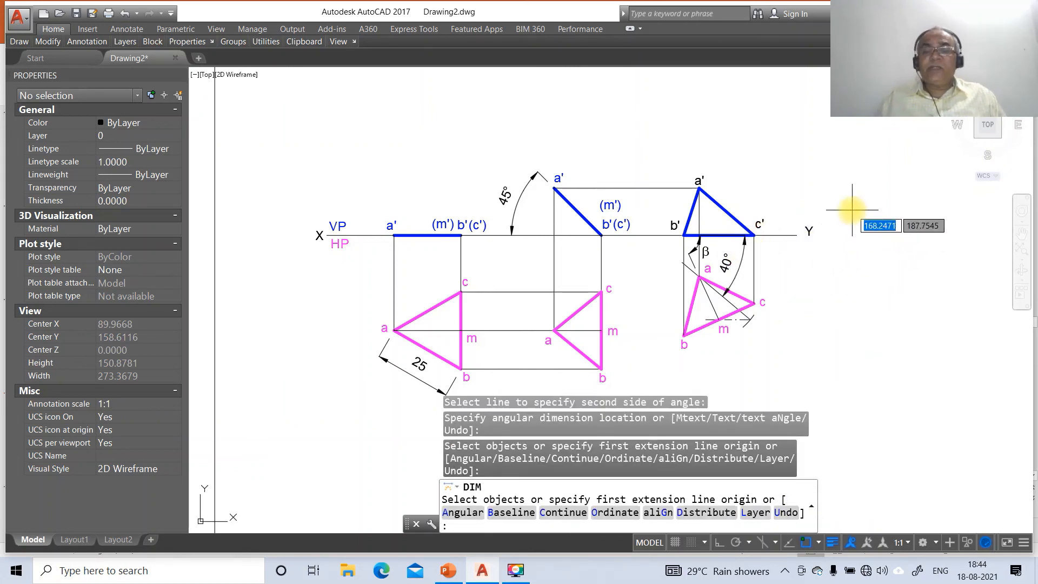
pyautogui.press('Escape')
pyautogui.press('Escape')
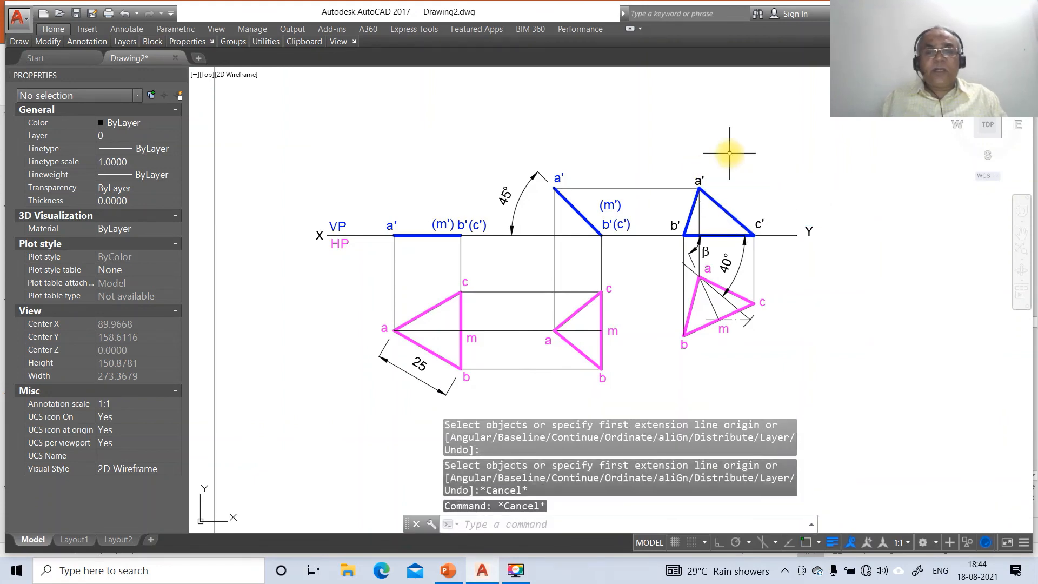
# Assign the a', b' and c' labels of the third front view to the FV layer
pyautogui.click(697, 179)
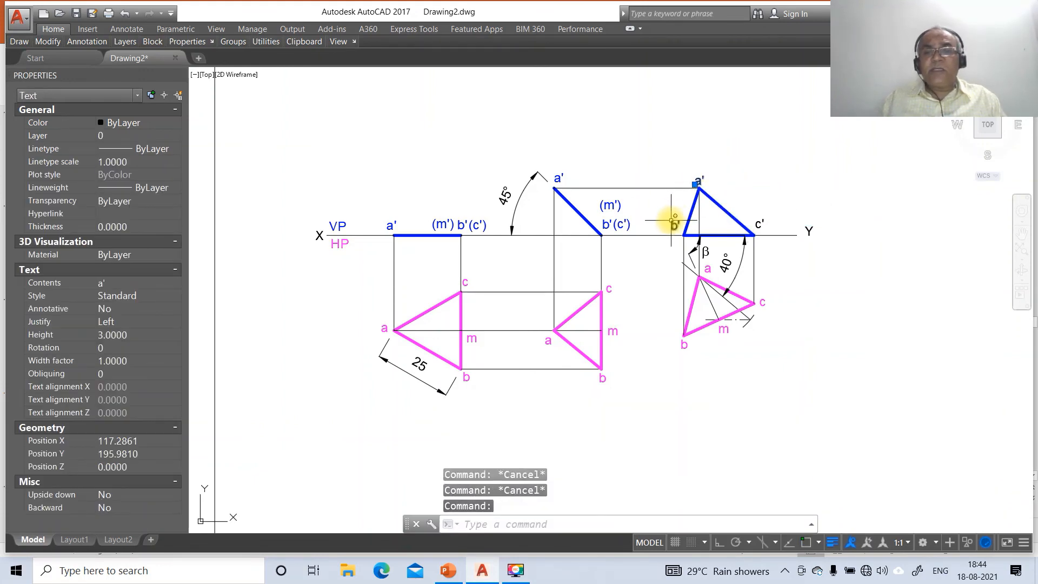
pyautogui.click(675, 218)
pyautogui.click(759, 222)
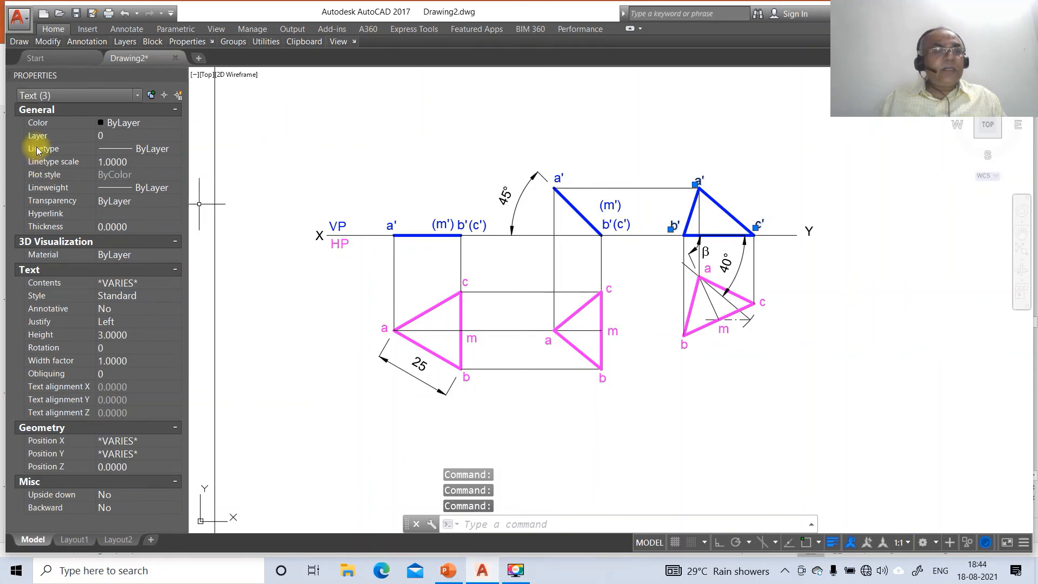
pyautogui.click(176, 135)
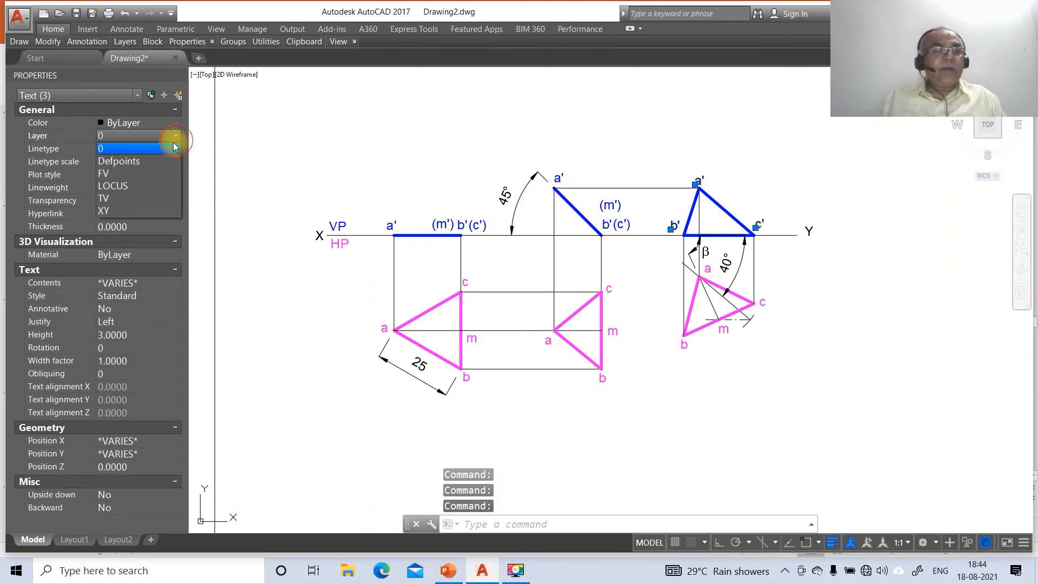
pyautogui.click(129, 162)
pyautogui.press('Escape')
pyautogui.press('Escape')
pyautogui.press('Escape')
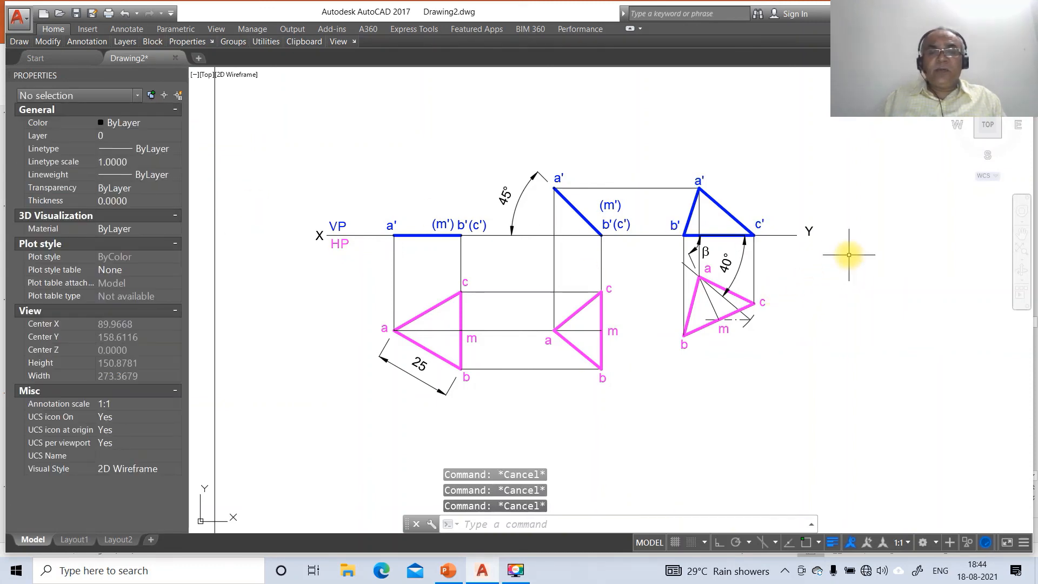
# Relocate the 45° dimension with DIMTEDIT to the inside of the second front view's angle, between the inclined line and XY
pyautogui.write('dimted')
pyautogui.press('Return')
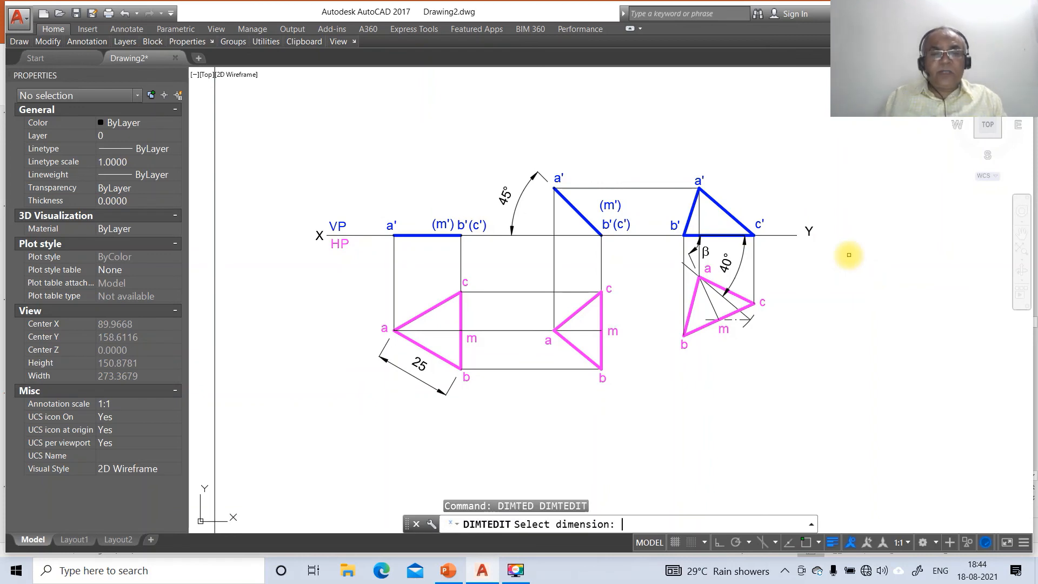
pyautogui.click(517, 198)
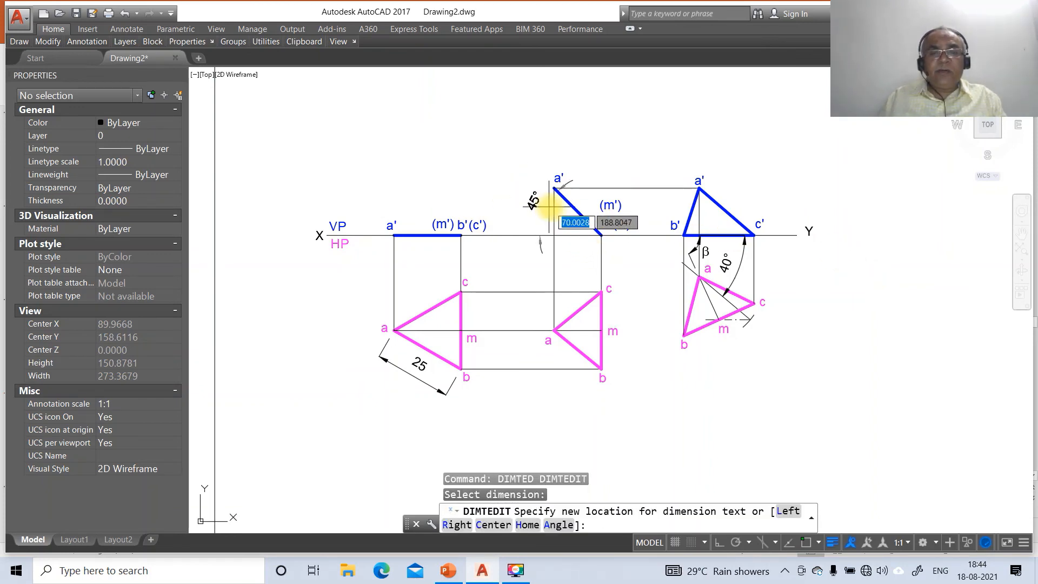
pyautogui.click(577, 222)
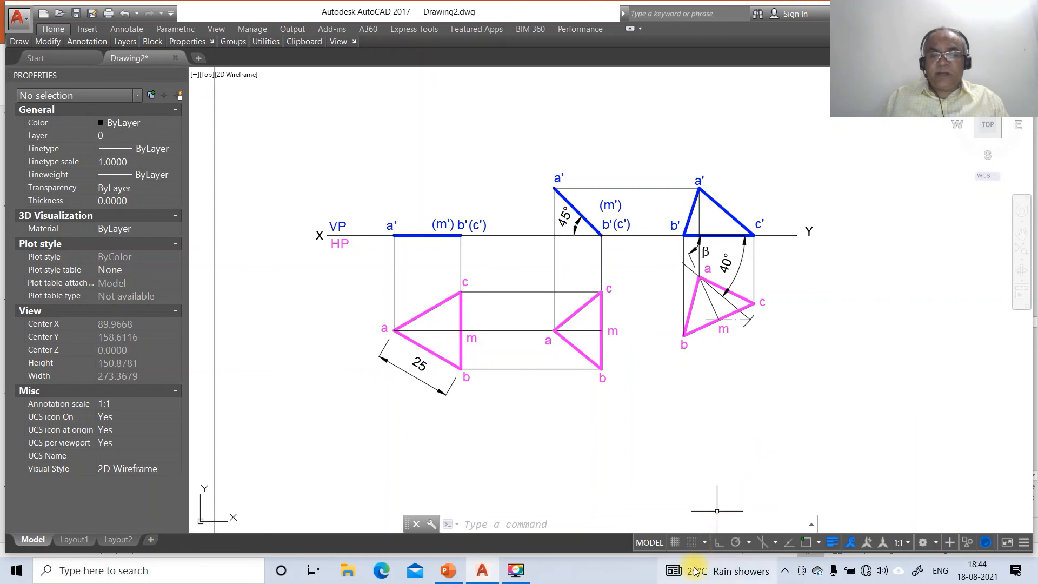
# Check the final solution slide in PowerPoint against the drawing and return to AutoCAD
pyautogui.click(453, 574)
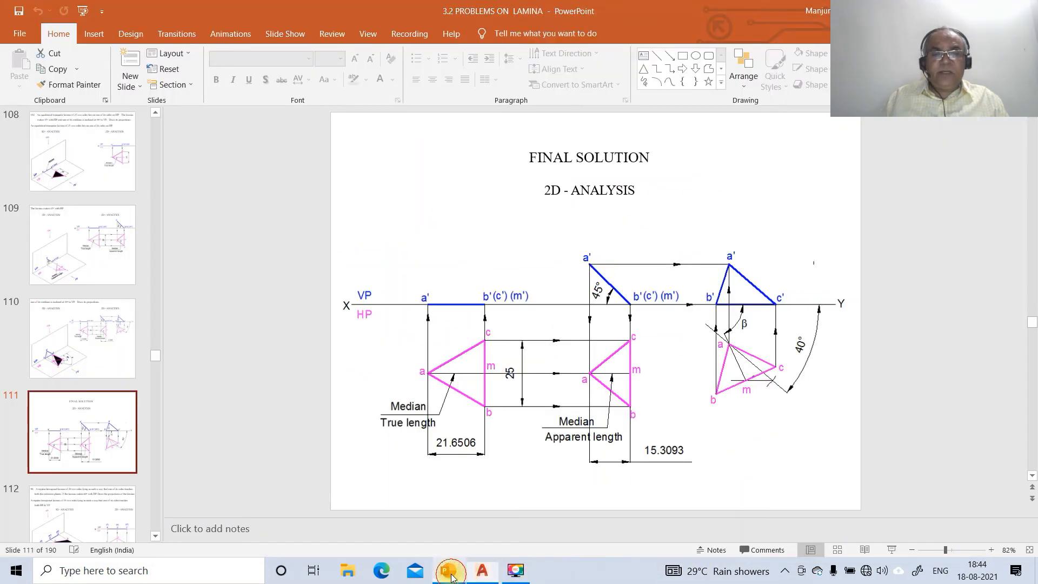
pyautogui.click(482, 573)
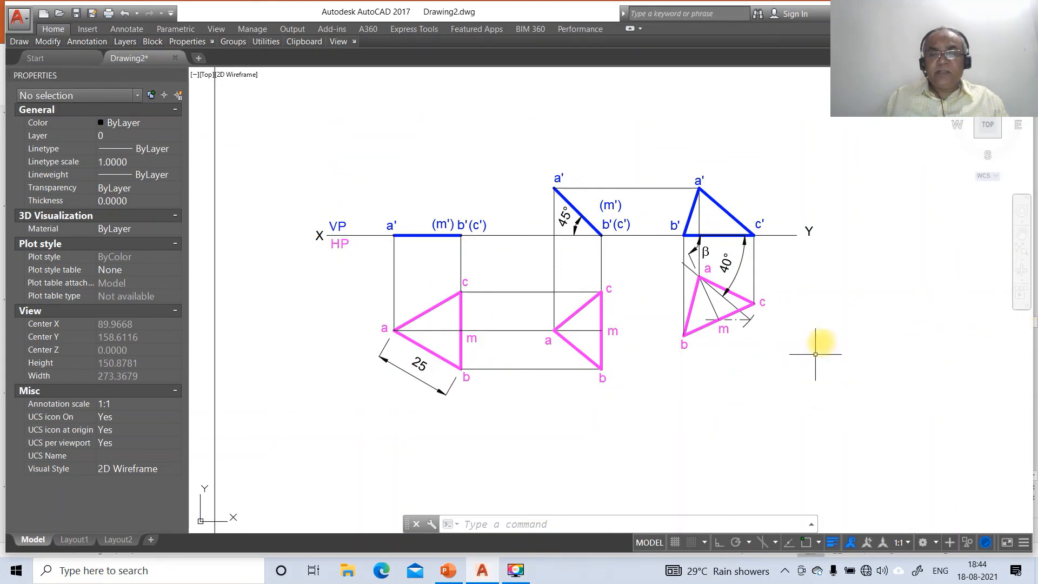